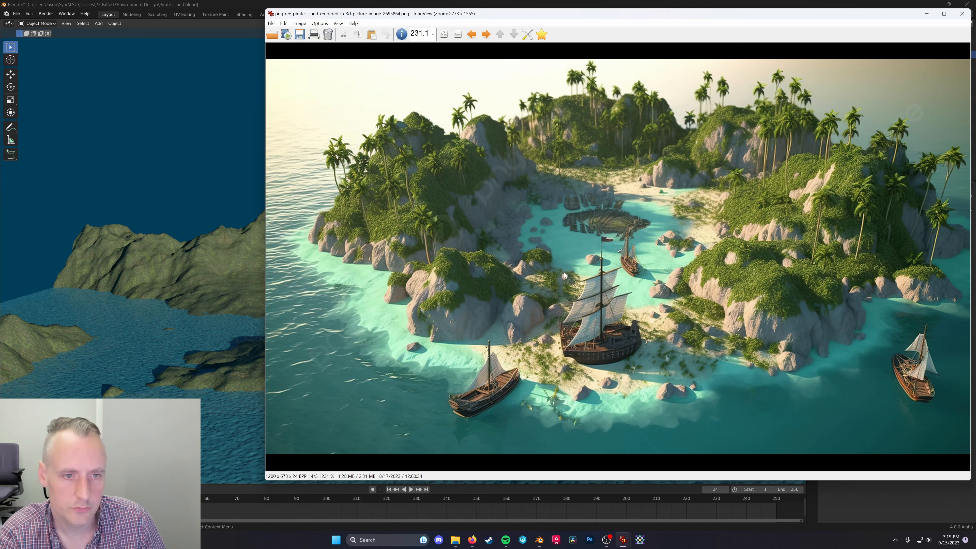
key(Right)
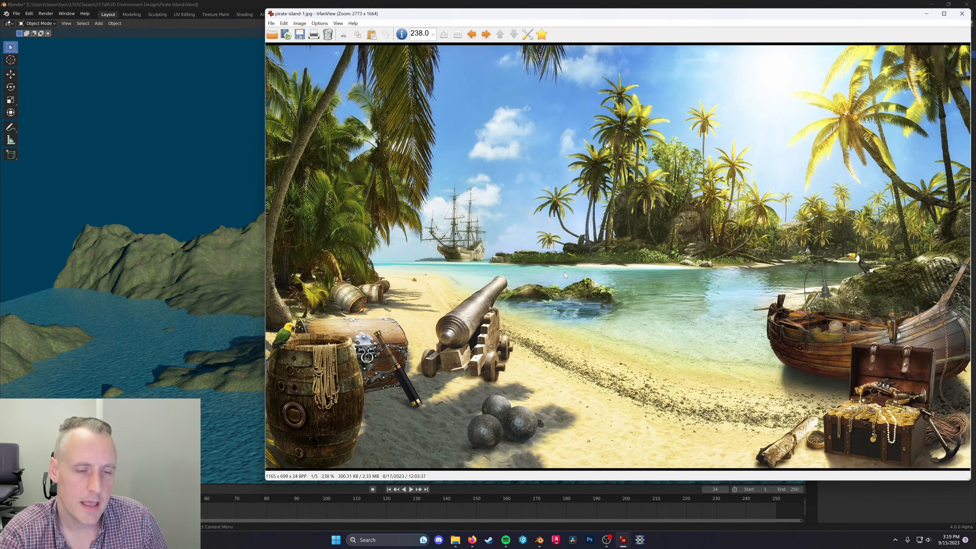
Step: Step forward through the pirate island reference images, then back to pirate-island-1.jpg
key(Left)
Step: Return to Blender and orbit and zoom around the island terrain, mountain and bay
click(241, 116)
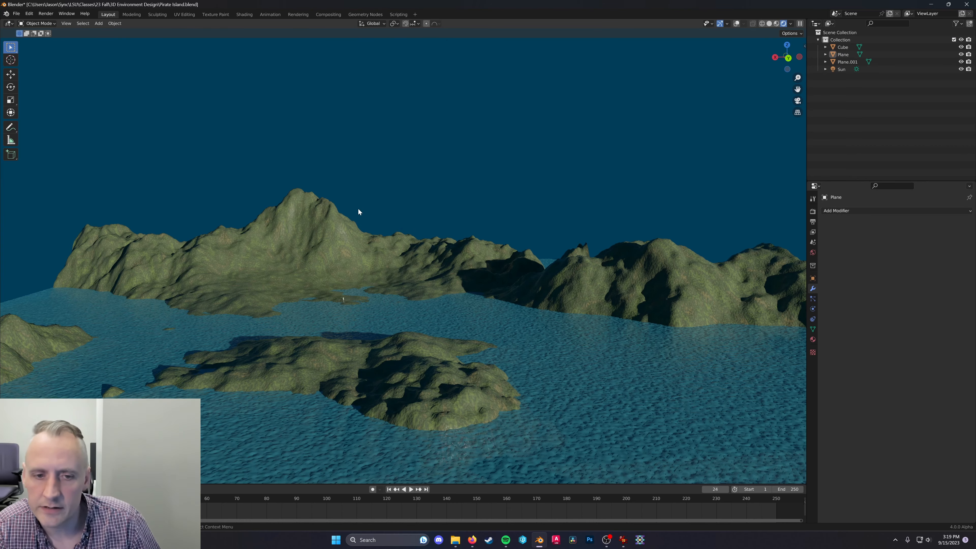
middle_drag(519, 264, 585, 287)
shift+middle_drag(388, 275, 432, 290)
scroll(403, 313, up, 4)
scroll(402, 314, up, 2)
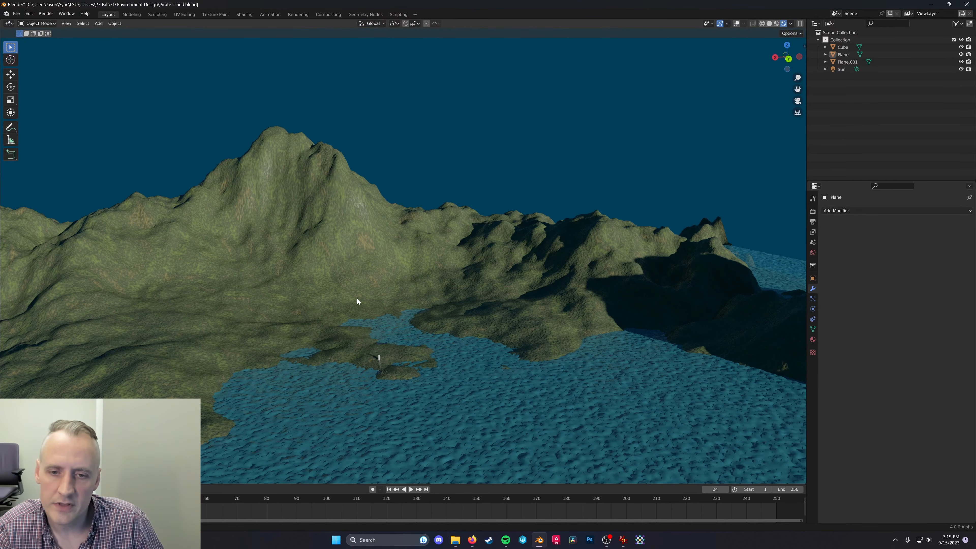
middle_drag(326, 292, 352, 299)
scroll(353, 298, down, 5)
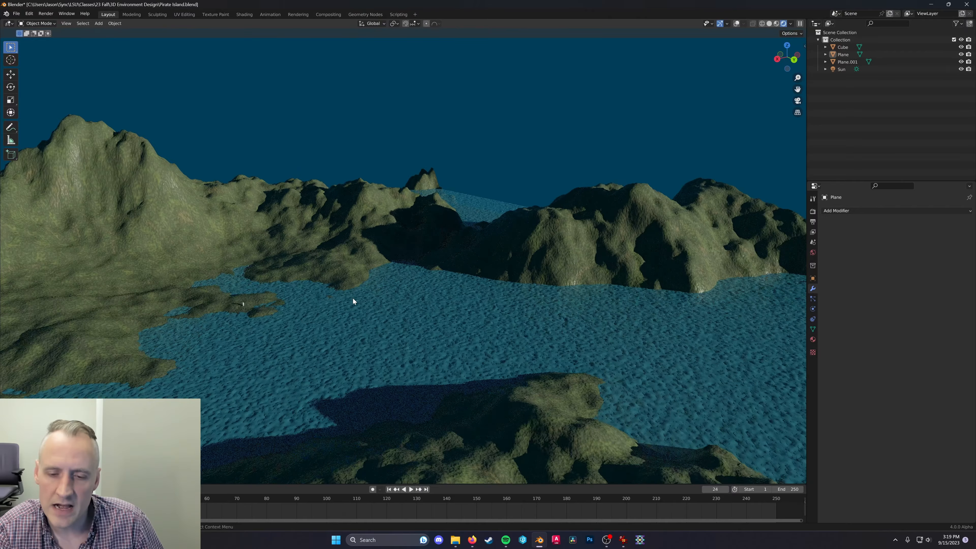
scroll(324, 311, down, 6)
middle_drag(325, 311, 421, 285)
scroll(294, 312, up, 7)
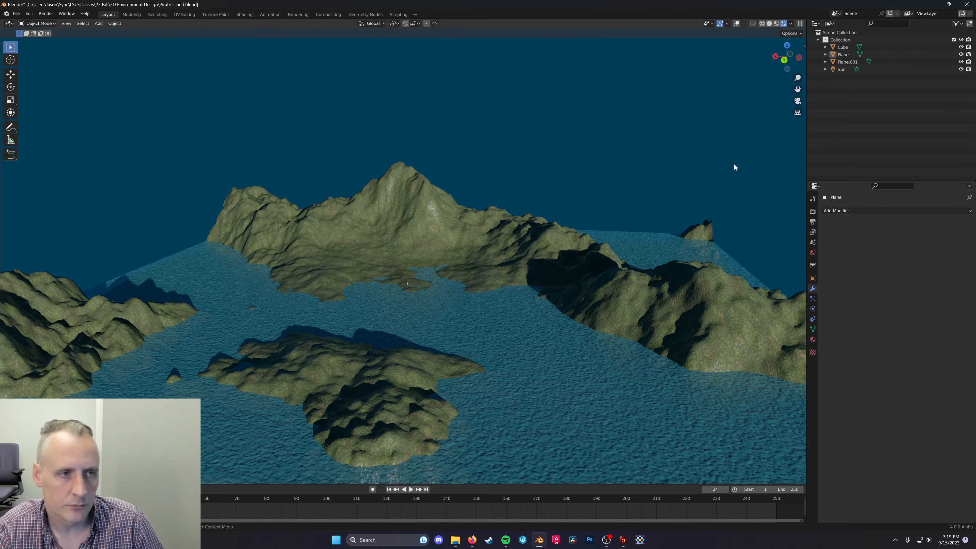
Step: Rotate the Sun about global Z to -147.85°
click(842, 69)
key(r)
key(z)
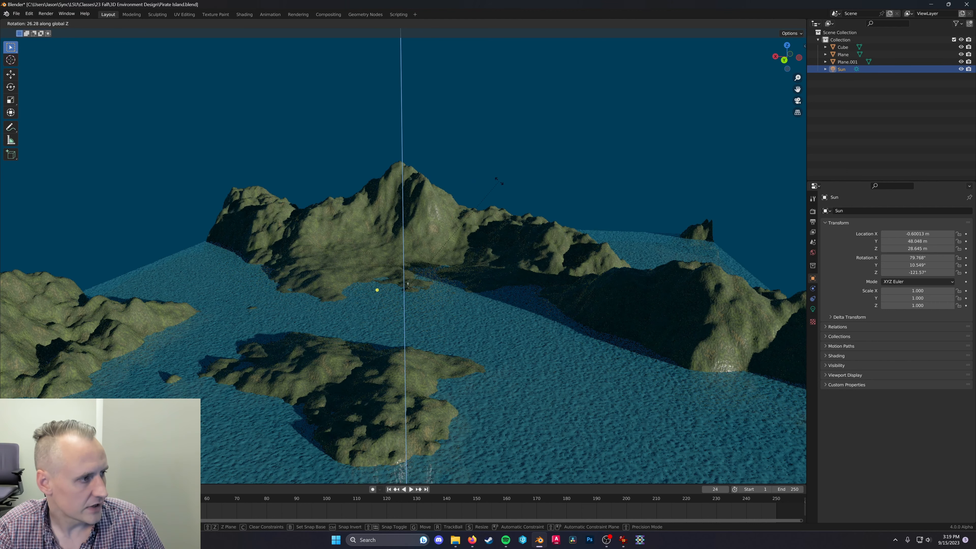
click(510, 254)
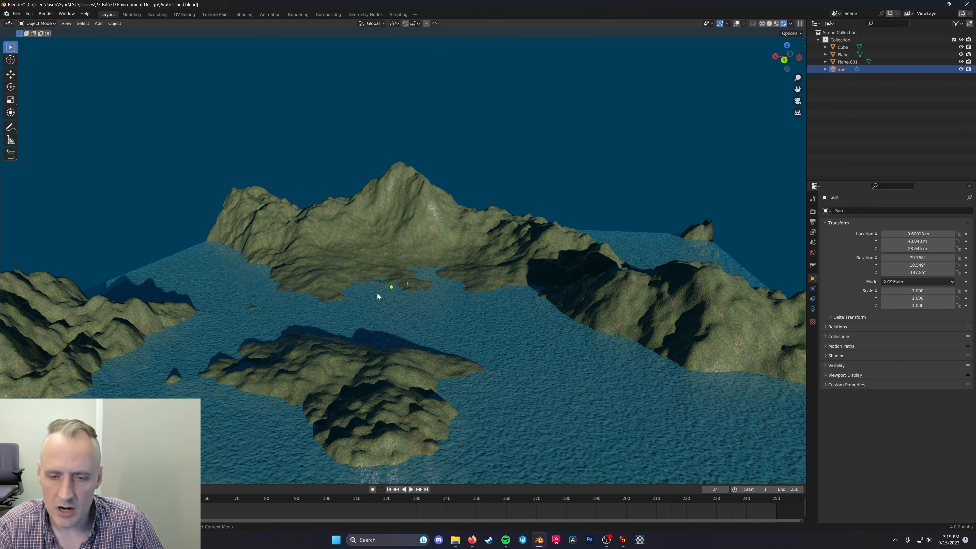
Step: Walk toward the mountains, then frame the whole island from an elevated view
key(shift+grave)
key(w)
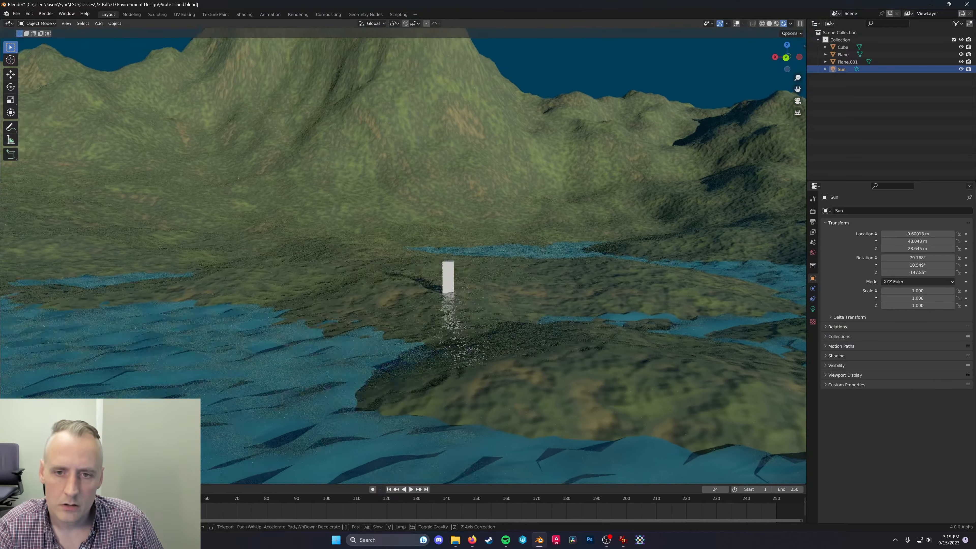
click(407, 295)
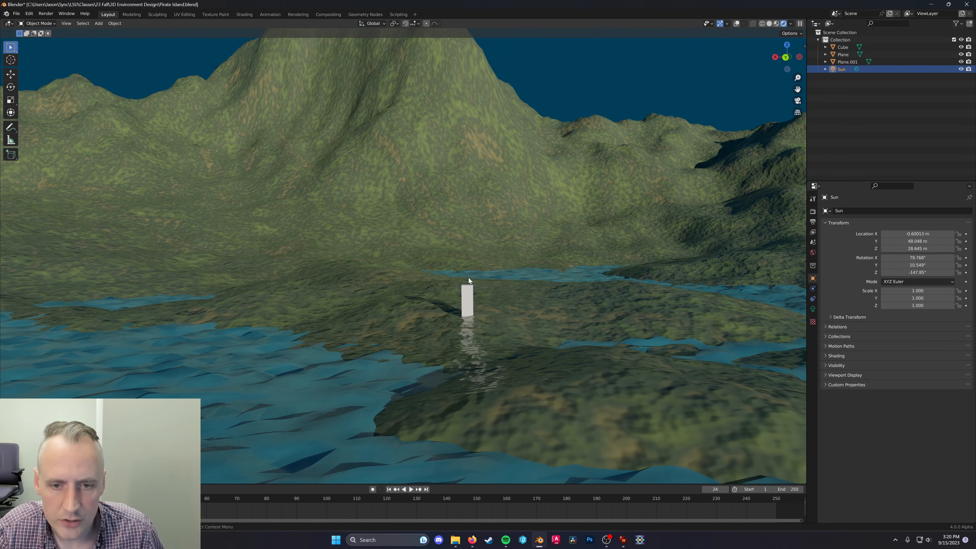
key(Home)
middle_drag(474, 284, 521, 242)
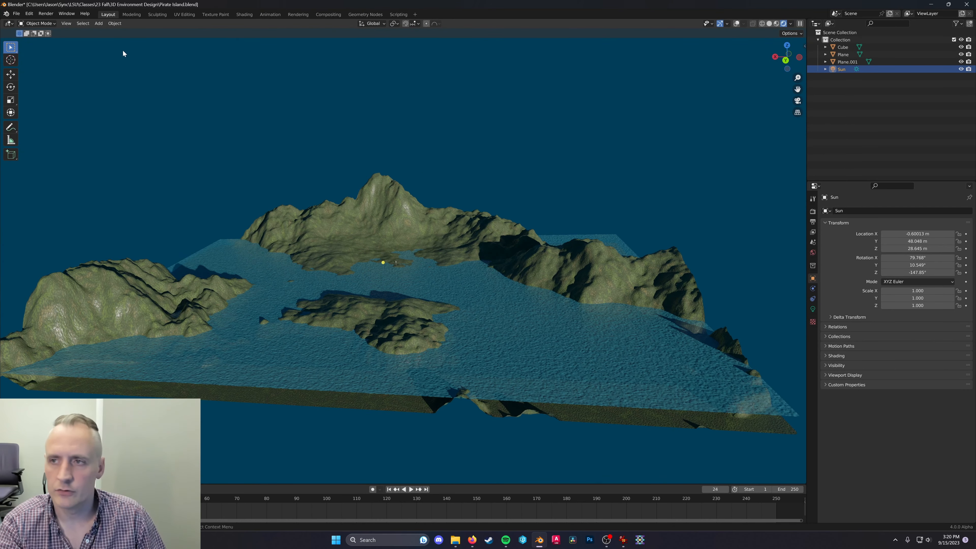
Step: Save the island file, start a new General scene, and add a Plane at the origin
click(16, 14)
mouse_move(28, 21)
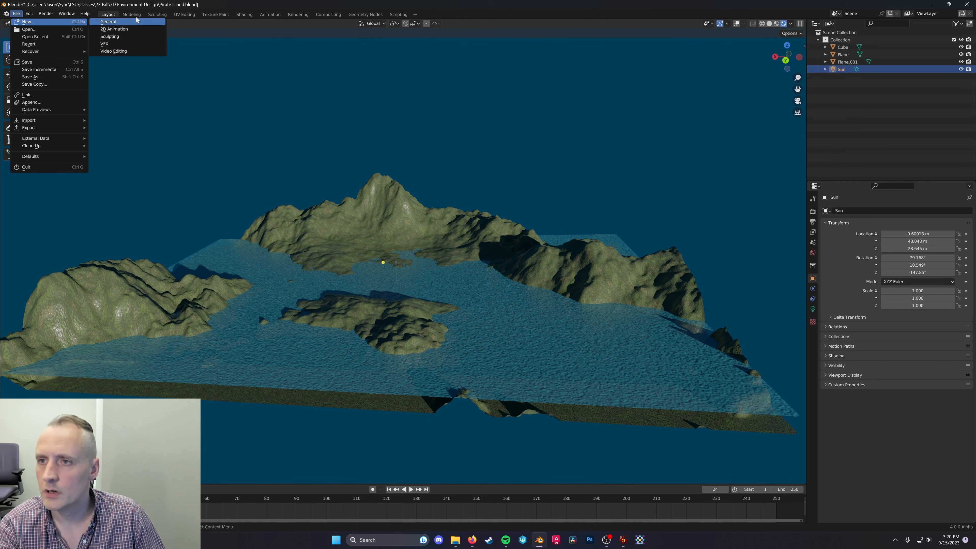
click(133, 22)
click(466, 282)
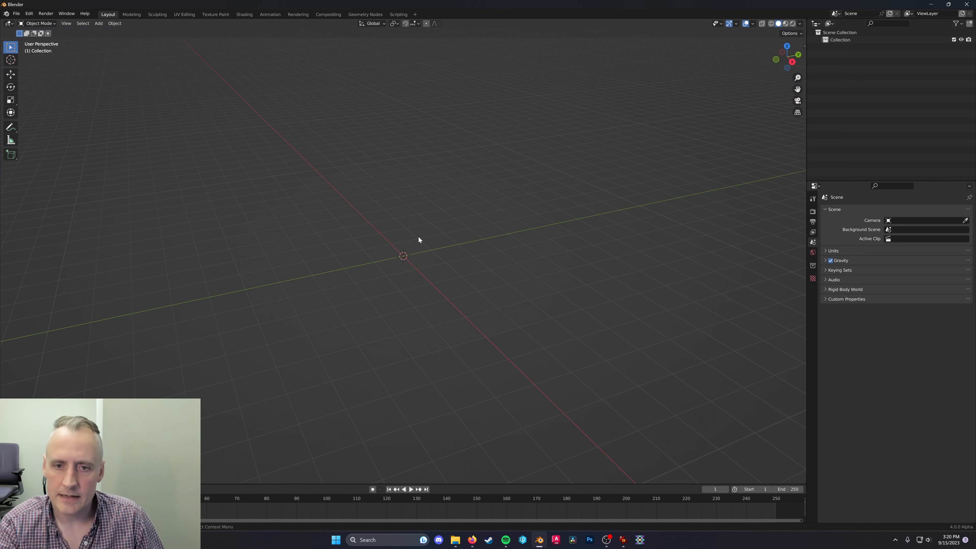
key(shift+a)
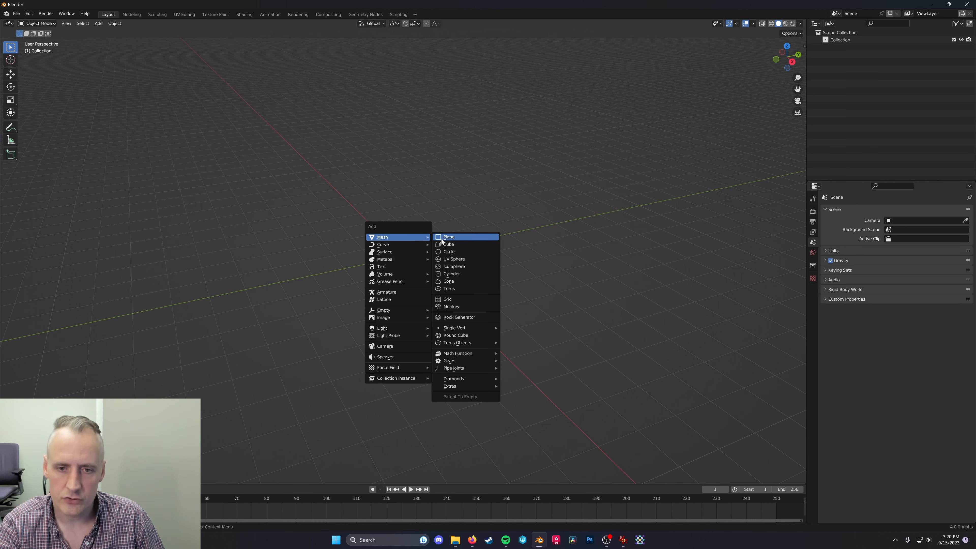
click(442, 238)
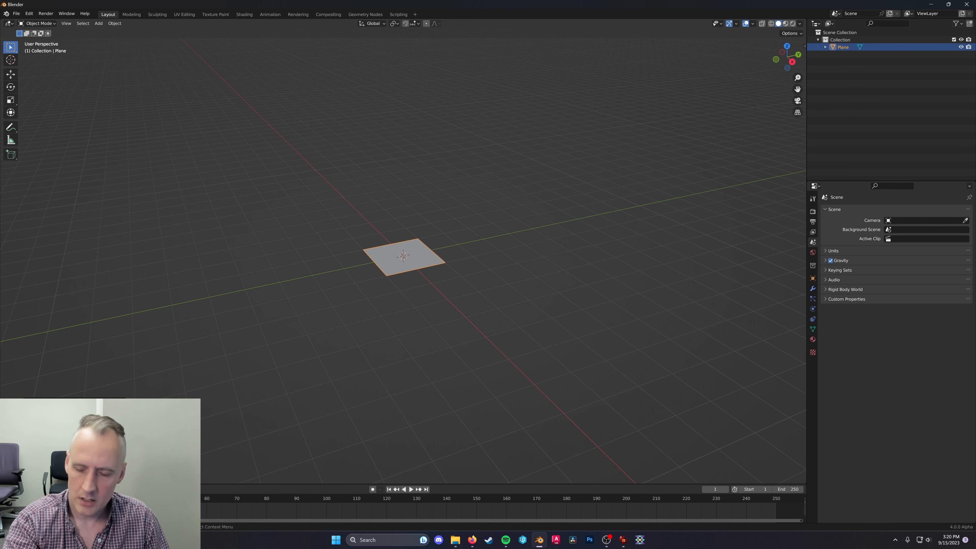
Step: Scale the plane up greatly and subdivide its mesh in Edit Mode into a dense grid
key(Return)
scroll(428, 301, down, 5)
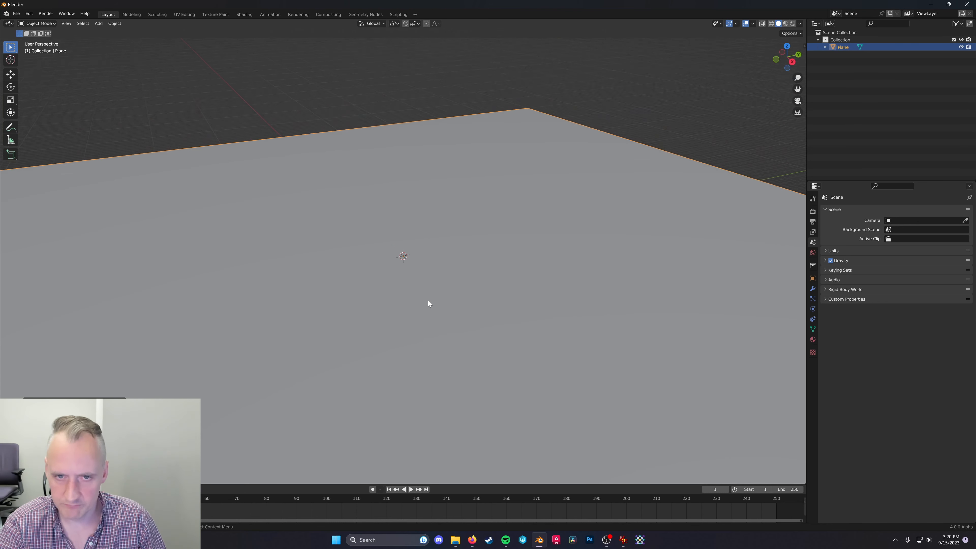
shift+middle_drag(445, 314, 464, 285)
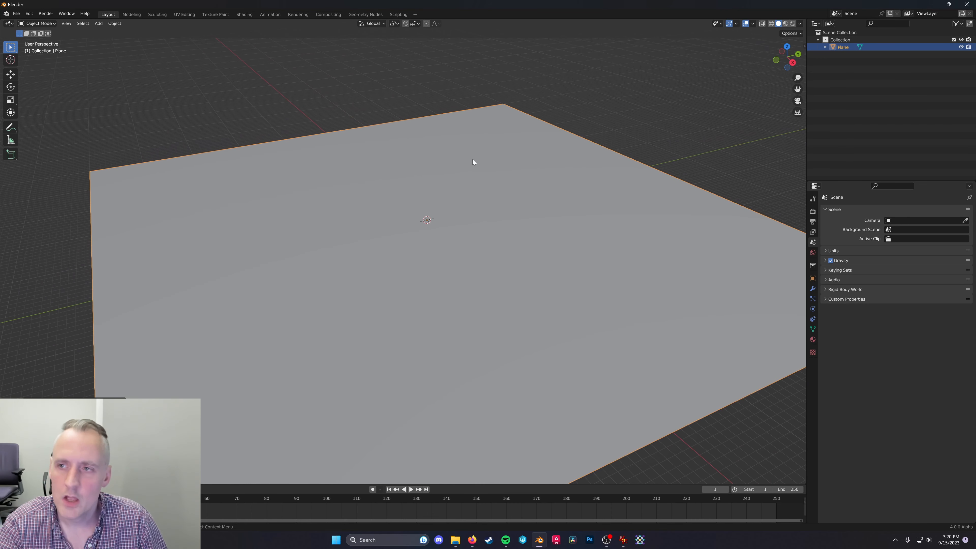
key(Tab)
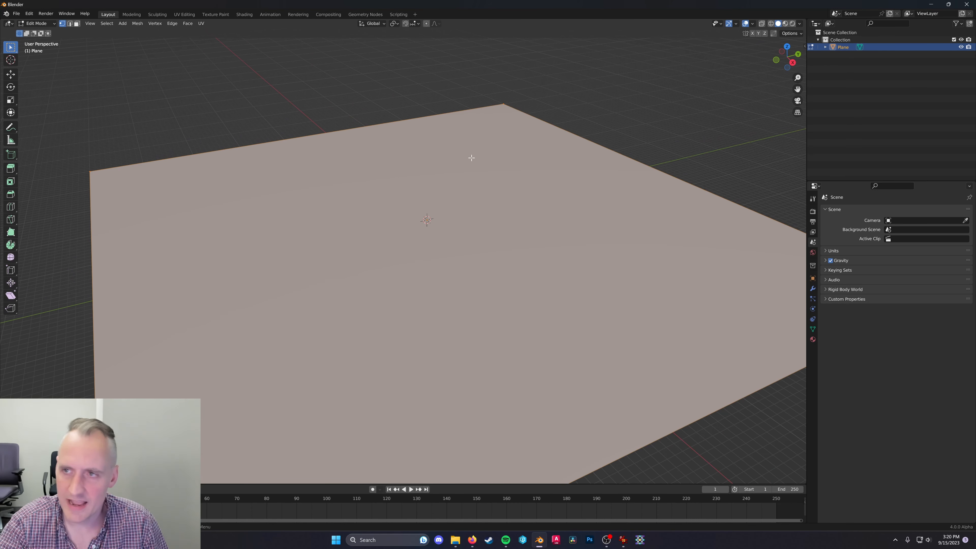
right_click(515, 180)
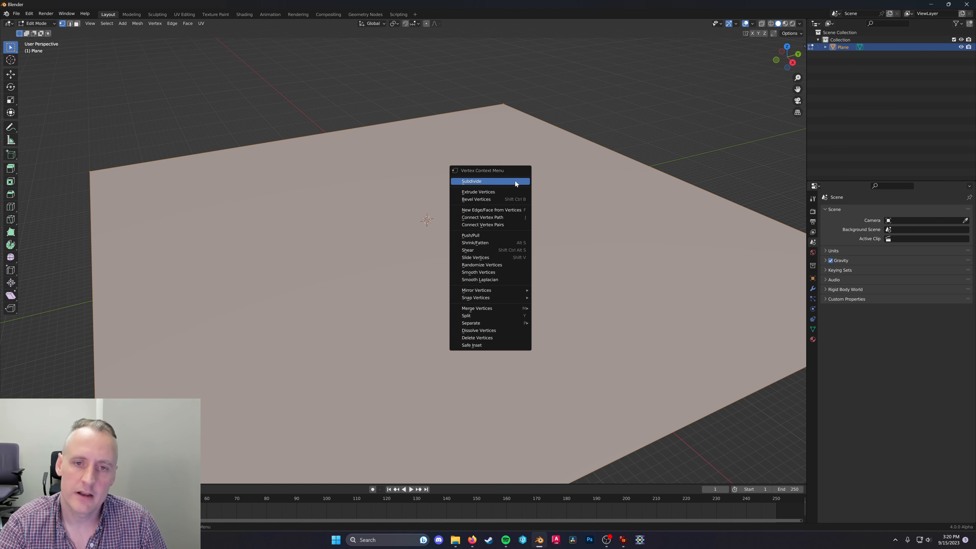
click(514, 181)
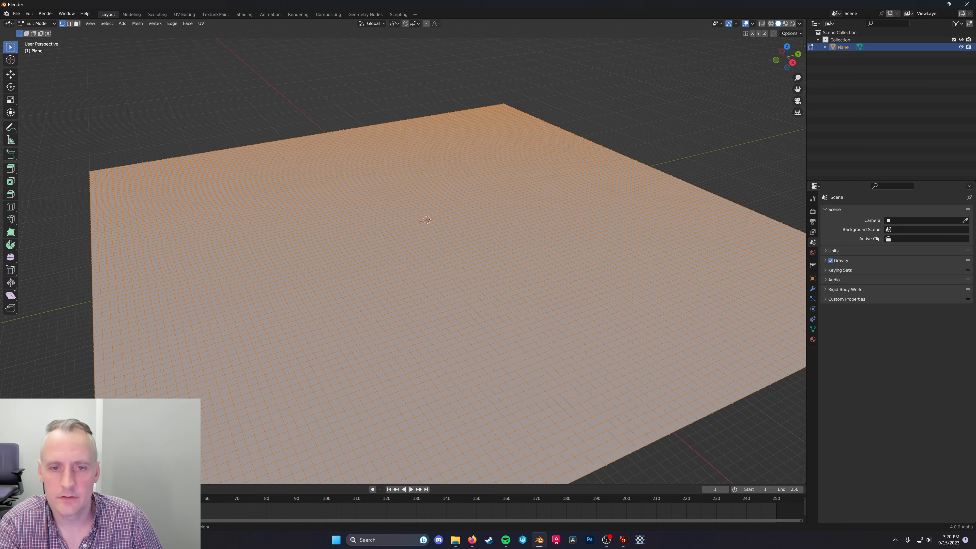
shift+middle_drag(580, 356, 556, 294)
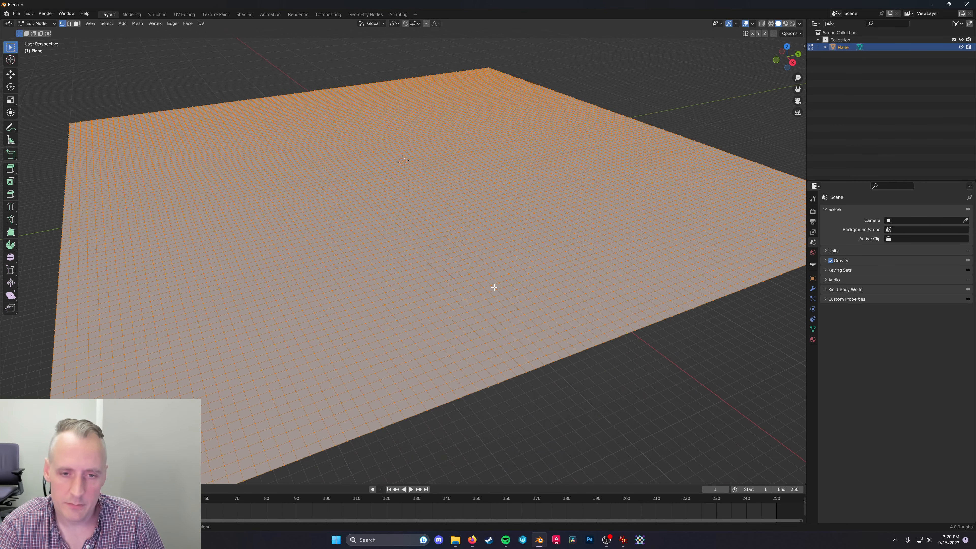
scroll(458, 285, up, 3)
Step: Return the 10,404-vertex plane to Object Mode and switch to the Geometry Nodes workspace
key(Tab)
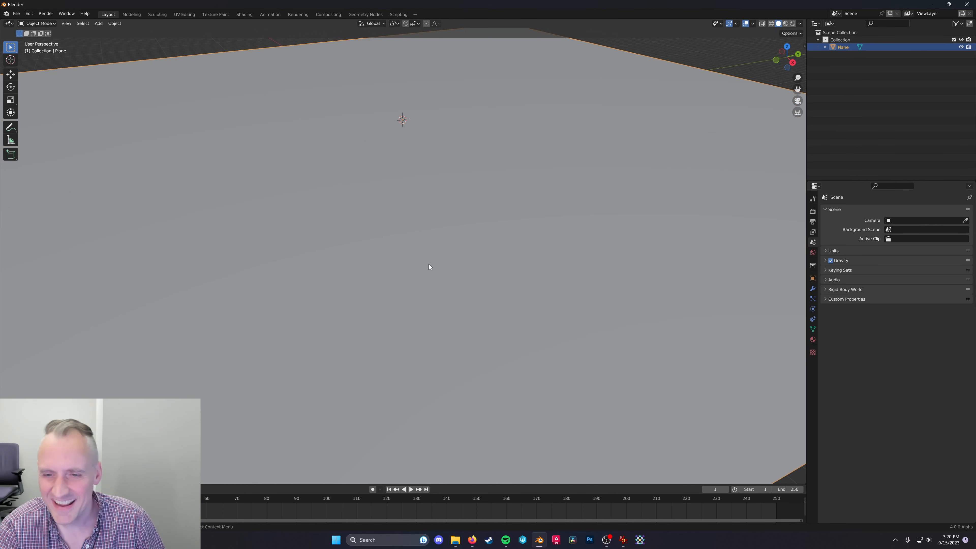
scroll(418, 258, down, 5)
middle_drag(412, 241, 450, 263)
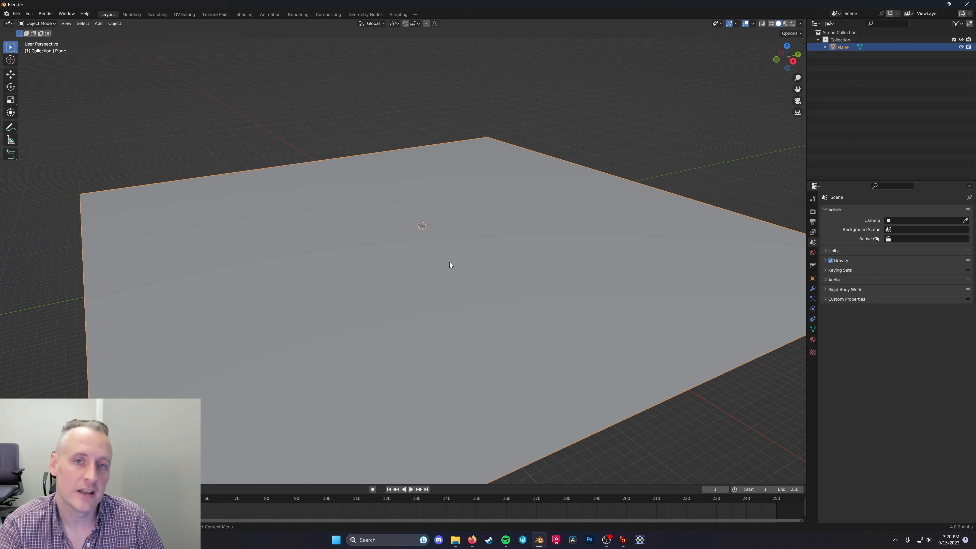
key(Tab)
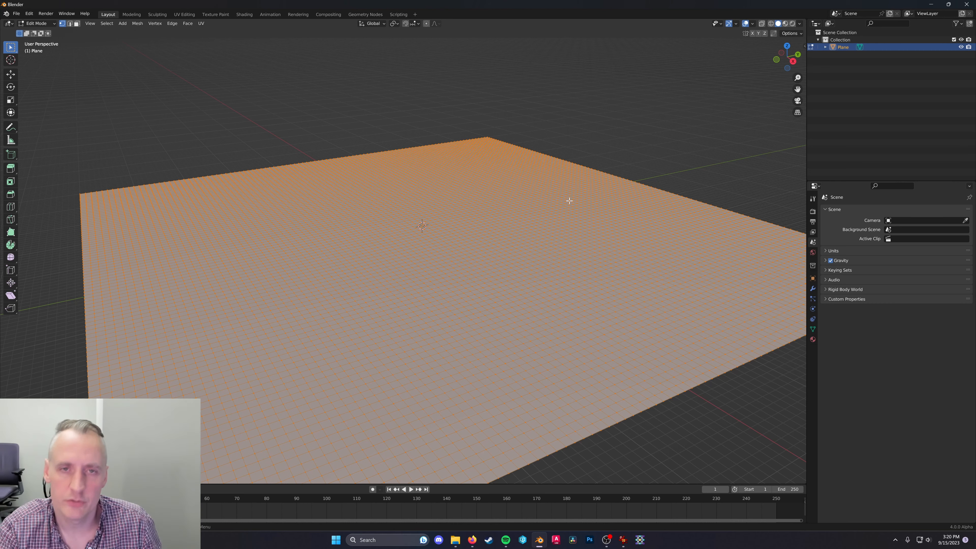
key(Tab)
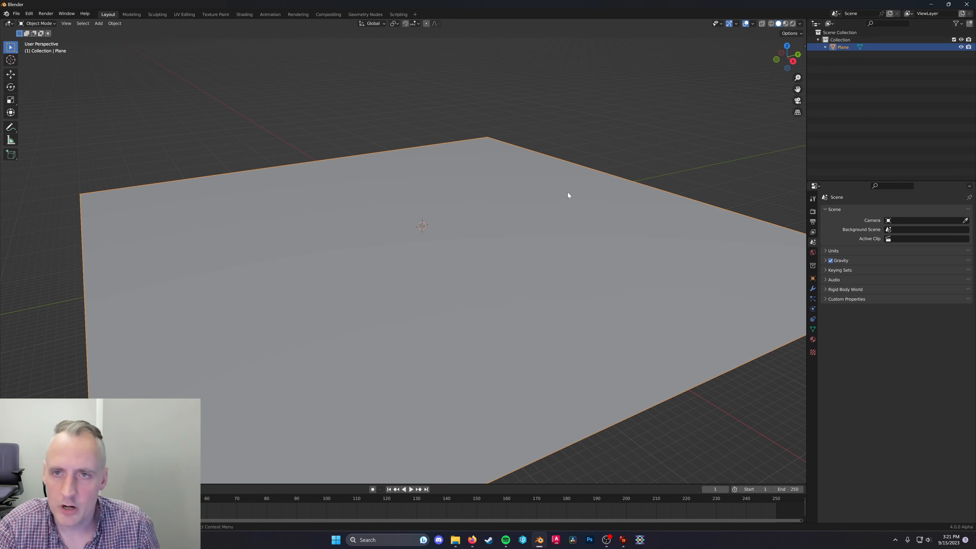
click(365, 14)
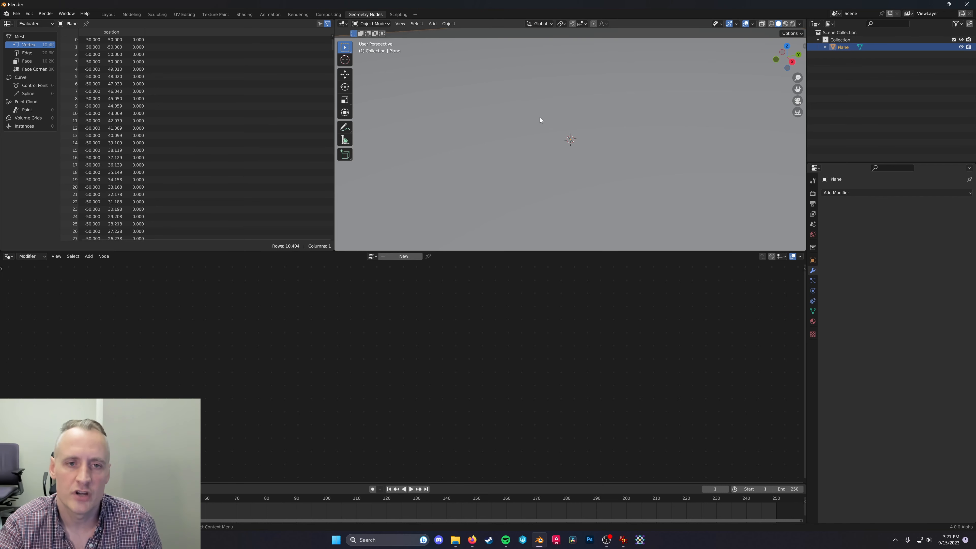
Step: Join the spreadsheet area into the 3D viewport and zoom out over the plane
mouse_move(538, 121)
middle_down()
mouse_move(553, 108)
mouse_move(533, 110)
middle_up()
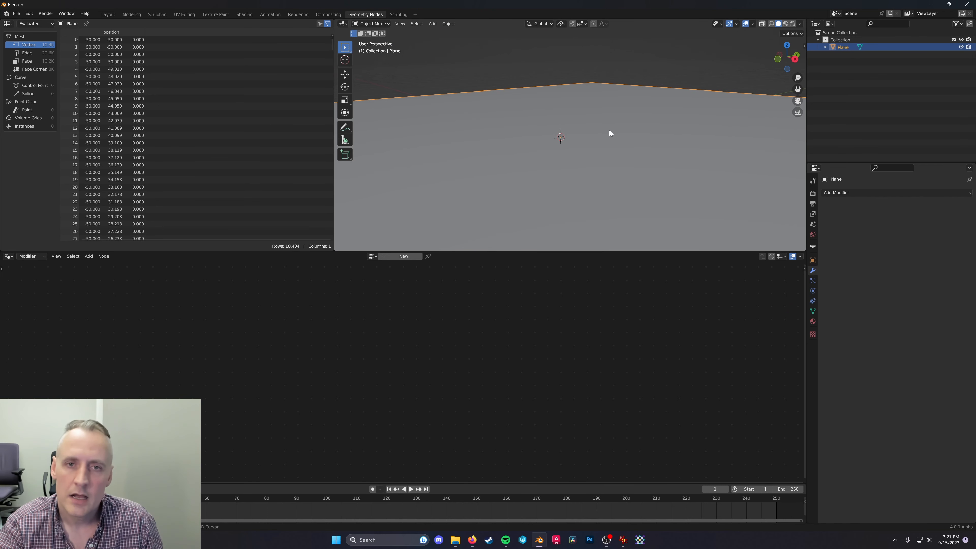
middle_drag(609, 131, 605, 132)
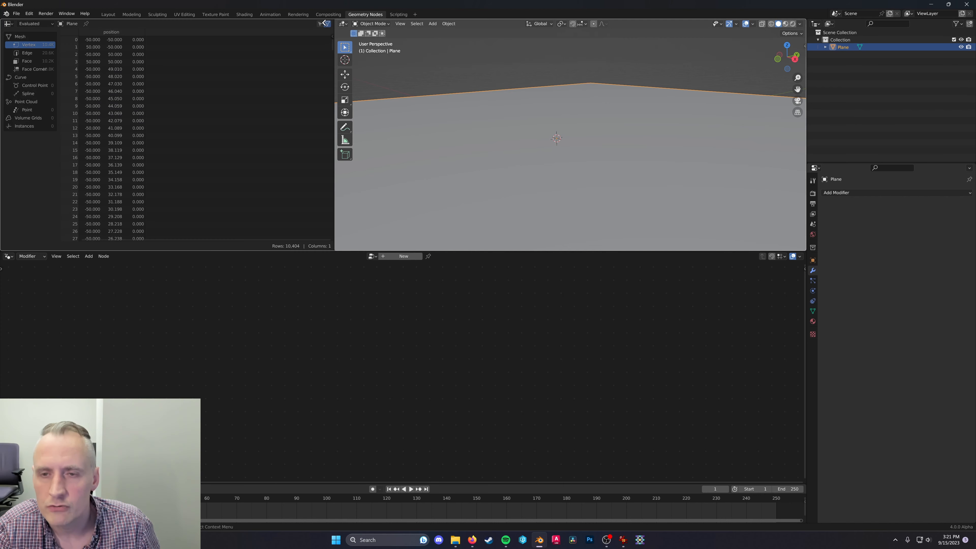
drag(324, 23, 325, 23)
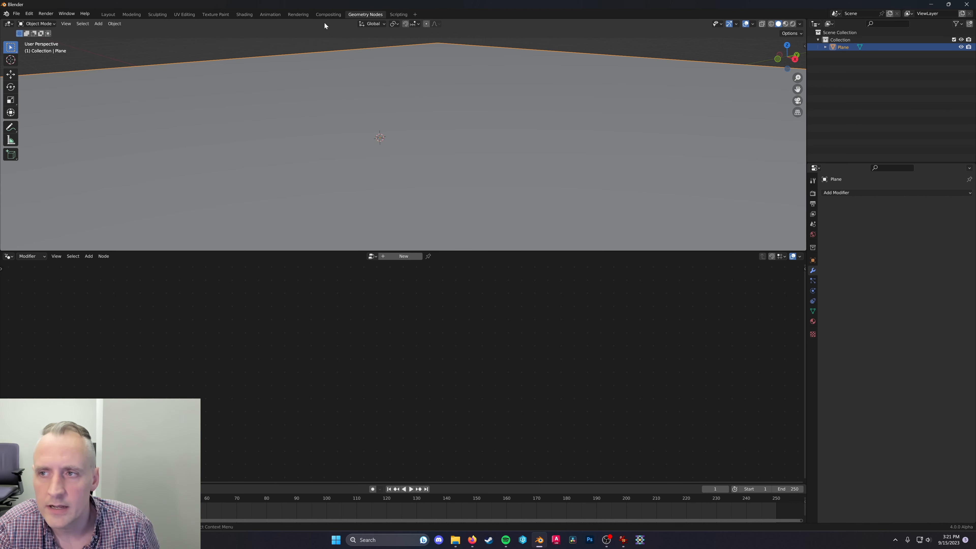
scroll(362, 124, down, 3)
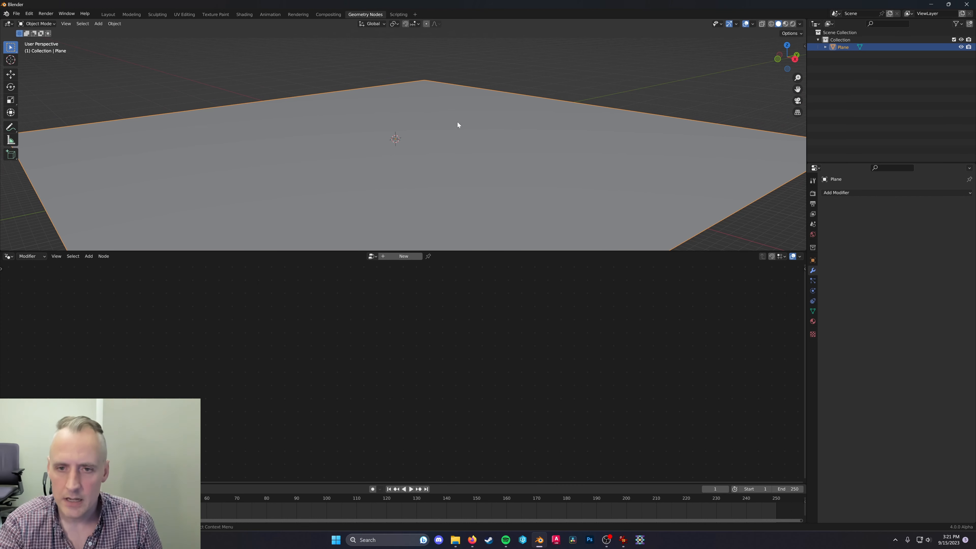
click(400, 256)
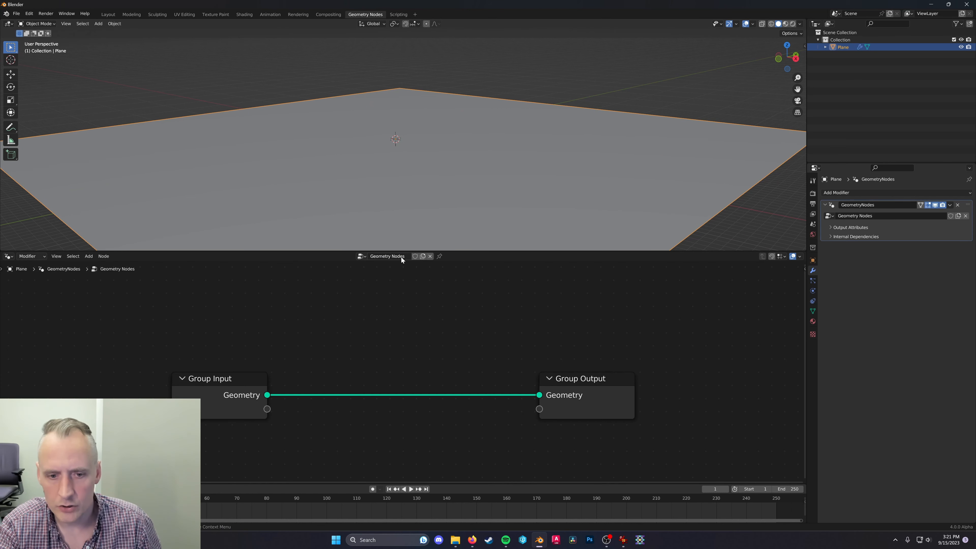
scroll(484, 356, down, 3)
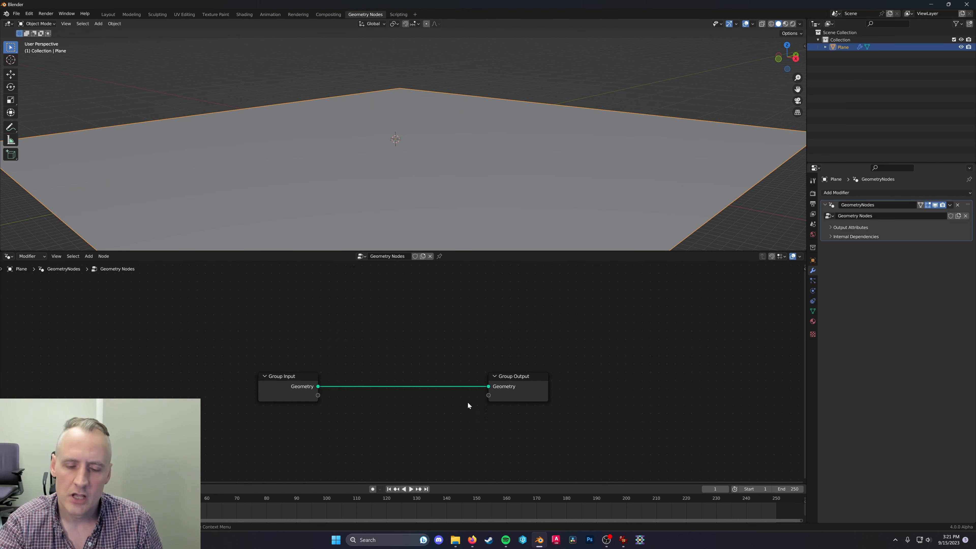
middle_drag(467, 402, 472, 372)
scroll(465, 393, up, 5)
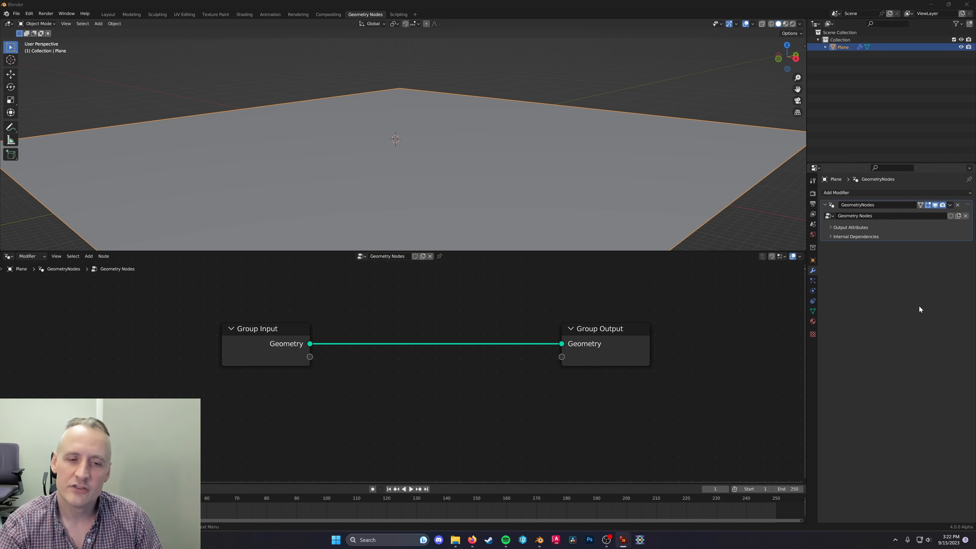
scroll(459, 310, down, 1)
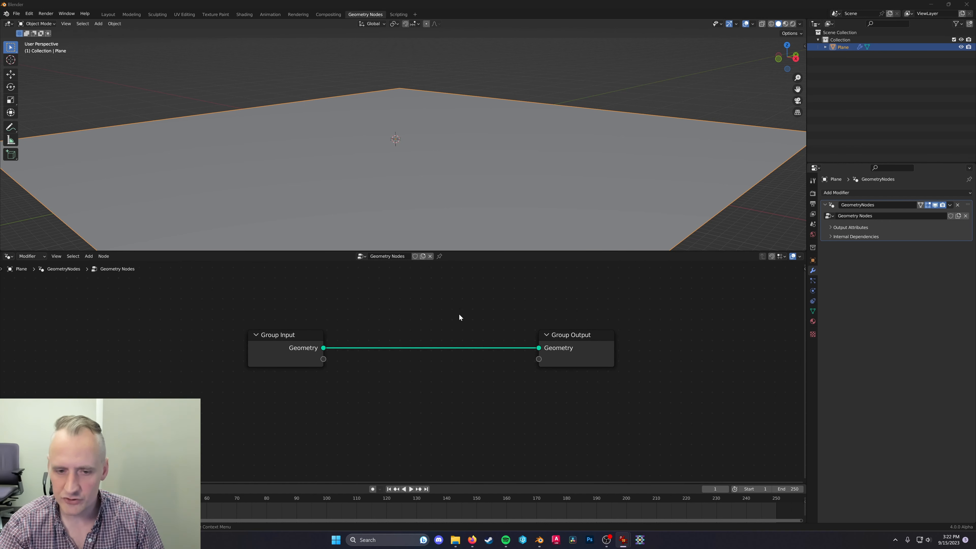
scroll(461, 310, up, 2)
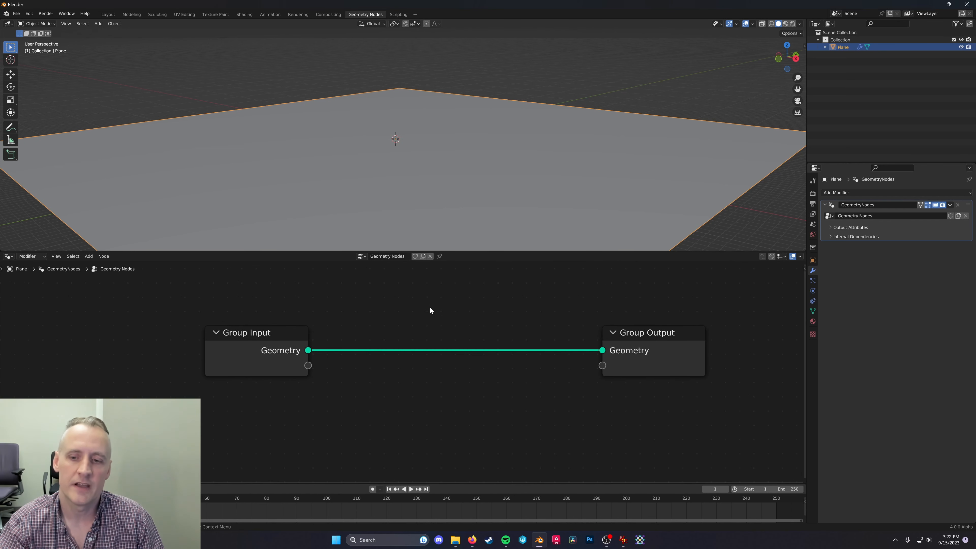
mouse_move(268, 335)
mouse_down()
mouse_move(298, 340)
mouse_move(264, 335)
mouse_up()
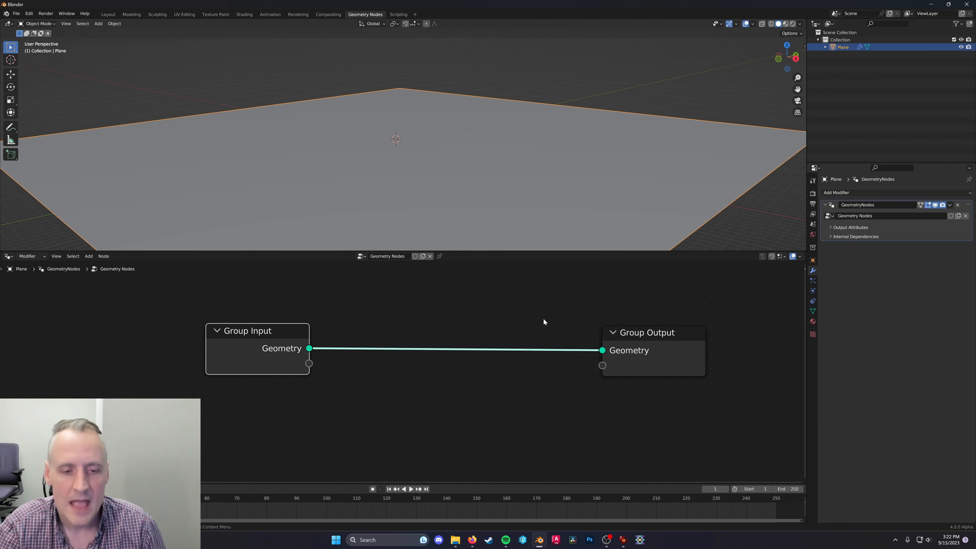
scroll(527, 316, down, 4)
scroll(446, 338, up, 2)
scroll(396, 329, up, 1)
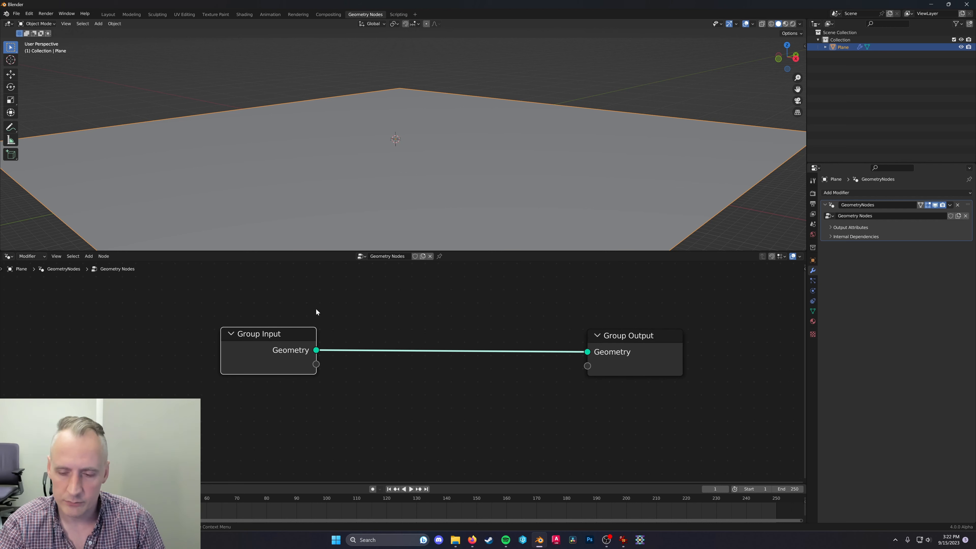
click(467, 75)
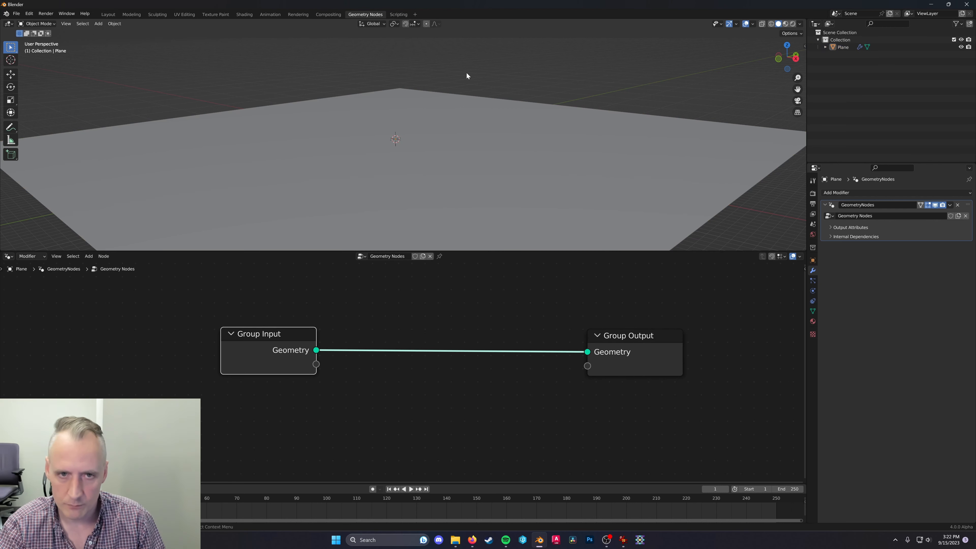
click(484, 122)
click(628, 64)
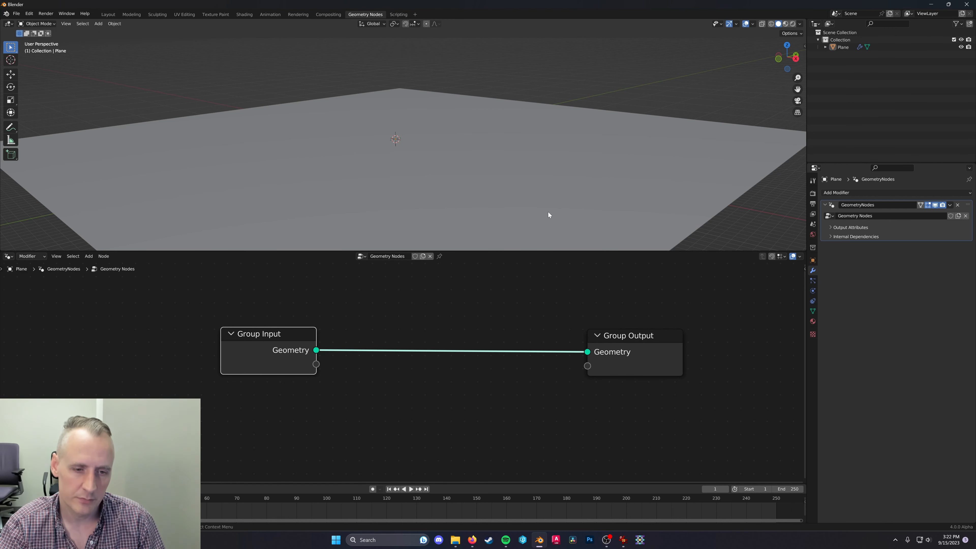
click(530, 197)
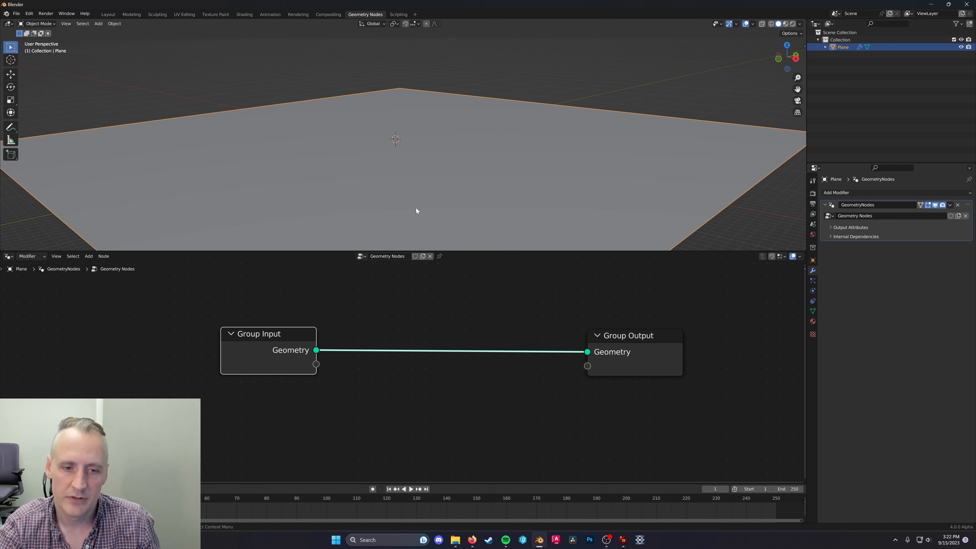
drag(233, 340, 279, 336)
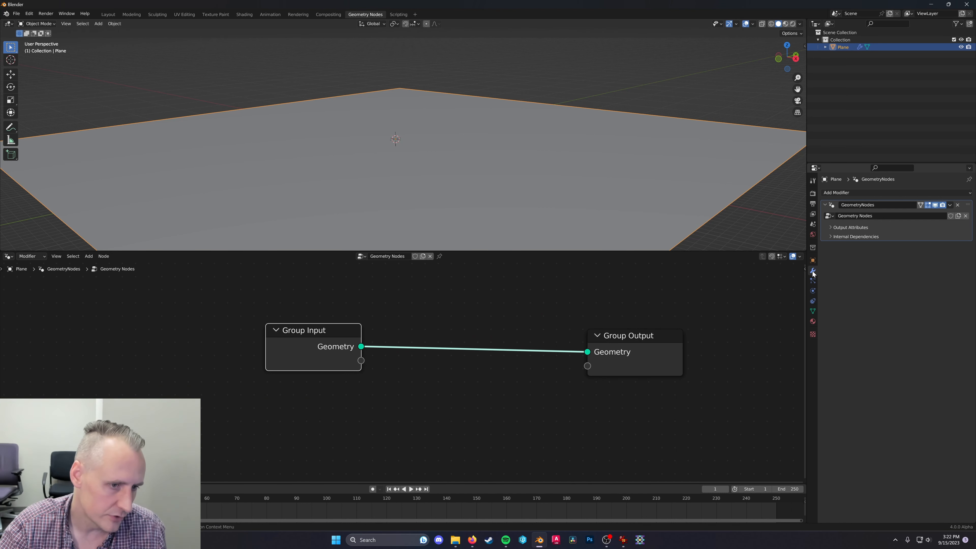
Step: Delete the Geometry Nodes modifier, re-add it, and create the new tree 'Geometry Nodes.001'
click(957, 204)
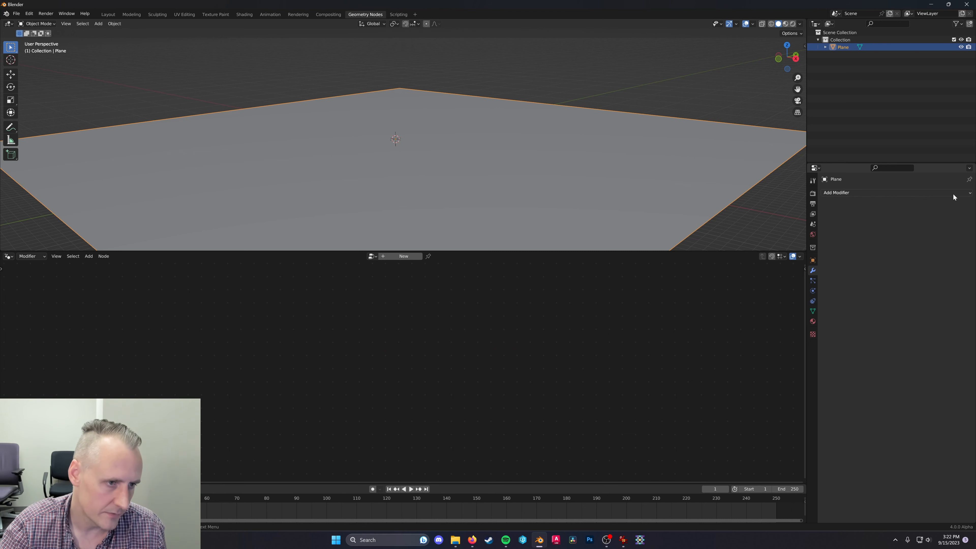
click(923, 193)
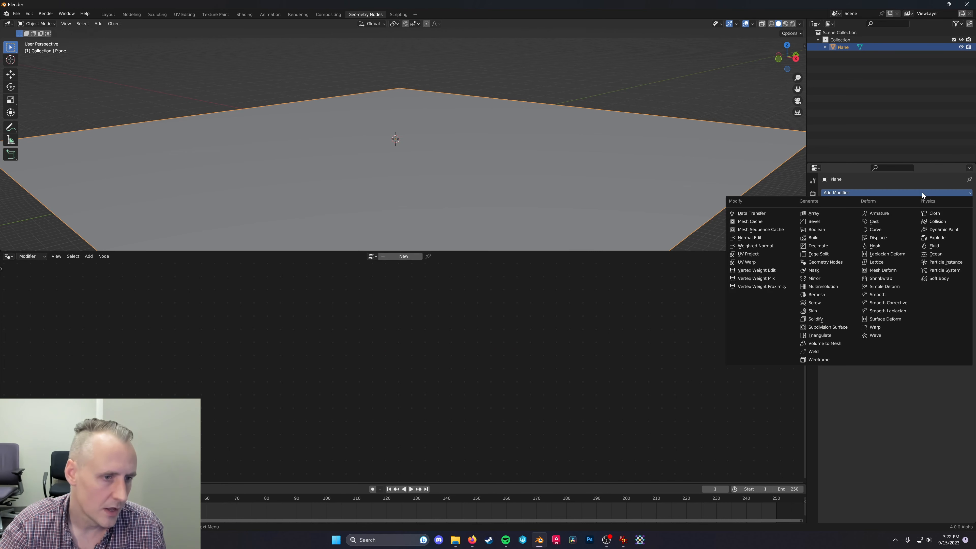
click(840, 262)
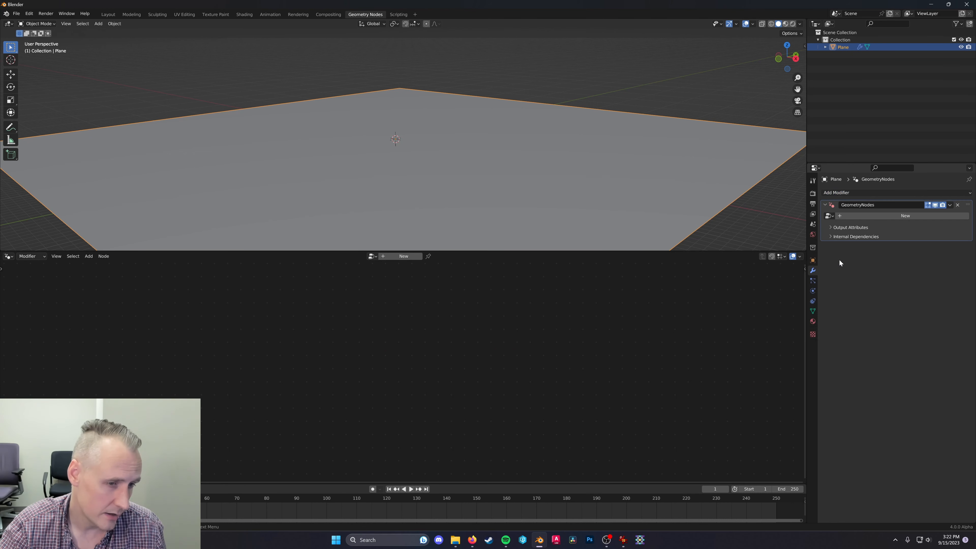
click(914, 218)
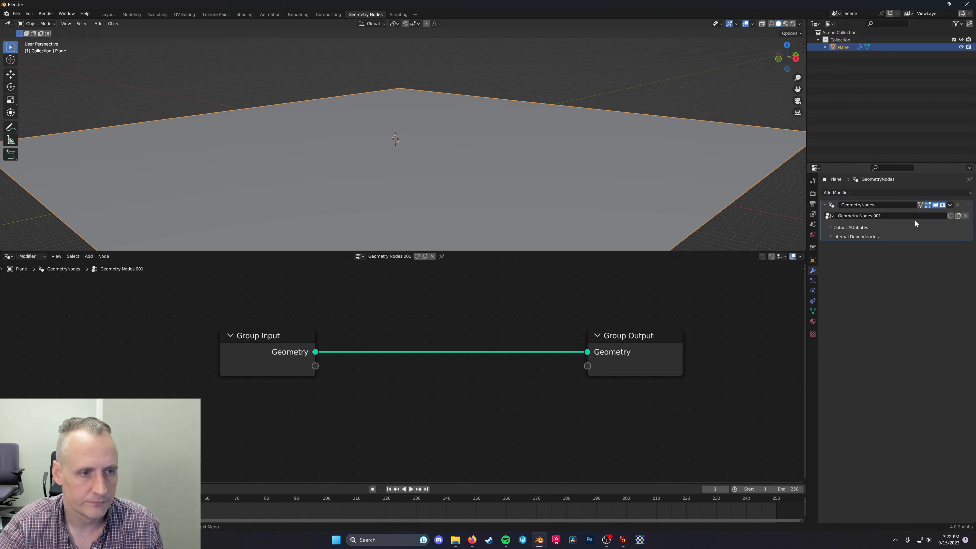
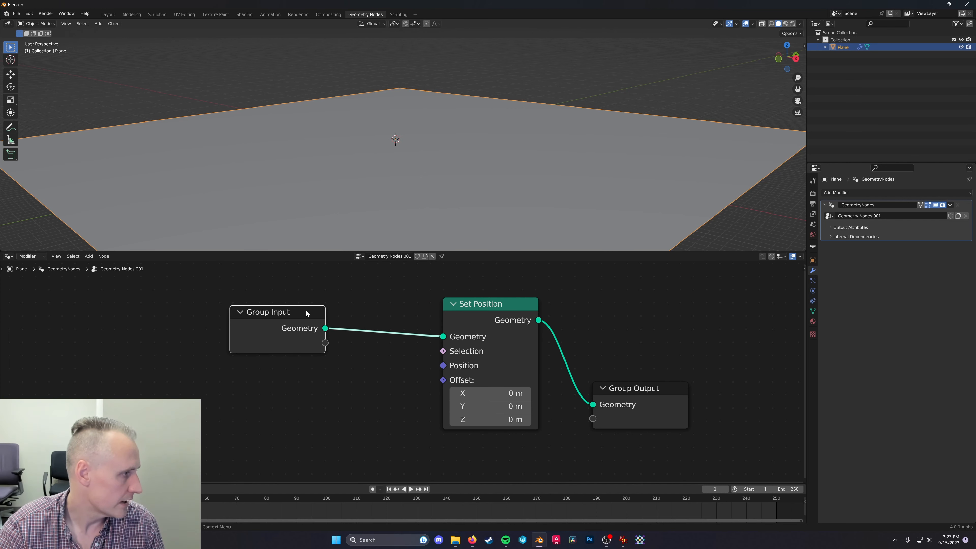
Step: Recentre the node tree and move the Group Input node up and left
scroll(463, 380, down, 4)
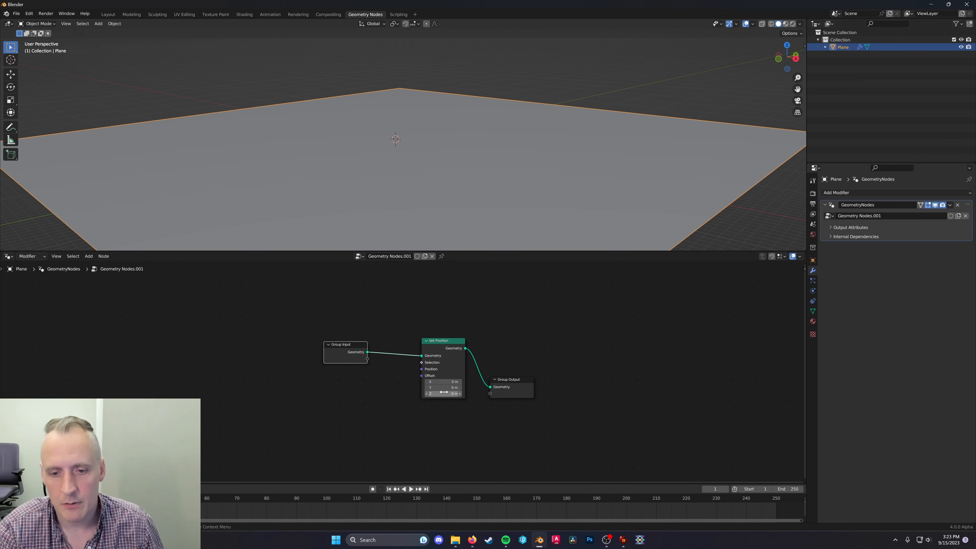
middle_drag(444, 391, 509, 381)
drag(422, 333, 370, 323)
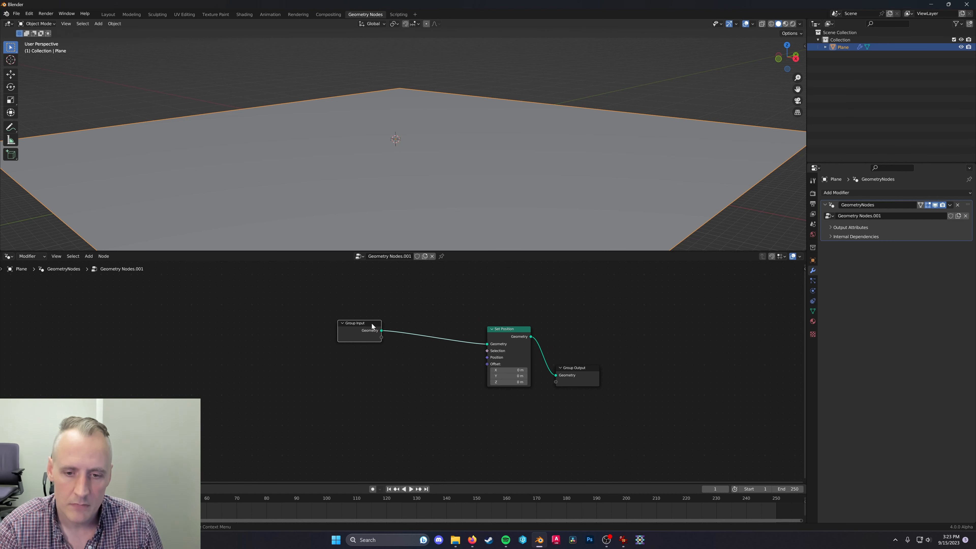
key(shift+a)
Step: Add a Noise Texture node and connect its Fac to Set Position's Offset
click(430, 378)
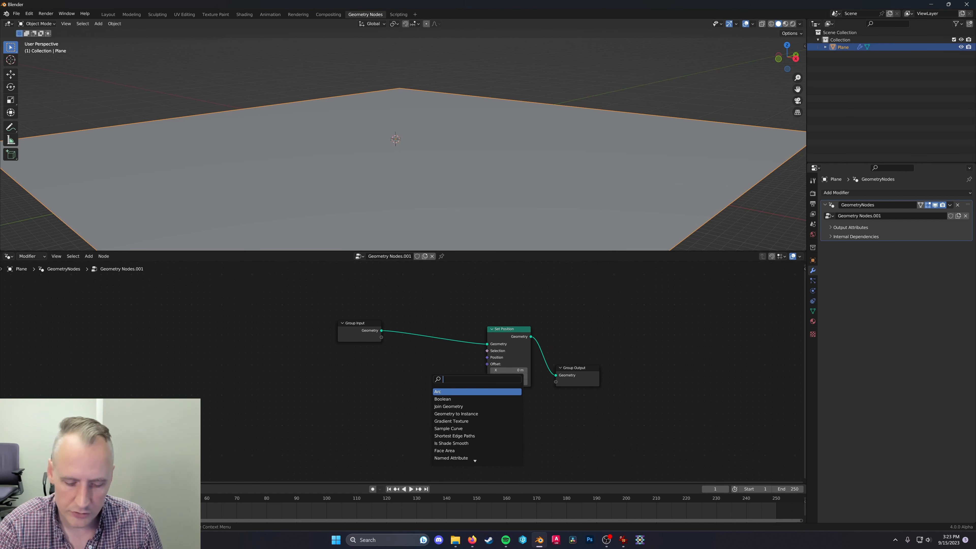
text(noi)
key(Return)
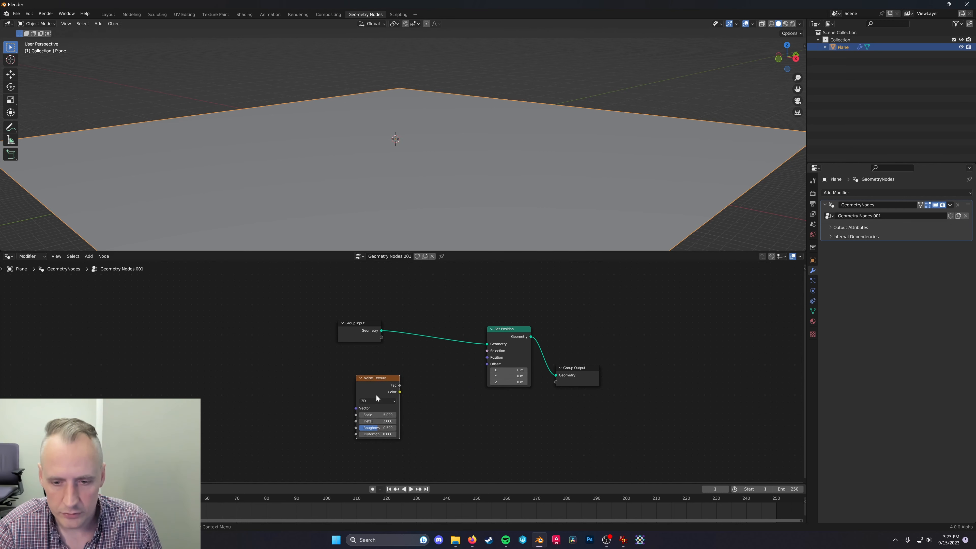
drag(400, 386, 488, 364)
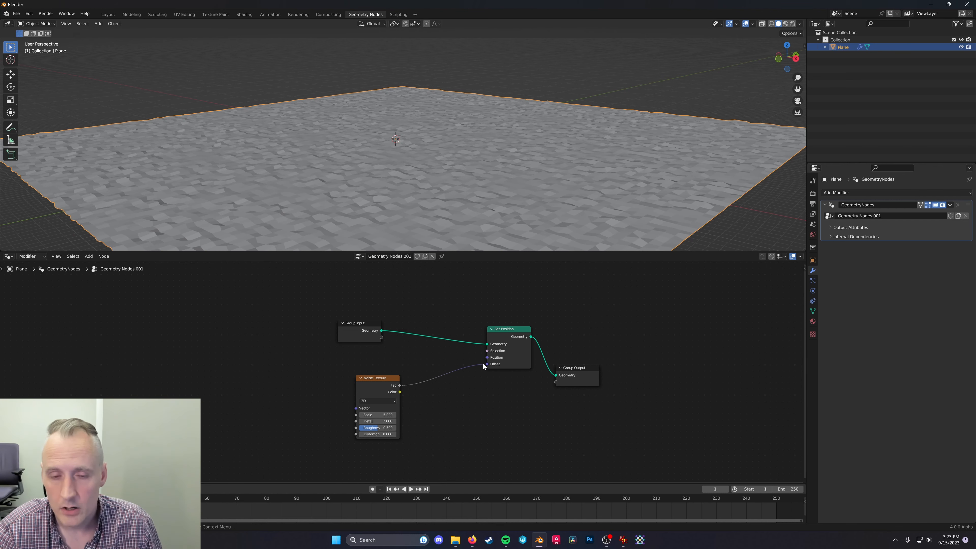
middle_drag(498, 229, 512, 182)
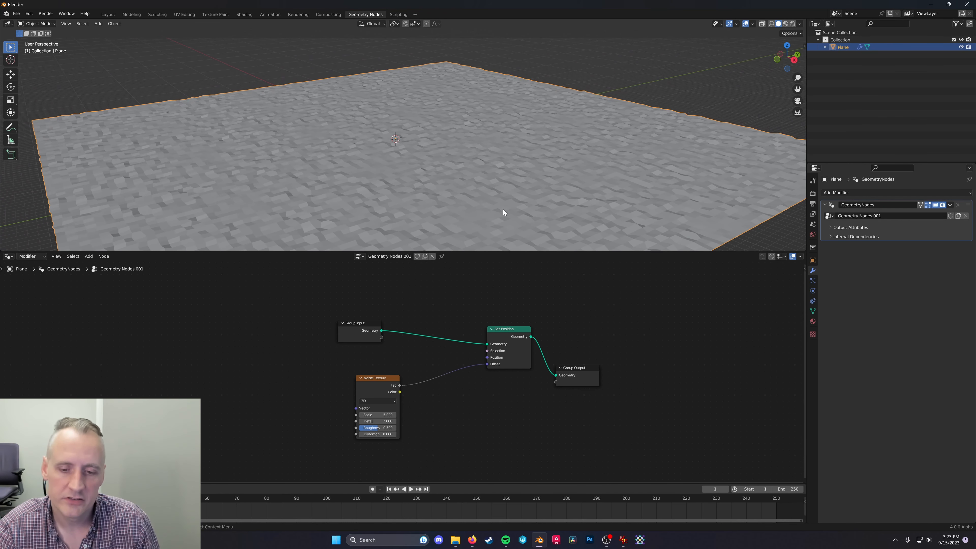
Step: Try a finer noise Scale, revert it to 5.000, and set Detail to 0.000
drag(386, 415, 238, 415)
key(ctrl+z)
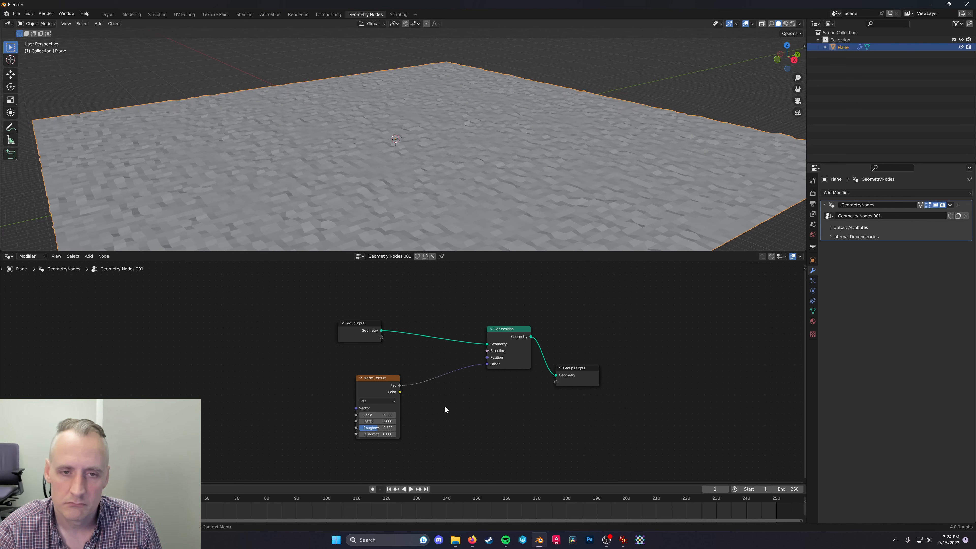
mouse_move(383, 421)
mouse_down()
mouse_move(408, 421)
mouse_move(361, 421)
mouse_move(408, 421)
mouse_move(380, 427)
mouse_up()
Step: Tune the Noise Texture to Scale 8.600, Detail 0.000 and Roughness 0.500
scroll(398, 421, up, 3)
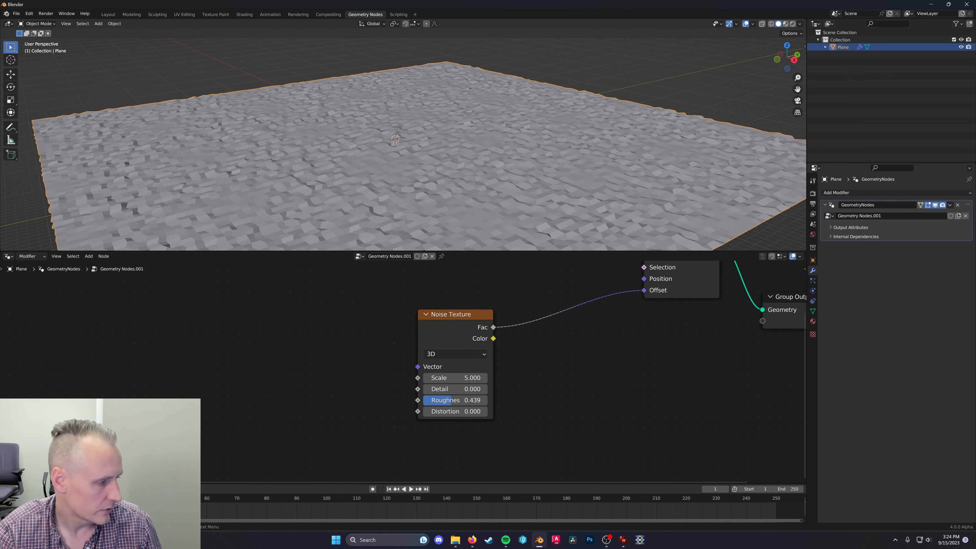
scroll(582, 351, up, 3)
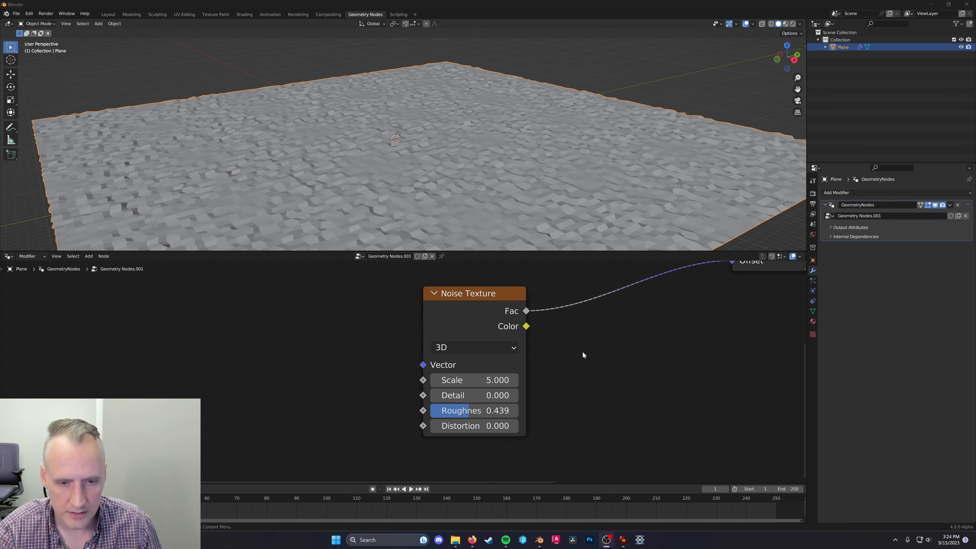
drag(493, 406, 476, 437)
key(ctrl+z)
key(ctrl+z)
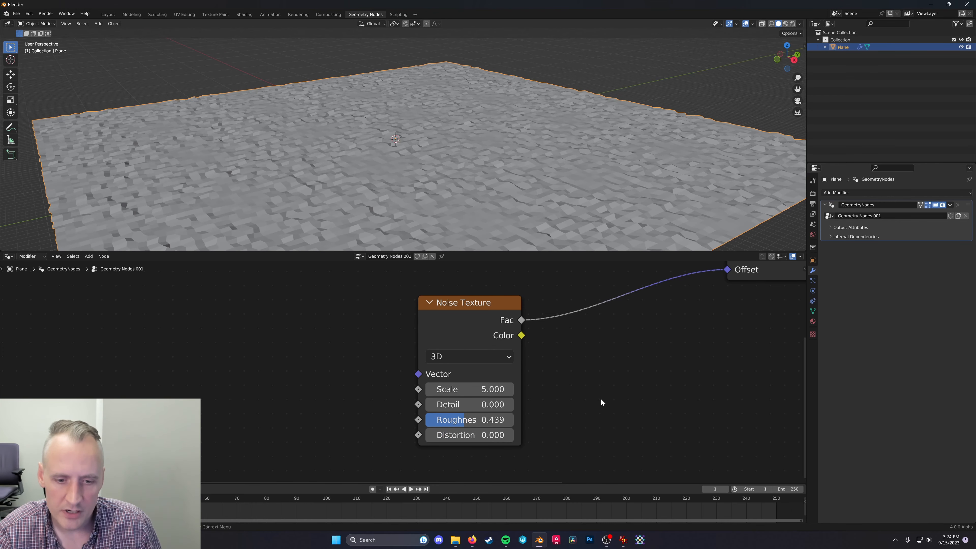
key(ctrl+shift+z)
key(ctrl+z)
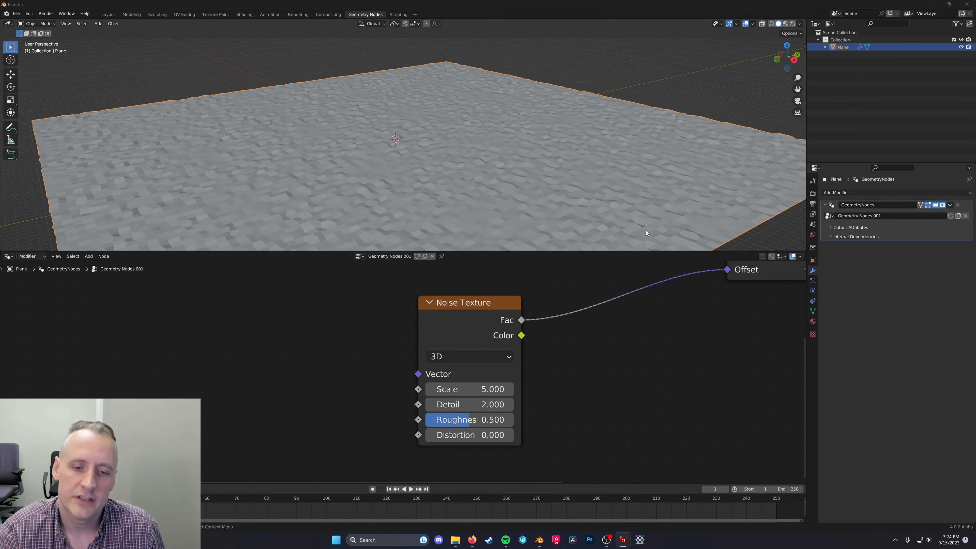
mouse_move(459, 392)
mouse_down()
mouse_move(480, 392)
mouse_move(459, 394)
mouse_move(479, 404)
mouse_move(445, 404)
mouse_up()
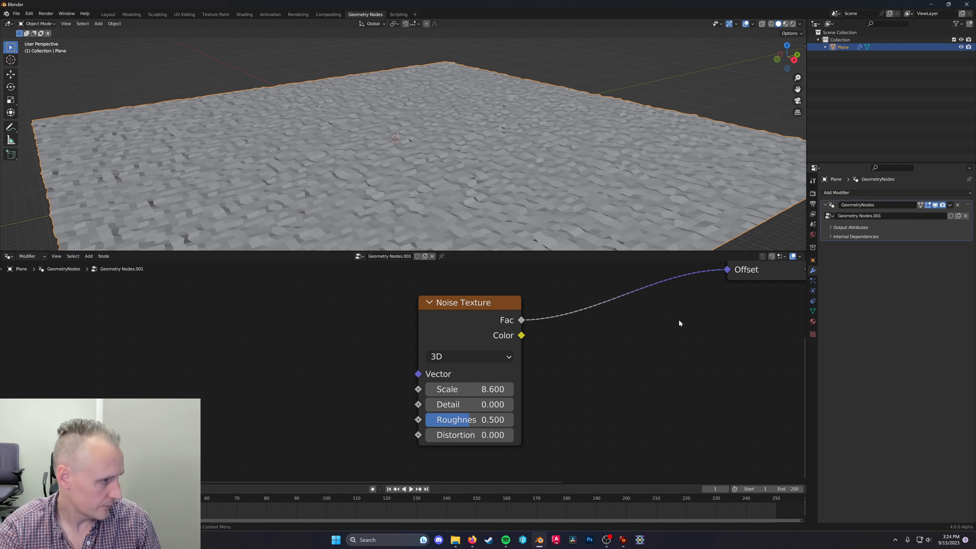
scroll(667, 320, down, 6)
middle_drag(638, 340, 591, 375)
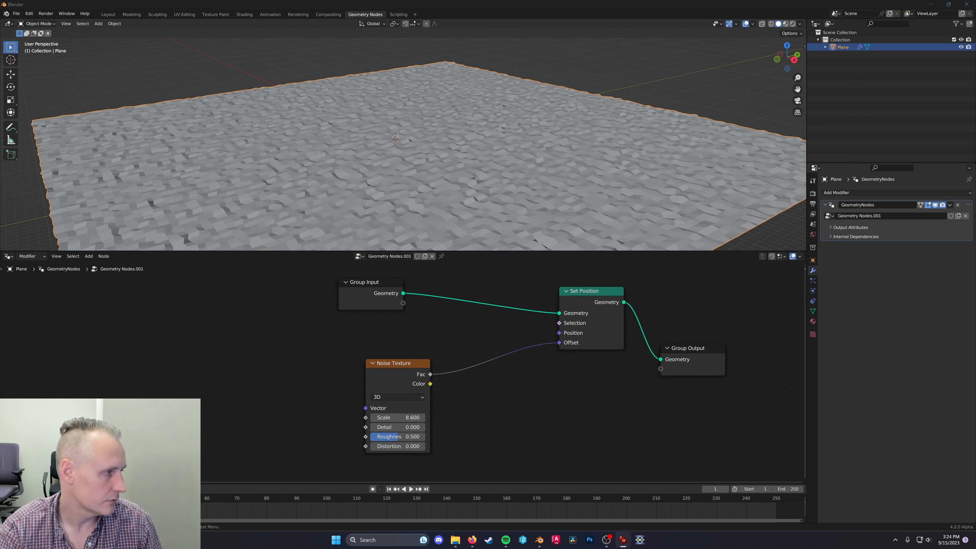
Step: Insert a Vector Math node on the Fac–Offset link and set its operation to Scale
click(475, 360)
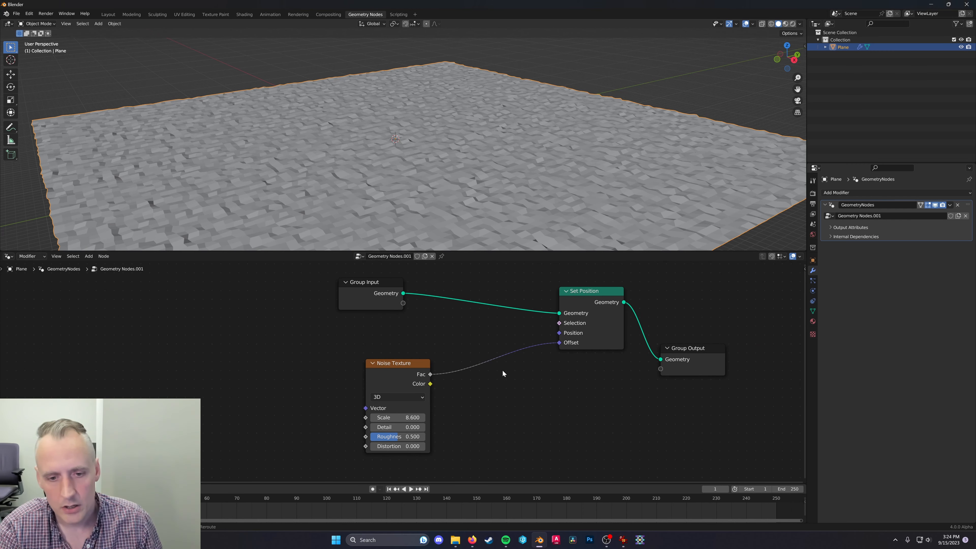
drag(418, 363, 369, 364)
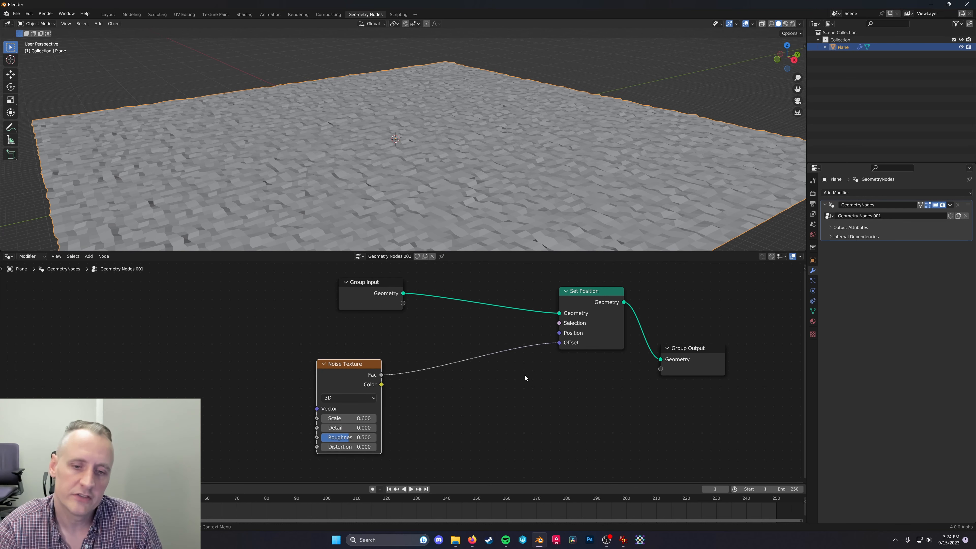
key(shift+a)
click(491, 372)
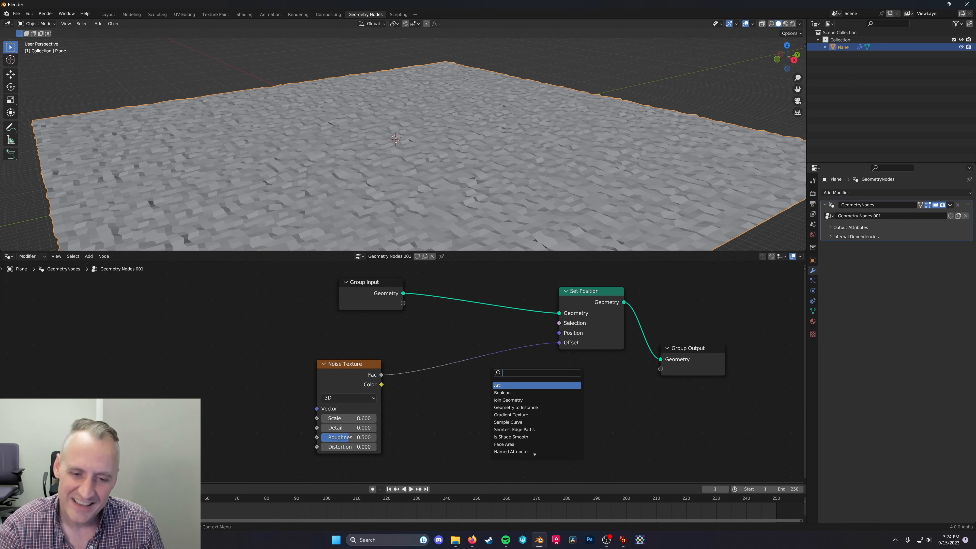
text(vect)
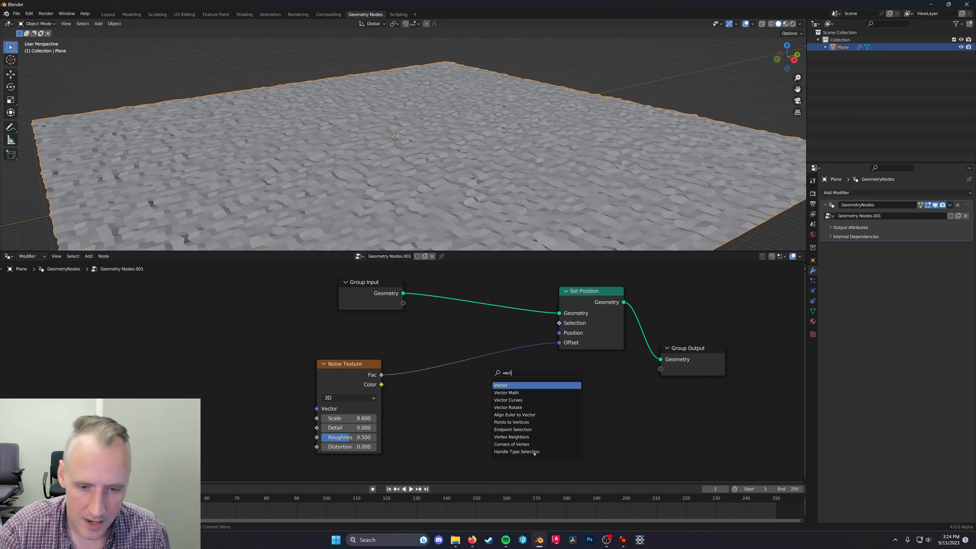
key(Down)
key(Return)
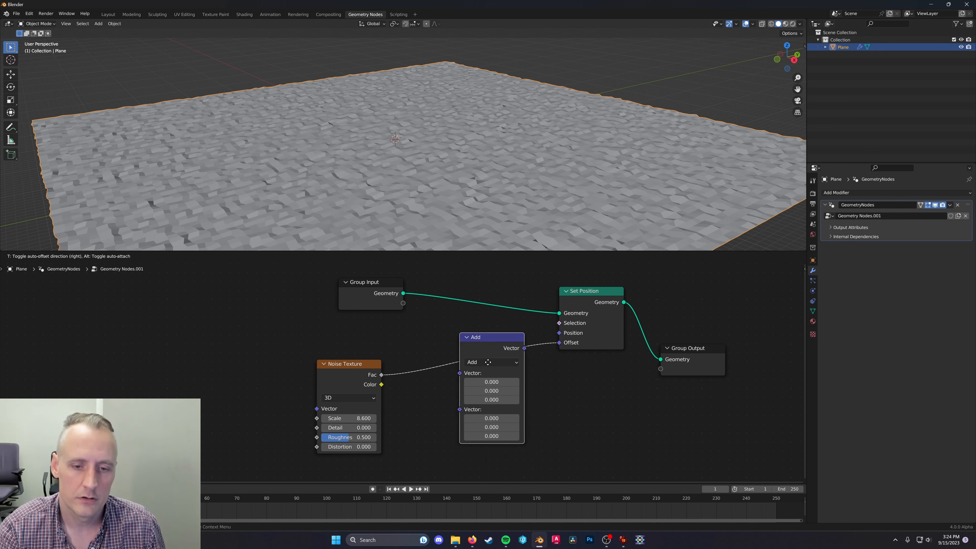
click(484, 360)
click(483, 359)
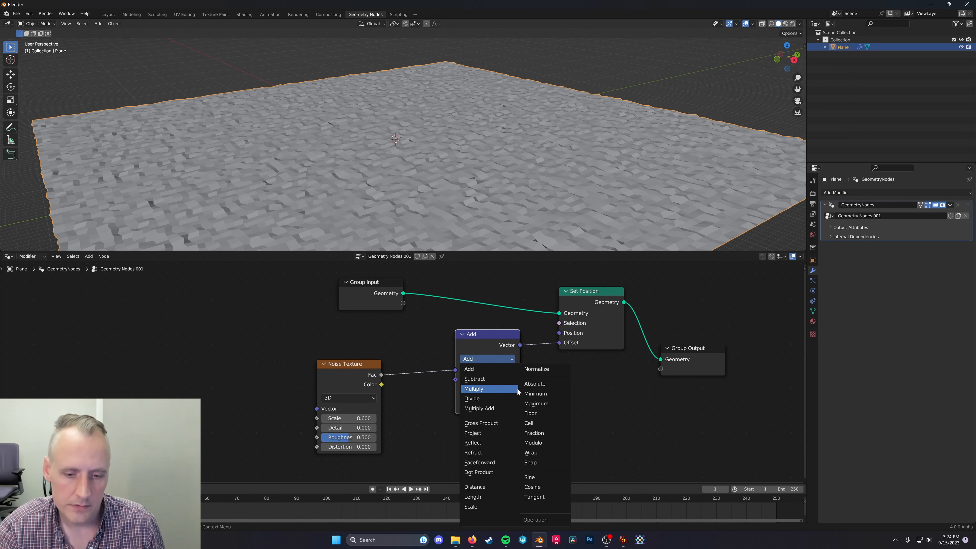
click(479, 511)
Step: Set the Scale amount to 12.200, rearrange the nodes, and route noise Fac into the Scale socket
drag(487, 379, 516, 380)
scroll(543, 138, down, 3)
middle_drag(567, 145, 574, 125)
shift+middle_drag(570, 87, 546, 138)
scroll(515, 148, up, 3)
drag(501, 380, 485, 380)
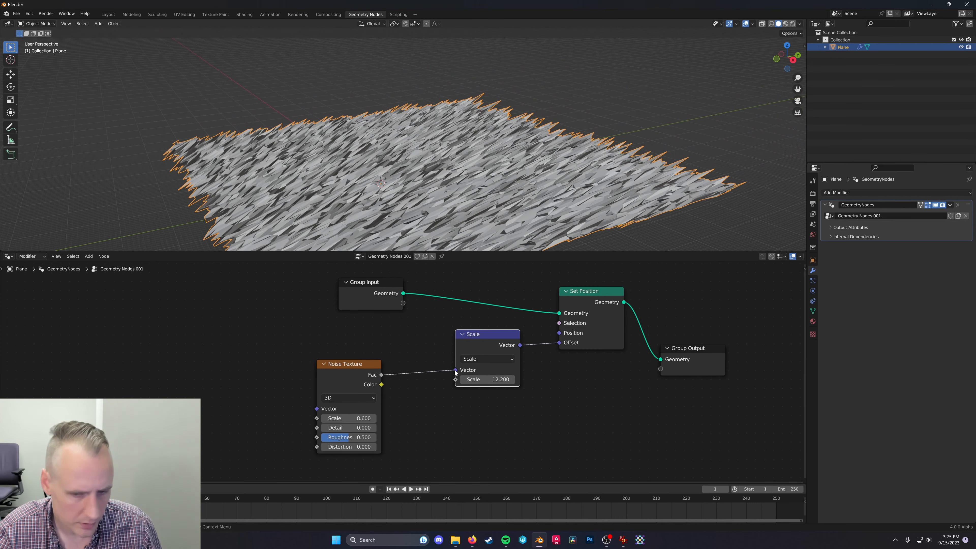
mouse_move(456, 371)
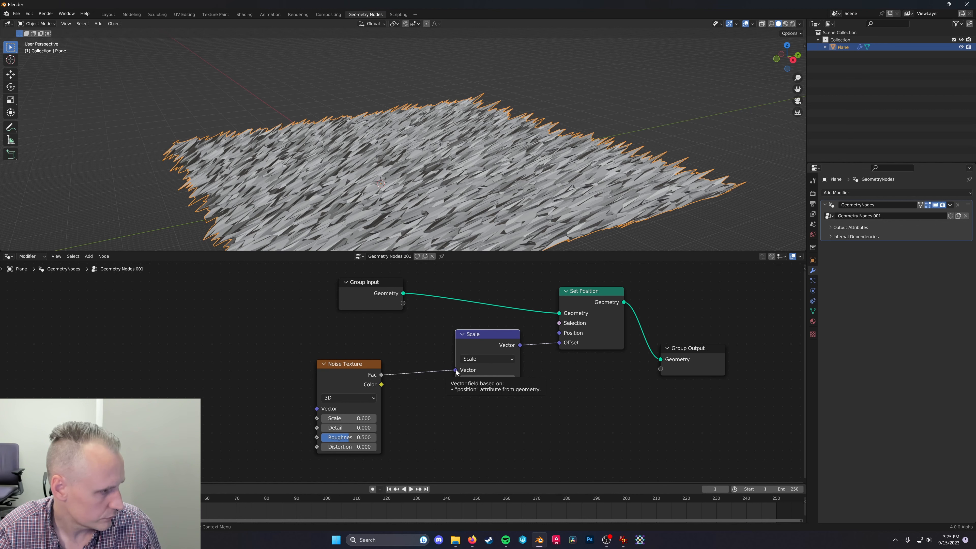
drag(355, 364, 248, 363)
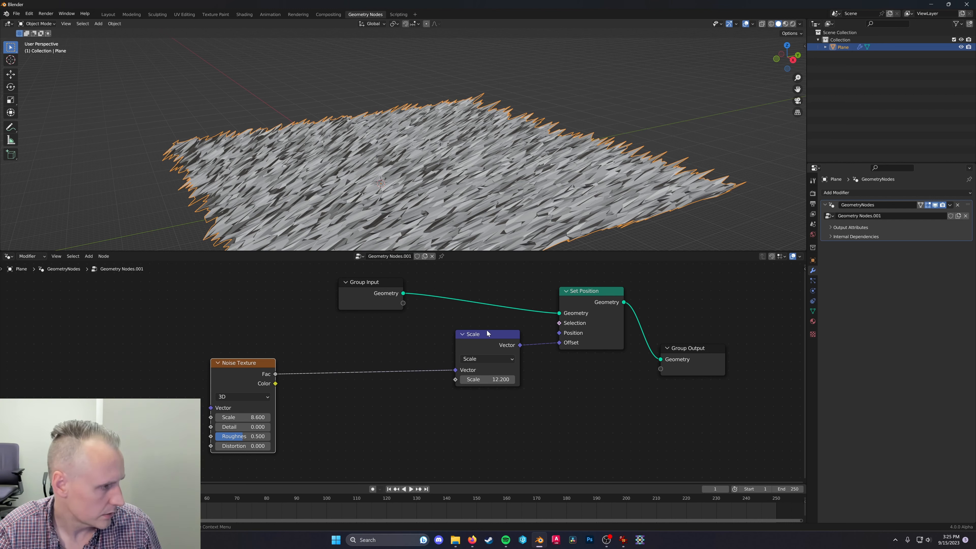
mouse_move(496, 336)
mouse_down()
mouse_move(494, 354)
mouse_move(489, 334)
mouse_up()
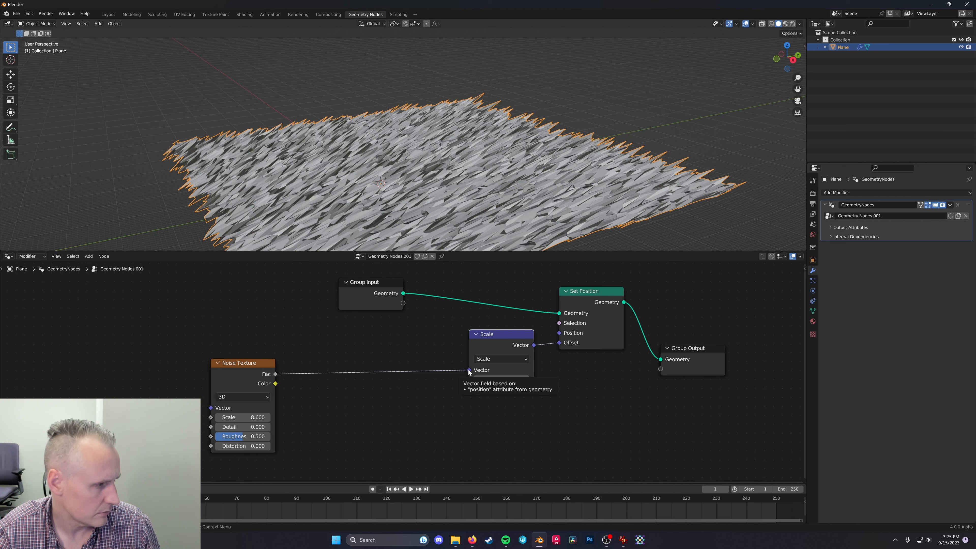
drag(469, 369, 469, 406)
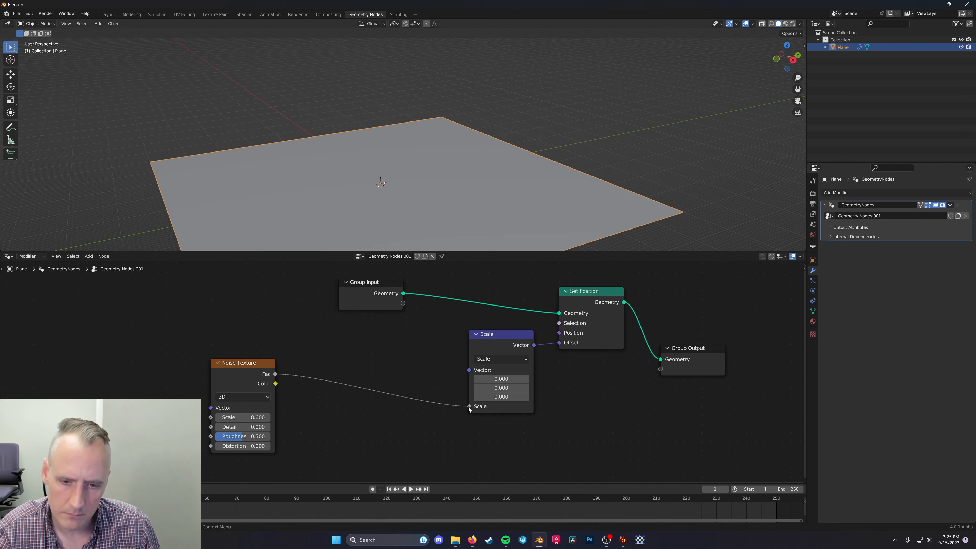
Step: Insert a Math node on the Fac–Scale link and switch it to Multiply
scroll(460, 187, up, 5)
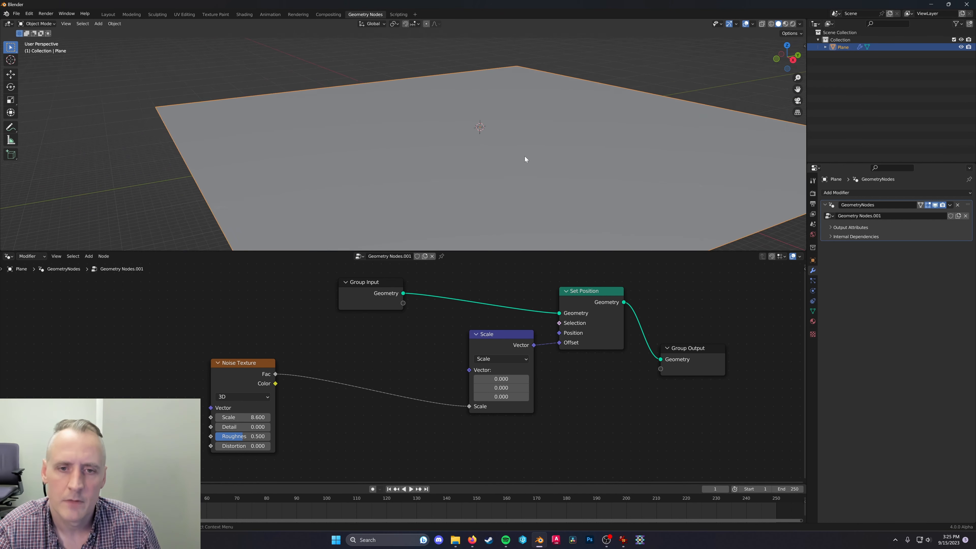
key(shift+a)
click(401, 346)
text(add)
key(Return)
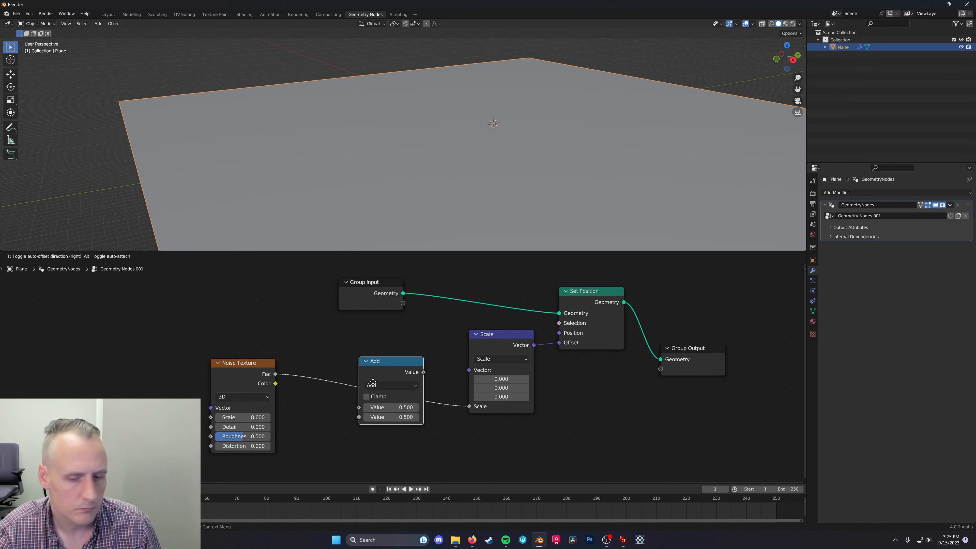
click(372, 383)
click(371, 383)
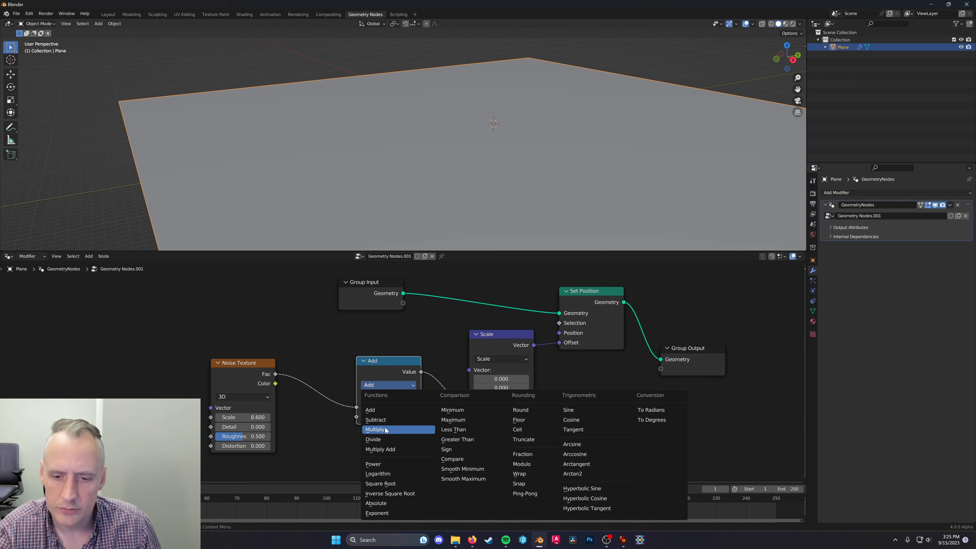
click(384, 431)
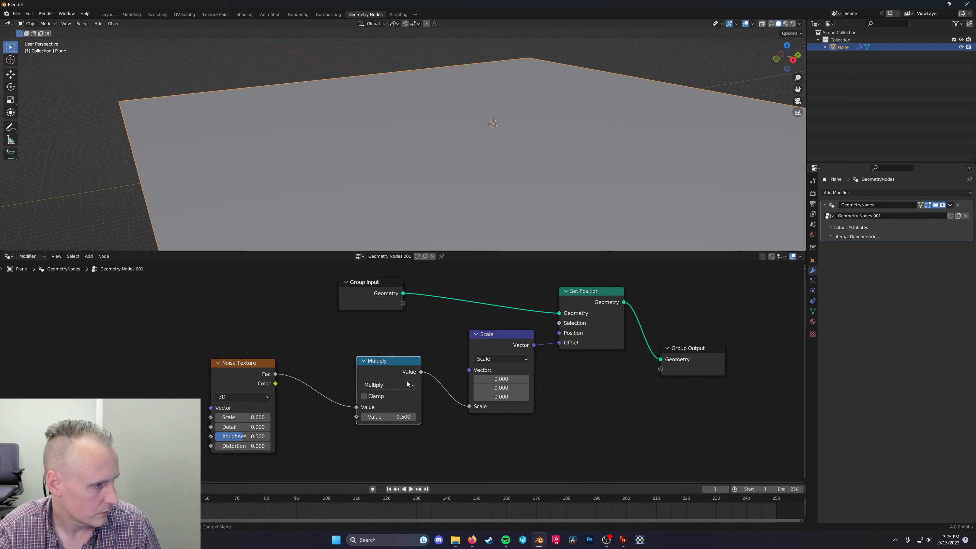
Step: Set the Multiply value to 10 and move the node down and right
middle_drag(327, 355, 362, 356)
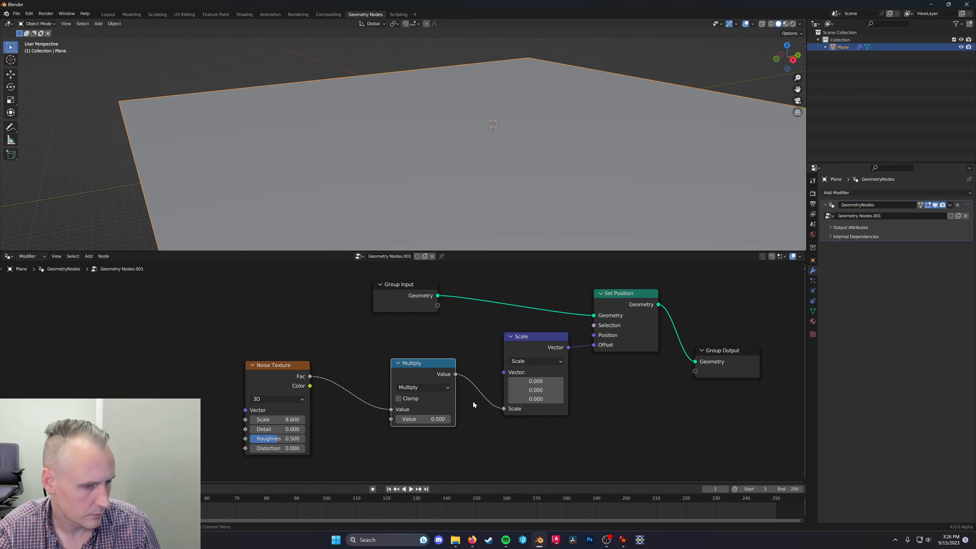
click(432, 419)
text(10)
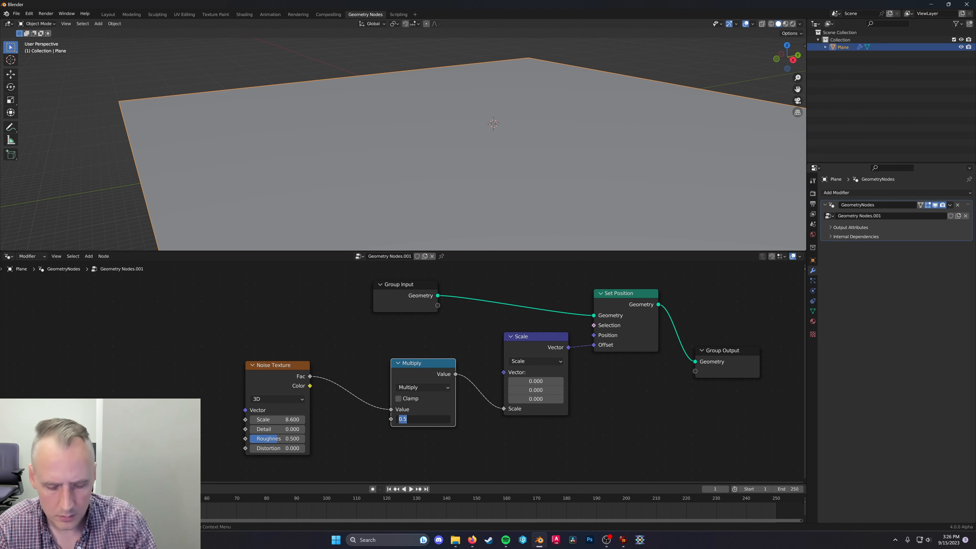
key(Return)
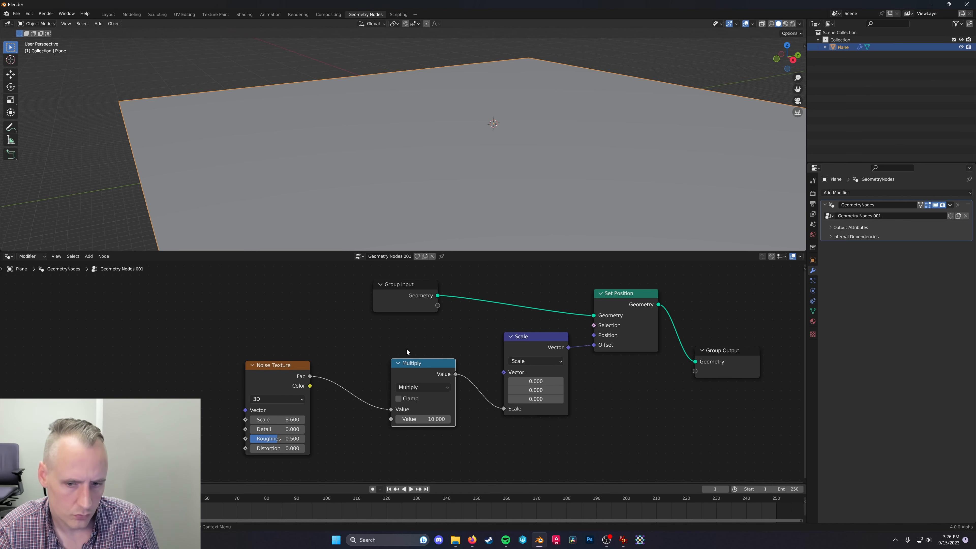
middle_drag(441, 361, 544, 380)
drag(544, 381, 575, 416)
Step: Add a Normal node and connect it into the Scale node's Vector input
key(shift+a)
text(nor)
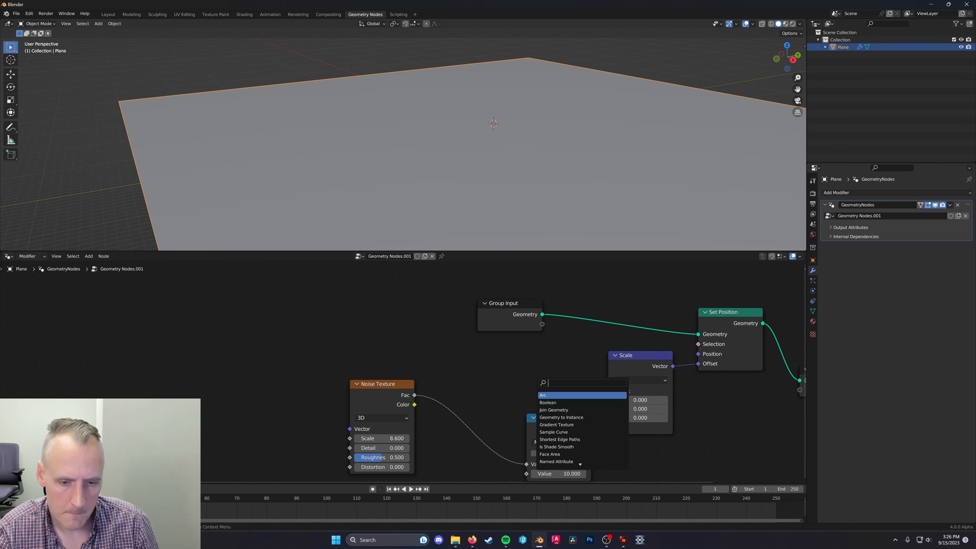
text(ma)
key(Return)
click(552, 375)
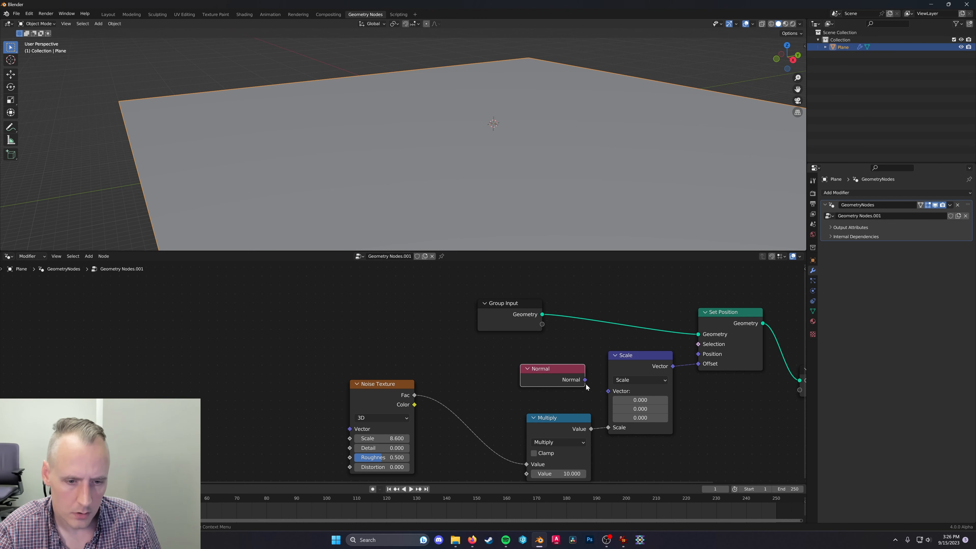
drag(584, 379, 608, 391)
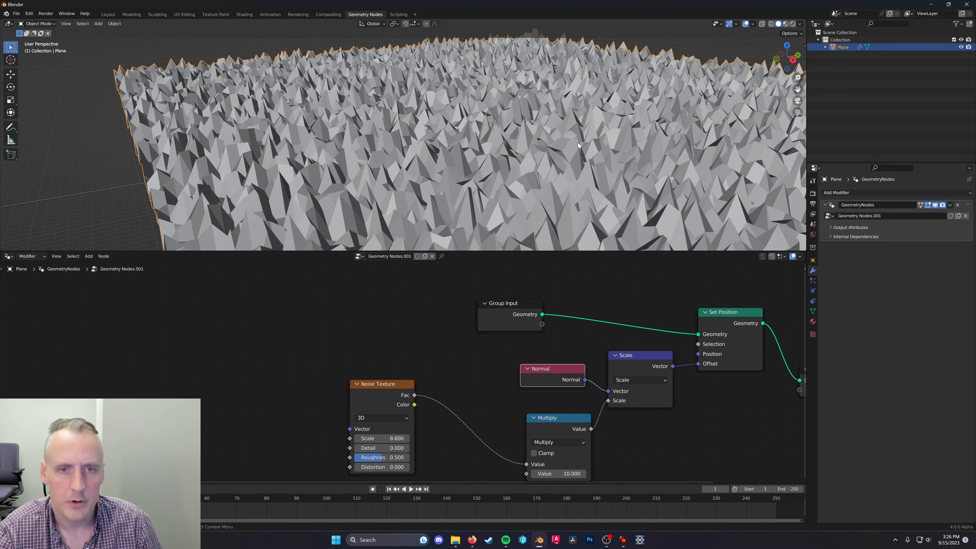
scroll(579, 145, down, 5)
middle_drag(574, 150, 544, 189)
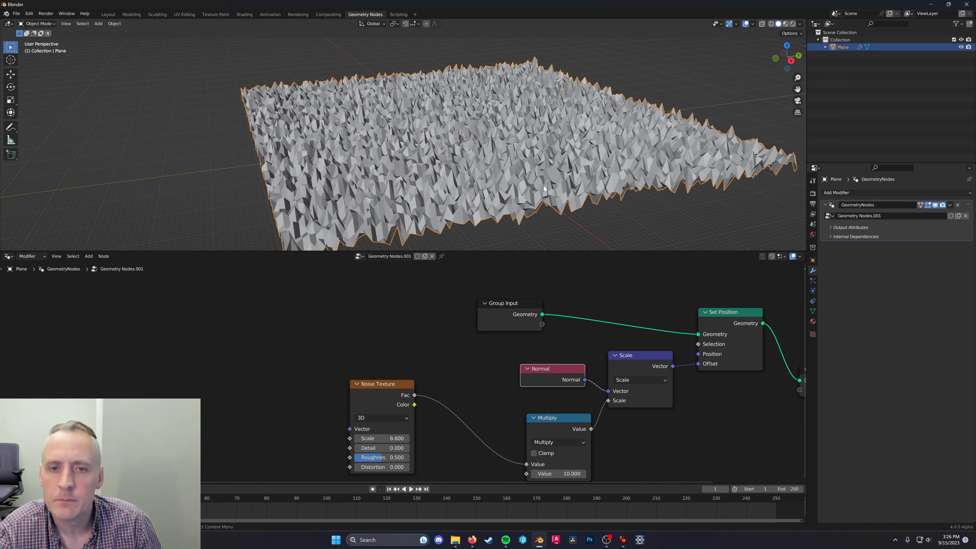
Step: Rearrange the nodes, raise Multiply to 15.3, and relink Scale's Vector to the Offset
middle_drag(606, 347, 600, 315)
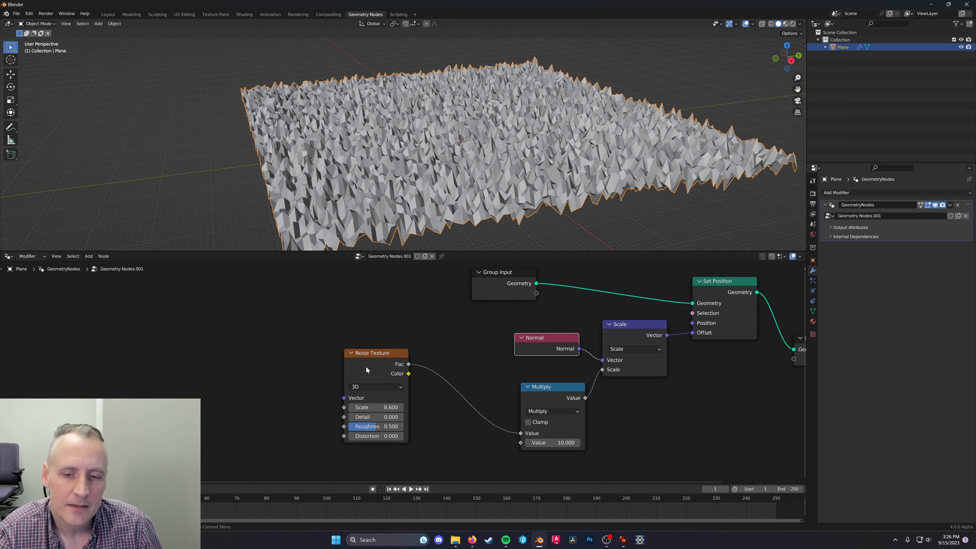
click(377, 358)
drag(377, 359, 419, 394)
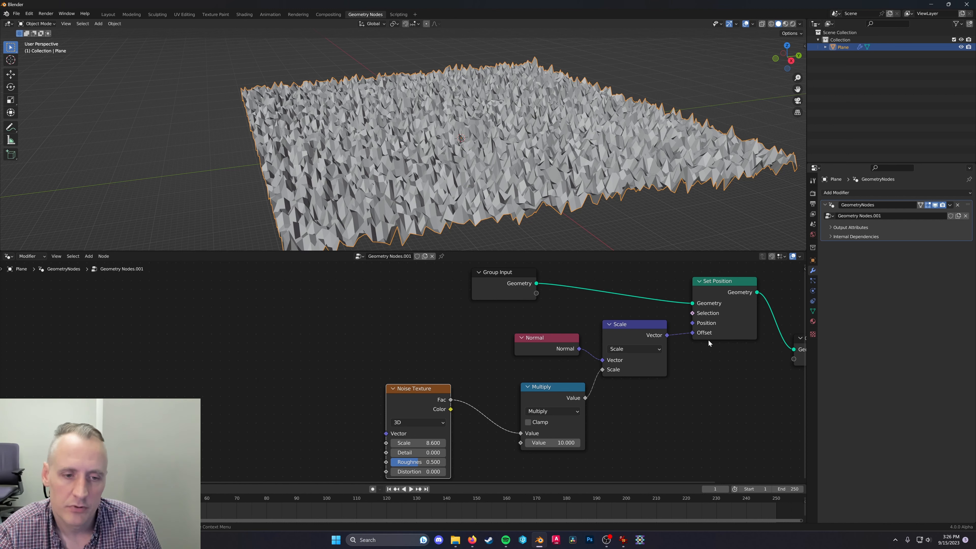
drag(570, 381, 559, 372)
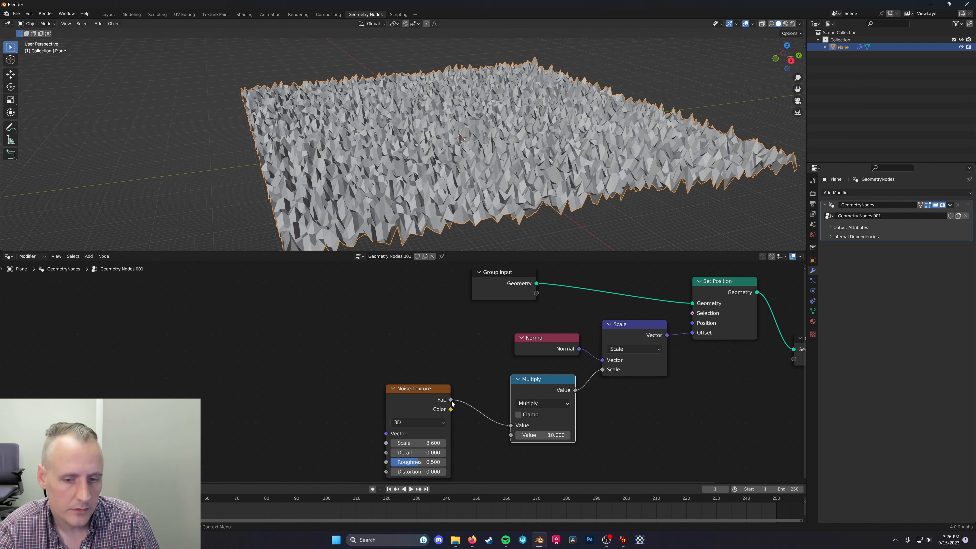
mouse_move(543, 435)
mouse_down()
mouse_move(525, 434)
mouse_move(555, 434)
mouse_move(501, 434)
mouse_move(556, 434)
mouse_up()
drag(553, 338, 547, 342)
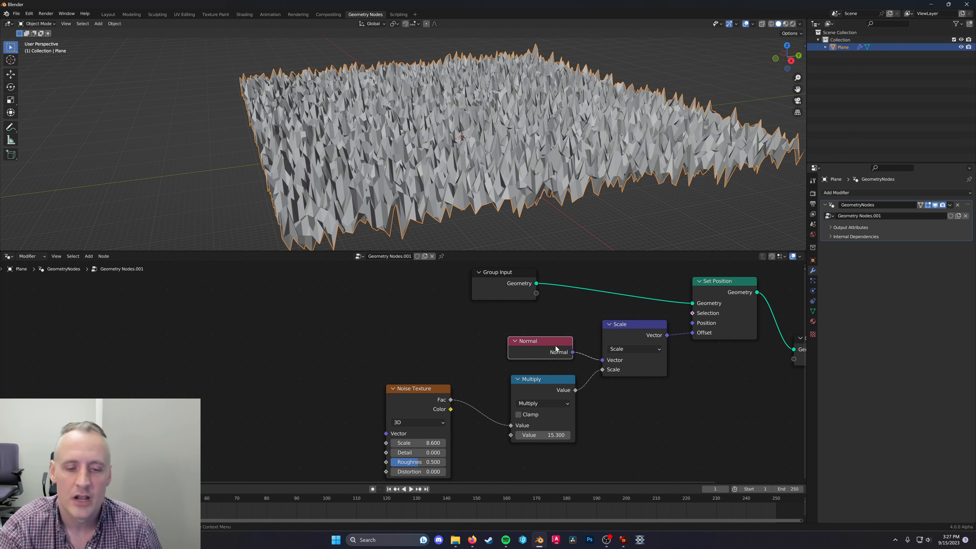
drag(552, 341, 553, 346)
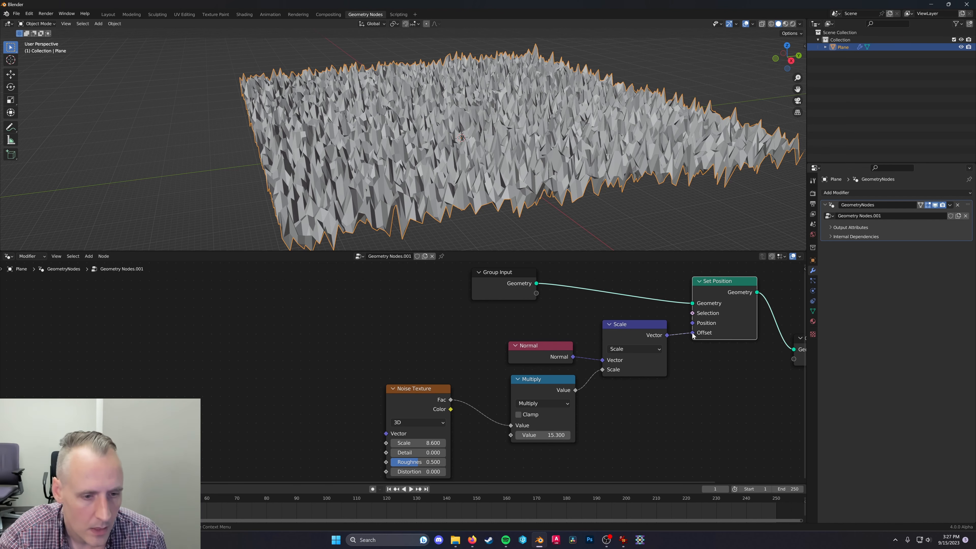
drag(692, 333, 677, 355)
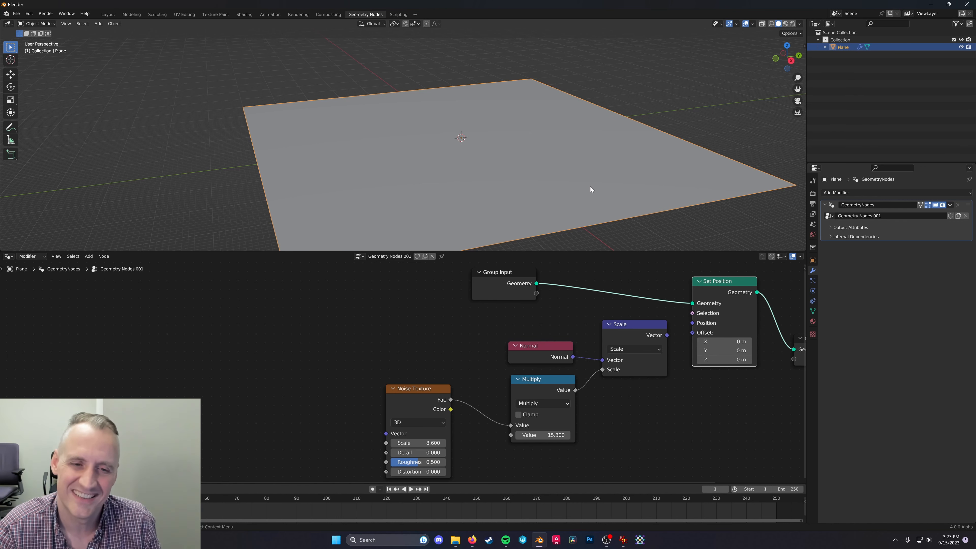
mouse_move(621, 364)
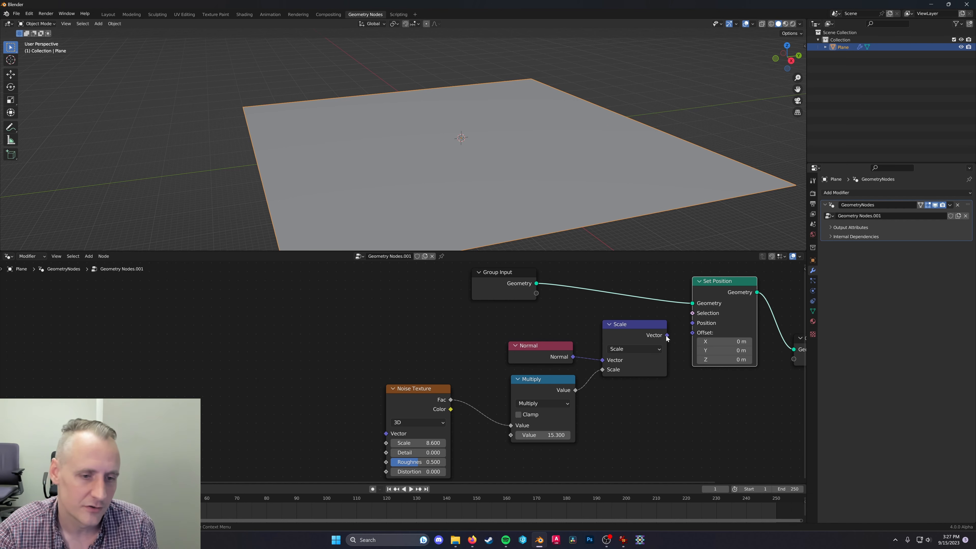
drag(667, 335, 692, 333)
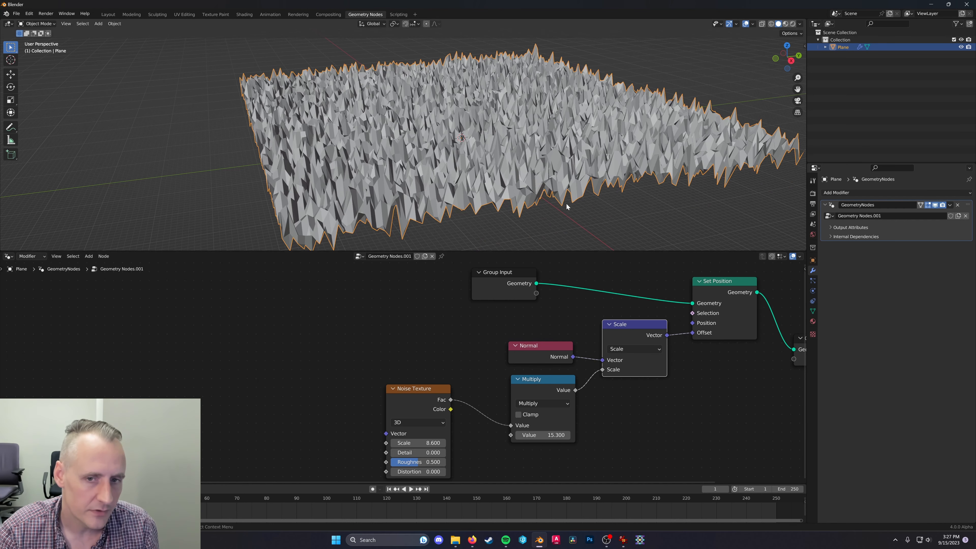
drag(543, 345, 546, 349)
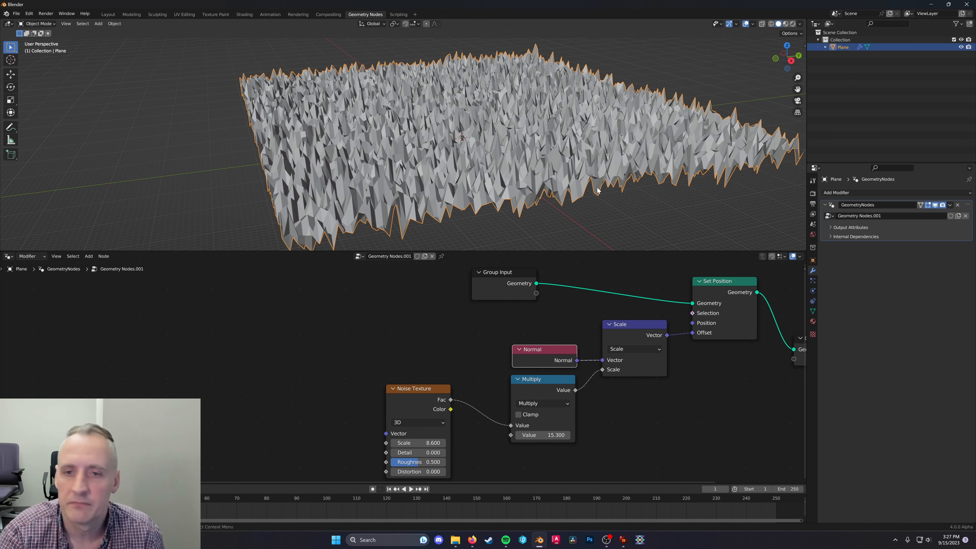
Step: Set the Noise Texture Scale to 56.6 and the Multiply value to 14.4
middle_drag(440, 360, 452, 322)
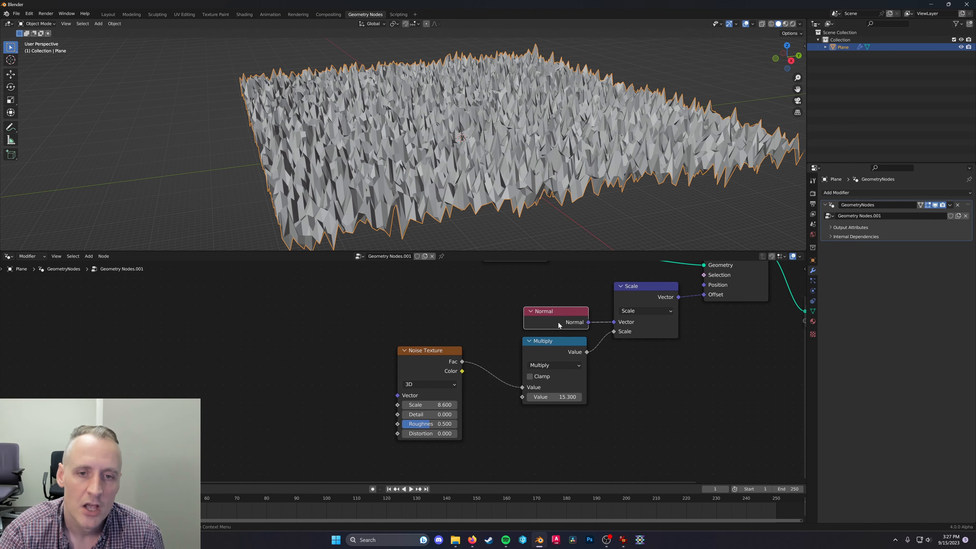
drag(555, 309, 553, 310)
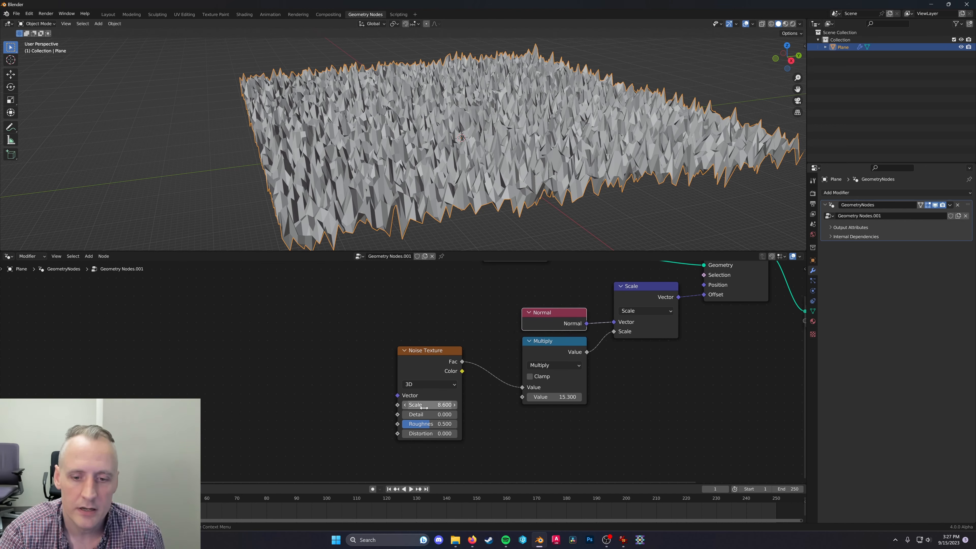
drag(420, 404, 477, 405)
mouse_move(555, 396)
mouse_down()
mouse_move(530, 396)
mouse_move(565, 397)
mouse_move(553, 396)
mouse_up()
middle_drag(445, 309, 456, 318)
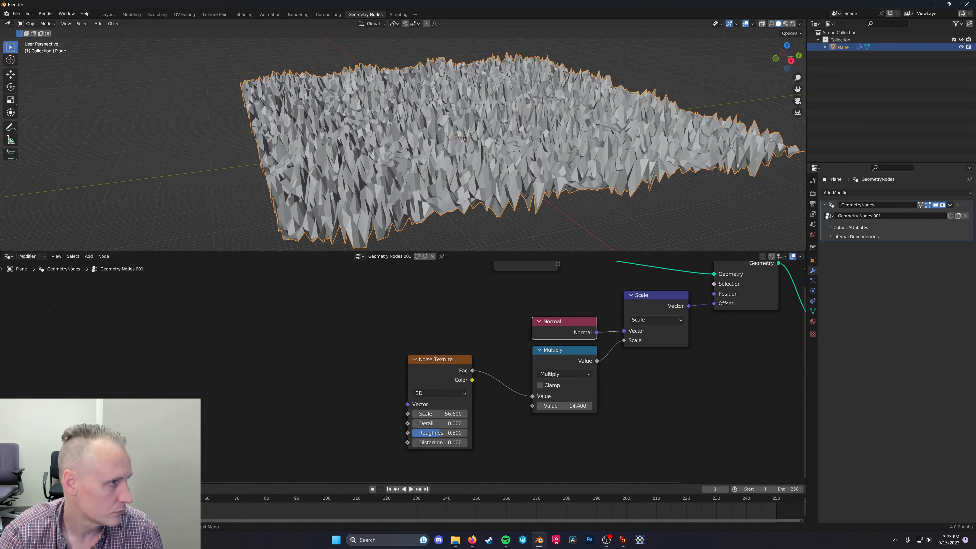
Step: Move the Group Input node left to space it from the other nodes
middle_drag(722, 348, 678, 407)
middle_drag(561, 347, 547, 383)
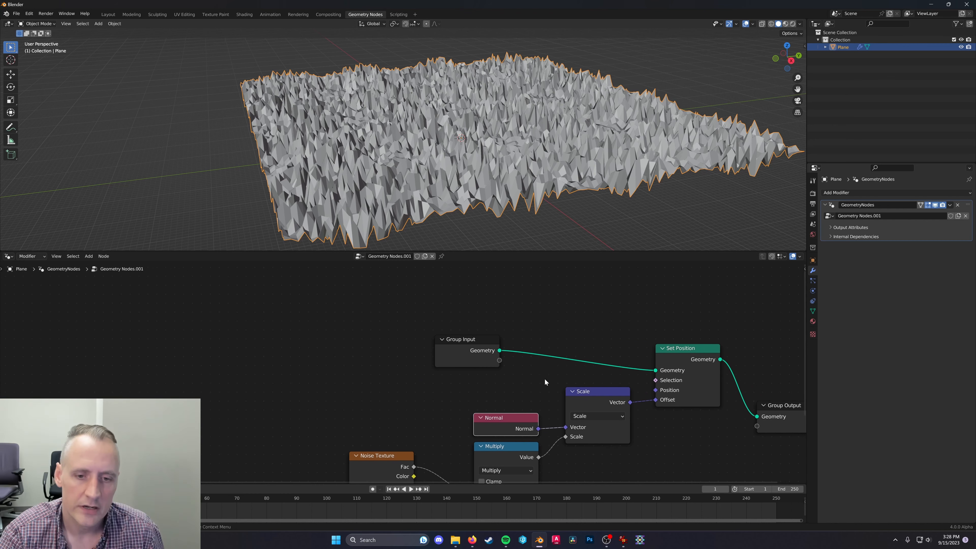
drag(469, 342, 341, 311)
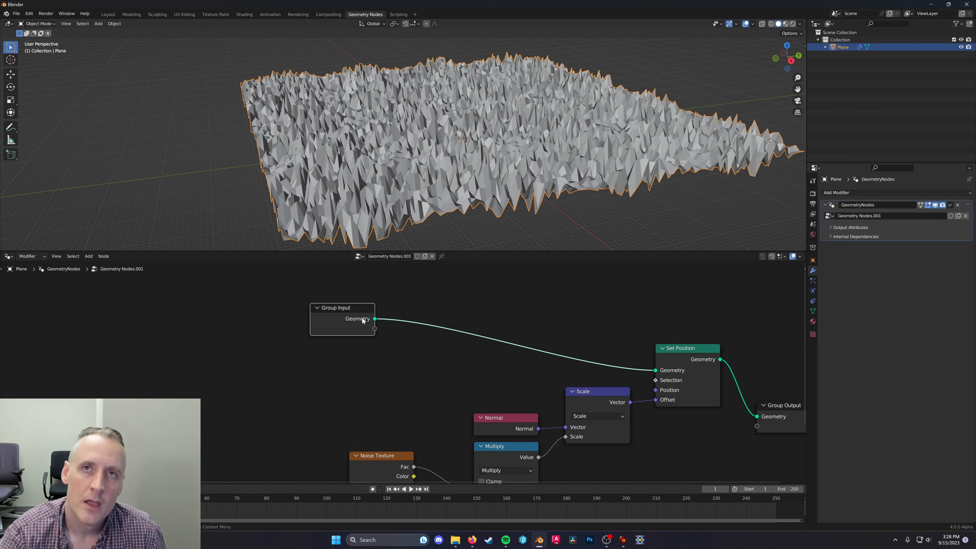
drag(351, 310, 378, 312)
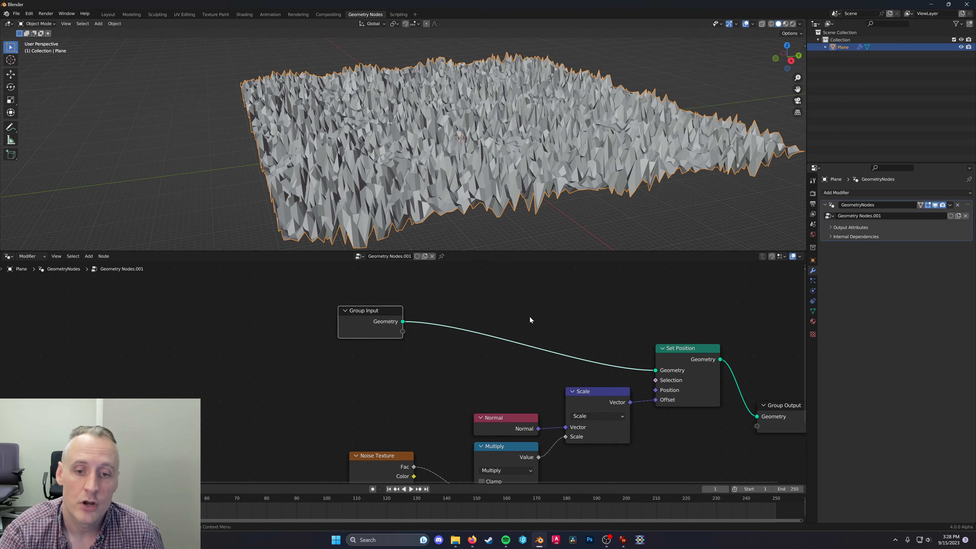
scroll(532, 162, up, 8)
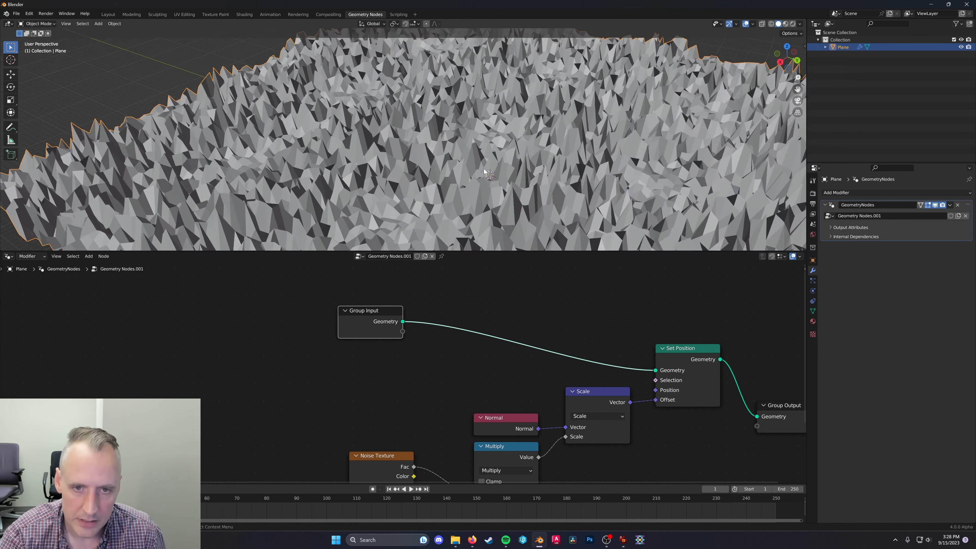
scroll(518, 176, down, 8)
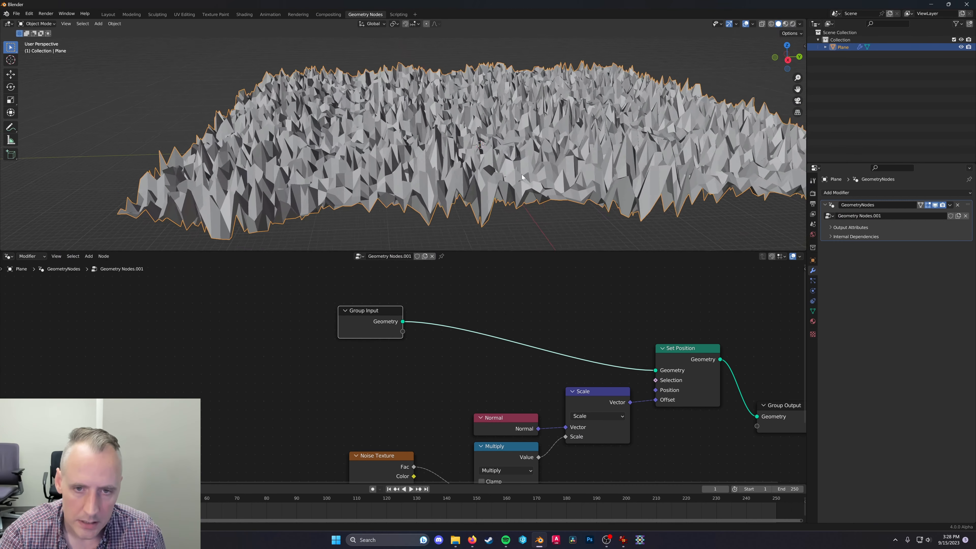
click(542, 316)
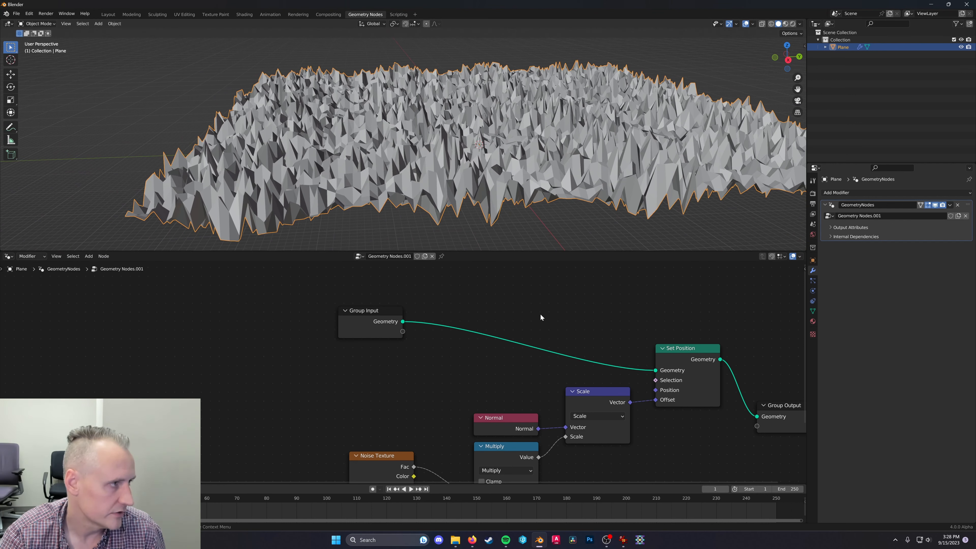
Step: Drop a Subdivision Surface node onto the Group Input link, leaving its Level at 1
key(shift+a)
text(s)
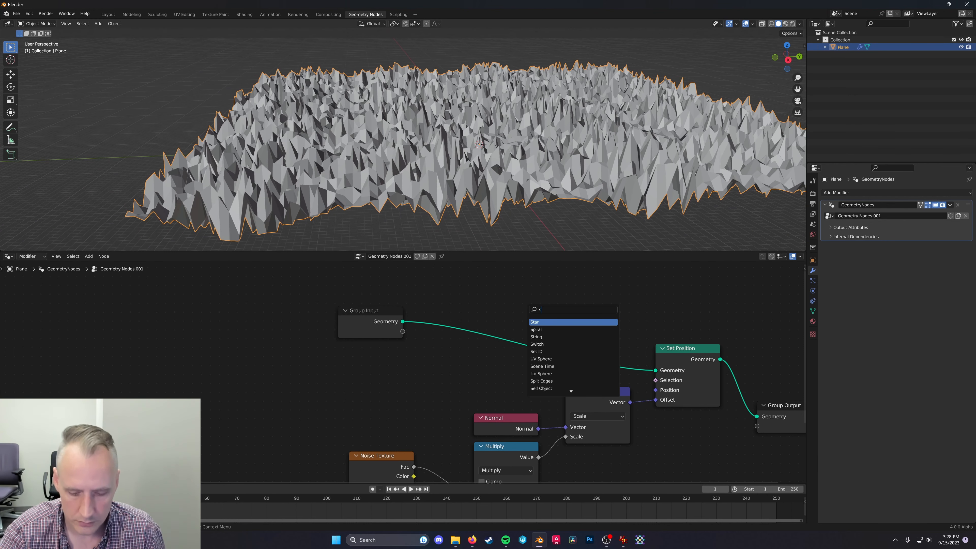
text(ubd)
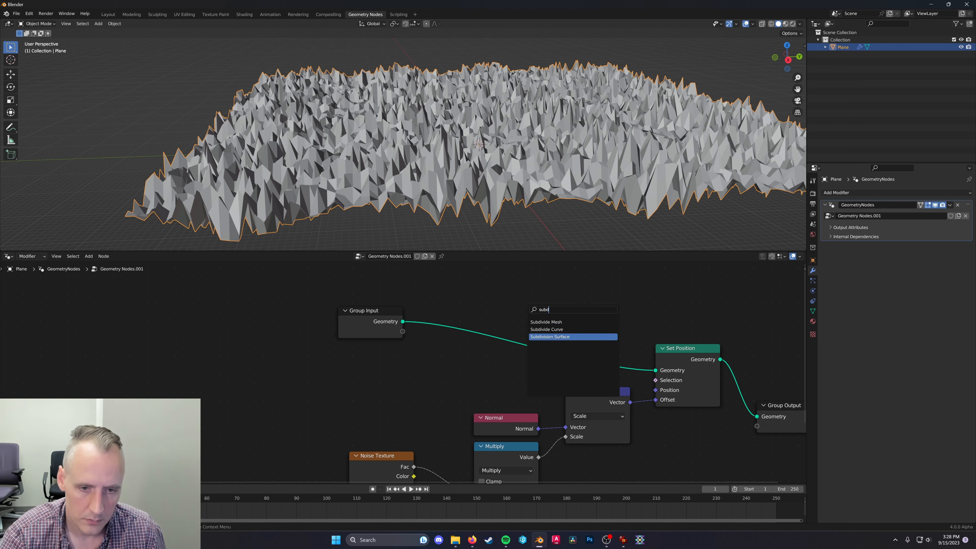
click(563, 338)
click(513, 329)
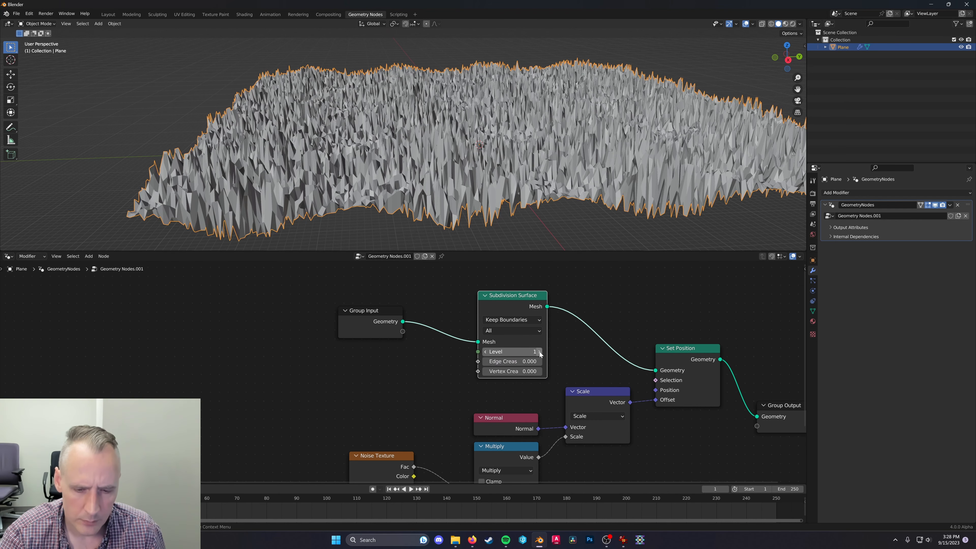
click(539, 352)
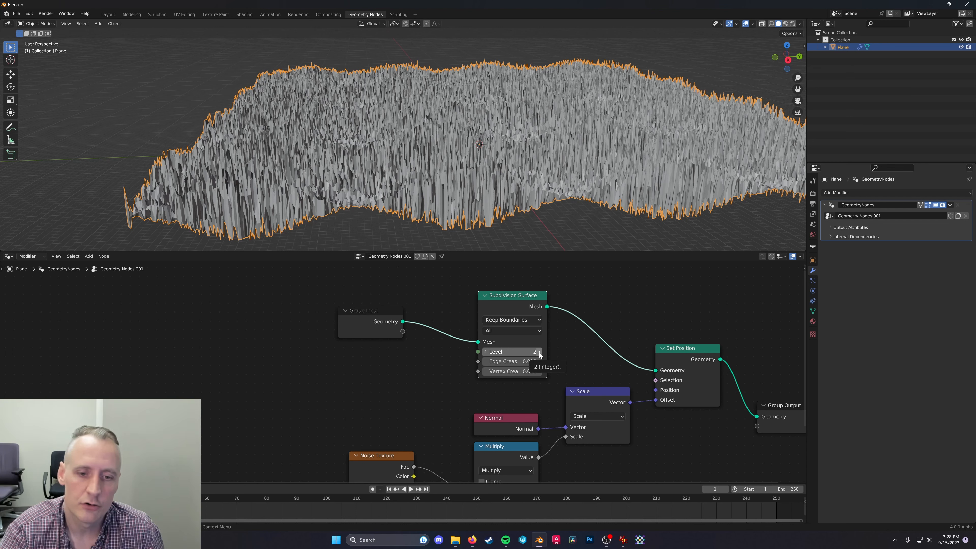
click(539, 353)
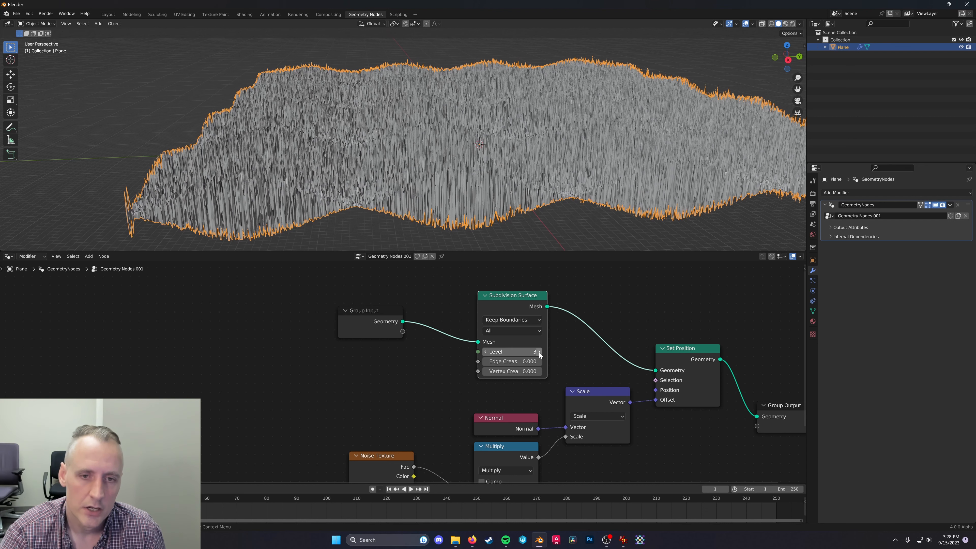
click(485, 352)
click(485, 352)
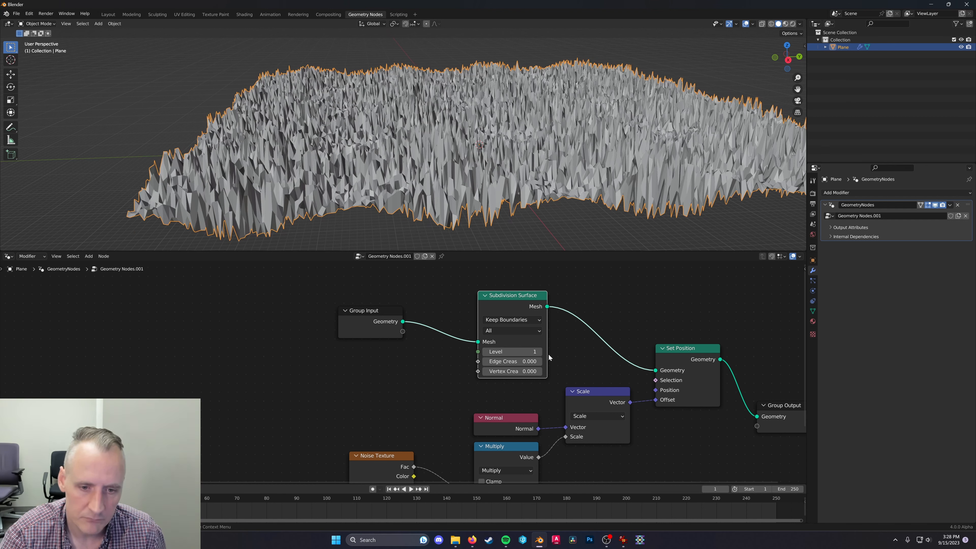
click(539, 352)
click(484, 351)
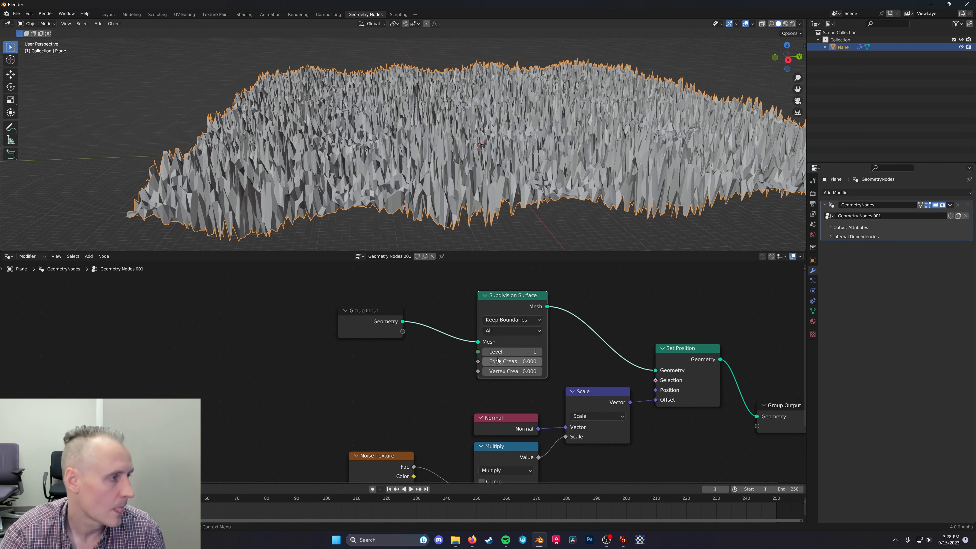
Step: Set the noise Roughness to 0.550 and lower its Scale to 0.300
middle_drag(374, 370, 531, 334)
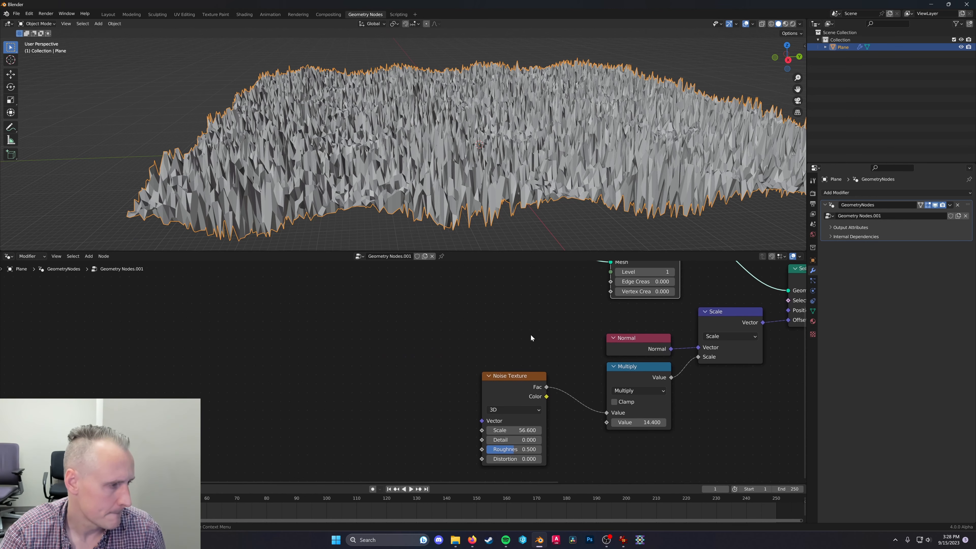
middle_drag(538, 177, 682, 162)
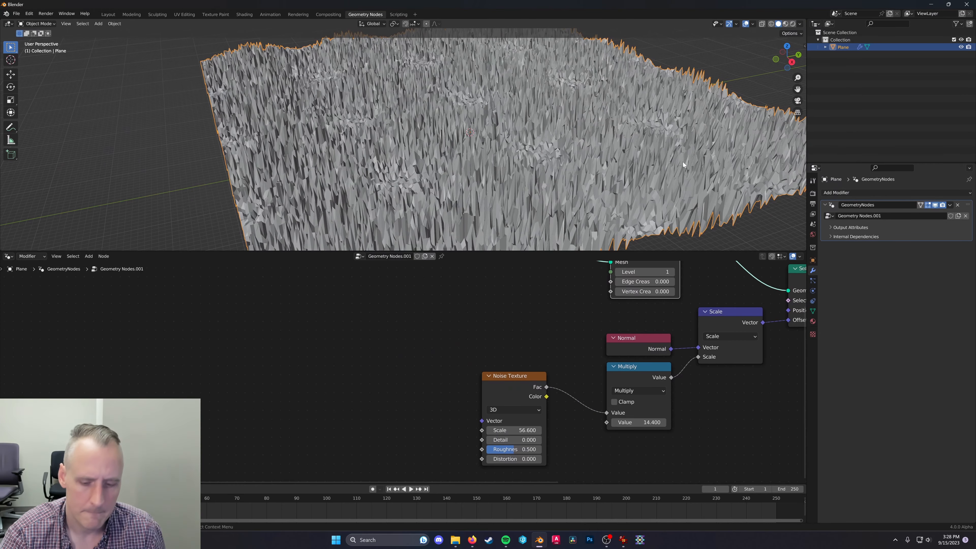
key(n)
key(n)
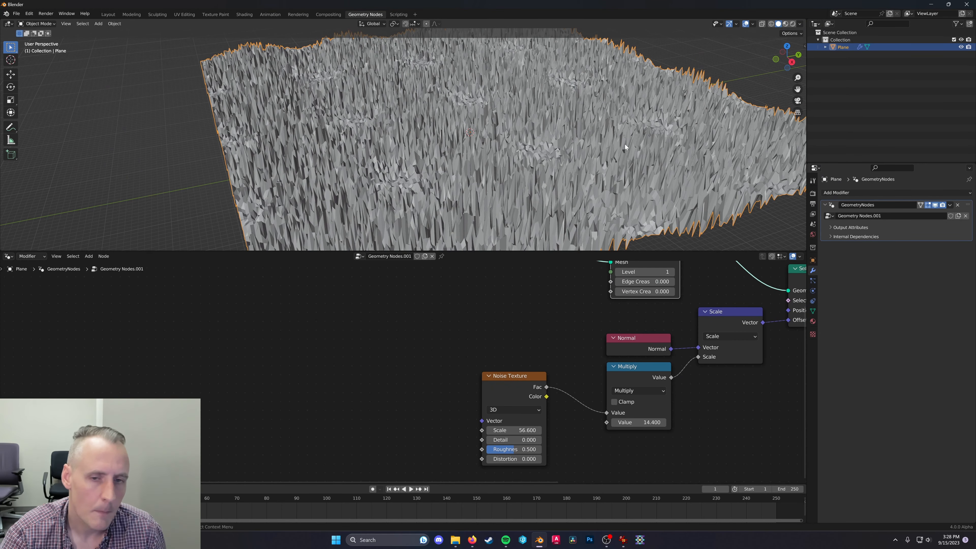
middle_drag(625, 145, 624, 133)
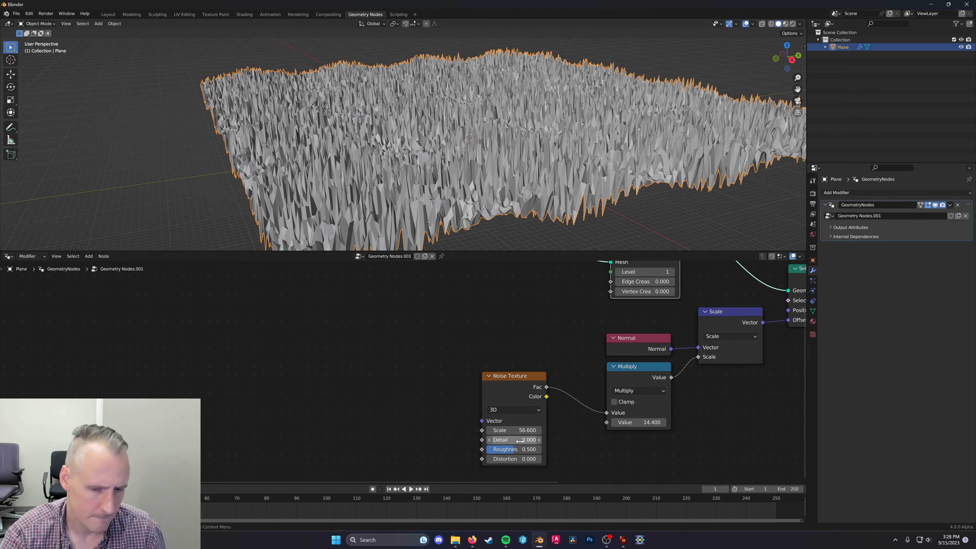
drag(514, 449, 536, 459)
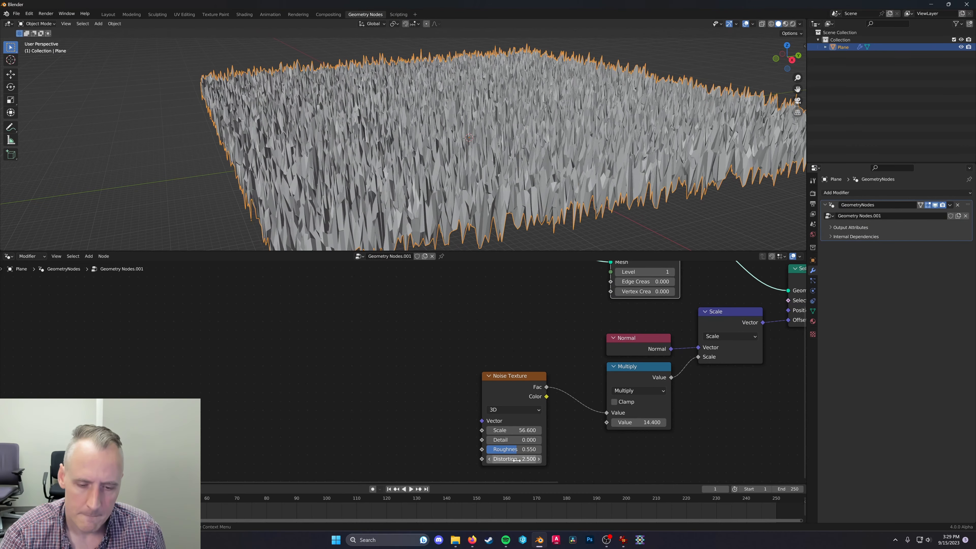
key(ctrl+z)
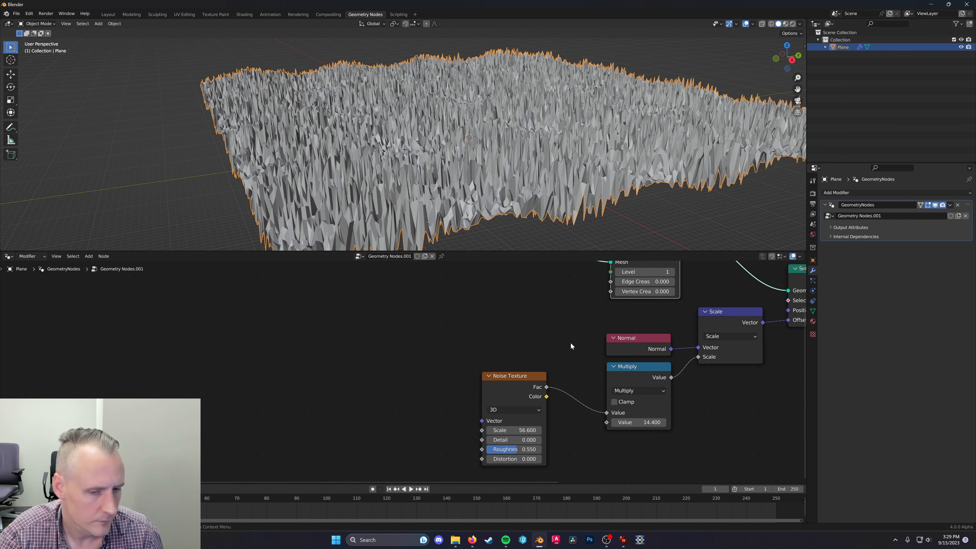
mouse_move(520, 377)
mouse_down()
mouse_move(512, 356)
mouse_move(527, 367)
mouse_up()
drag(534, 419, 495, 419)
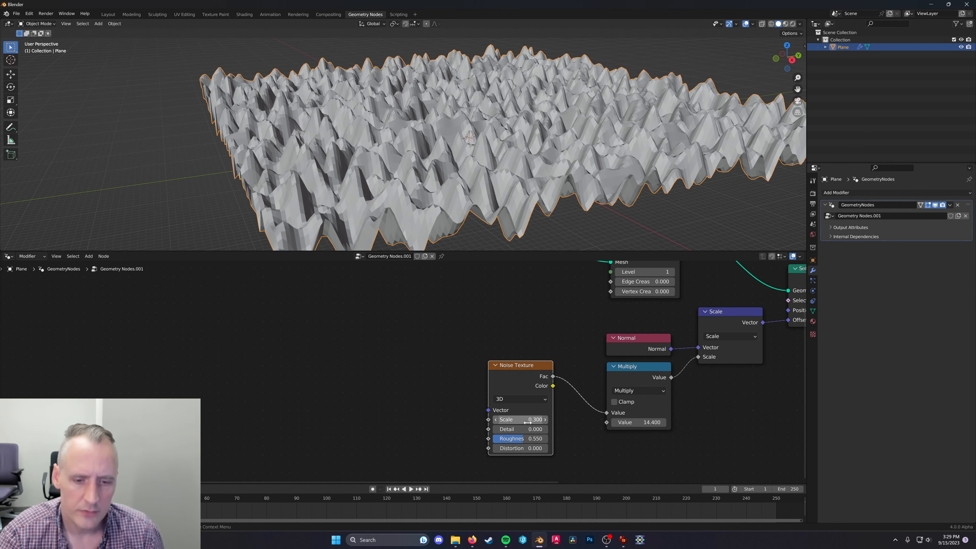
middle_drag(685, 306, 648, 335)
Step: Enter a noise Scale of 0.050 and keep the Subdivision Surface Level at 1
middle_drag(616, 303, 577, 376)
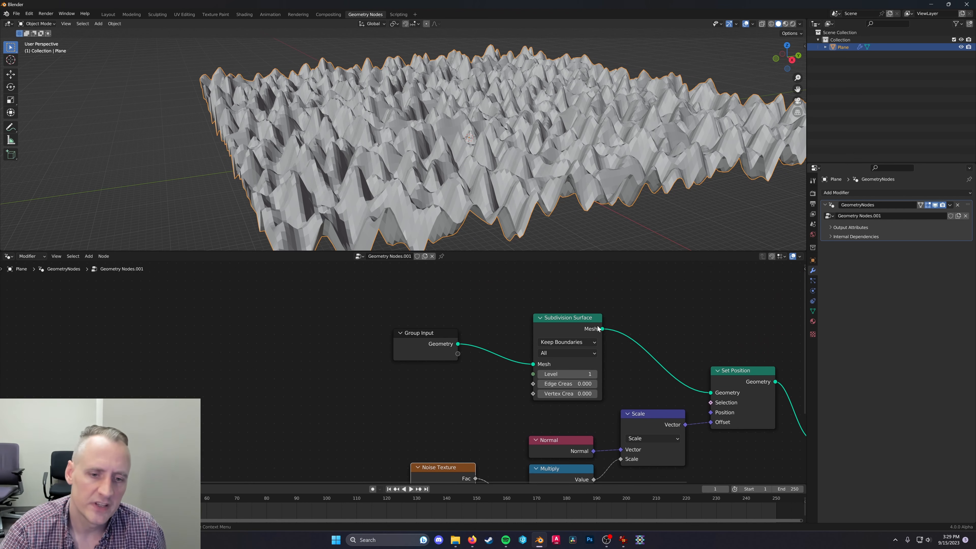
click(594, 374)
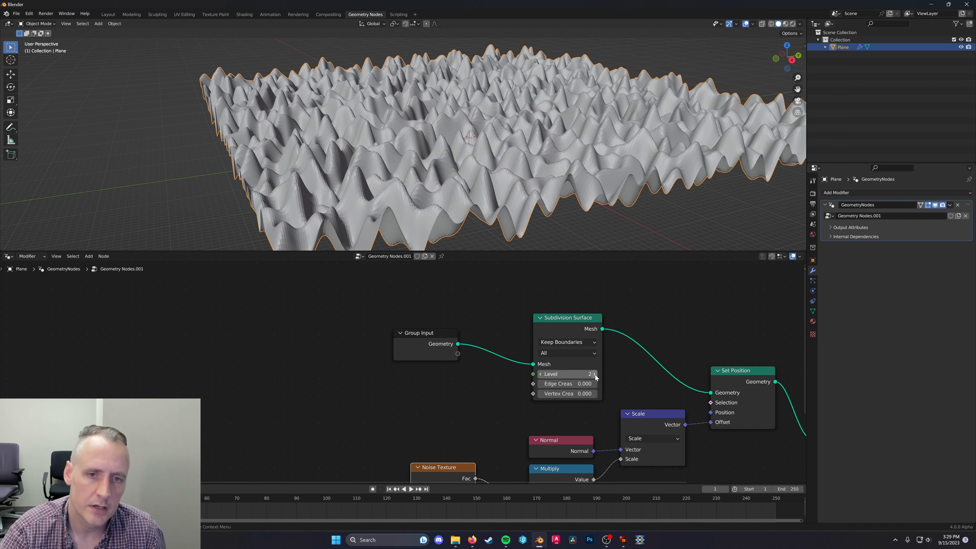
scroll(523, 203, up, 5)
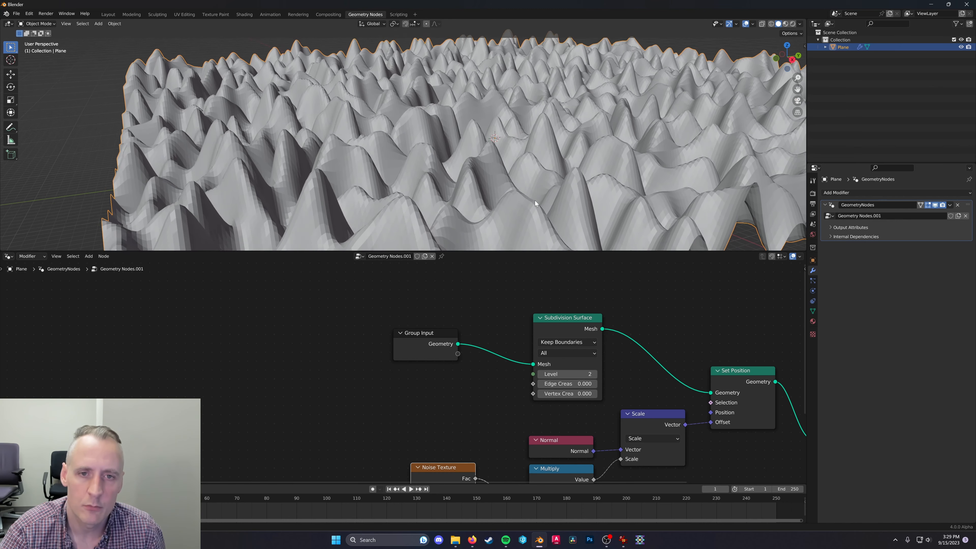
middle_drag(479, 415, 463, 347)
drag(513, 251, 469, 215)
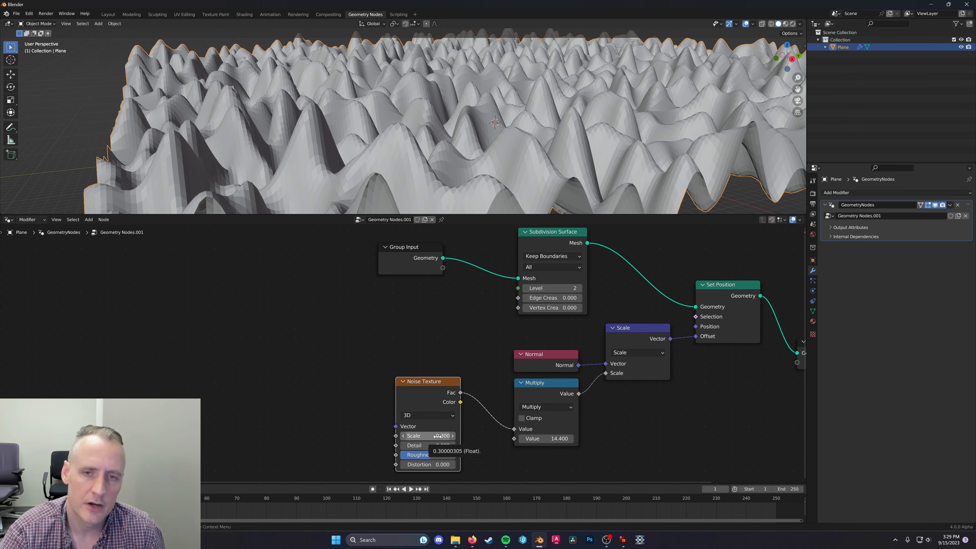
click(406, 436)
text(.05)
key(Return)
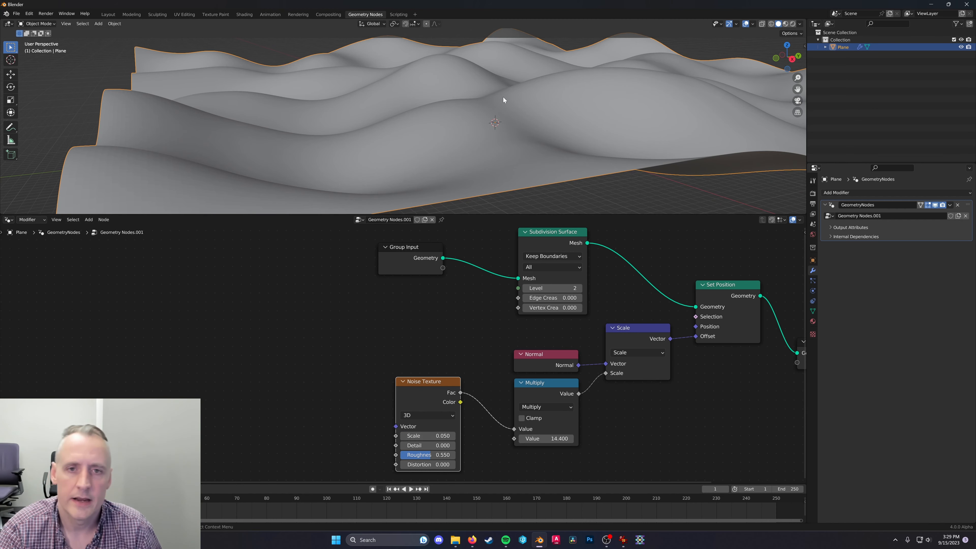
mouse_move(502, 96)
middle_down()
mouse_move(488, 94)
mouse_move(535, 102)
mouse_move(484, 101)
mouse_move(544, 100)
mouse_move(546, 129)
middle_up()
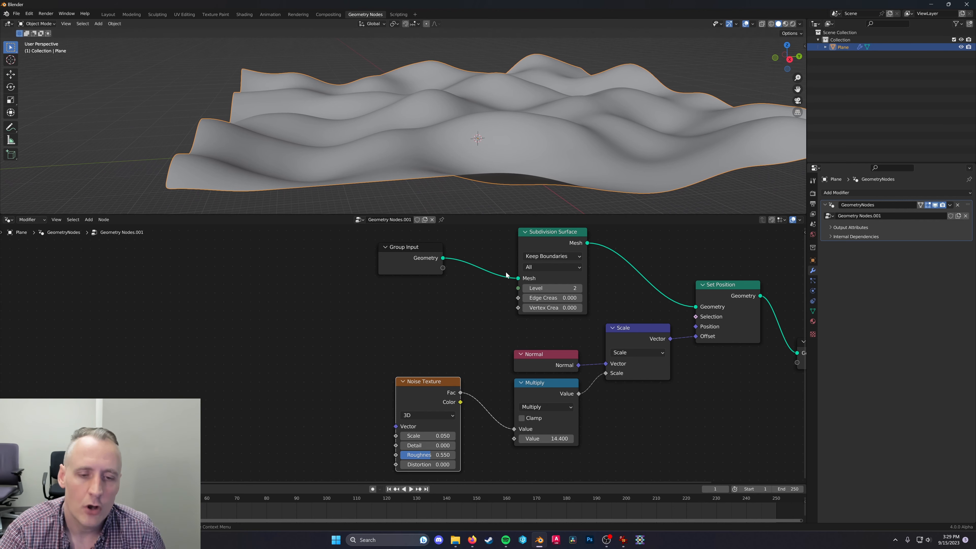
click(525, 288)
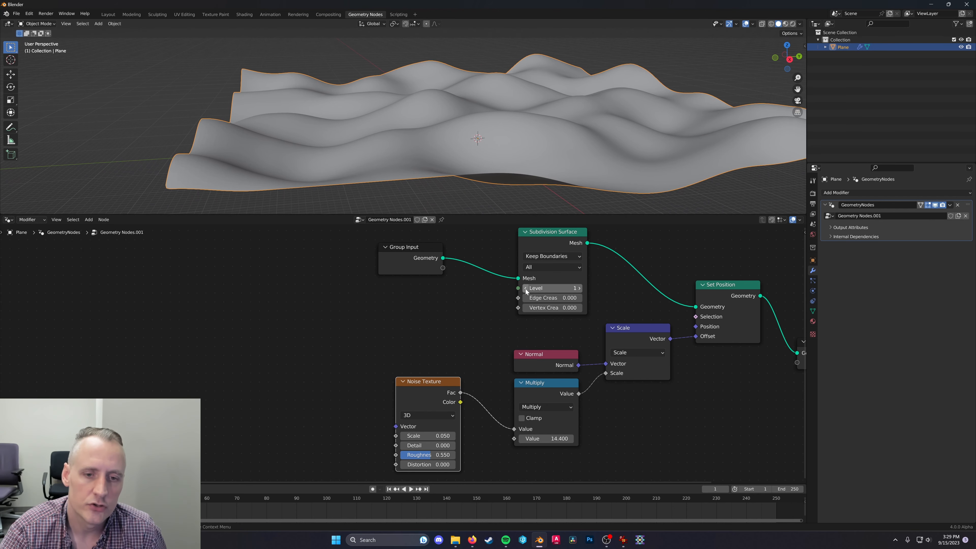
Step: Set the subdivision Level to 2 and raise noise Detail to 2.900
click(580, 288)
click(452, 445)
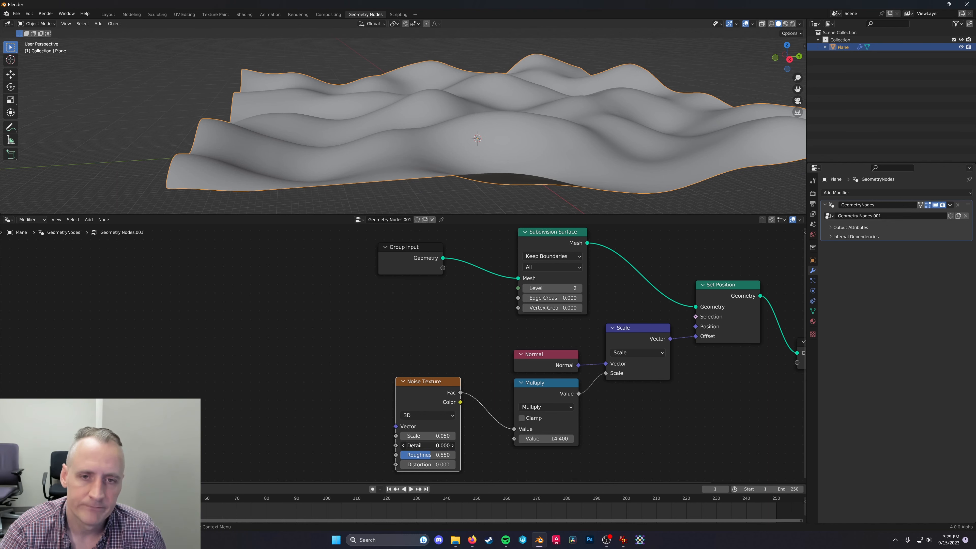
drag(428, 445, 452, 445)
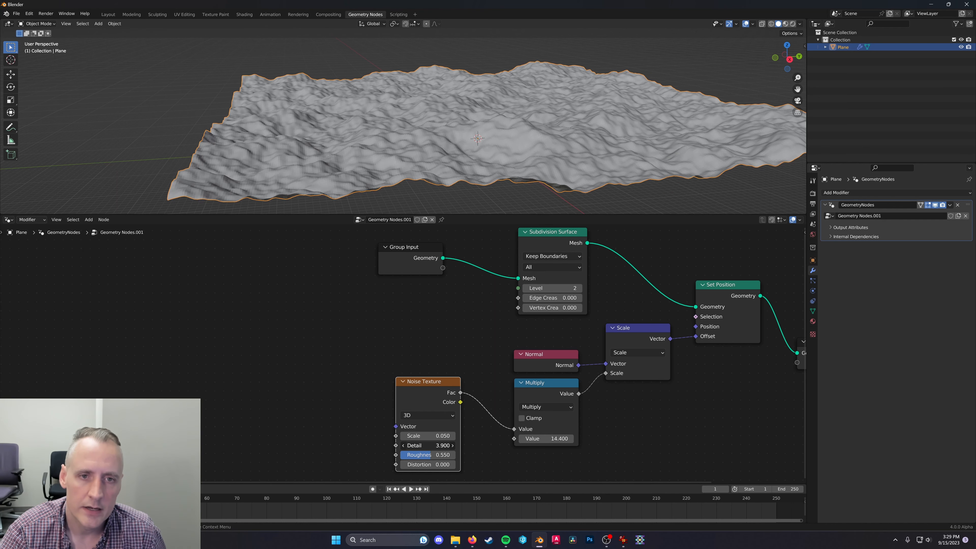
Step: Try larger noise Scale values, undoing each change
drag(431, 436, 430, 456)
key(ctrl+z)
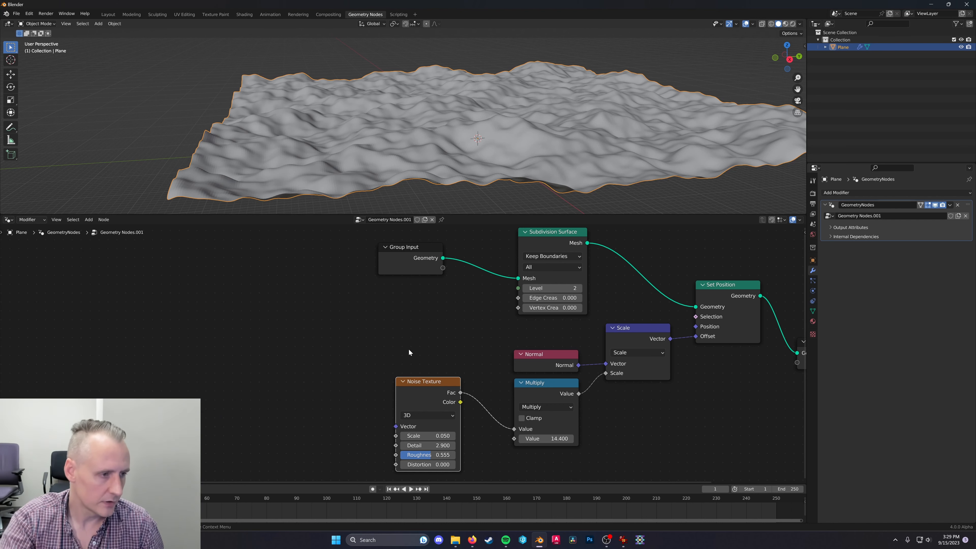
middle_drag(337, 356, 427, 300)
middle_drag(553, 307, 550, 316)
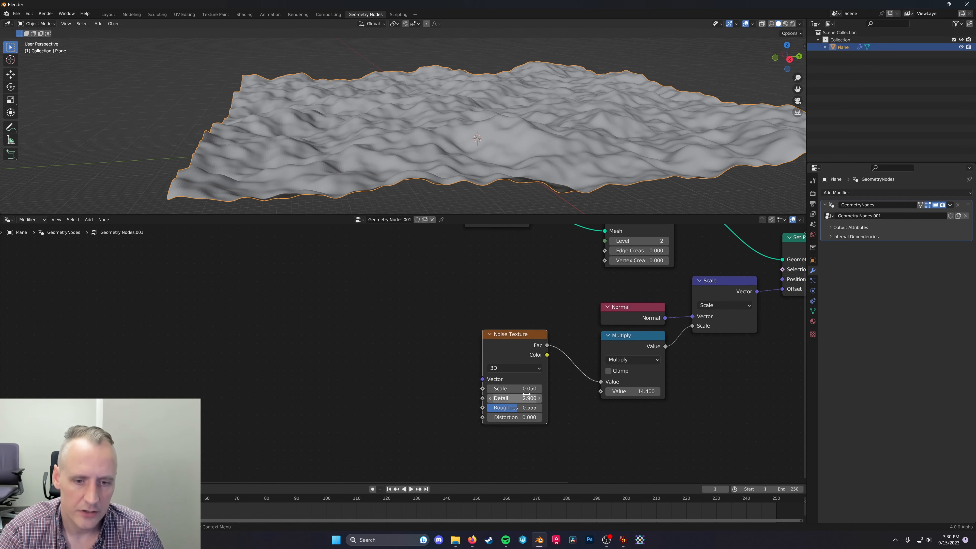
scroll(575, 415, up, 2)
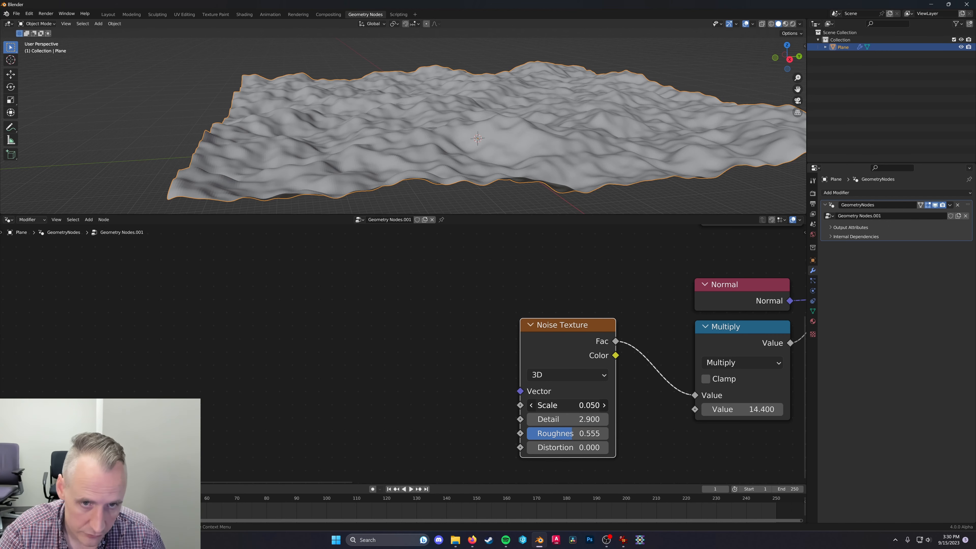
mouse_move(577, 408)
mouse_down()
mouse_move(591, 408)
mouse_move(577, 409)
mouse_up()
key(ctrl+z)
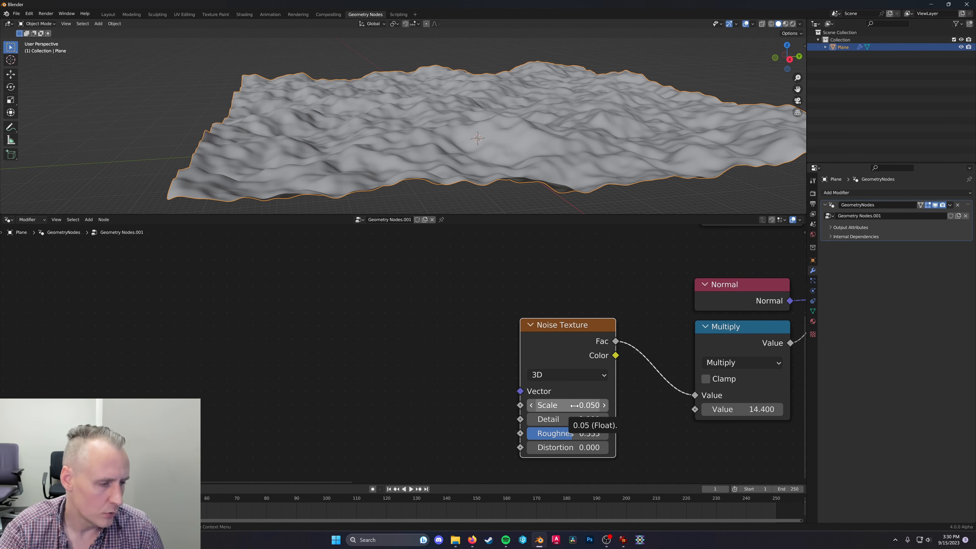
Step: Add a Math node, Add with both inputs at 0.500, to the node tree
click(415, 405)
key(shift+a)
text(math)
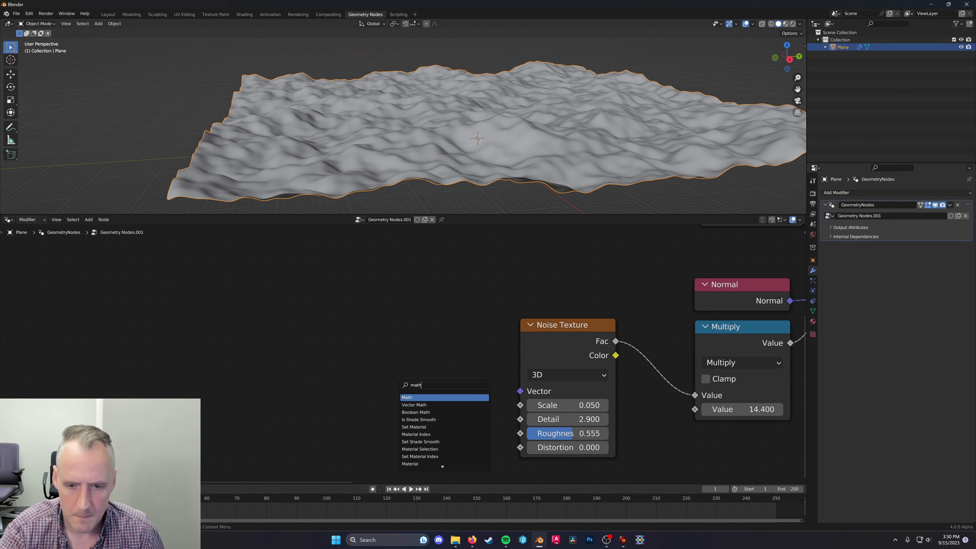
key(Return)
click(457, 414)
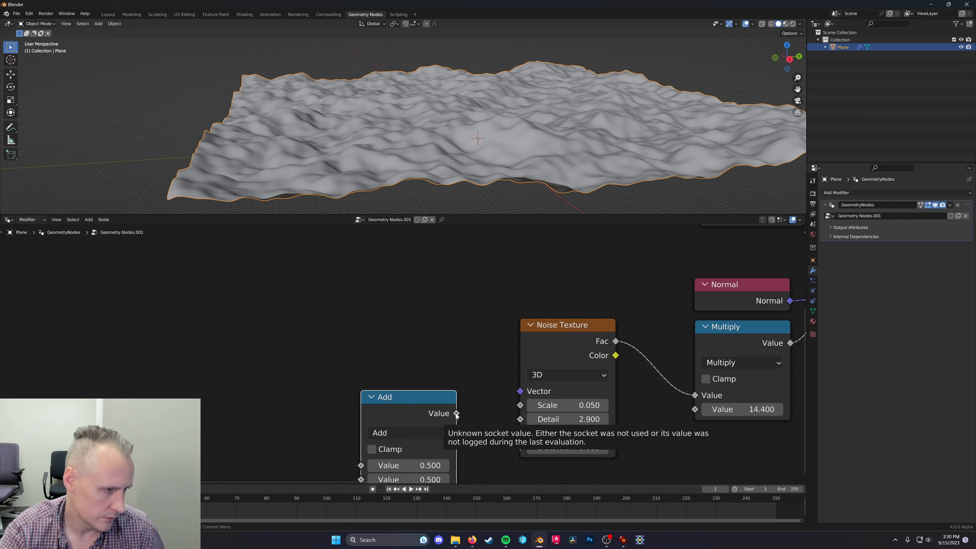
Step: Link the math node's output into Noise Texture Scale and switch its operation to Divide
drag(457, 413, 521, 405)
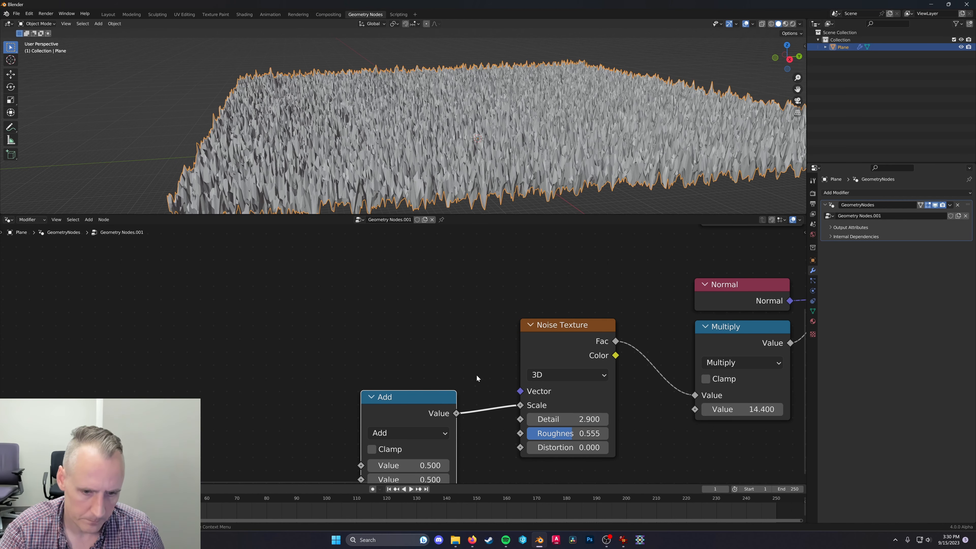
middle_drag(409, 434, 471, 362)
click(470, 363)
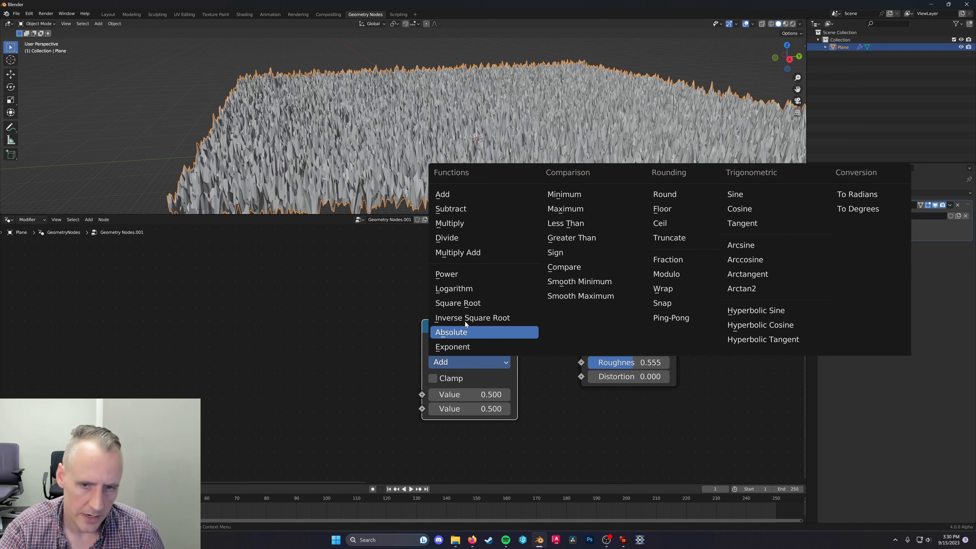
click(463, 241)
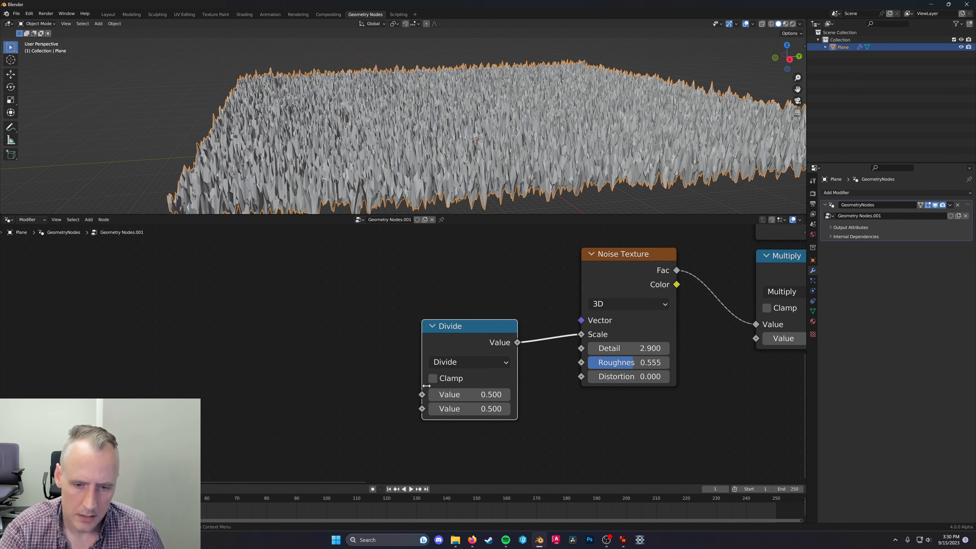
middle_drag(359, 345, 452, 348)
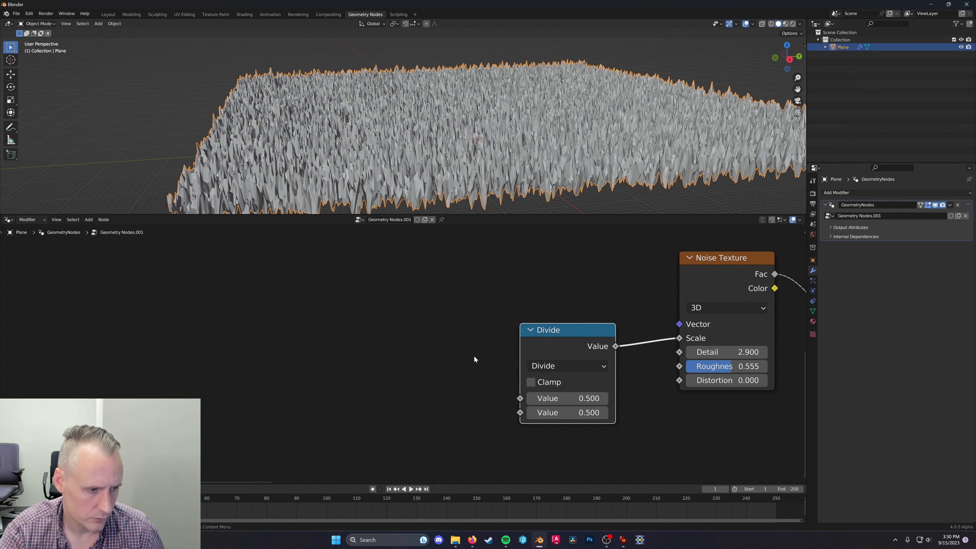
Step: Try a Value node feeding the Divide node, then delete it
key(shift+a)
text(va)
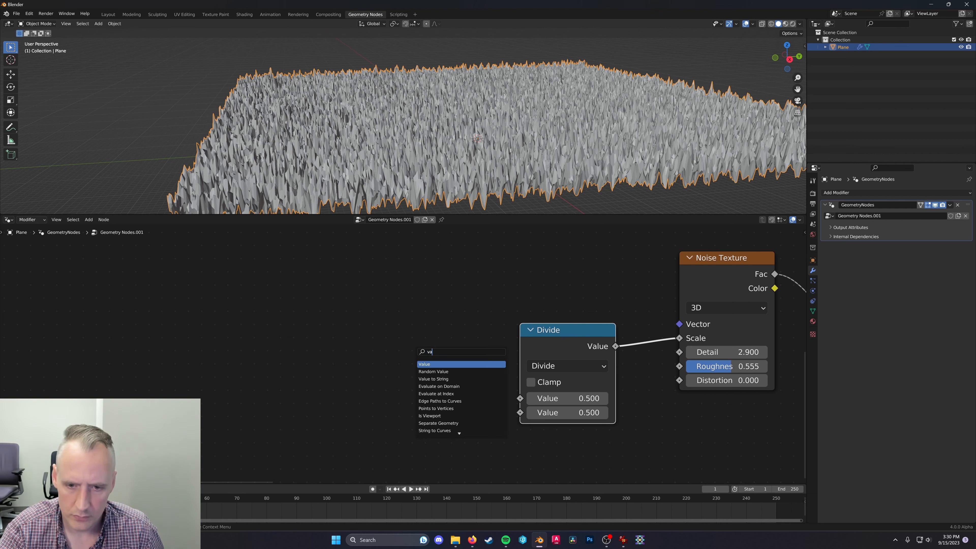
key(Return)
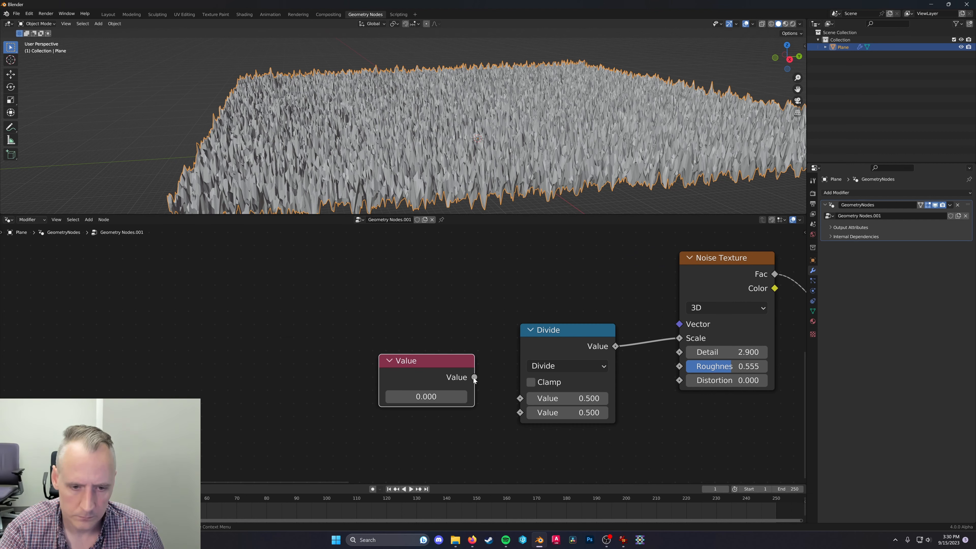
drag(475, 377, 498, 385)
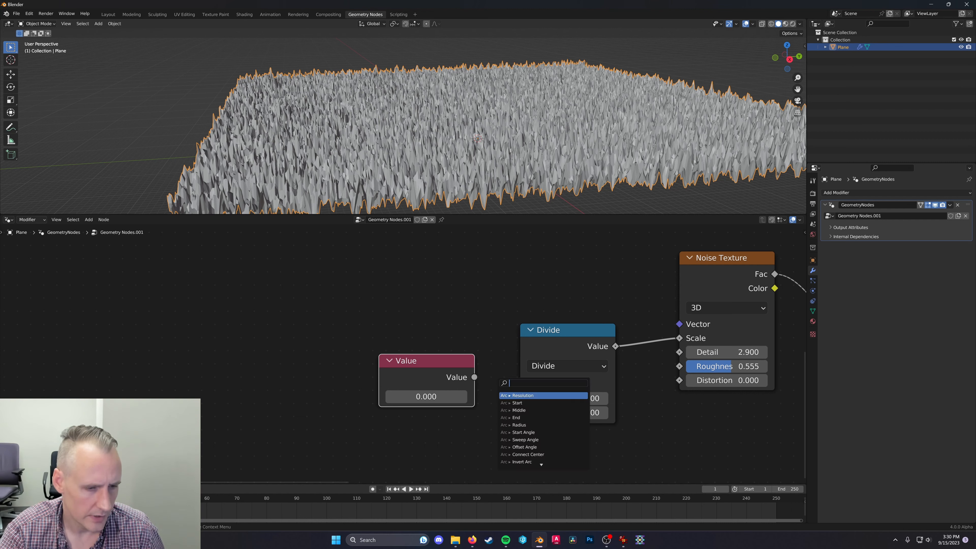
key(x)
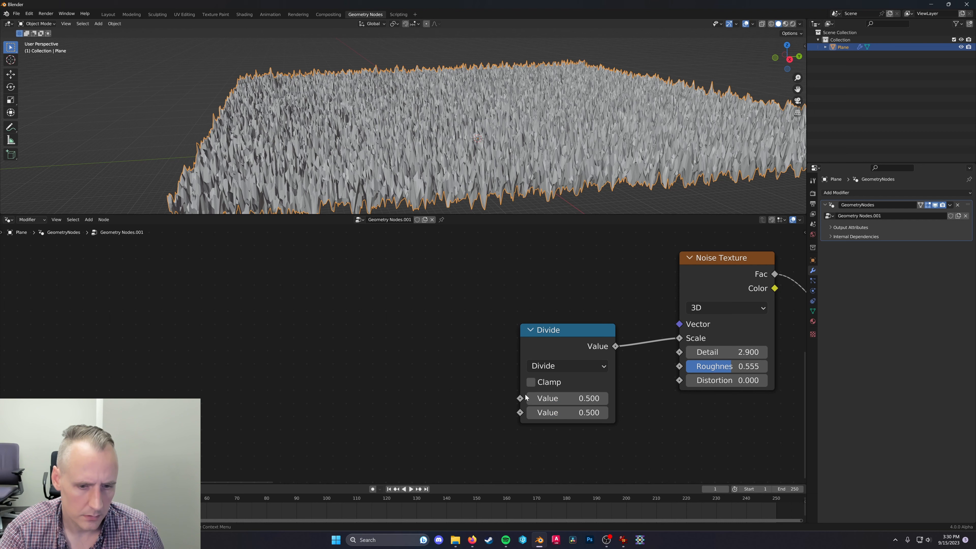
Step: Test Divide values 0.100 / 1.000, then 0.01 with a raised divisor
click(562, 399)
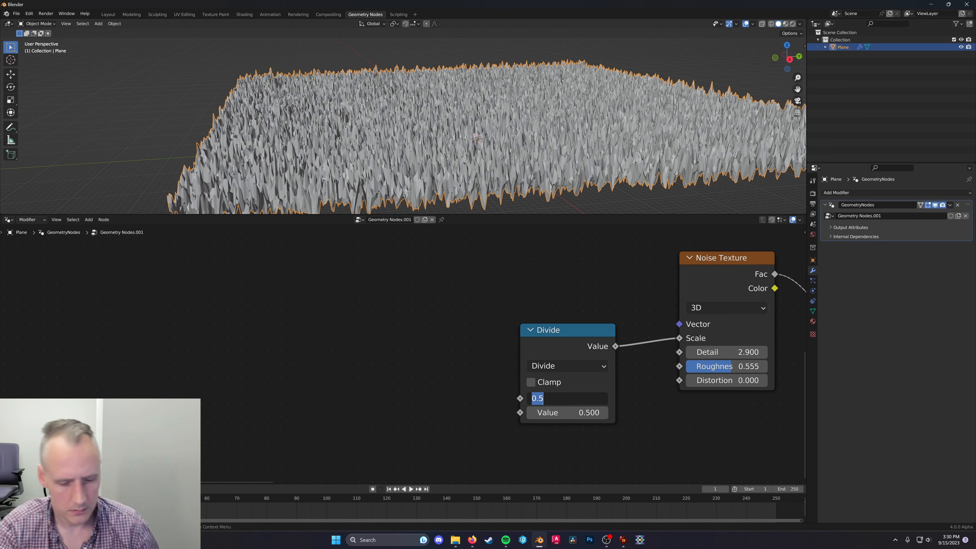
text(.1)
key(Return)
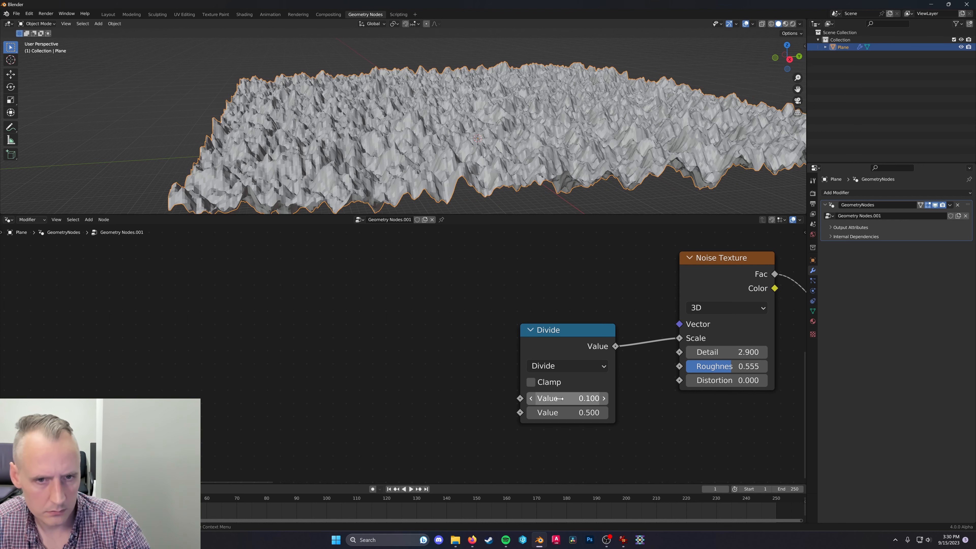
mouse_move(563, 412)
mouse_down()
mouse_move(579, 412)
mouse_move(568, 413)
mouse_up()
click(567, 398)
key(BackSpace)
text(.01)
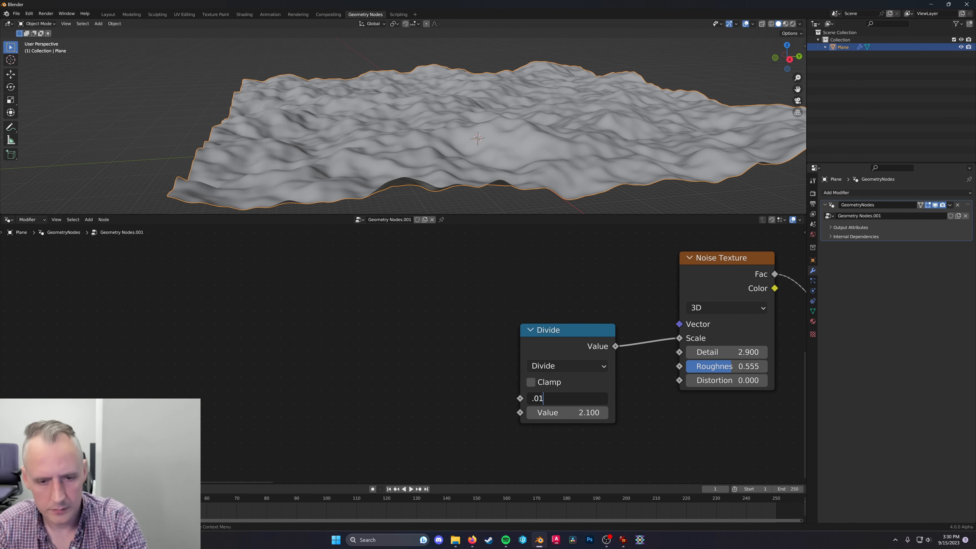
key(Return)
drag(573, 413, 630, 412)
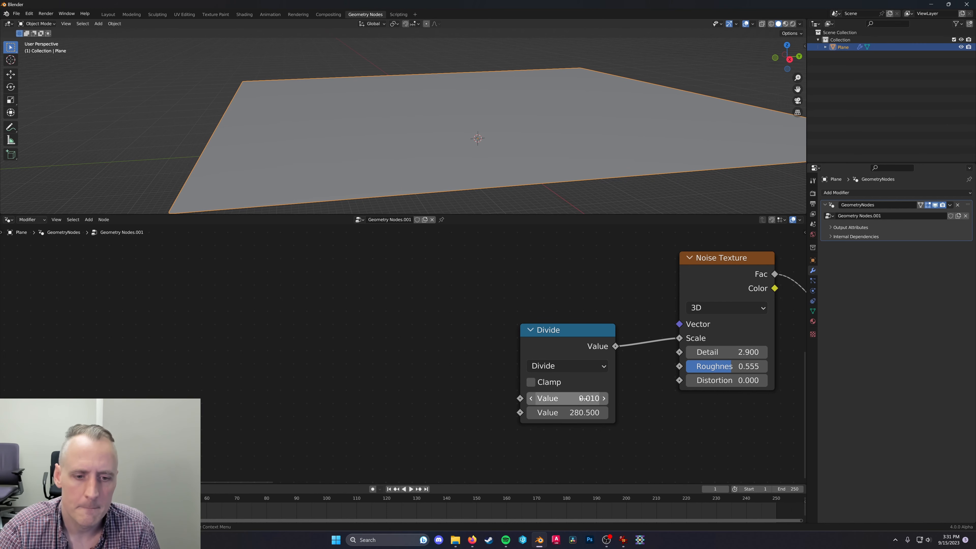
Step: Set the Divide first value to 0.050, keeping the second at 0.500 after testing
click(583, 399)
text(.05)
key(Return)
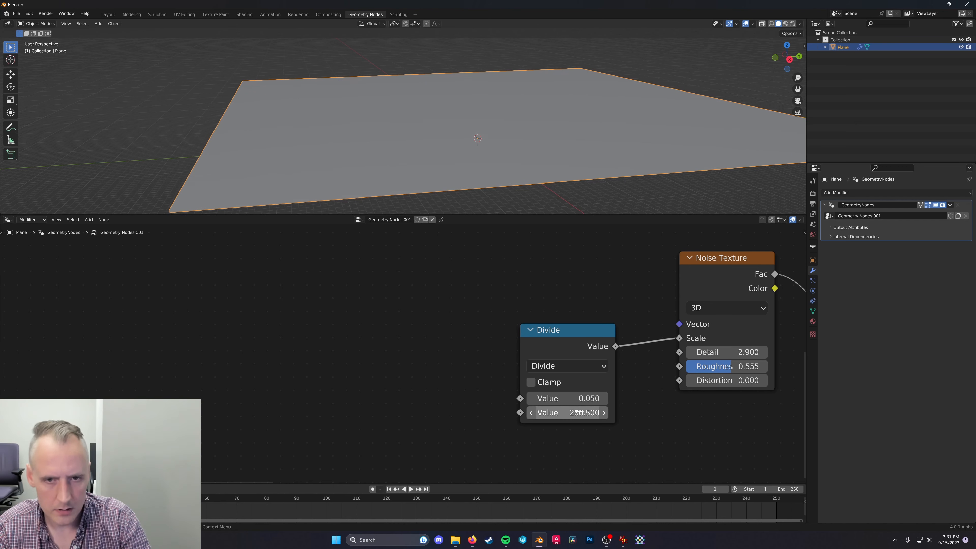
drag(575, 413, 524, 413)
middle_drag(449, 95, 491, 116)
drag(590, 413, 454, 414)
key(ctrl+z)
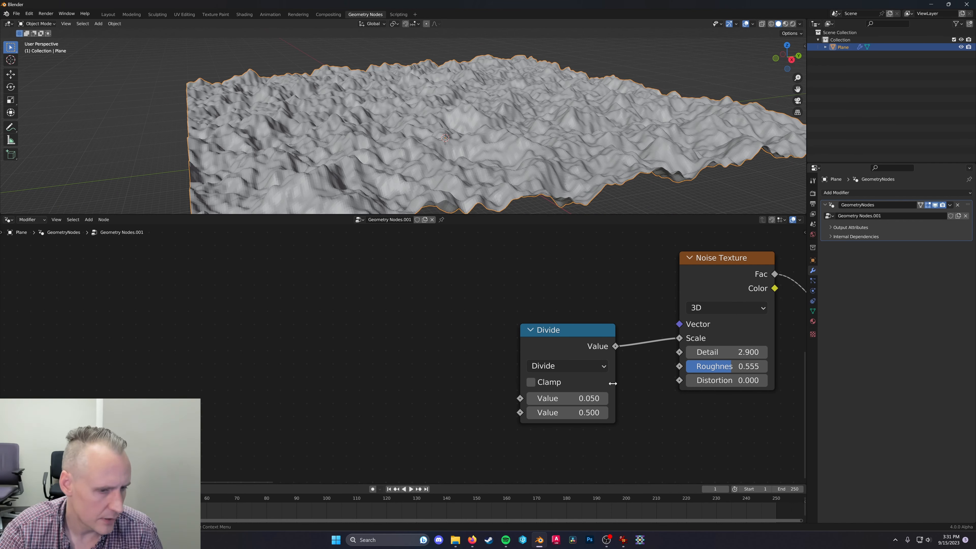
key(shift+a)
Step: Try a Value node linked to Divide's first input, then delete it
click(409, 365)
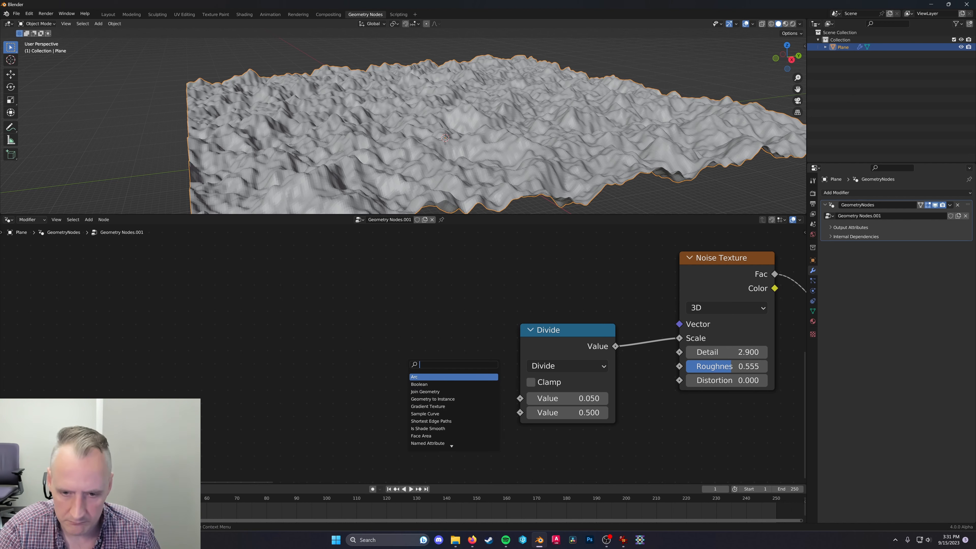
text(val)
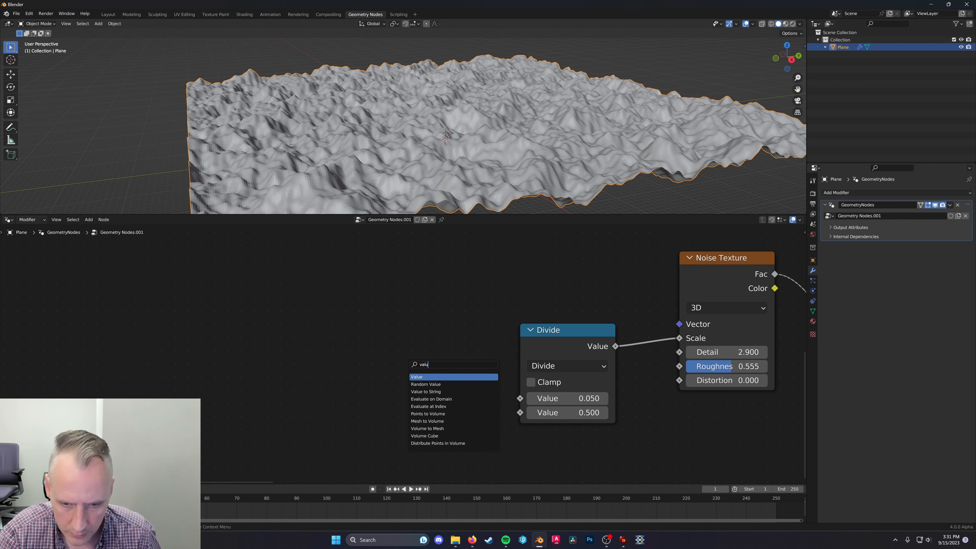
text(u)
key(Return)
drag(467, 383, 521, 399)
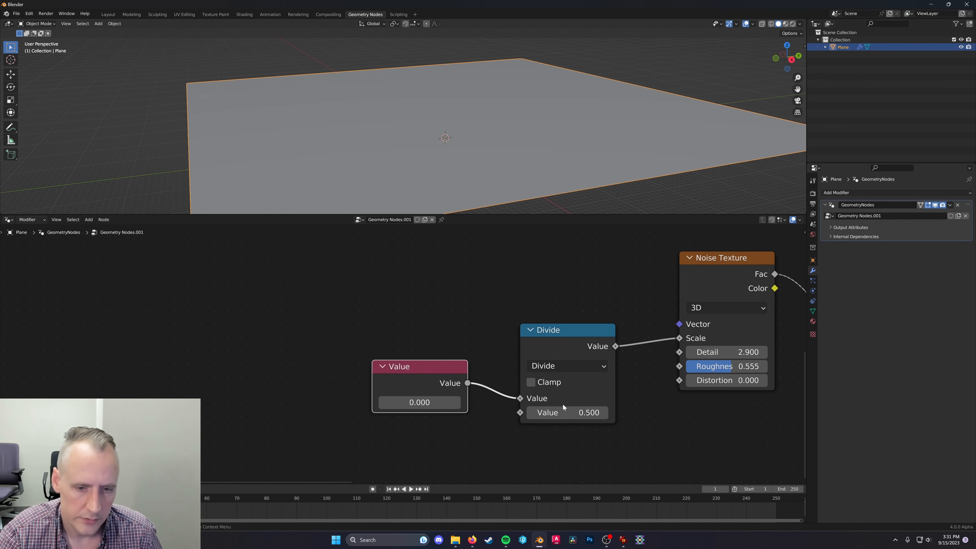
key(Delete)
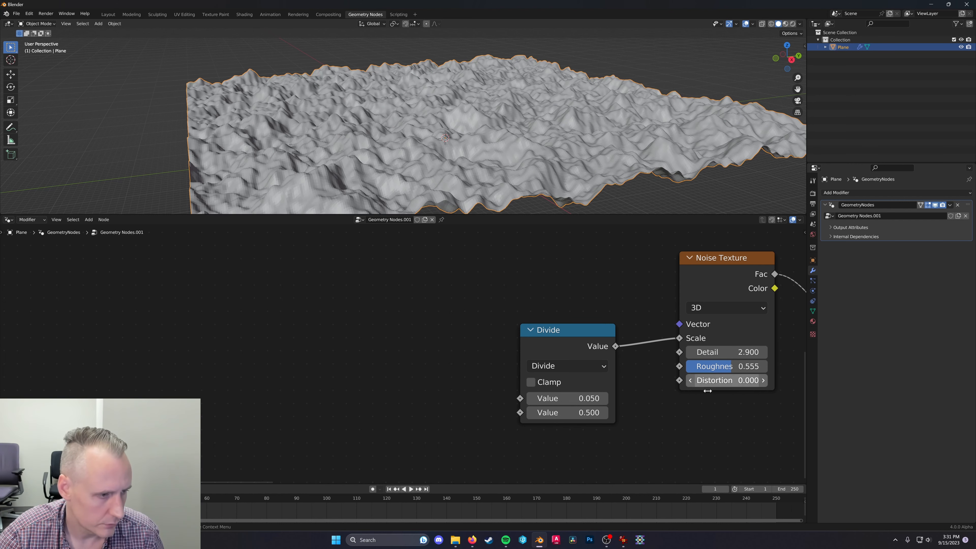
Step: Add a Math Add node above Divide and connect it to the noise Vector
middle_drag(580, 272, 634, 327)
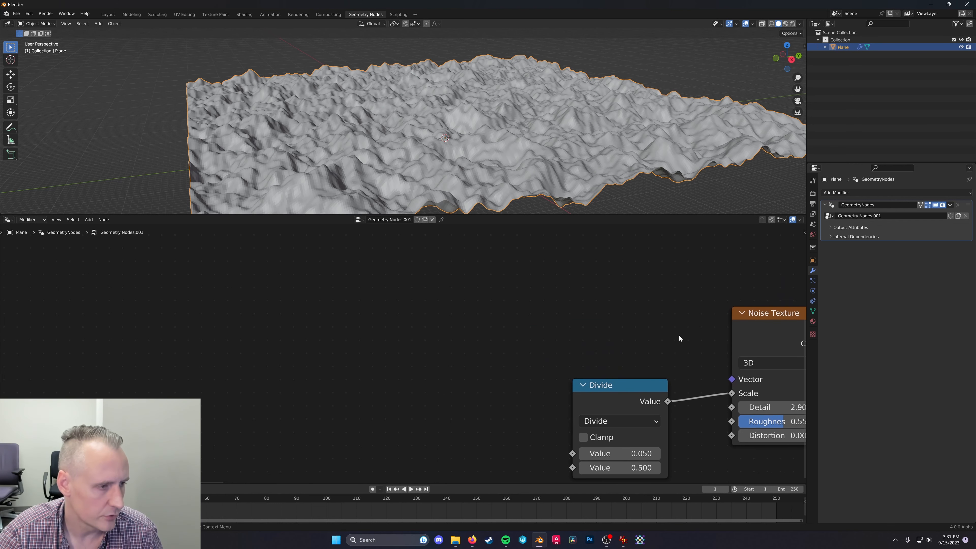
click(777, 315)
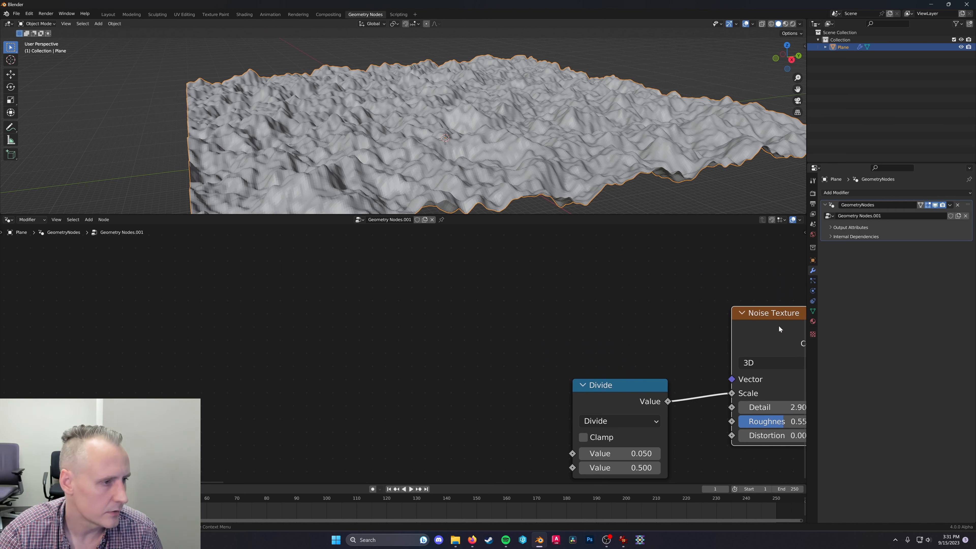
key(shift+a)
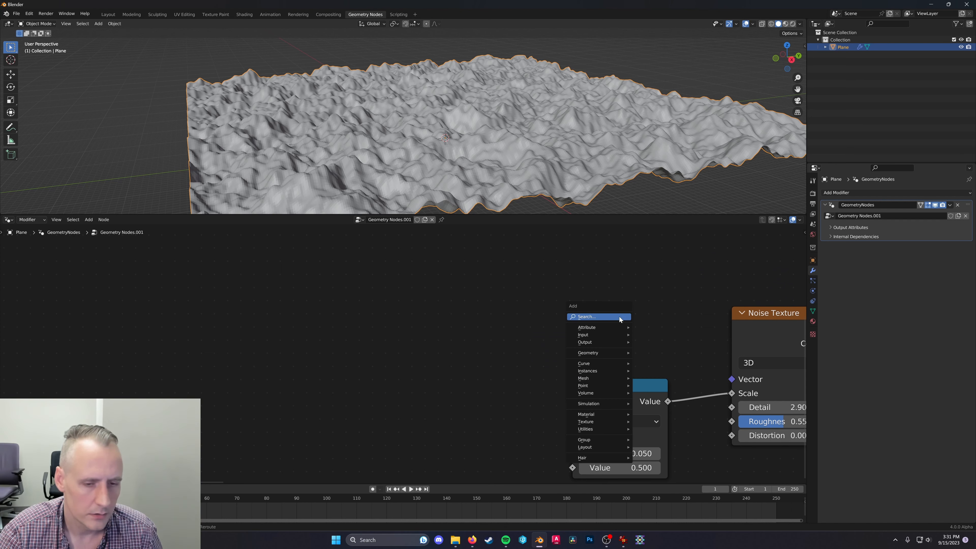
text(math)
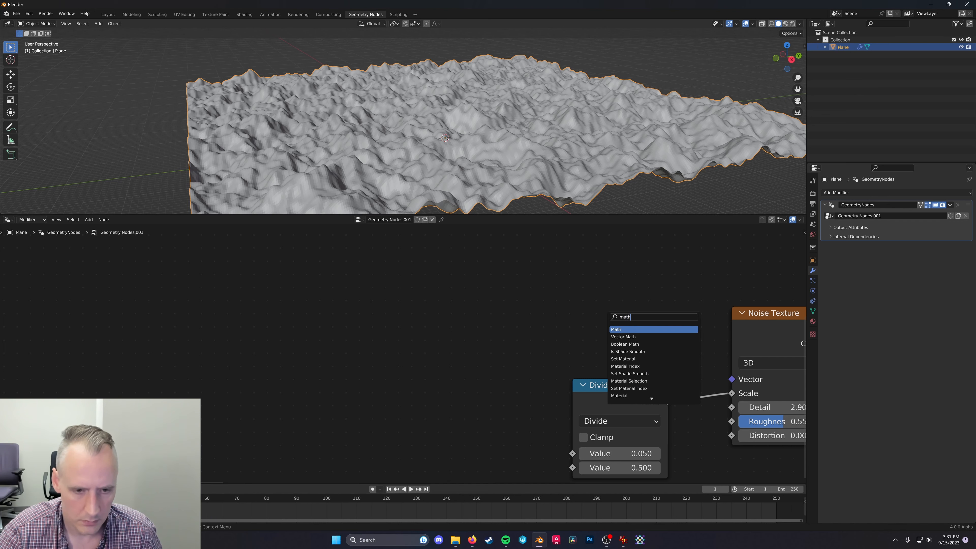
key(Return)
click(682, 294)
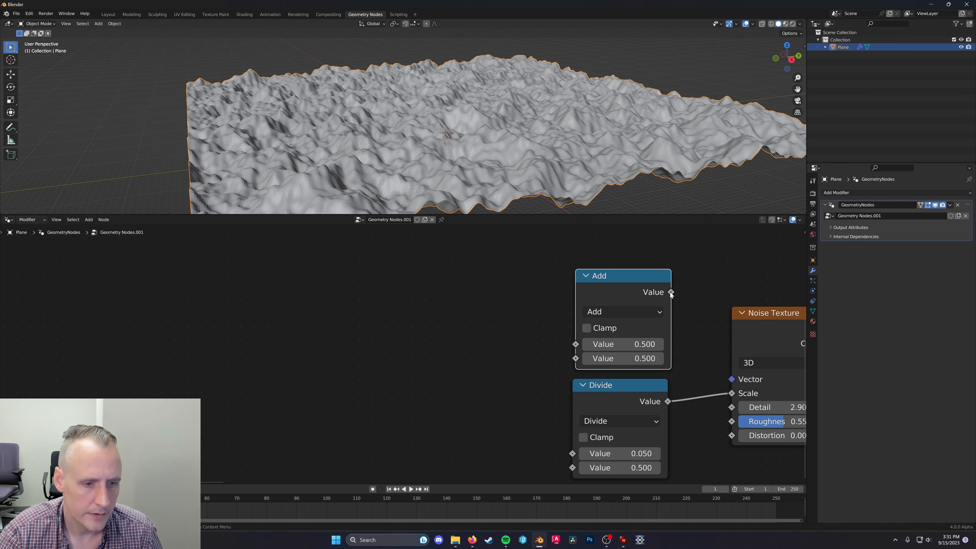
drag(671, 293, 671, 305)
drag(717, 386, 729, 380)
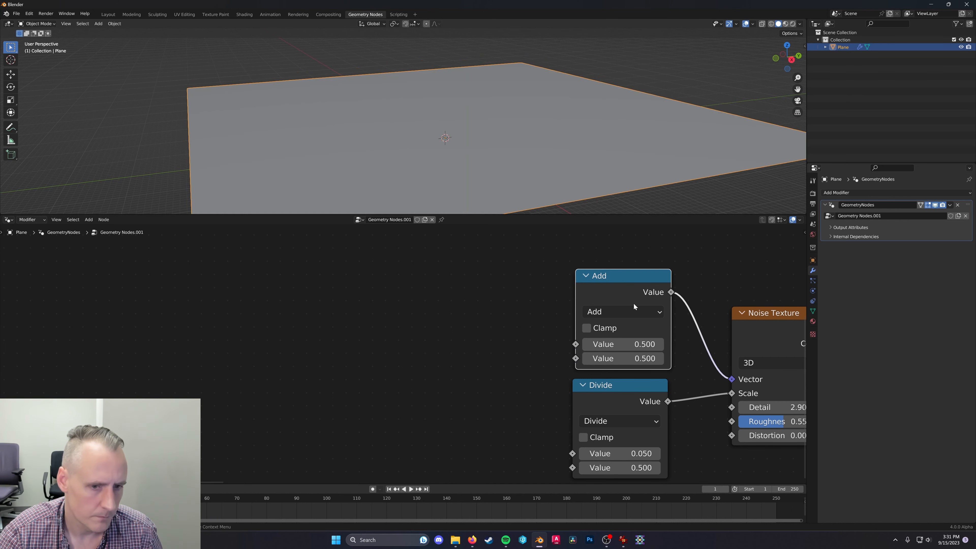
Step: Add a Position node, link it into the Add node's first input, and select Add
key(shift+a)
click(449, 285)
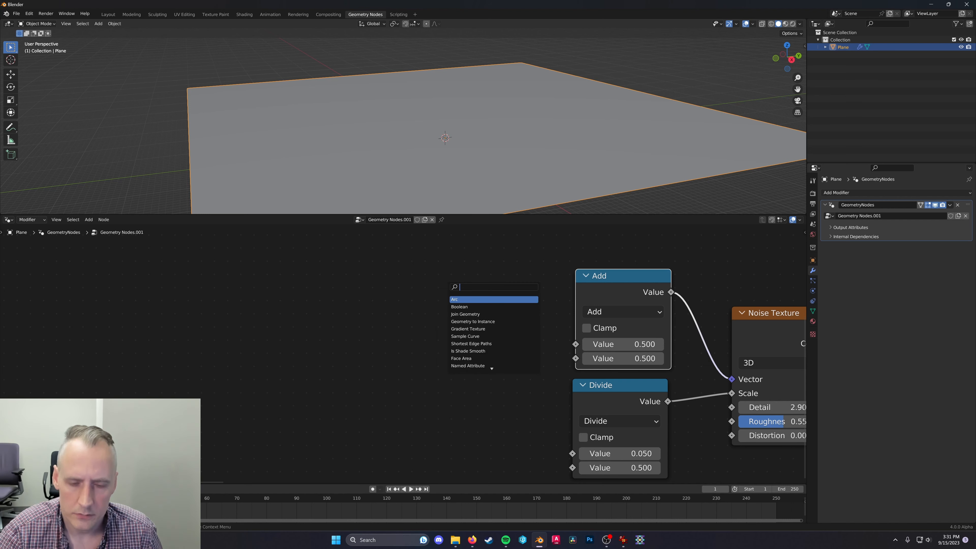
text(pos)
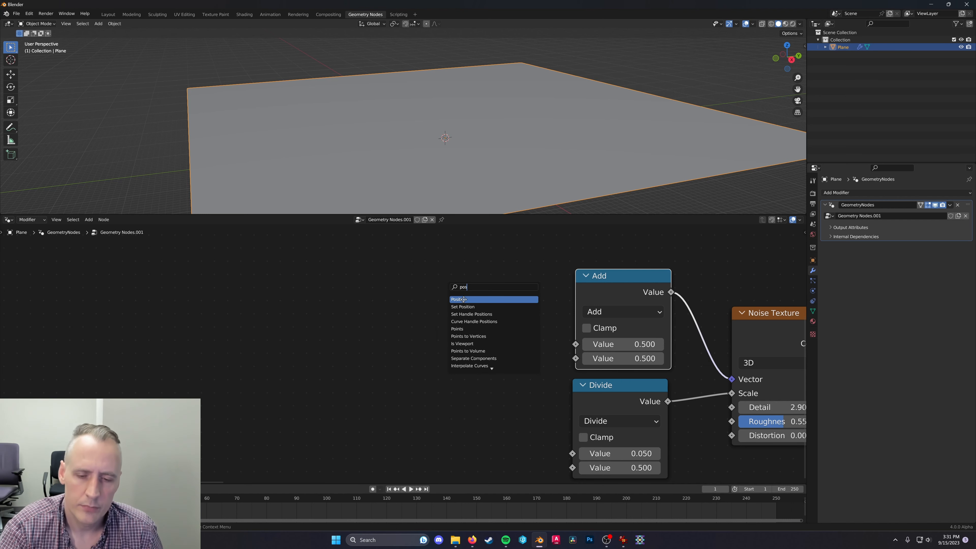
key(Return)
mouse_move(505, 311)
mouse_down()
mouse_move(529, 317)
mouse_move(548, 340)
mouse_move(574, 342)
mouse_up()
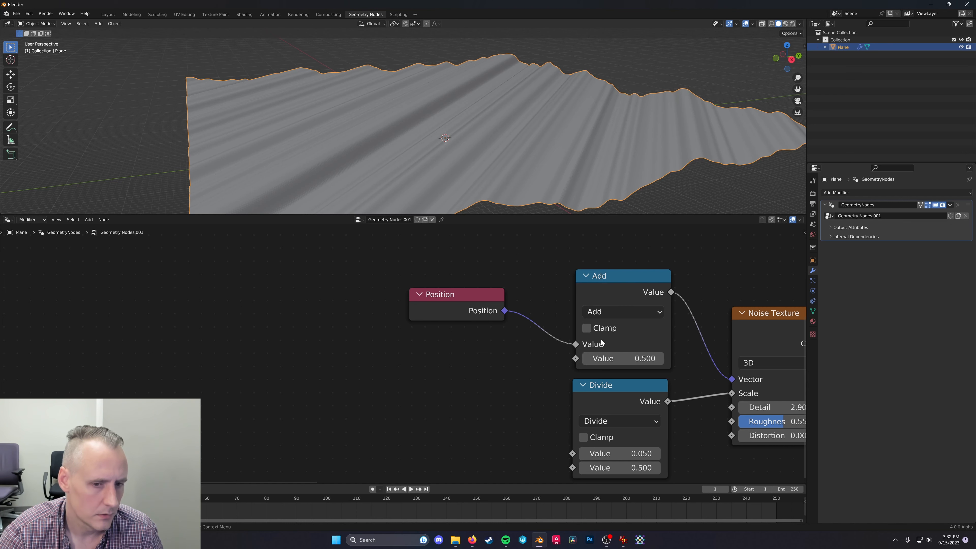
mouse_move(595, 344)
scroll(595, 343, down, 3)
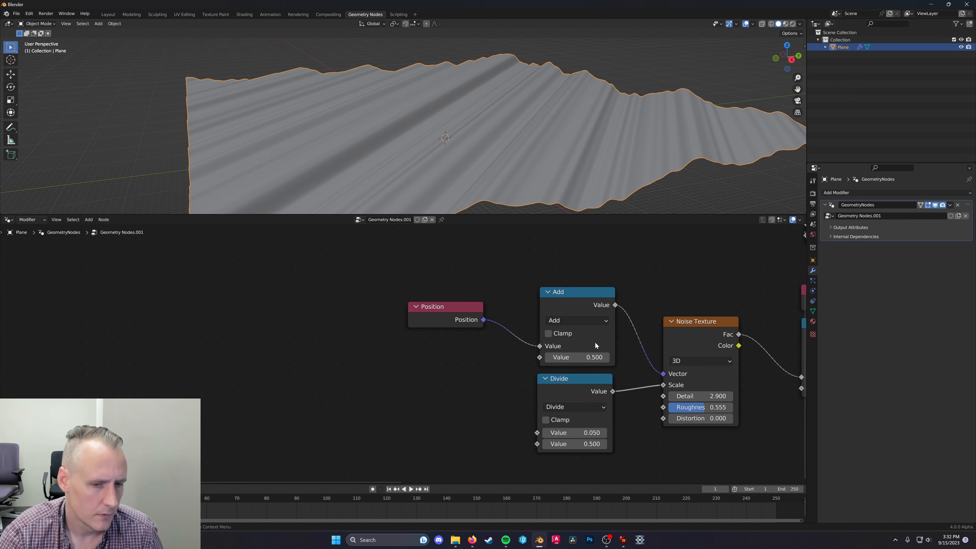
click(531, 309)
Step: Replace the Add and Position nodes with a Vector Math Add feeding the noise Vector
key(x)
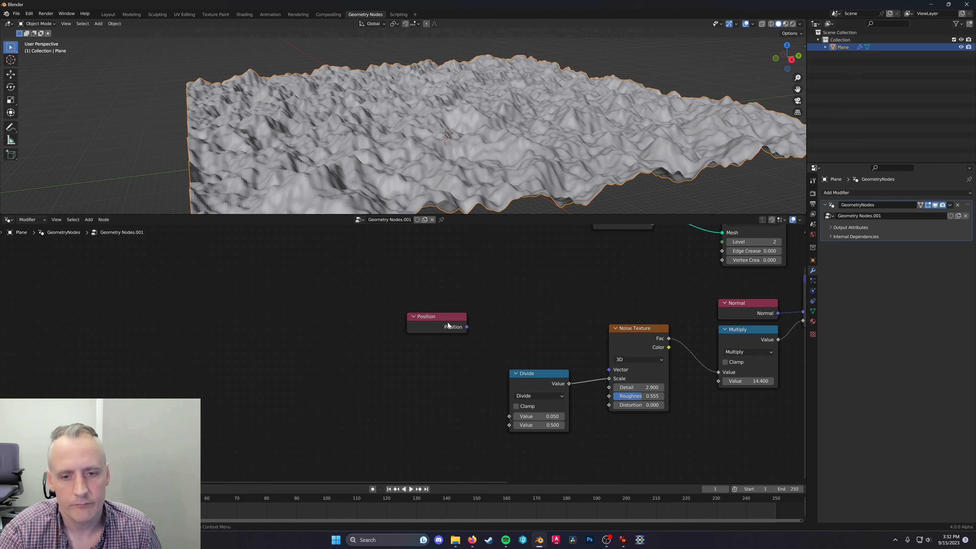
click(445, 321)
key(x)
key(shift+a)
click(551, 315)
text(vect)
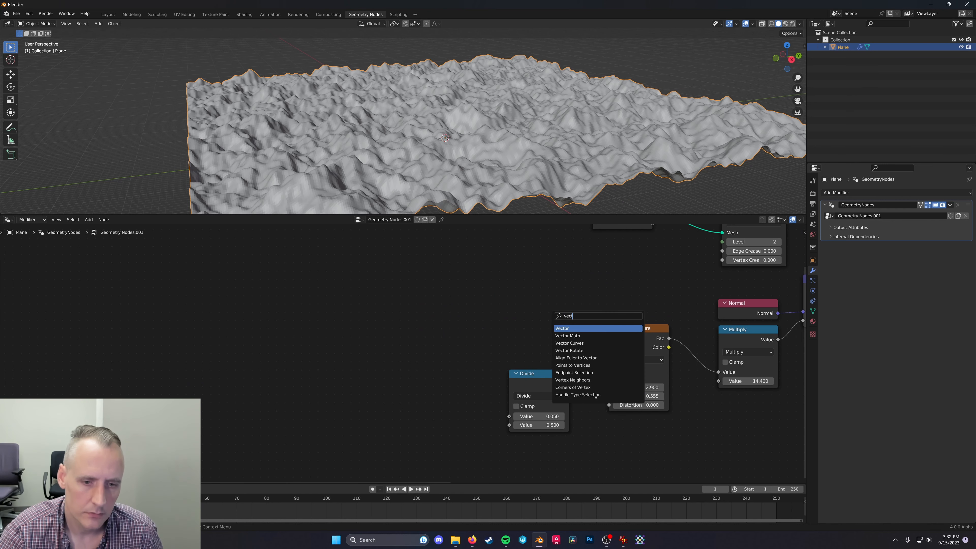
click(571, 335)
click(529, 287)
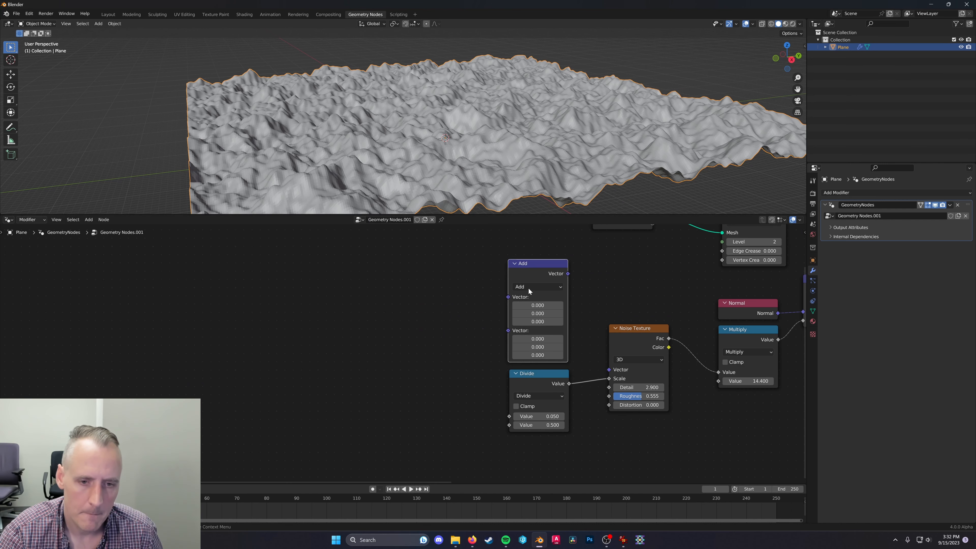
drag(567, 273, 608, 370)
Step: Add a Position node and link it into the Vector Add node
key(shift+a)
text(po)
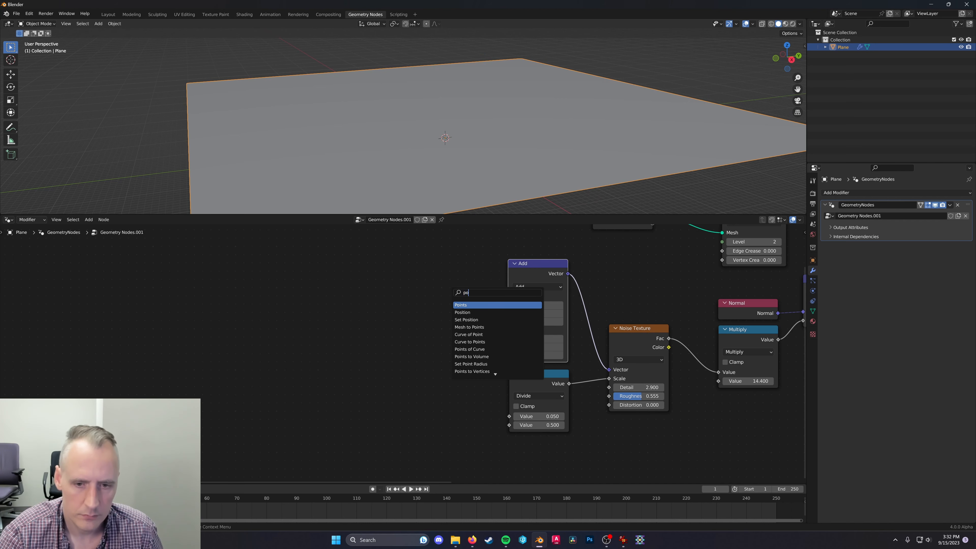
key(Down)
key(Return)
drag(466, 301, 508, 297)
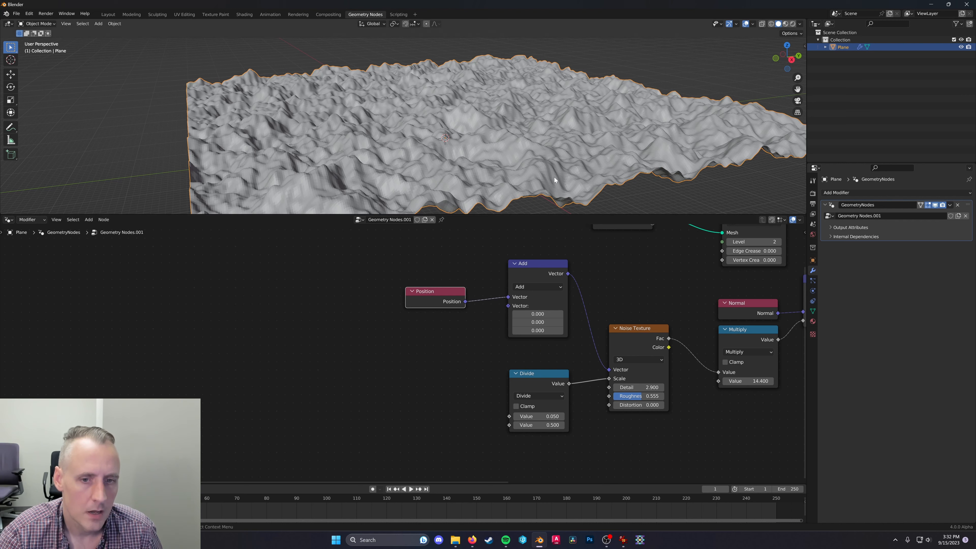
Step: Delete and restore the Position and Add nodes, testing an offset that gets undone
drag(543, 250, 364, 354)
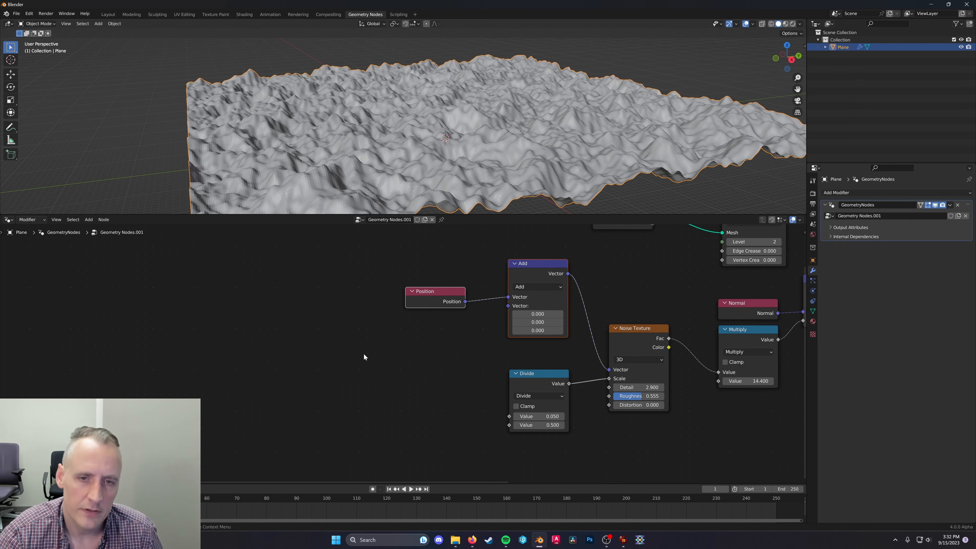
key(x)
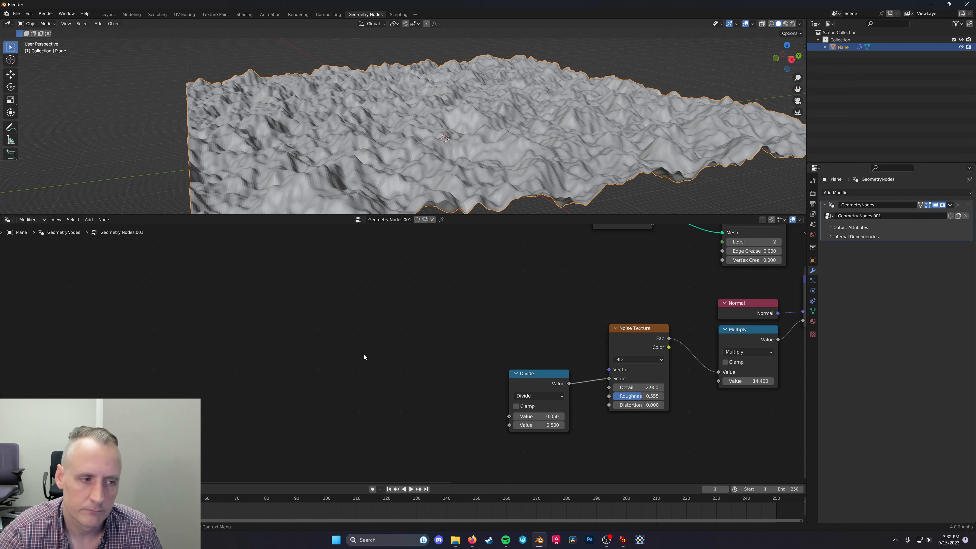
key(ctrl+z)
drag(544, 314, 549, 313)
key(ctrl+z)
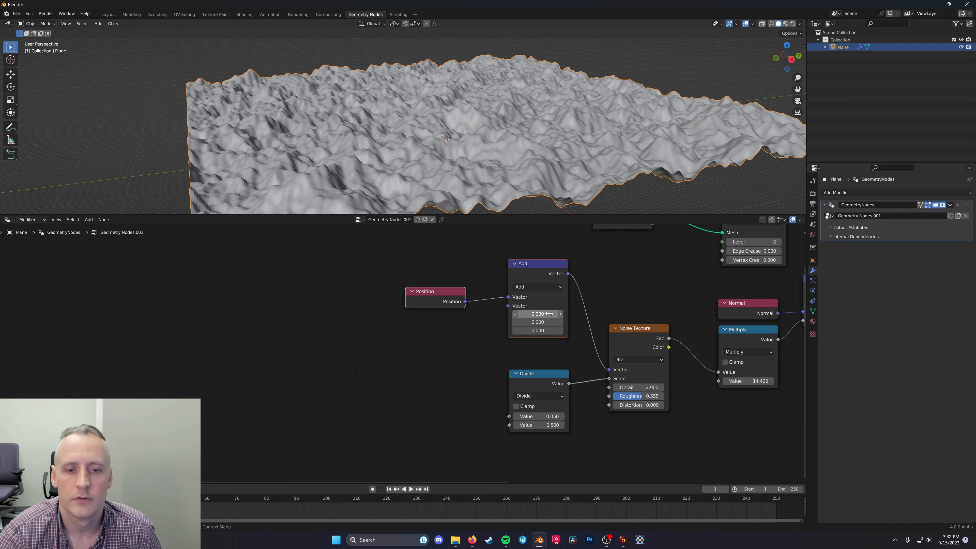
middle_drag(444, 126, 519, 188)
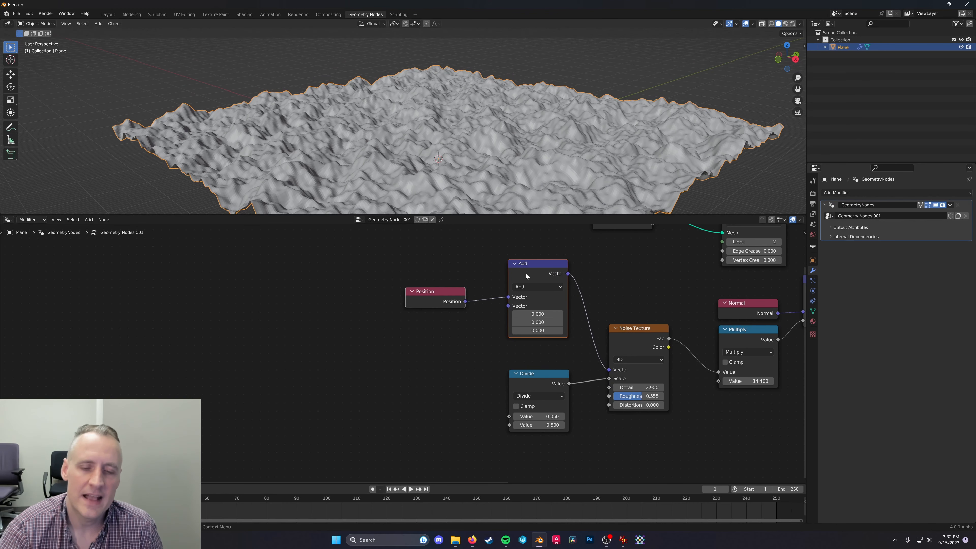
Step: Tidy the nodes, set the Add X offset to 42.900, and enlarge the 3D view
click(541, 268)
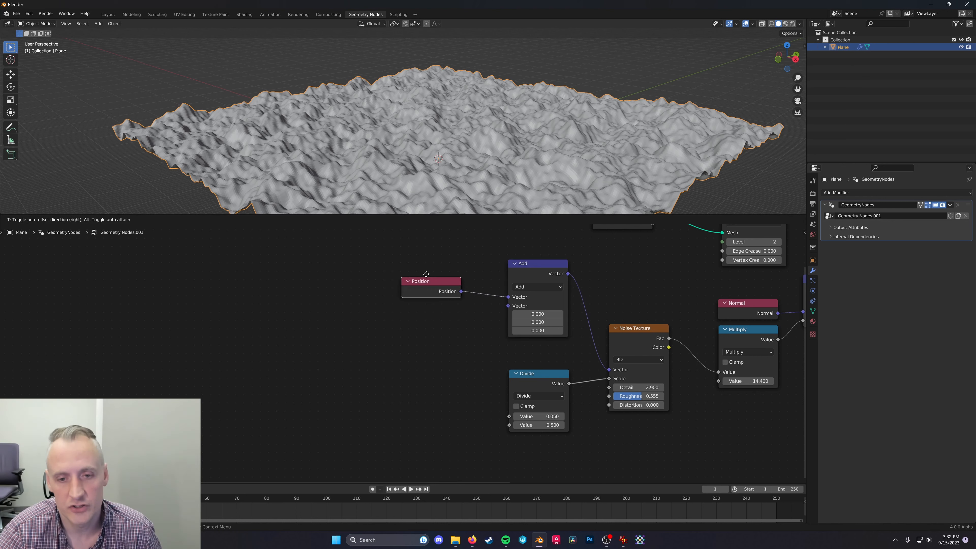
drag(441, 293, 444, 286)
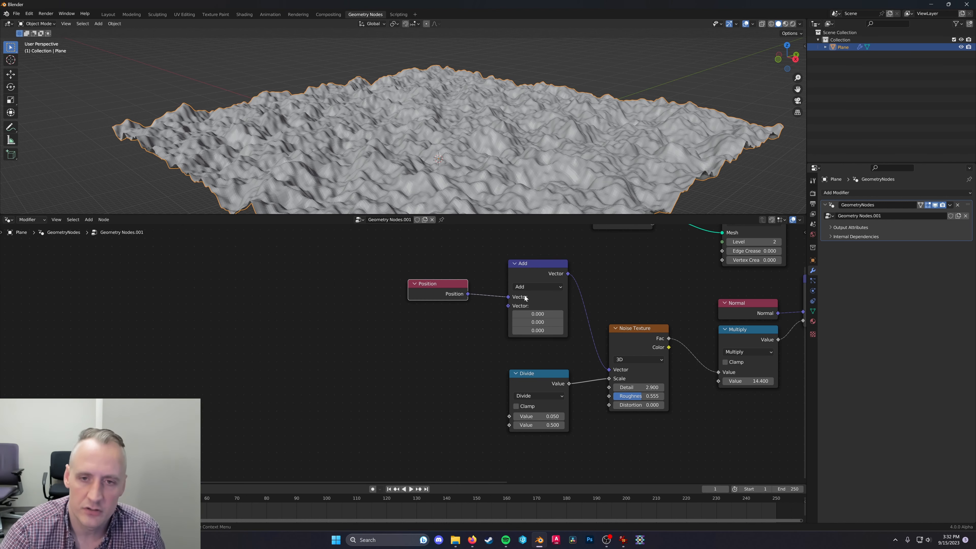
mouse_move(525, 298)
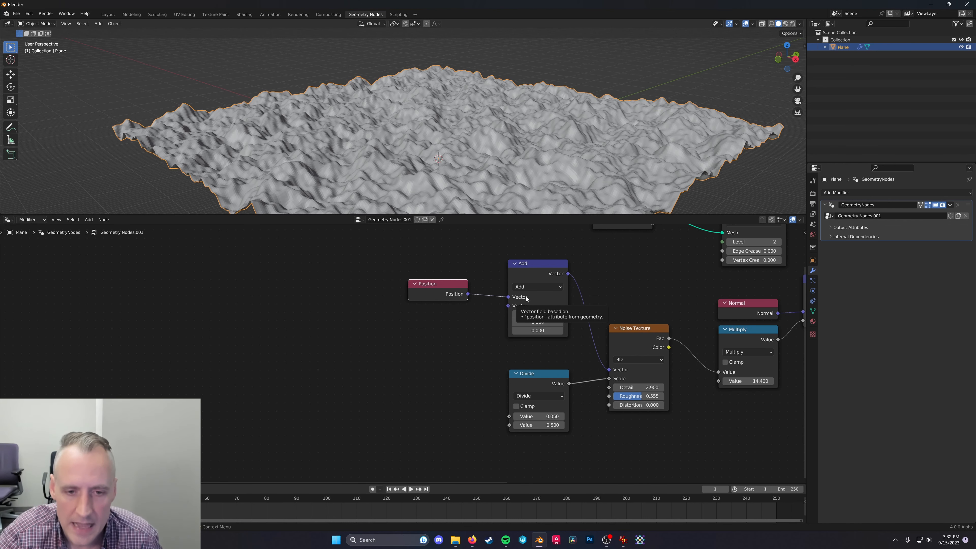
drag(539, 264, 533, 262)
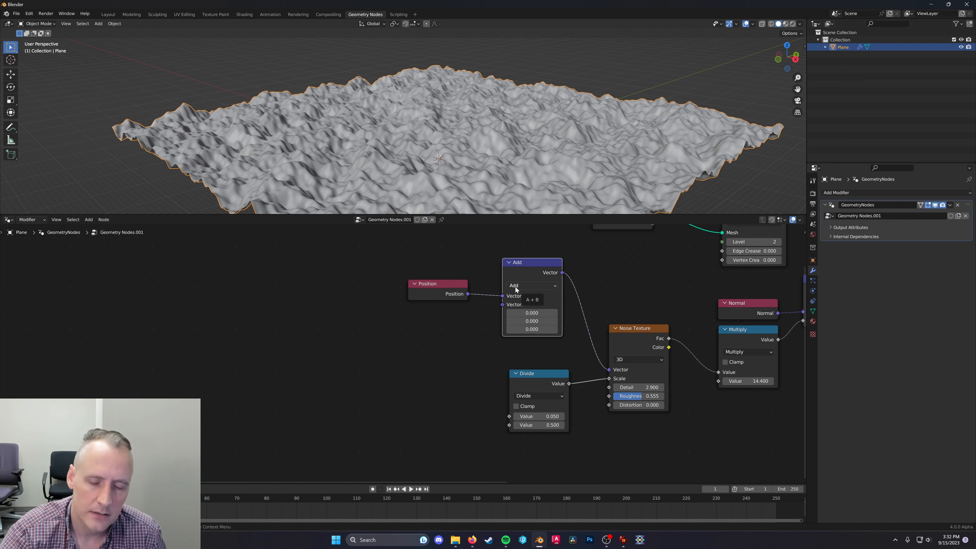
mouse_move(439, 283)
mouse_down()
mouse_move(459, 284)
mouse_move(443, 283)
mouse_up()
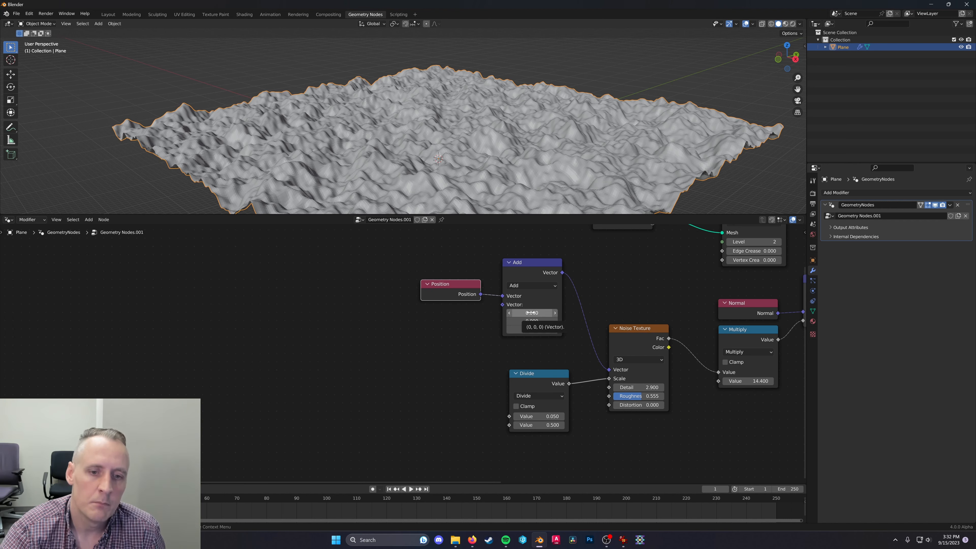
drag(531, 313, 558, 312)
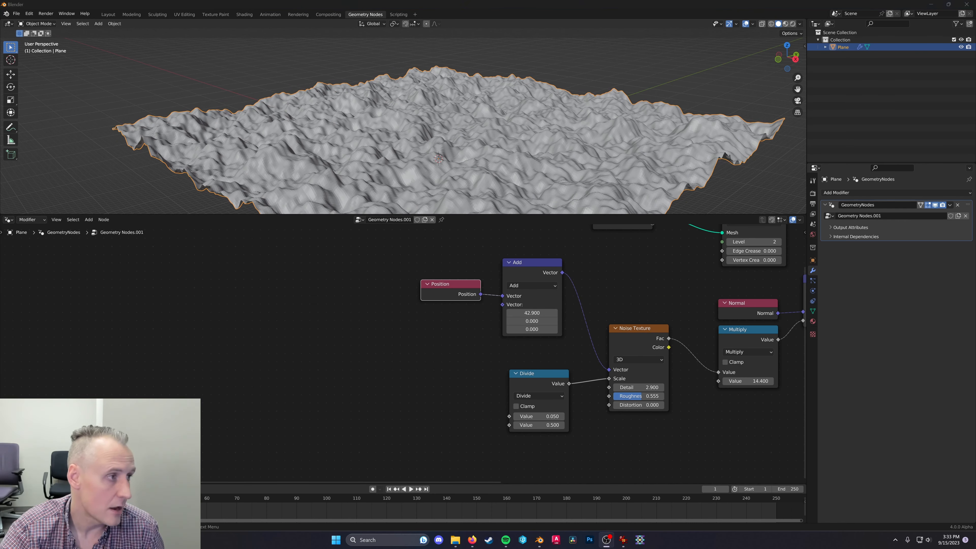
drag(633, 214, 639, 333)
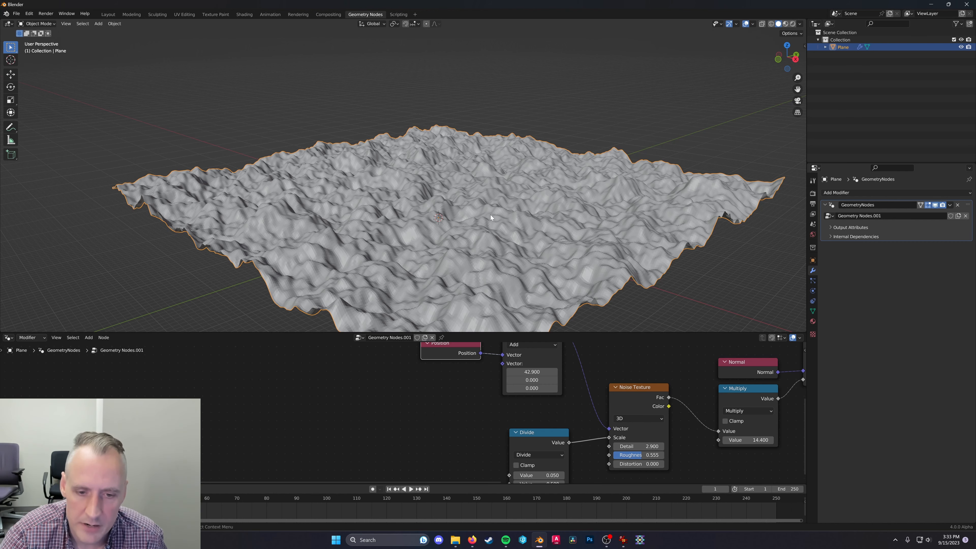
Step: Duplicate the terrain plane as Plane.001 in the same spot
mouse_move(481, 206)
middle_down()
mouse_move(516, 220)
mouse_move(505, 234)
mouse_move(487, 222)
middle_up()
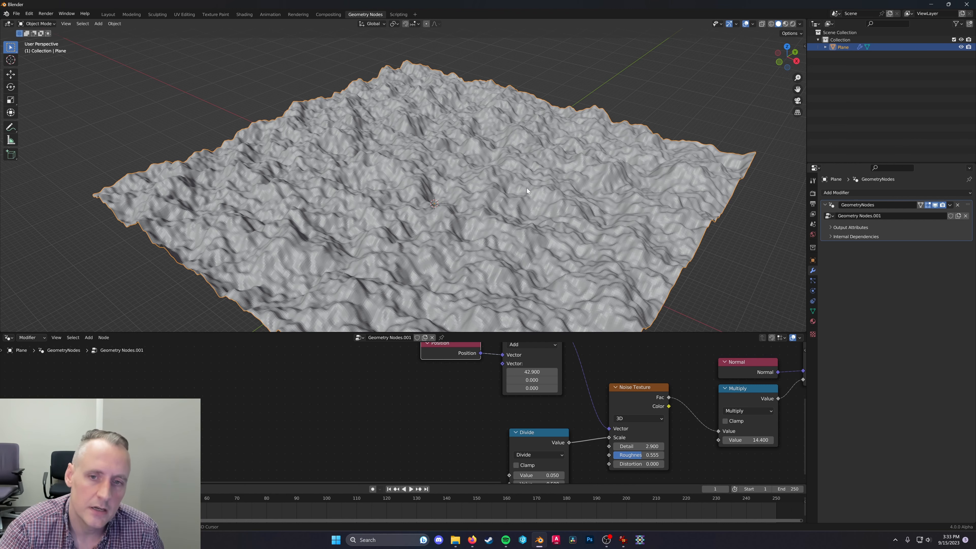
key(shift+d)
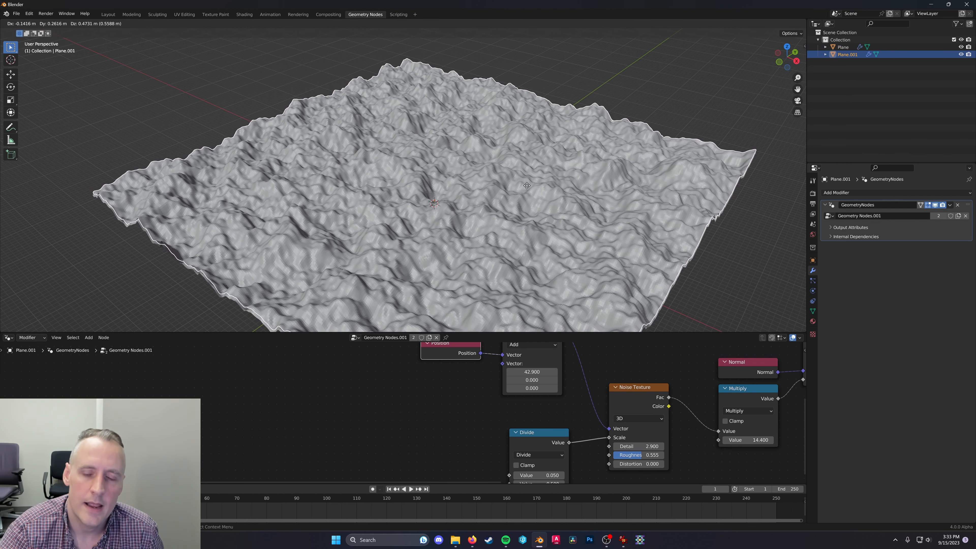
click(527, 186)
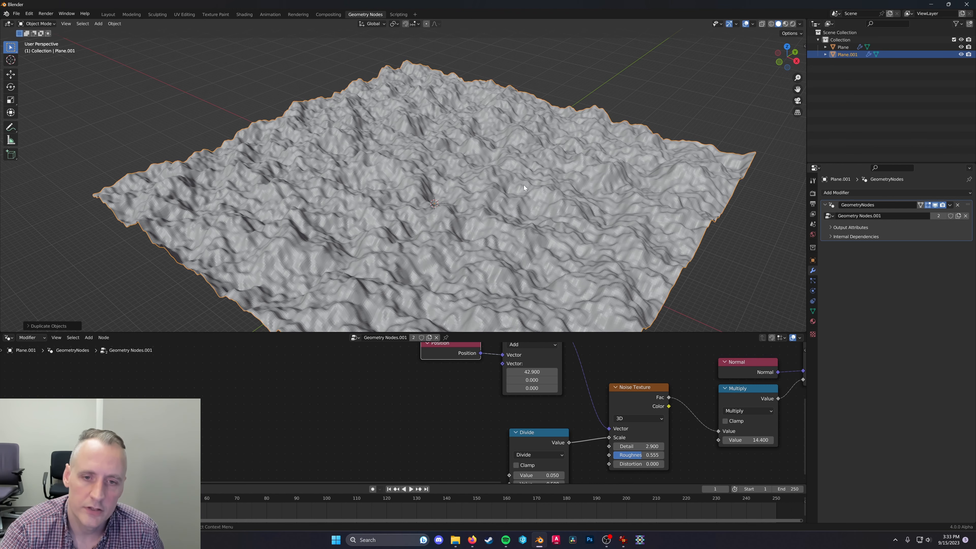
Step: Select the Add, Divide and Noise Texture nodes in the node tree
middle_drag(470, 398, 380, 383)
middle_drag(477, 388, 526, 414)
middle_drag(600, 363, 536, 355)
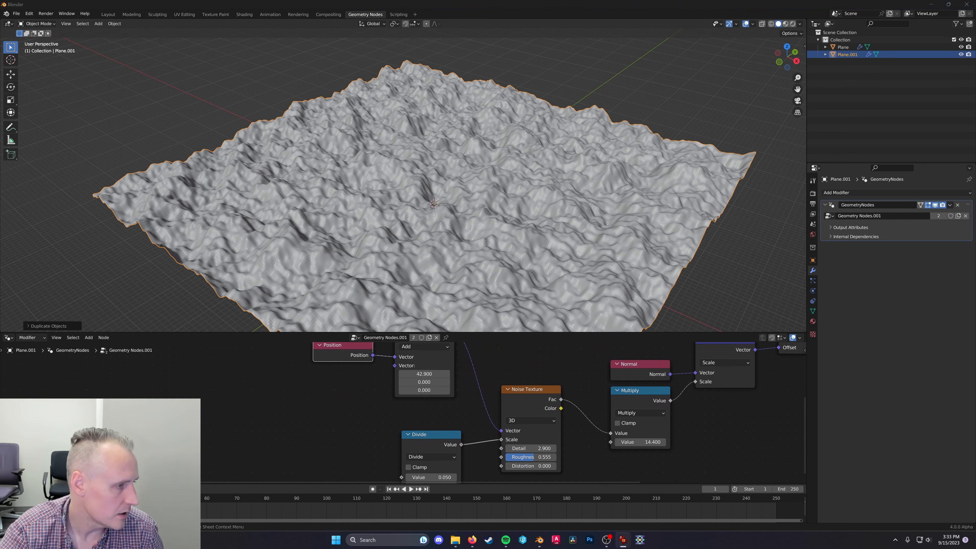
scroll(523, 398, down, 5)
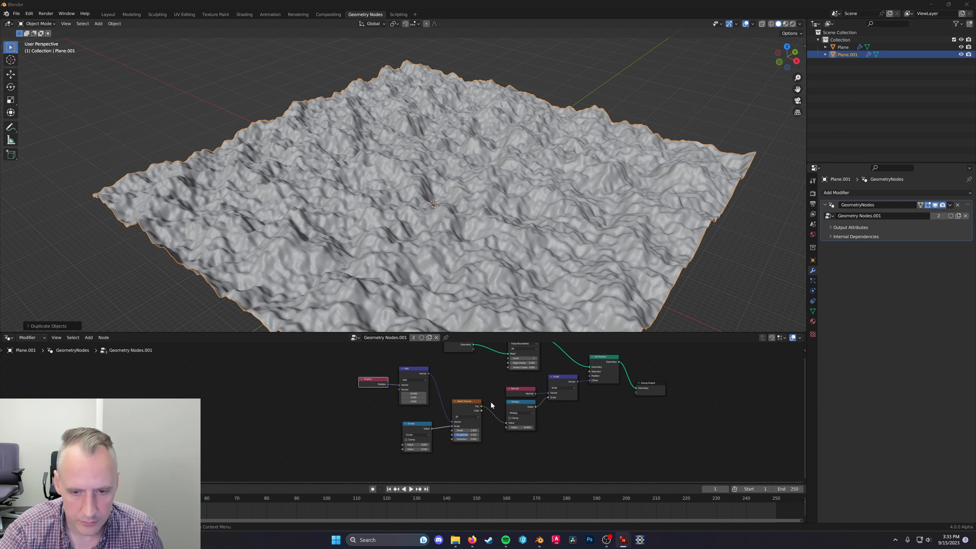
drag(475, 391, 371, 427)
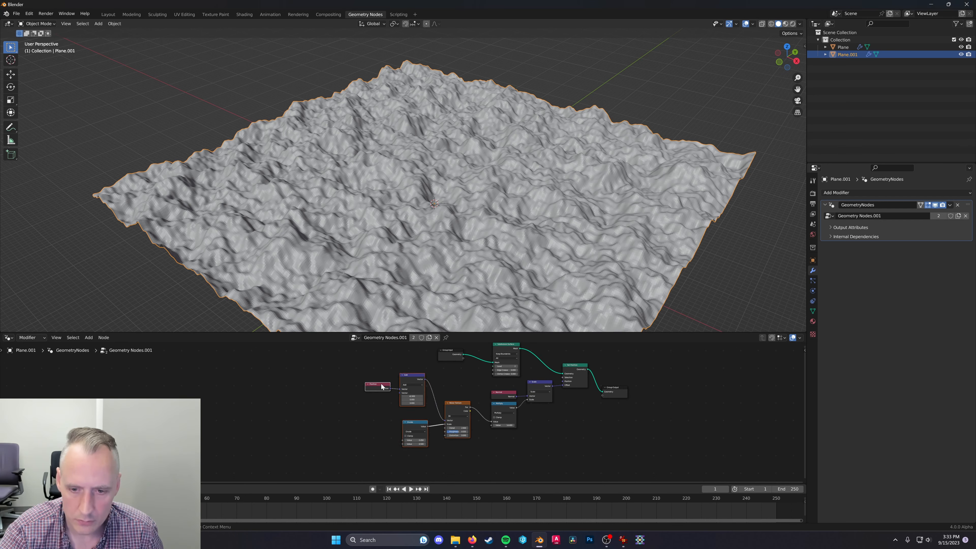
scroll(471, 443, up, 3)
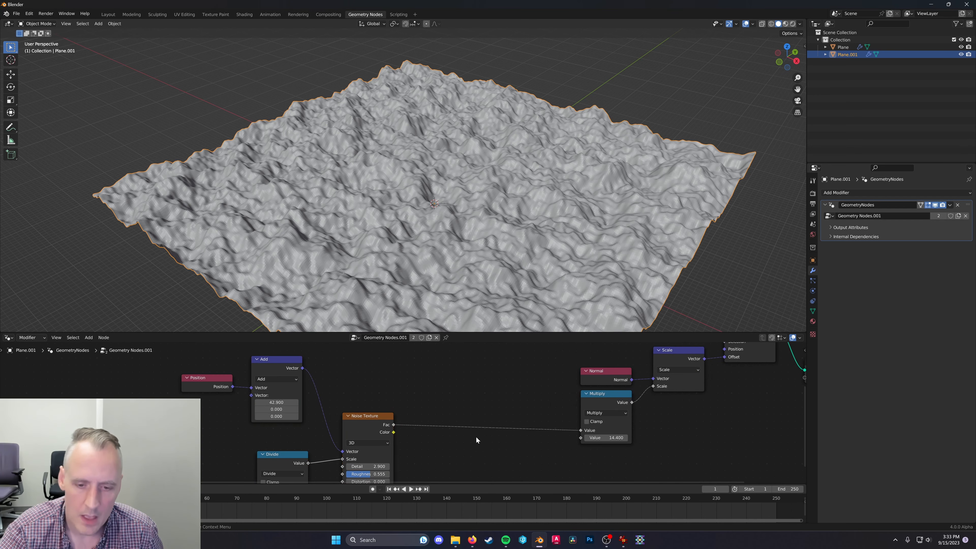
key(shift+a)
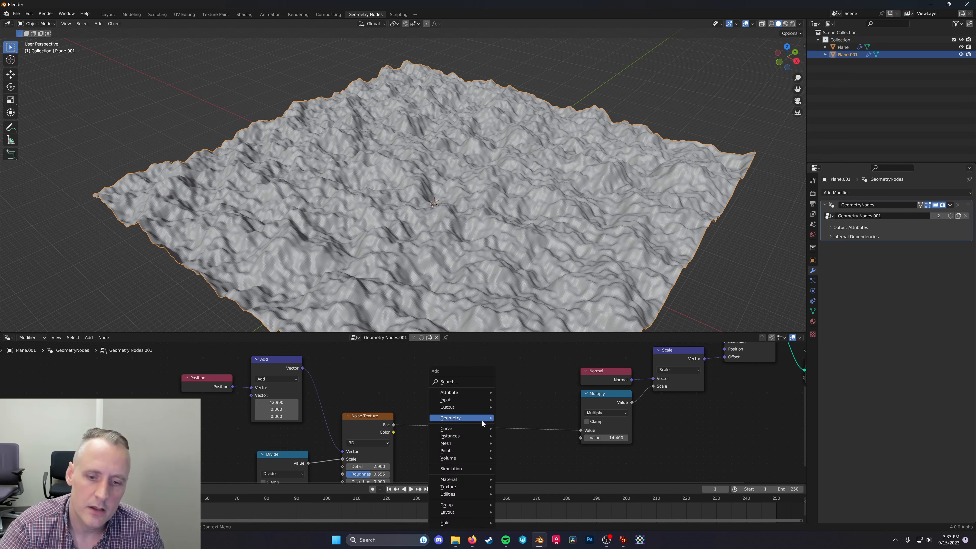
Step: Insert a Color Ramp between the Noise Texture Fac and the Multiply node
click(473, 382)
text(ramp)
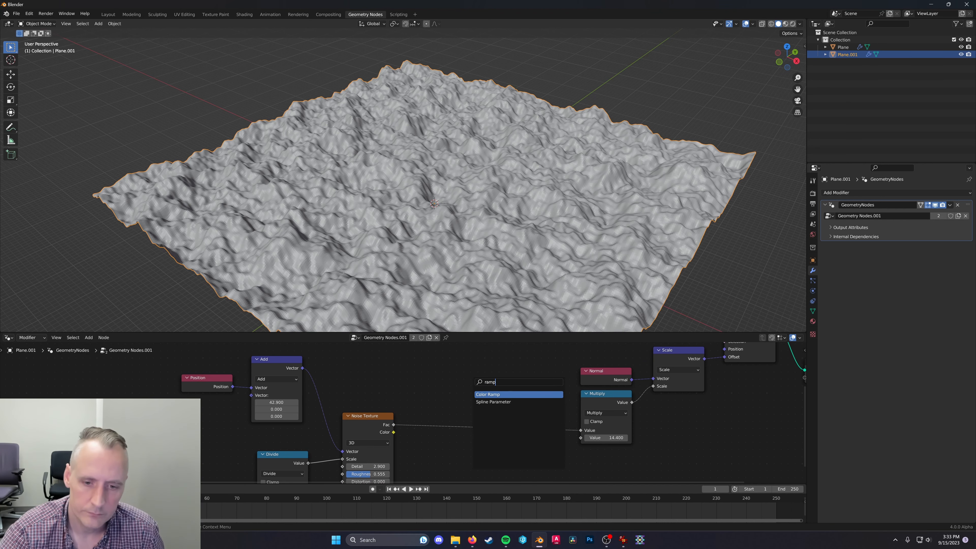
key(Return)
click(462, 408)
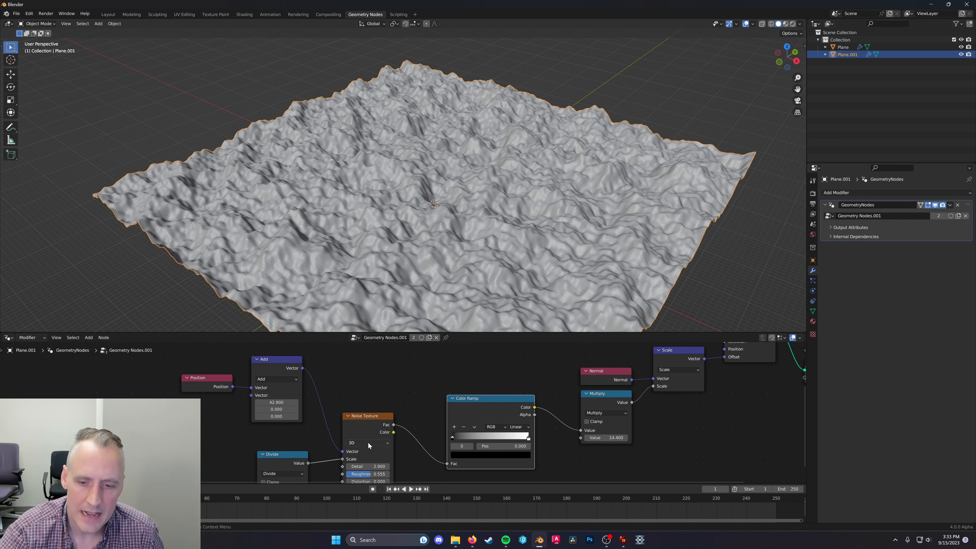
middle_drag(452, 440, 486, 408)
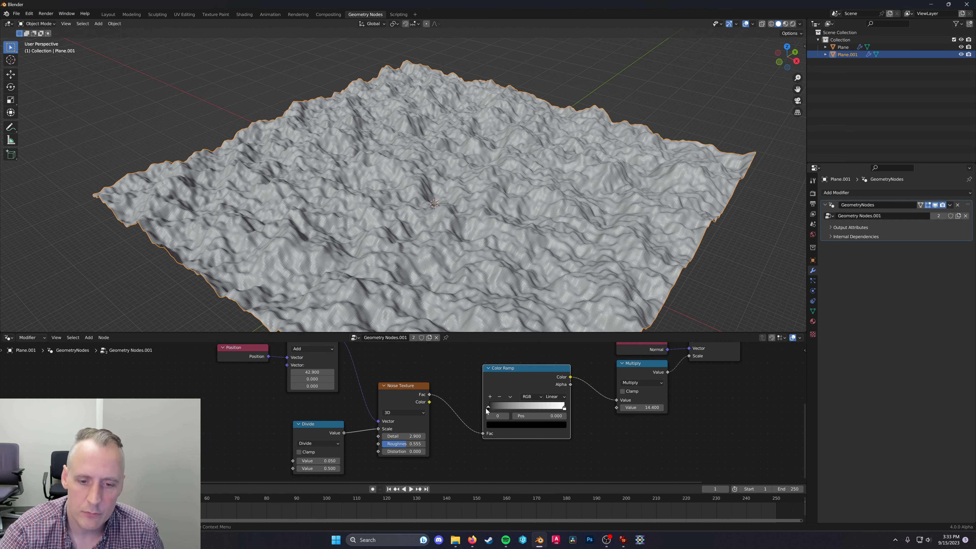
Step: Brighten the ramp's black stop and darken its right stop nearly to black
click(496, 424)
drag(548, 361, 547, 327)
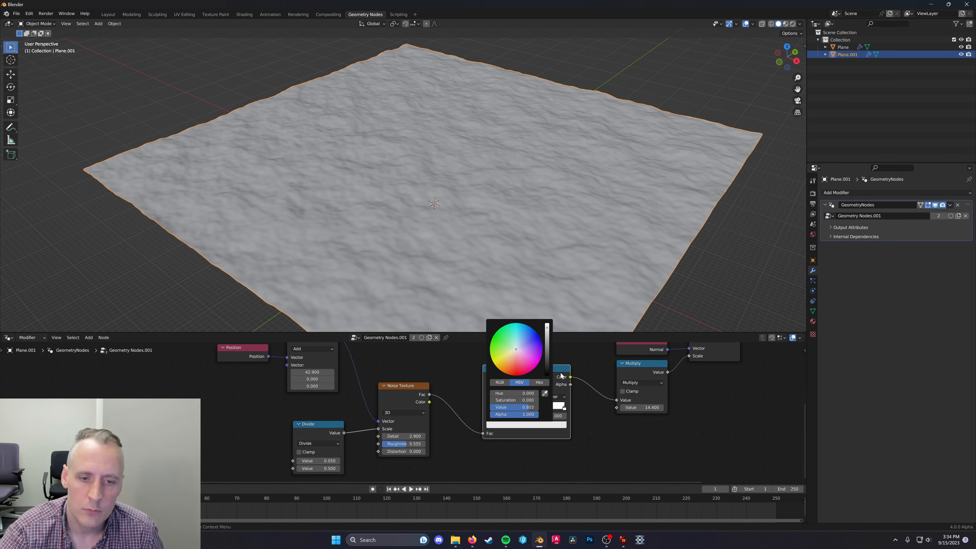
click(565, 409)
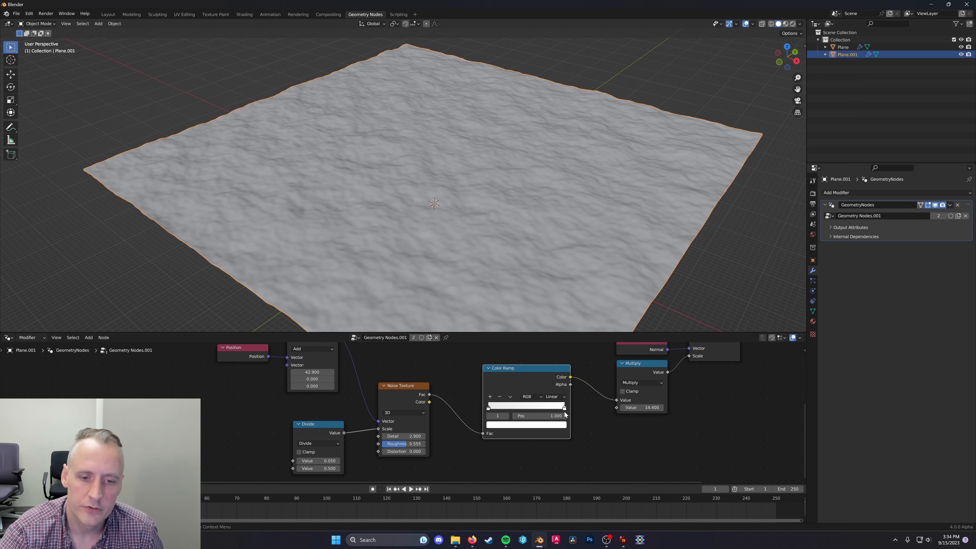
click(564, 426)
mouse_move(547, 324)
mouse_down()
mouse_move(547, 367)
mouse_move(548, 324)
mouse_up()
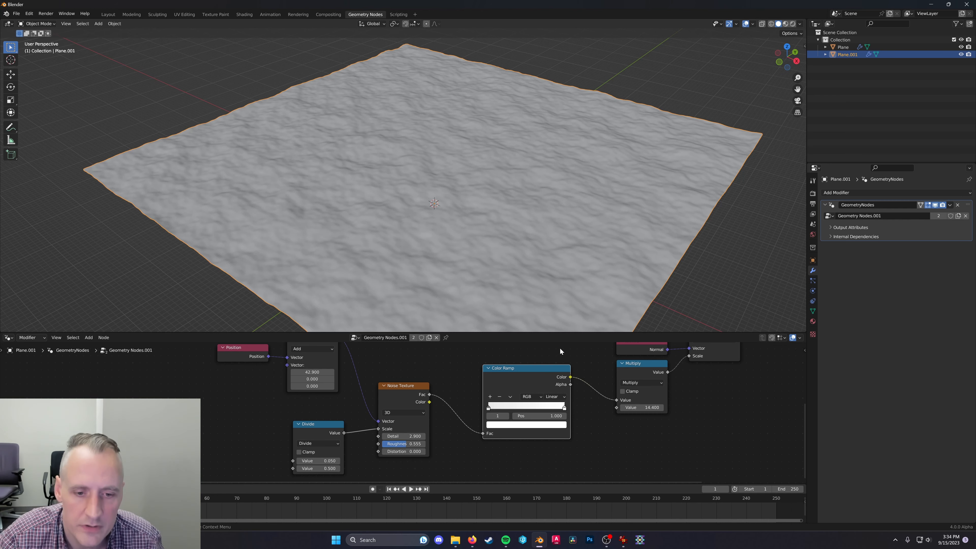
Step: Try lowering the duplicate plane along Z, then cancel the move
mouse_move(612, 247)
middle_down()
mouse_move(608, 222)
mouse_move(620, 241)
middle_up()
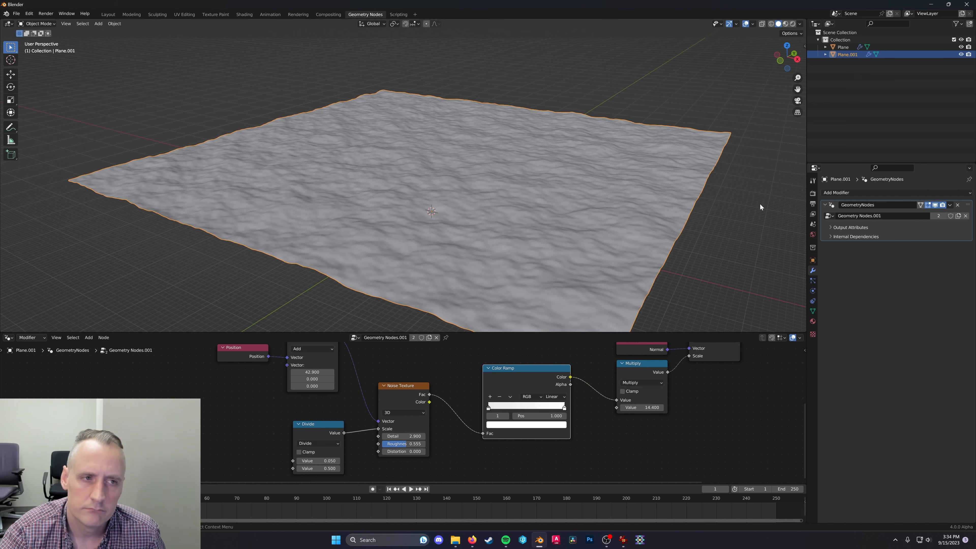
key(g)
key(z)
right_click(758, 219)
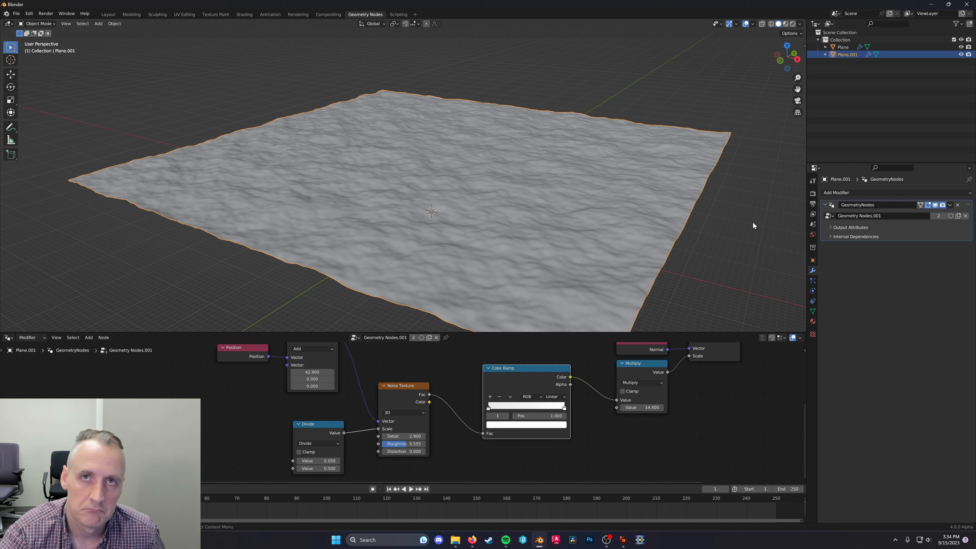
Step: Lower Plane.001 along Z below the original plane
key(g)
key(z)
click(669, 217)
Step: Select Plane and make its node tree single-user as Geometry Nodes.002
click(629, 204)
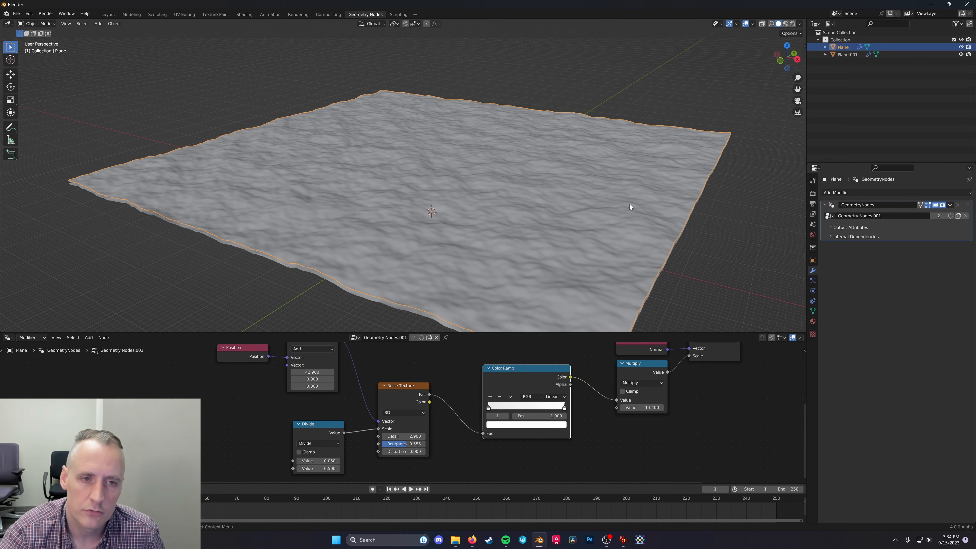
click(488, 409)
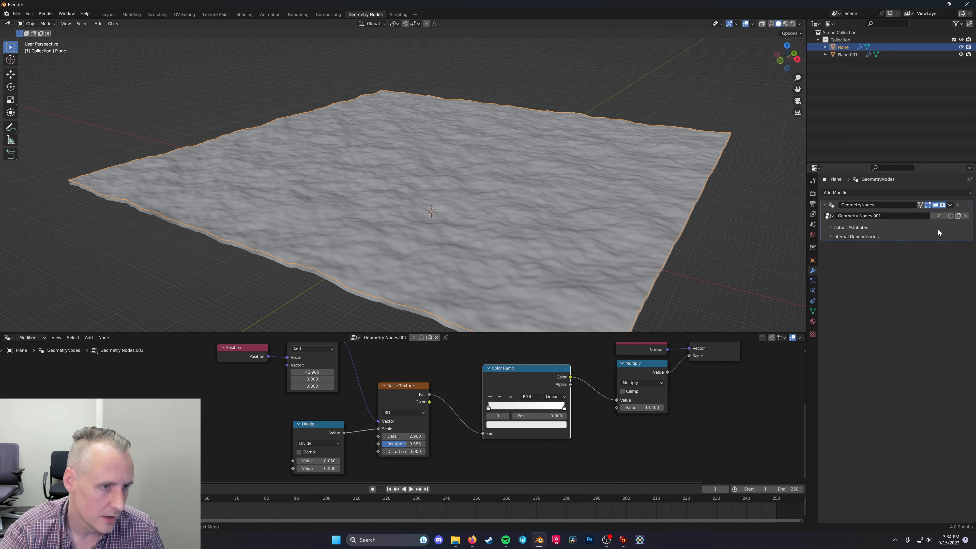
click(940, 216)
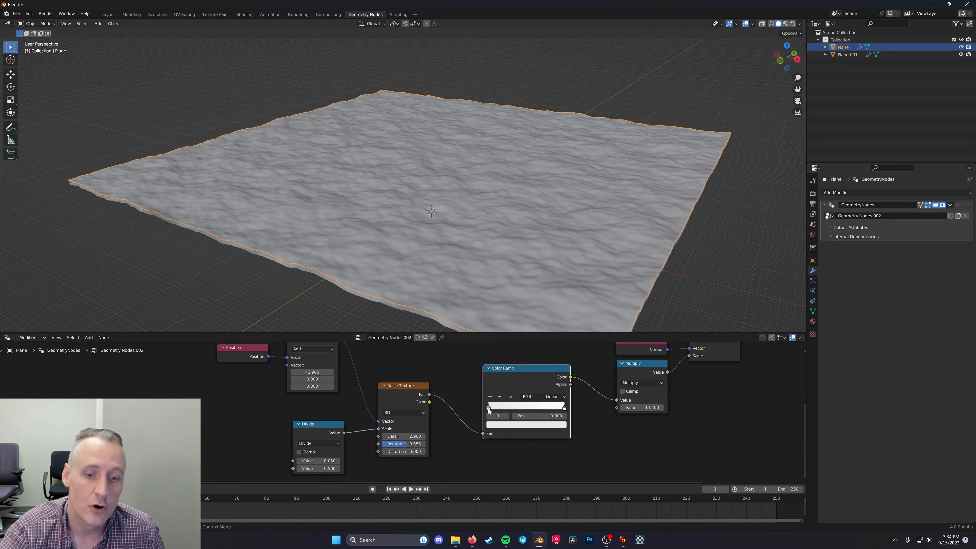
Step: Set the ramp's left stop Value to 0 so it is fully black
click(496, 426)
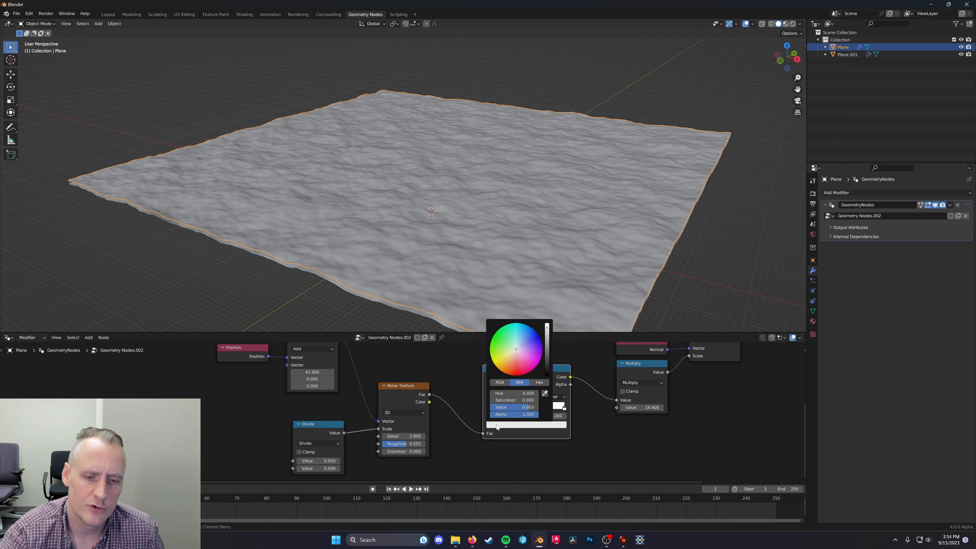
click(547, 362)
drag(547, 353, 546, 373)
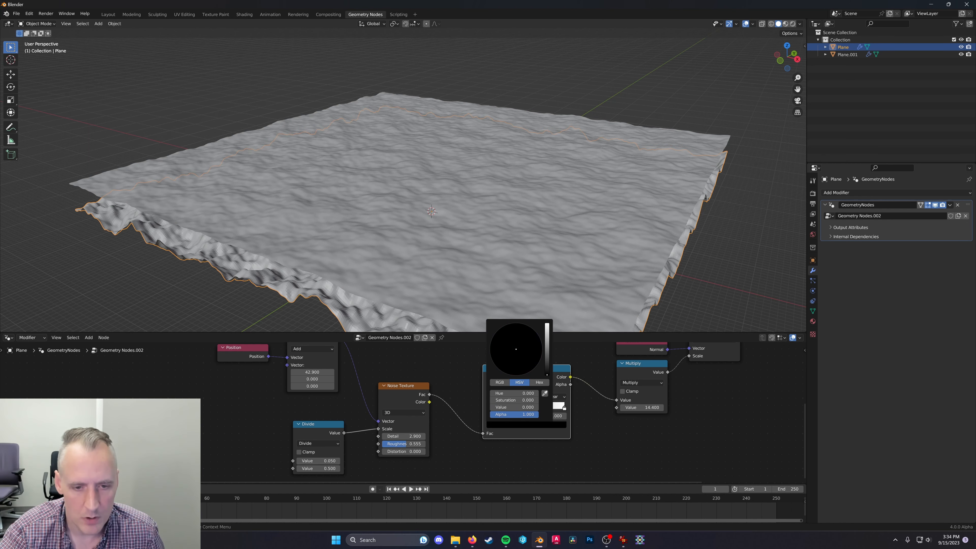
click(549, 203)
Step: Move Plane.001 vertically to a new height
key(g)
key(z)
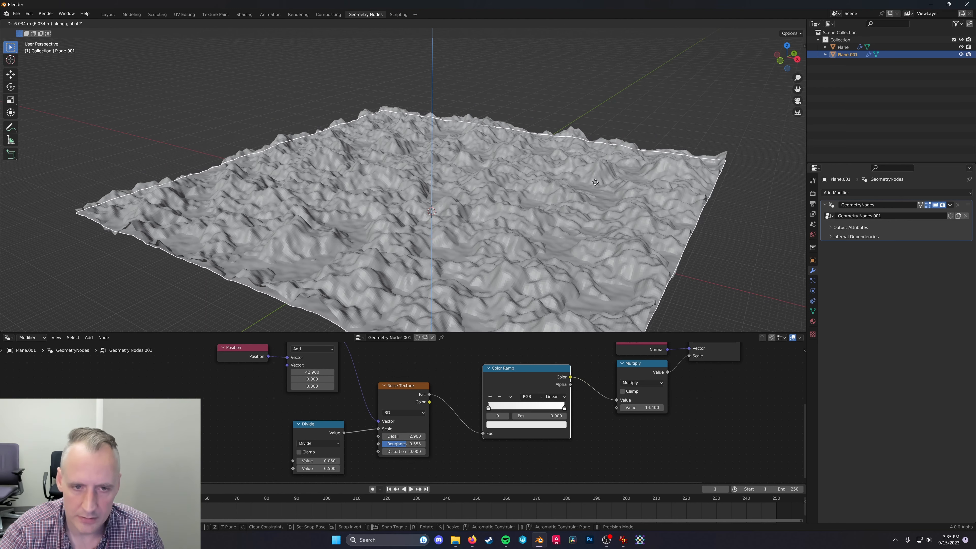
click(602, 143)
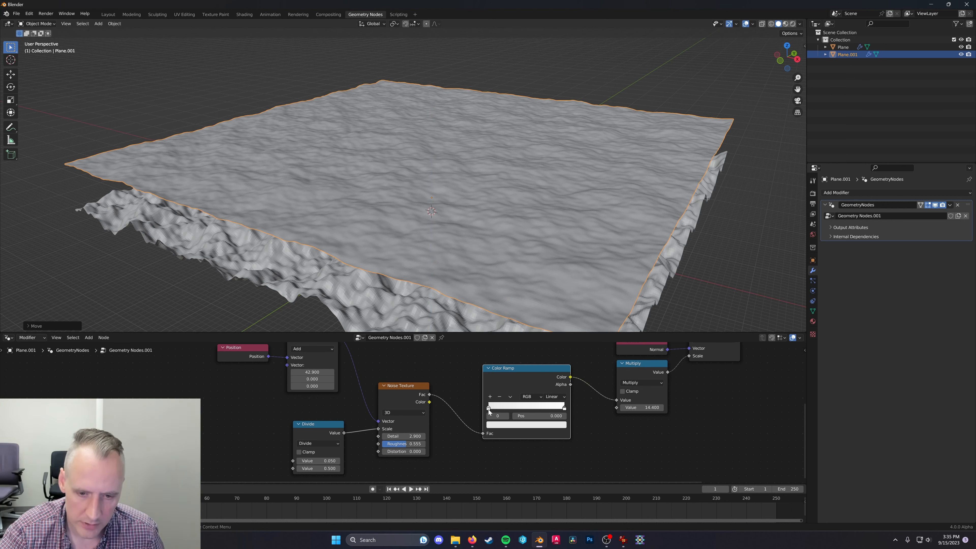
Step: Lighten the upper plane's ramp stop, then try and undo a Divide value change
click(496, 425)
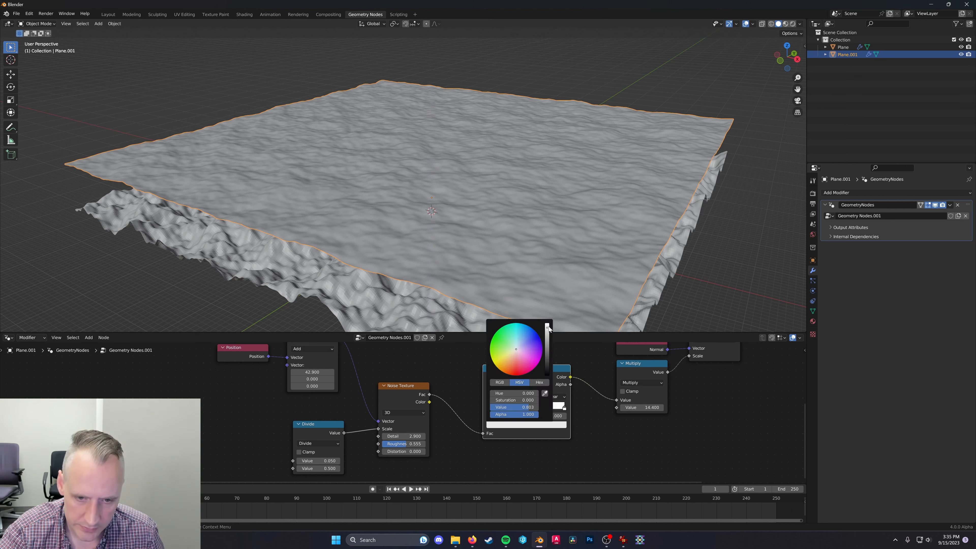
drag(547, 327, 547, 326)
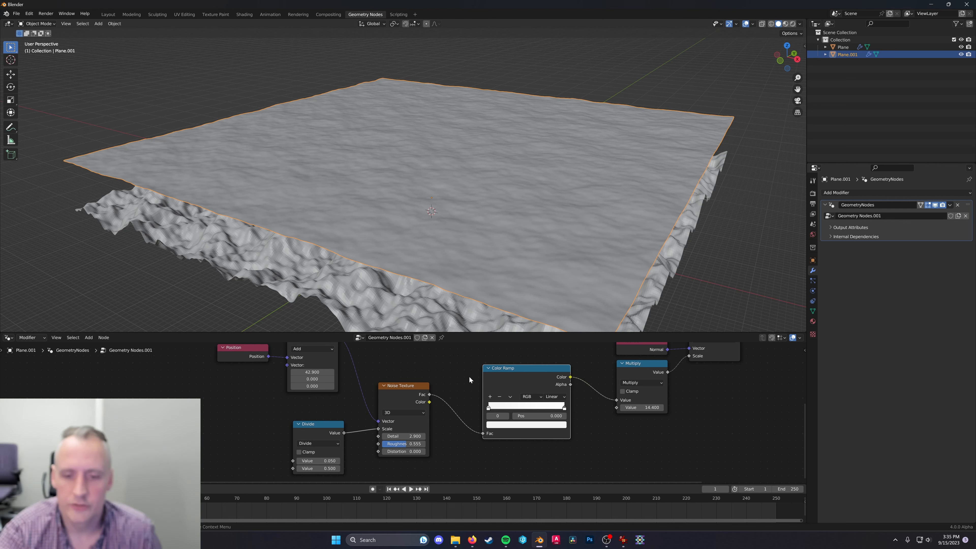
middle_drag(464, 377, 517, 381)
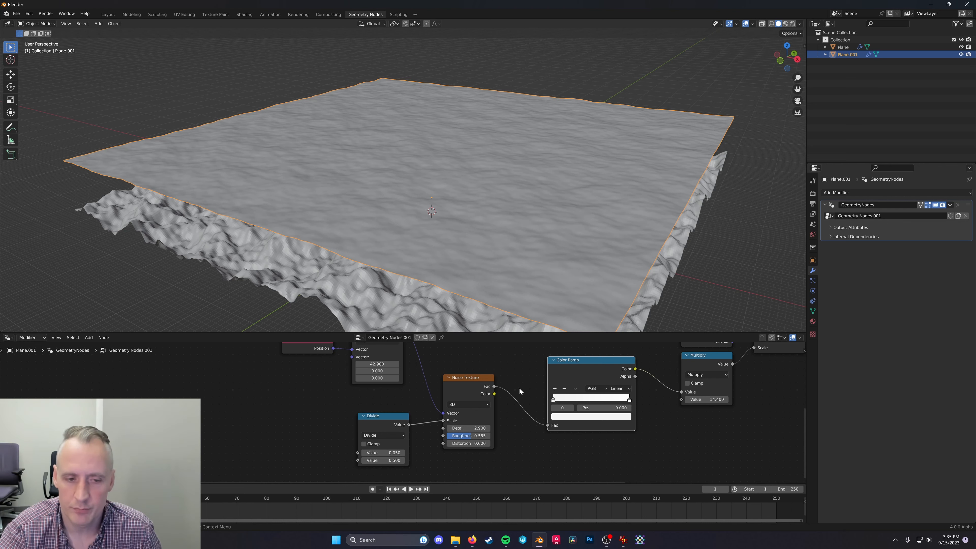
click(470, 316)
click(485, 216)
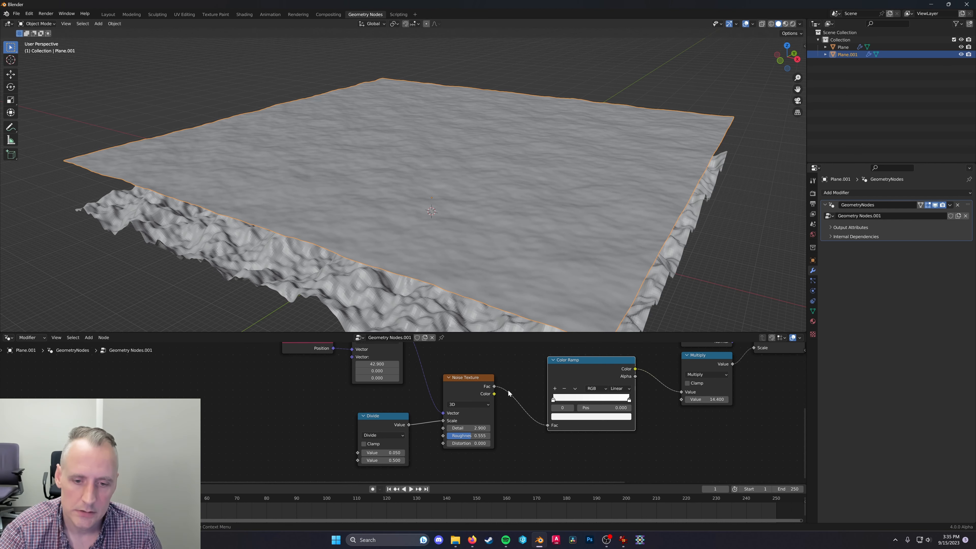
middle_drag(508, 392, 543, 392)
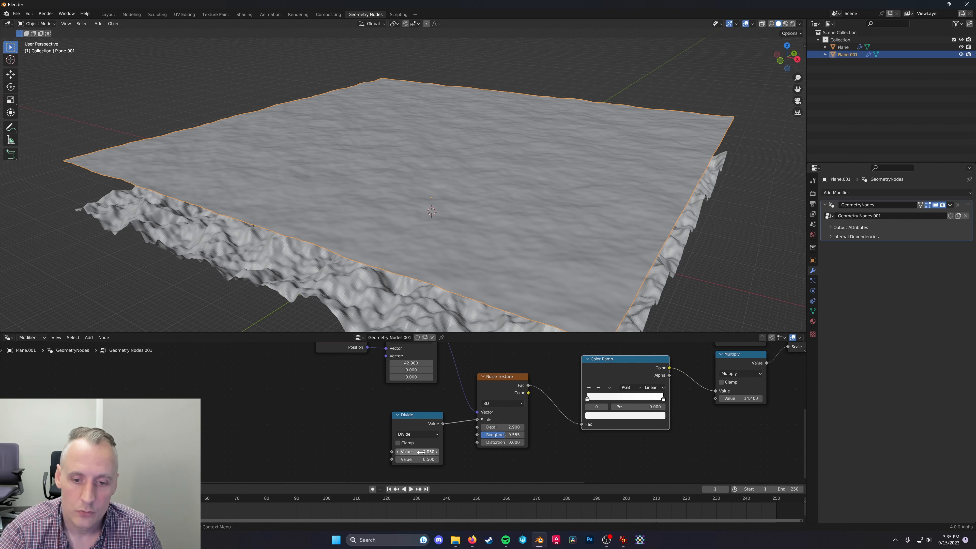
mouse_move(407, 451)
mouse_down()
mouse_move(452, 460)
mouse_move(418, 459)
mouse_up()
key(ctrl+z)
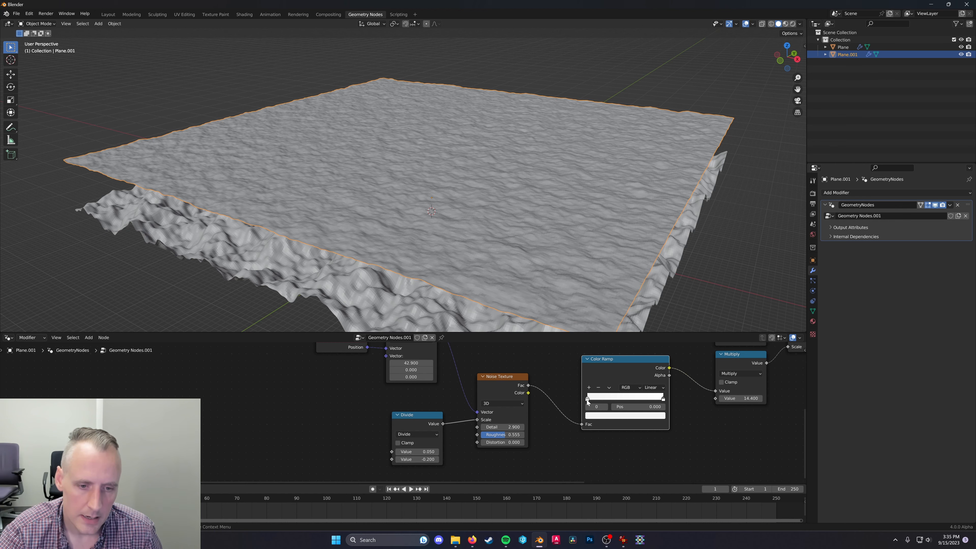
Step: Brighten the dark ramp stop to value 0.945 and begin lowering Plane.001 along Z
mouse_move(587, 402)
mouse_down()
mouse_move(643, 402)
mouse_move(587, 407)
mouse_up()
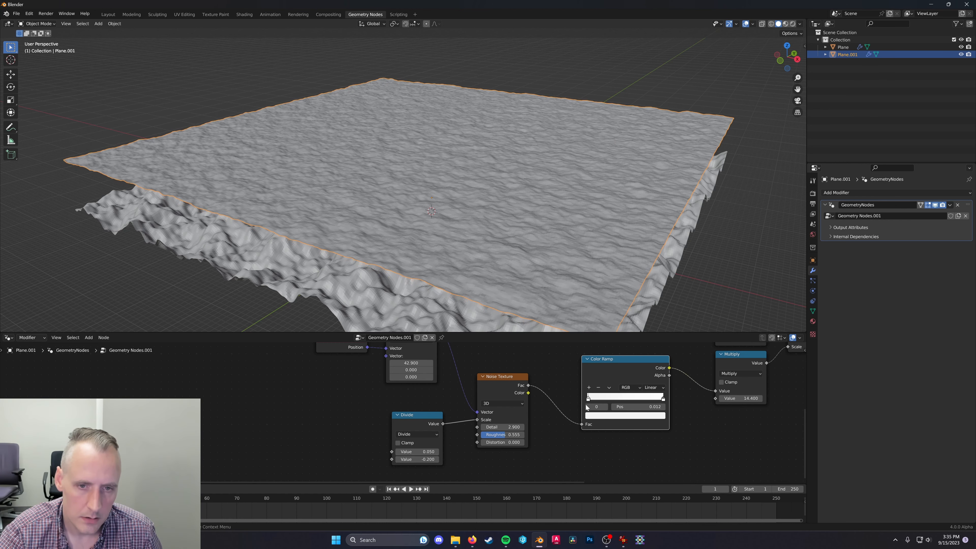
click(590, 416)
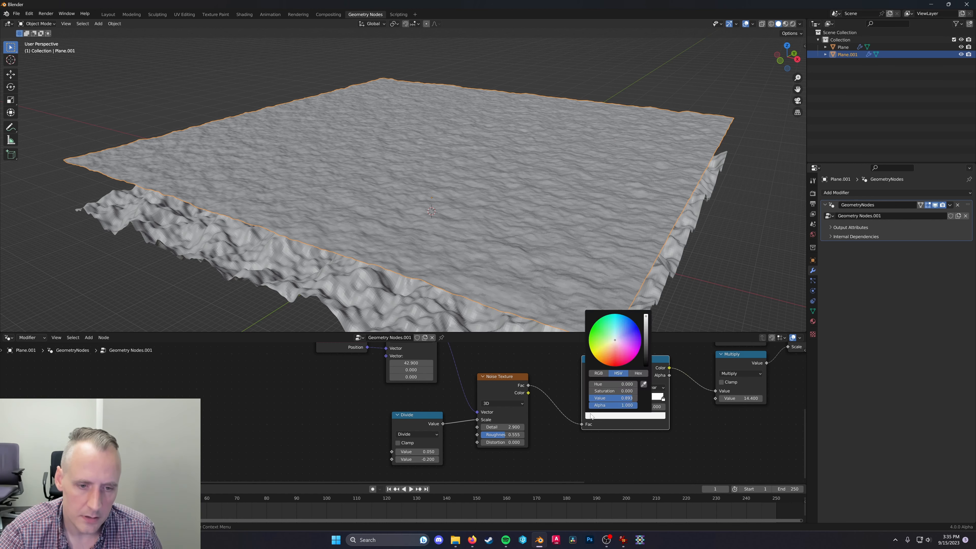
drag(646, 316, 645, 315)
scroll(489, 242, up, 5)
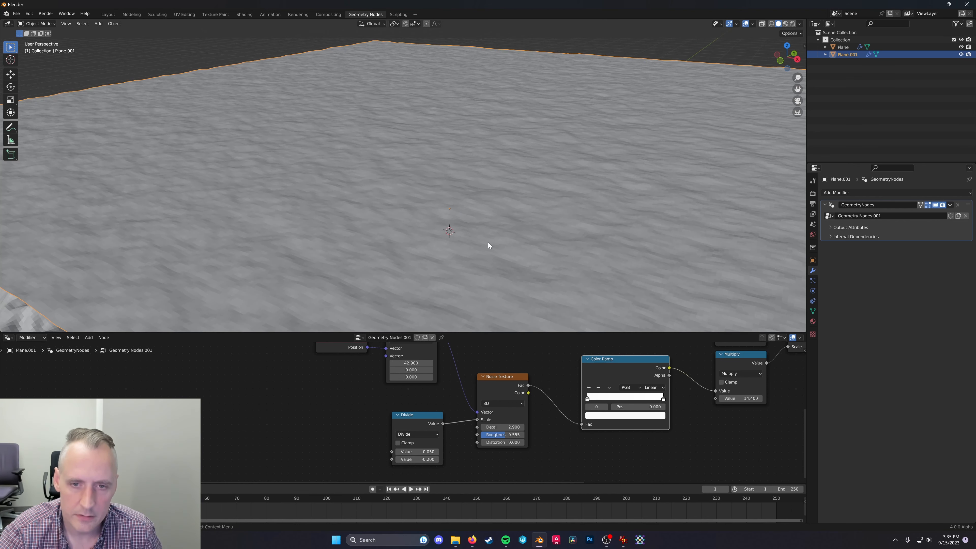
scroll(492, 217, down, 5)
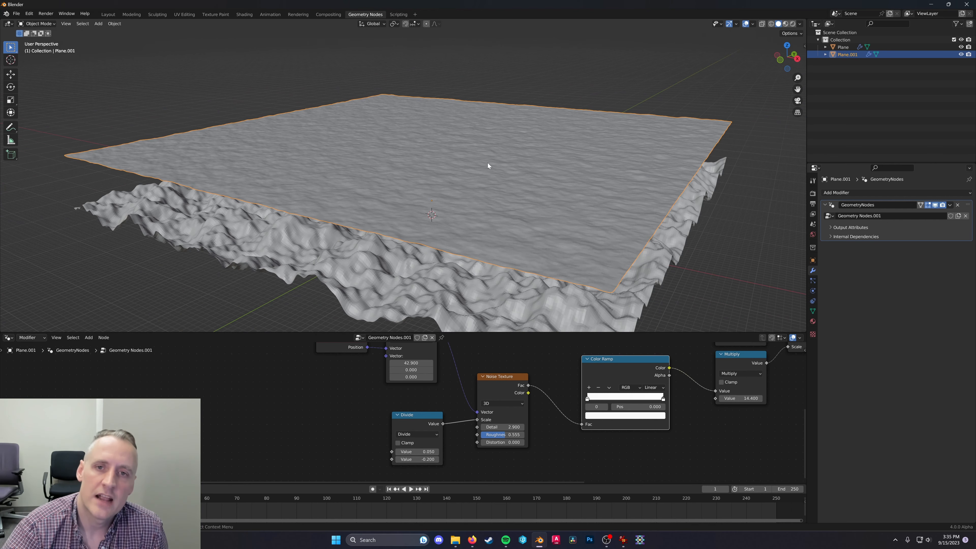
key(g)
key(z)
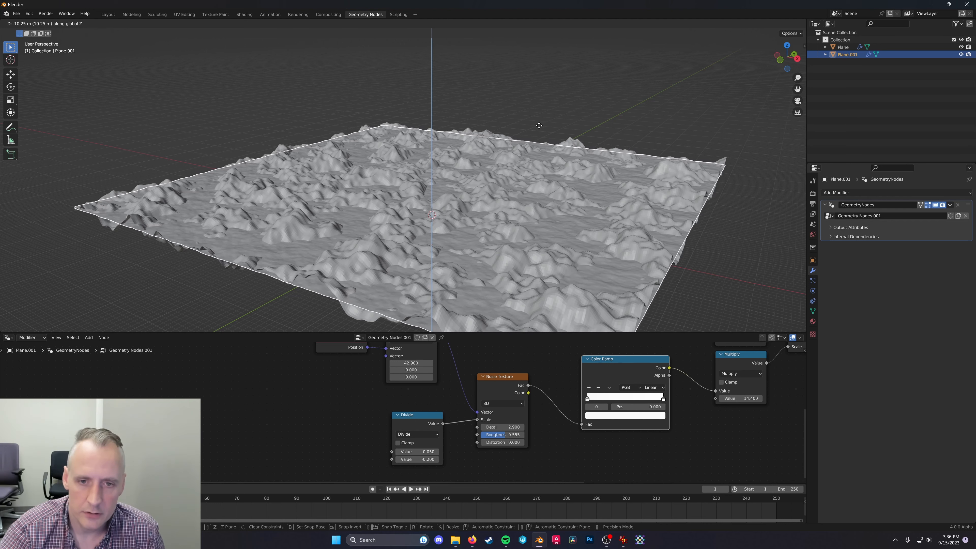
Step: Confirm Plane.001's lowered height, select the terrain Plane, and enlarge its node editor
click(539, 125)
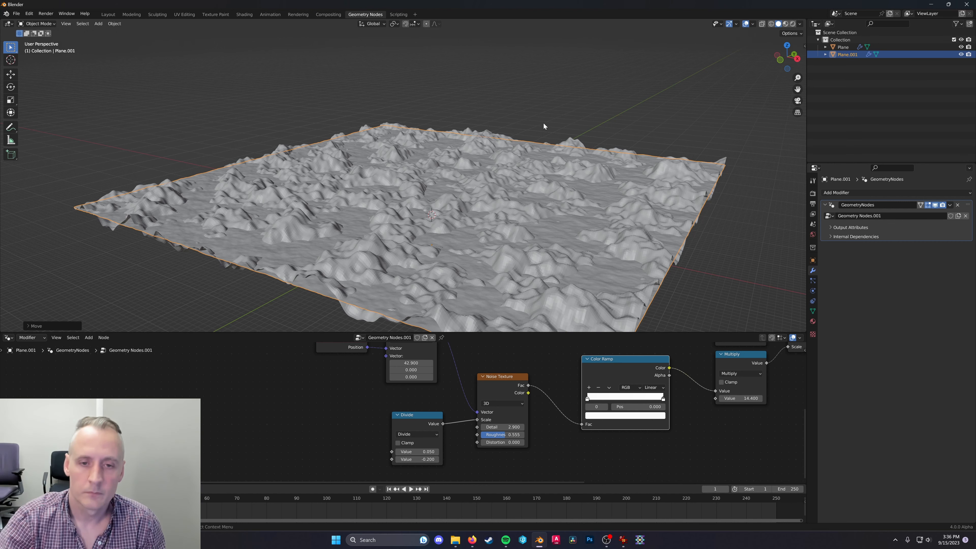
click(491, 195)
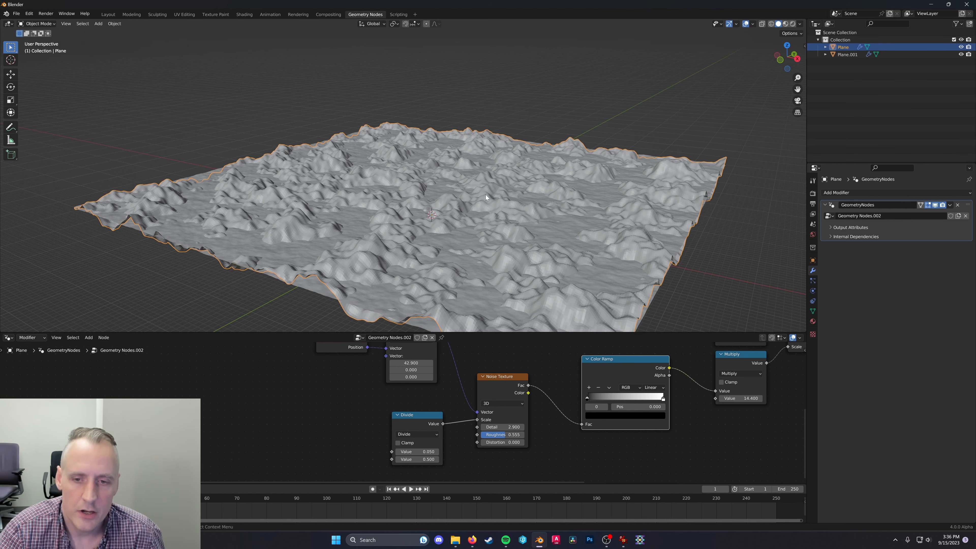
middle_drag(485, 194, 482, 222)
middle_drag(350, 405, 396, 401)
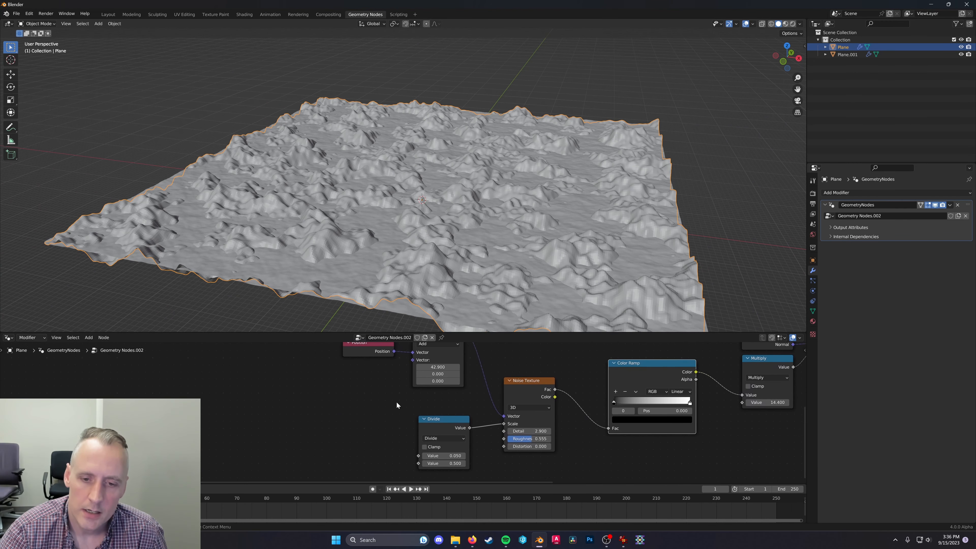
drag(521, 332, 521, 287)
middle_drag(522, 311, 488, 342)
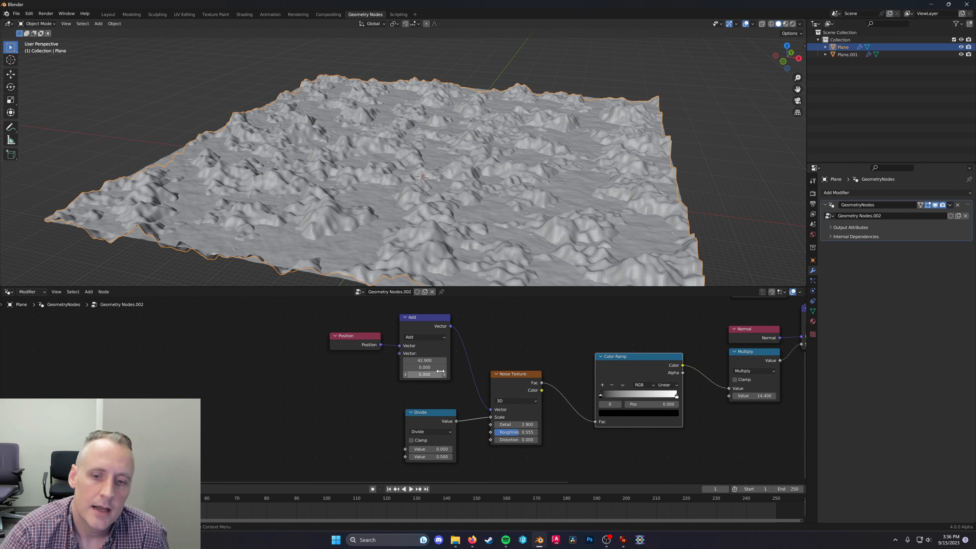
Step: Set the Add offset to 45.4, -3, 0 and the Divide second value to 1.0
mouse_move(425, 360)
mouse_down()
mouse_move(438, 360)
mouse_move(407, 360)
mouse_move(426, 360)
mouse_move(413, 374)
mouse_up()
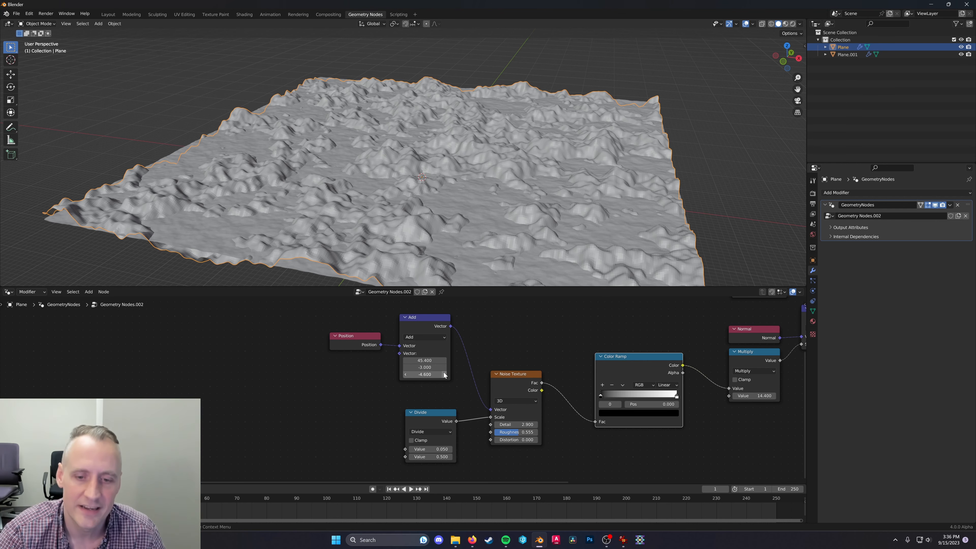
key(ctrl+z)
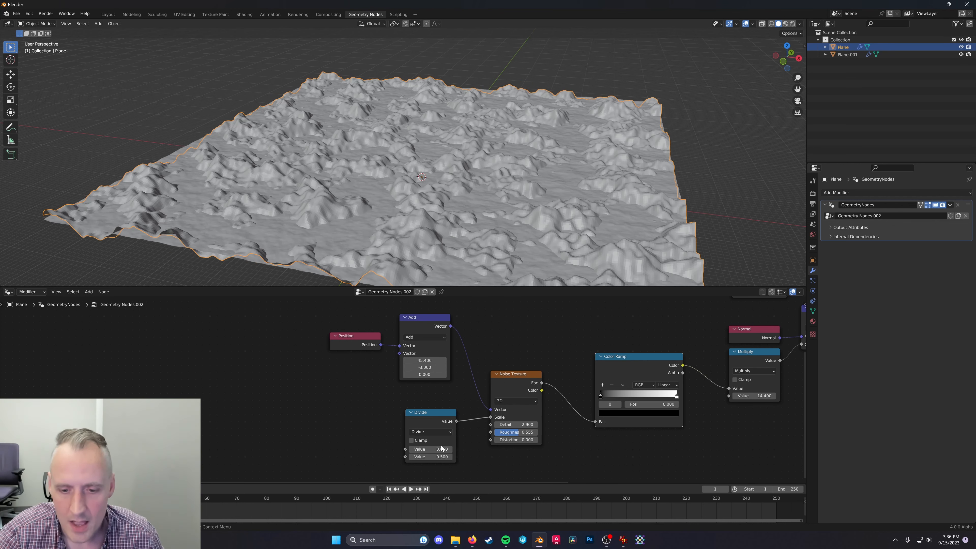
drag(430, 449, 468, 456)
key(ctrl+z)
drag(430, 457, 419, 457)
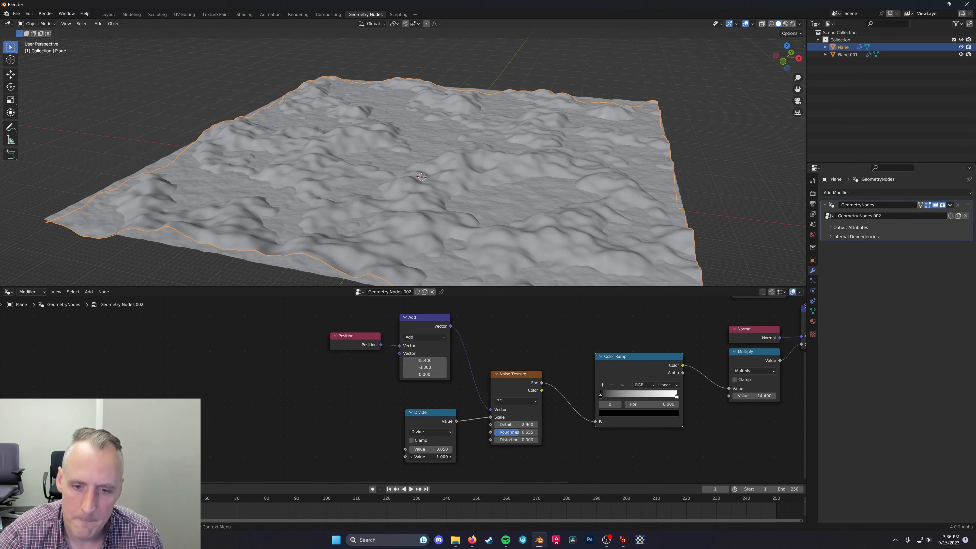
Step: Tighten the Plane's Color Ramp: white stop to 0.931, black stop slid right
drag(677, 398, 672, 398)
drag(672, 397, 658, 396)
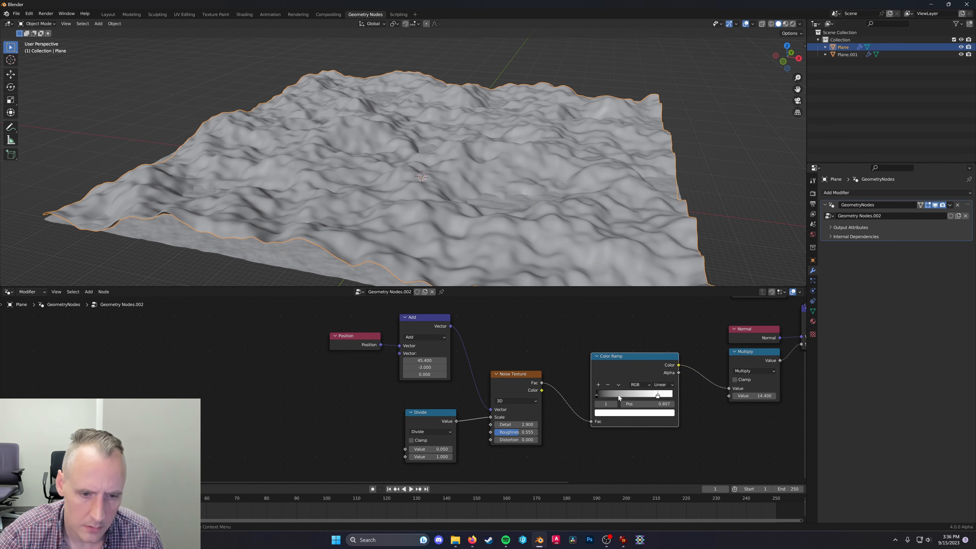
drag(597, 395, 656, 395)
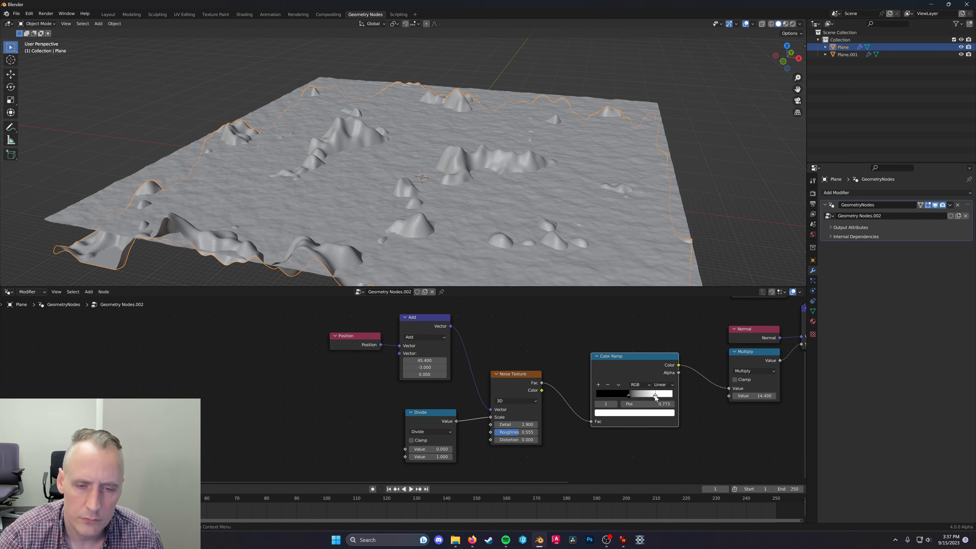
Step: Lower Plane.001 about 3.8 m along Z, then reselect the terrain Plane
click(644, 206)
key(g)
key(z)
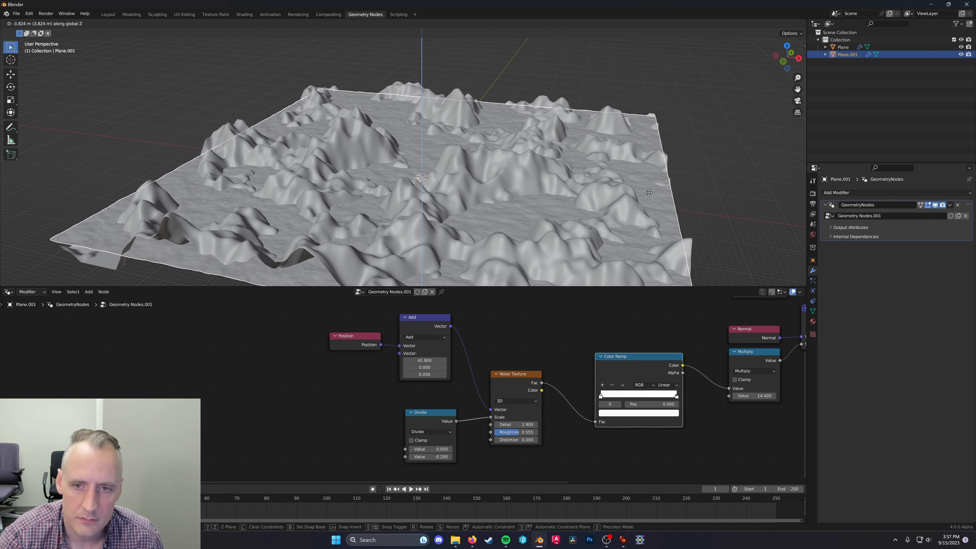
click(526, 170)
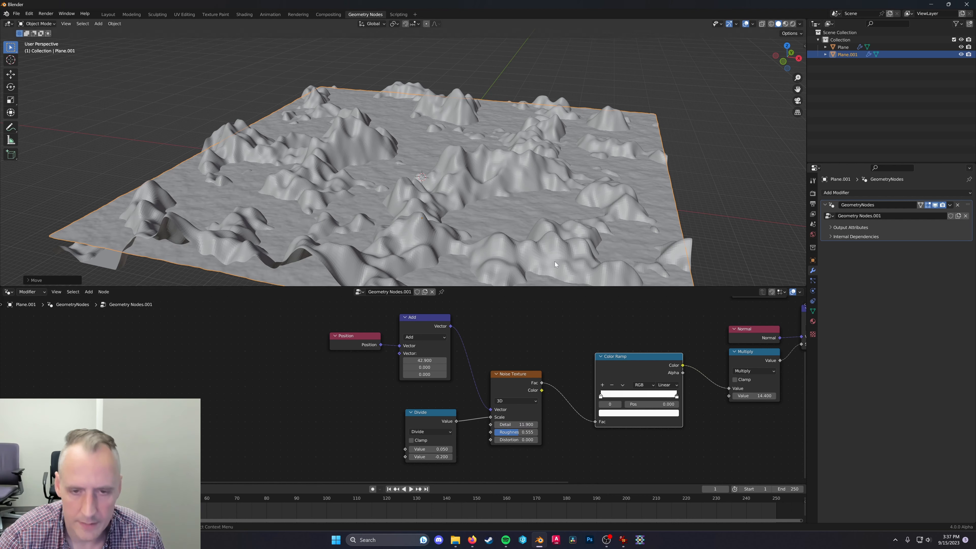
click(502, 176)
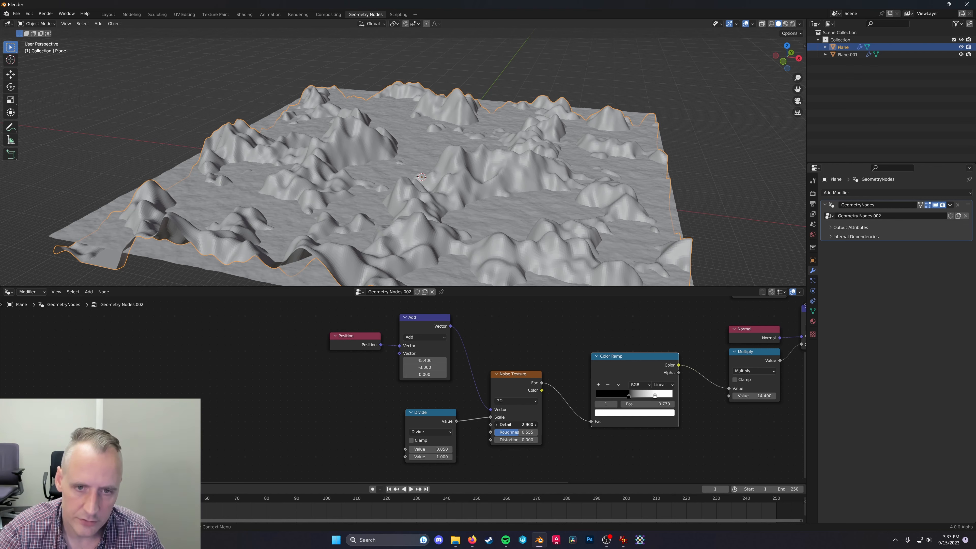
Step: Set noise Detail 3.9, Divide divisor 0.9, and offset X -37.5, Y 126.1
drag(523, 425, 508, 440)
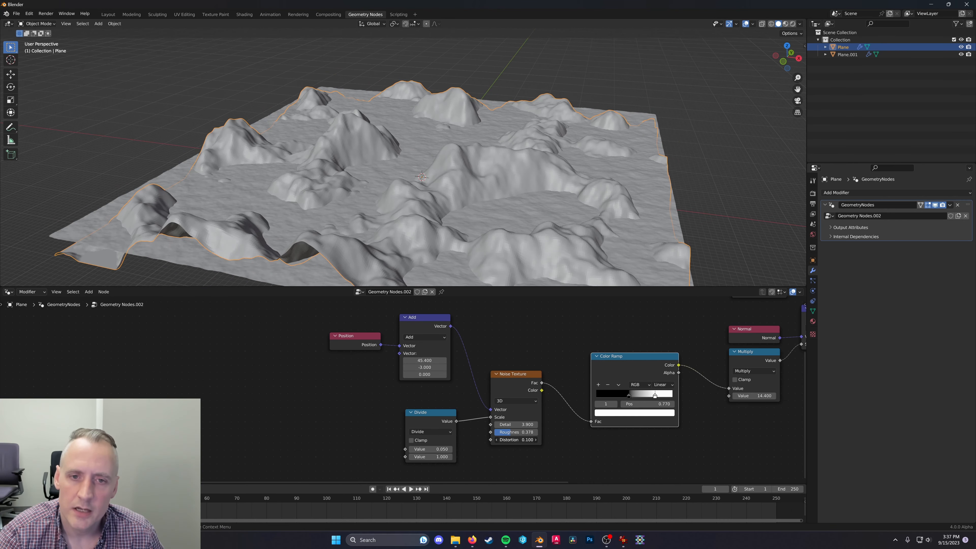
drag(430, 457, 426, 456)
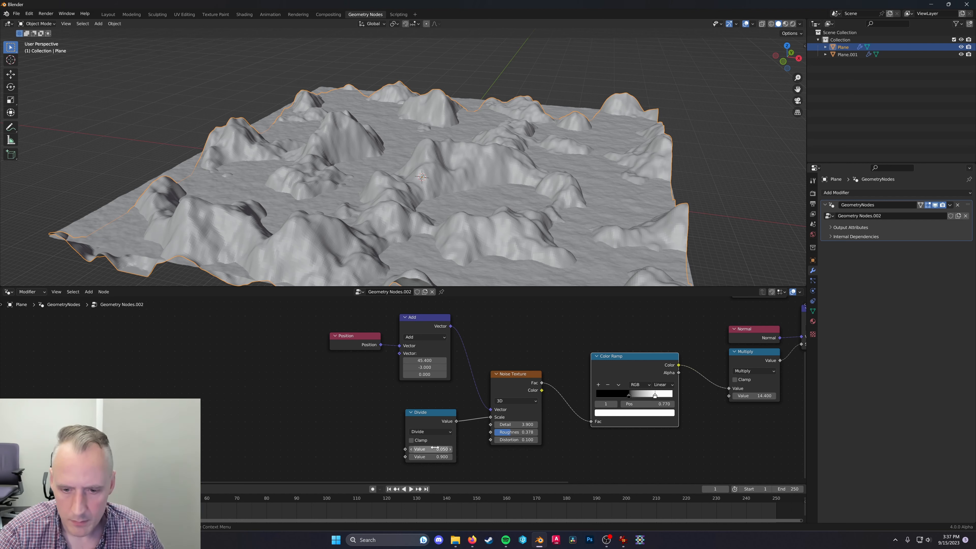
drag(430, 361, 468, 361)
middle_drag(598, 172, 610, 195)
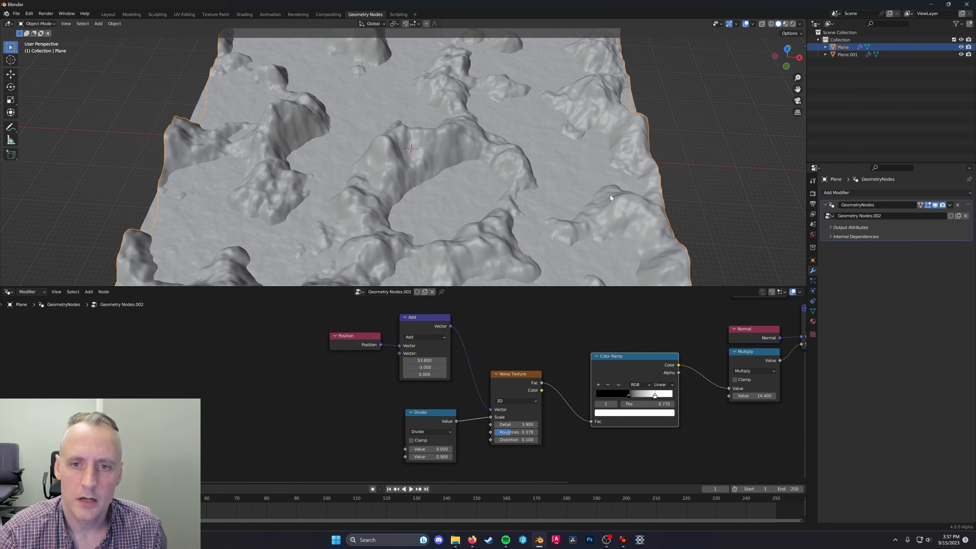
scroll(608, 195, down, 4)
scroll(420, 165, up, 2)
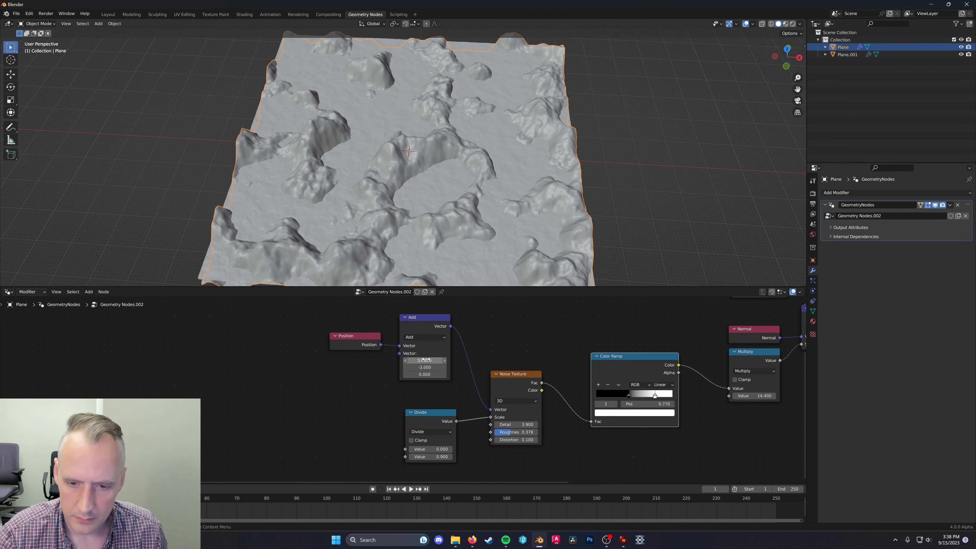
drag(425, 360, 347, 361)
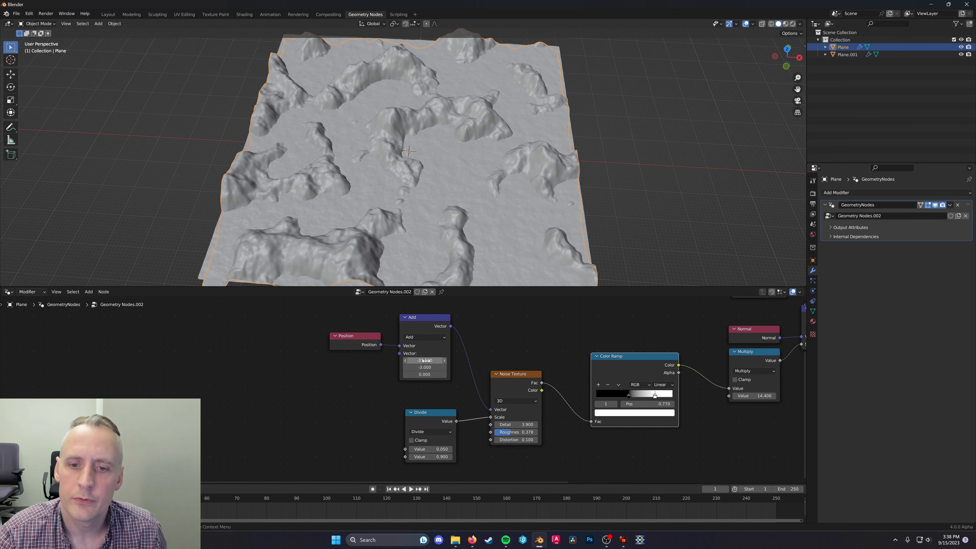
drag(429, 368, 487, 367)
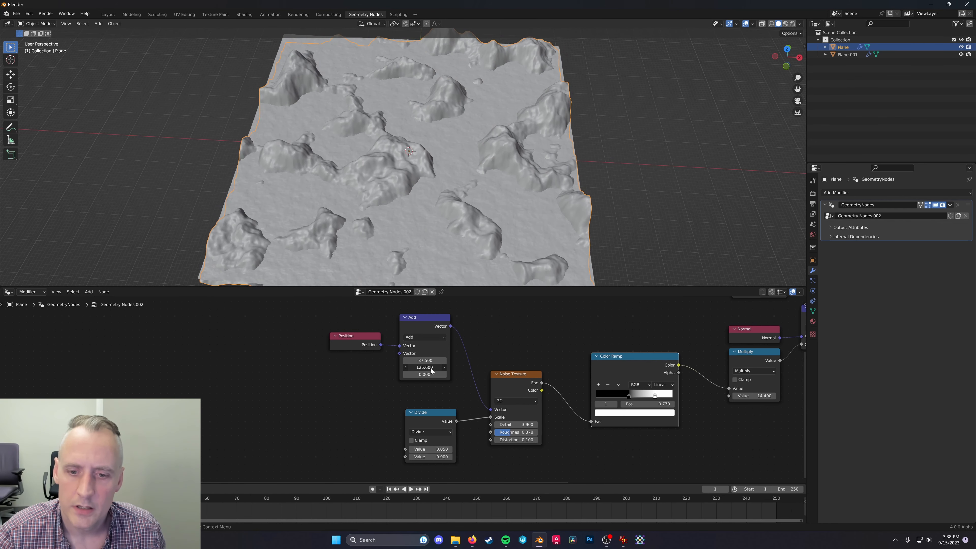
middle_drag(565, 343, 516, 358)
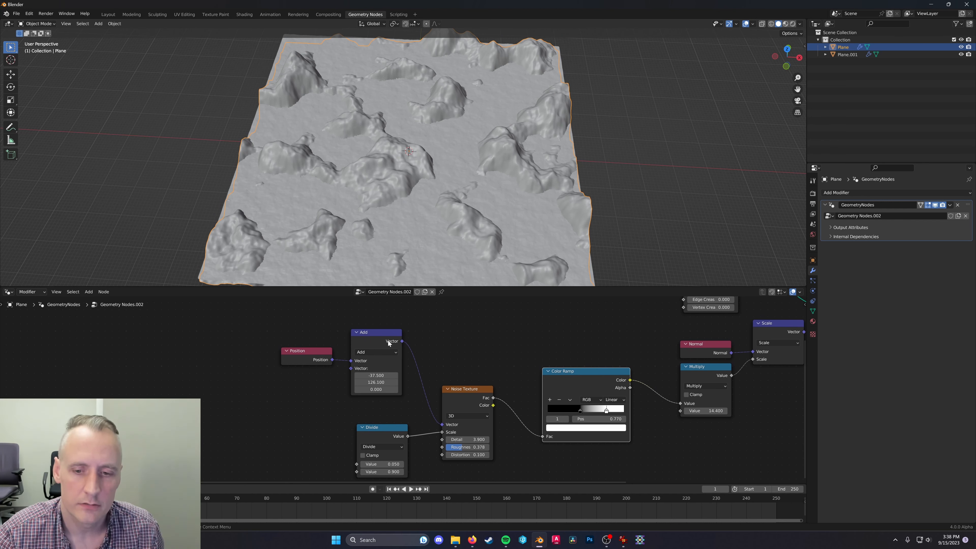
Step: Duplicate the Position, Add, Noise Texture and Divide nodes above the originals
drag(488, 326, 287, 468)
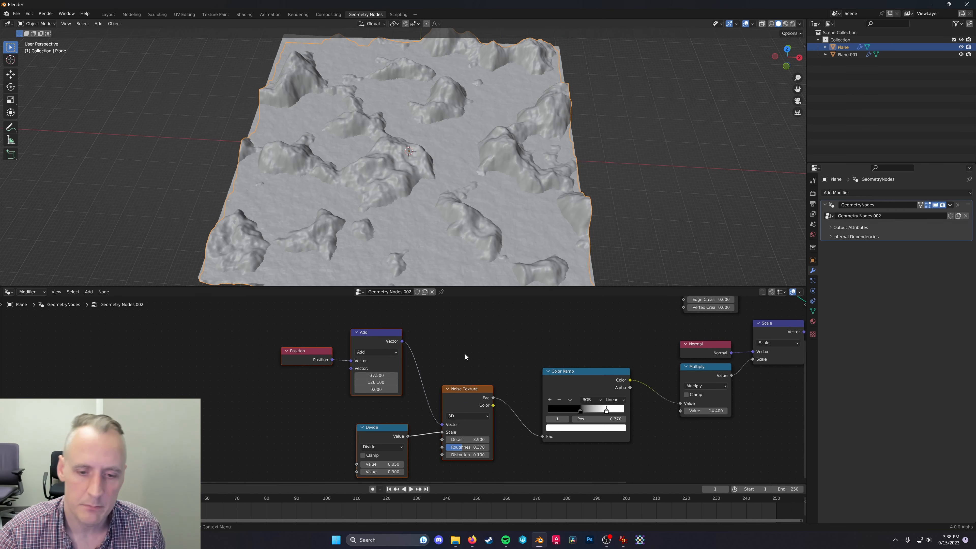
scroll(457, 333, down, 2)
key(g)
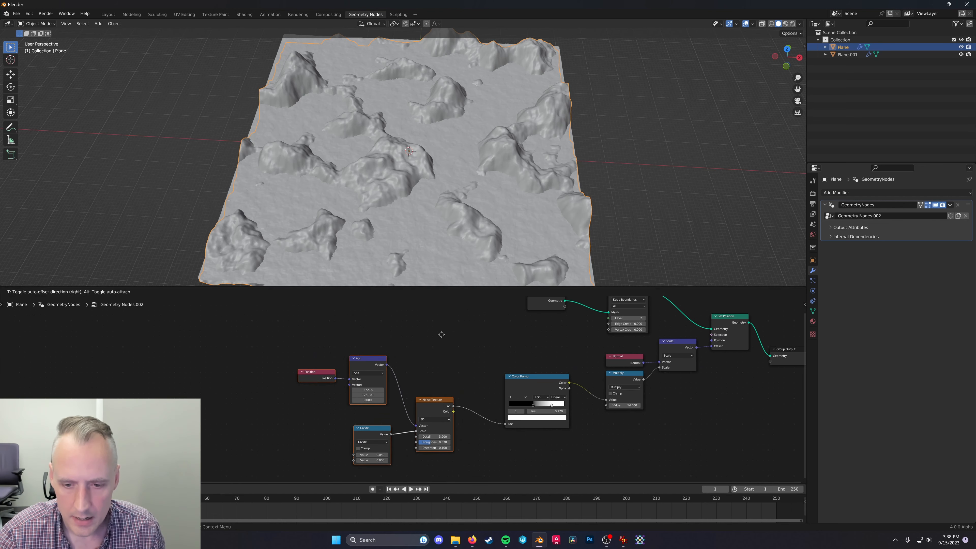
click(375, 358)
key(shift+d)
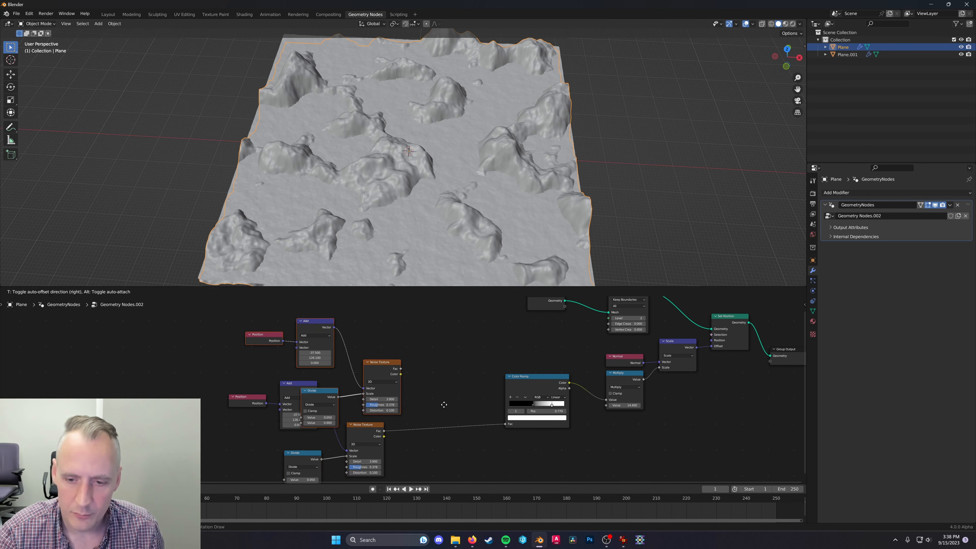
click(469, 372)
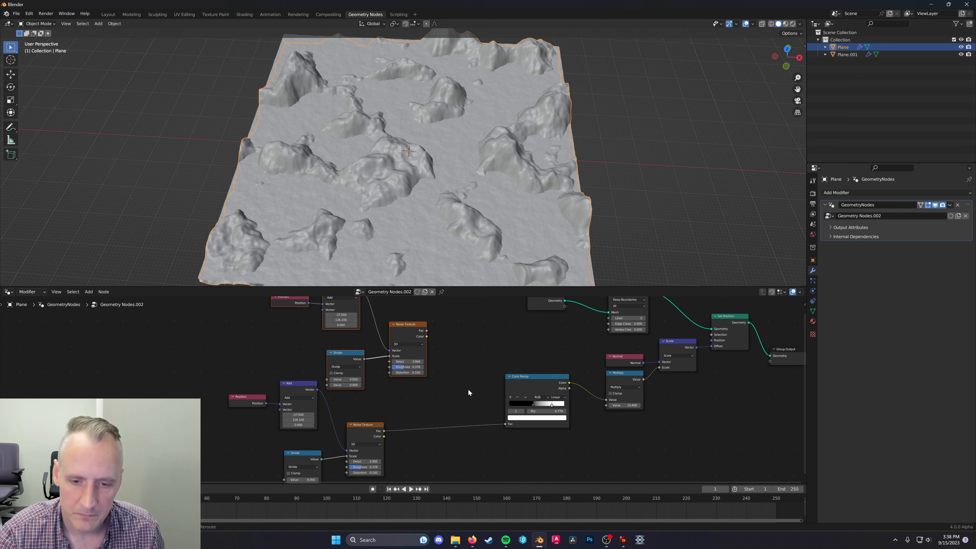
Step: Insert a Mix node on the noise-to-ramp link with the second noise in B
key(shift+a)
text(mi)
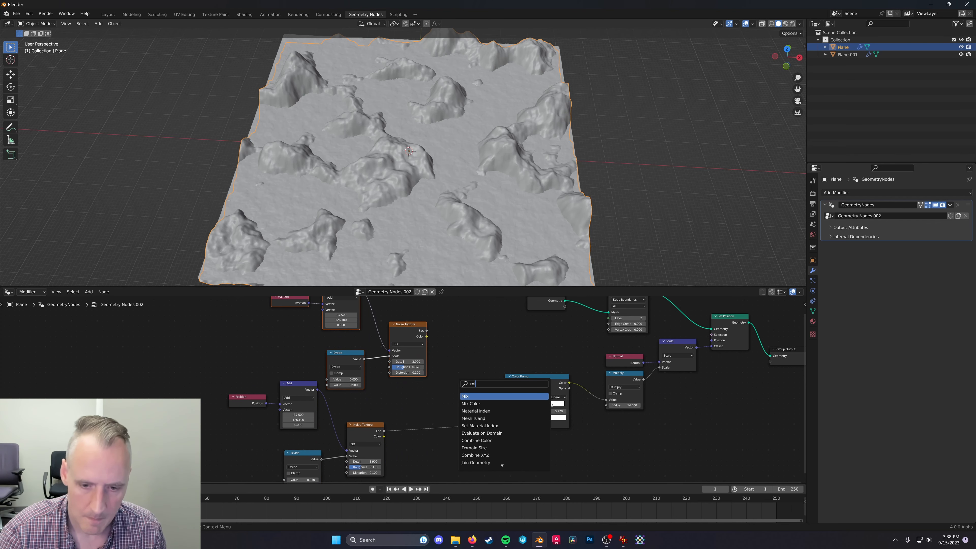
text(x)
key(Return)
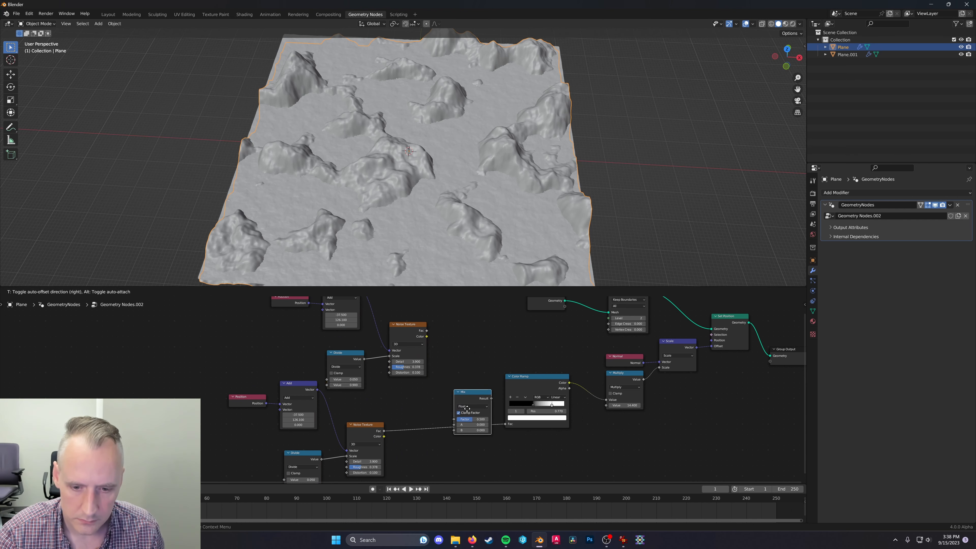
click(464, 403)
click(427, 333)
drag(441, 419, 447, 431)
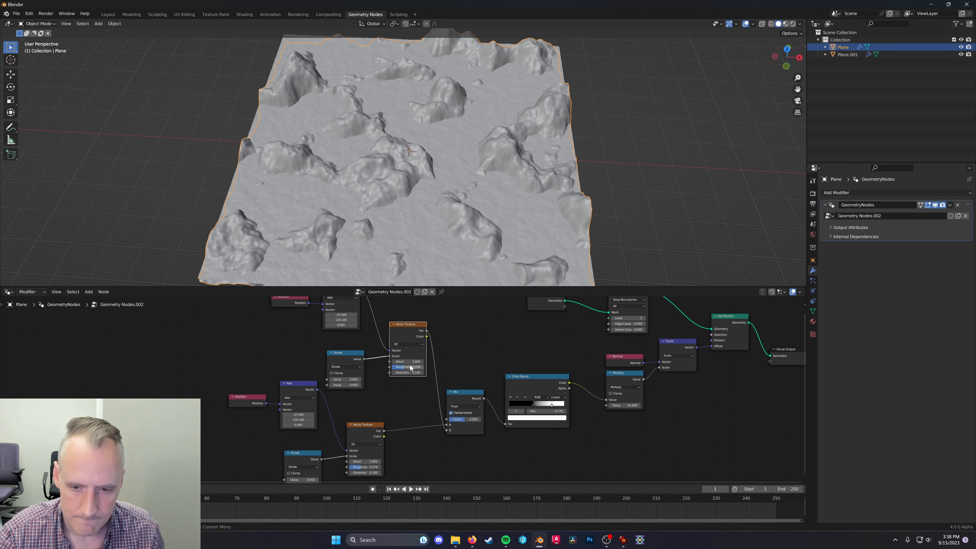
Step: Experiment with the second noise's Detail, X offset, Distortion and the Mix factor
drag(407, 362, 390, 361)
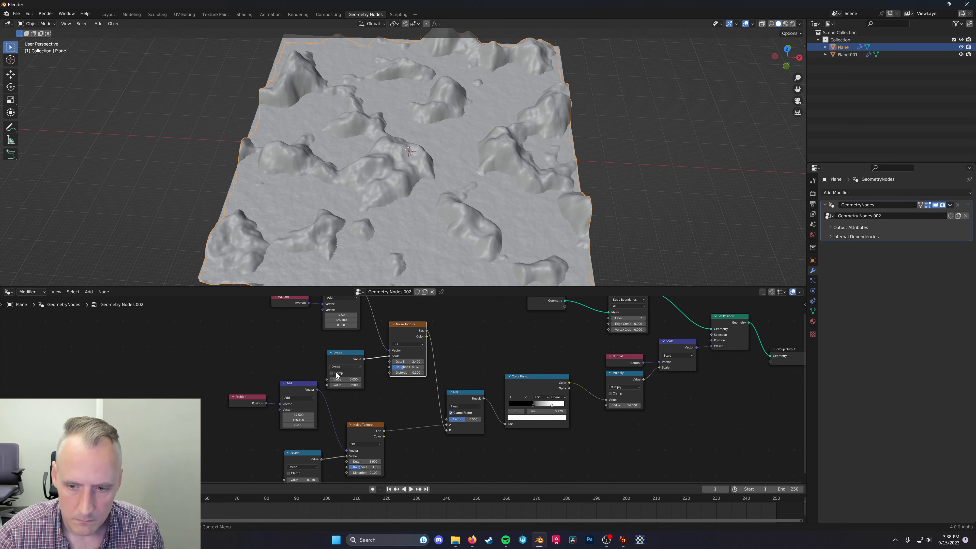
drag(341, 314, 355, 315)
middle_drag(459, 374, 527, 368)
drag(534, 412, 557, 412)
middle_drag(441, 254, 451, 175)
scroll(474, 354, up, 1)
scroll(473, 353, up, 1)
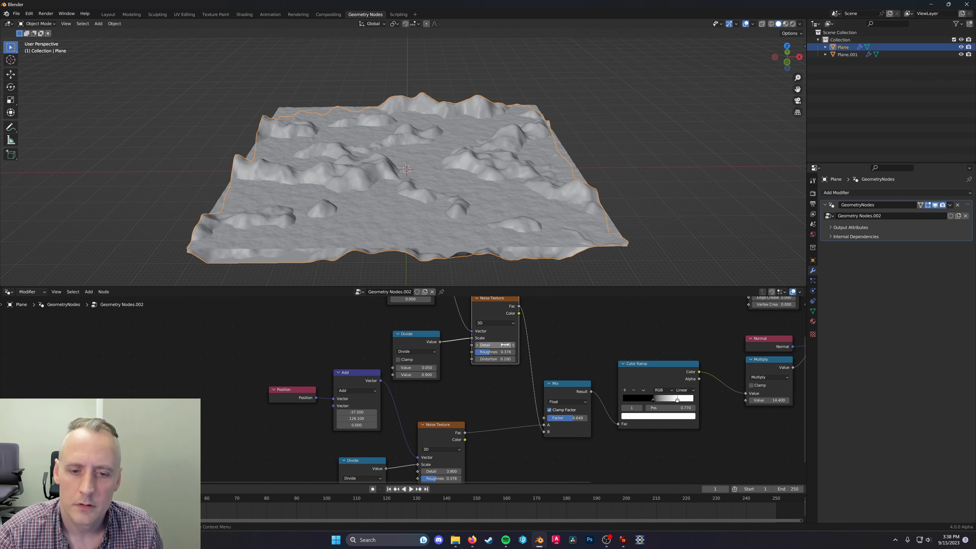
drag(501, 345, 488, 345)
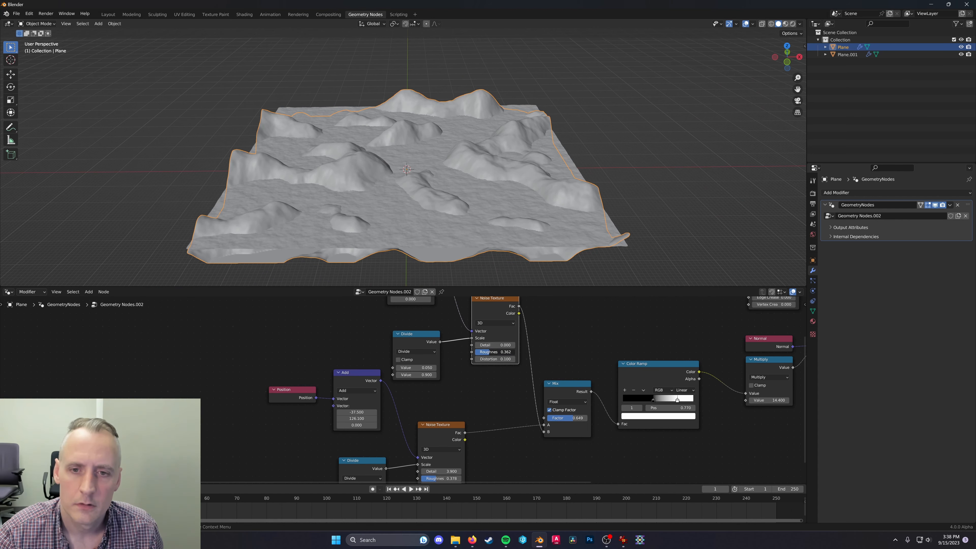
drag(494, 359, 510, 358)
scroll(494, 359, down, 7)
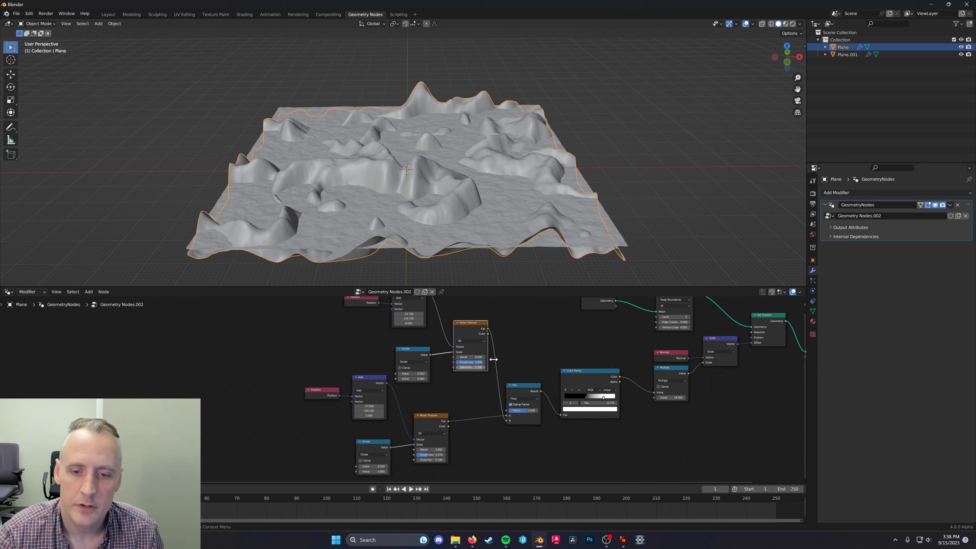
Step: Undo back to before the Mix node so one Noise Texture feeds the ramp
key(ctrl+z)
key(ctrl+z)
key(ctrl+z)
key(ctrl+z)
key(ctrl+z)
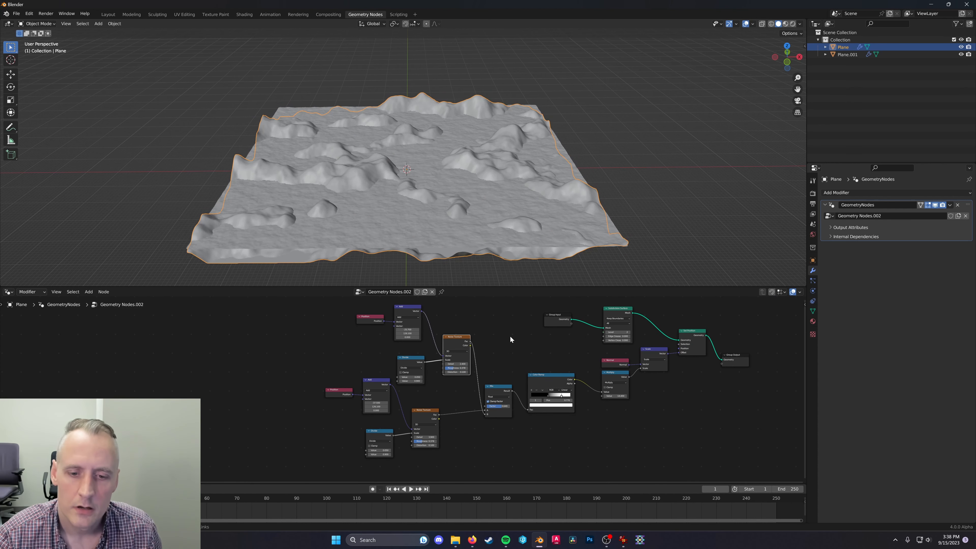
key(ctrl+z)
key(ctrl+z)
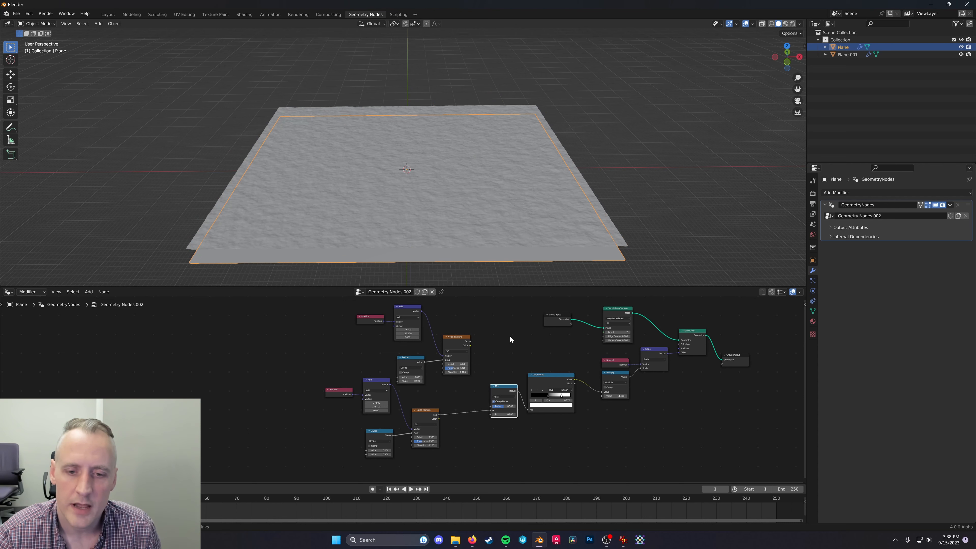
key(ctrl+z)
scroll(509, 381, up, 5)
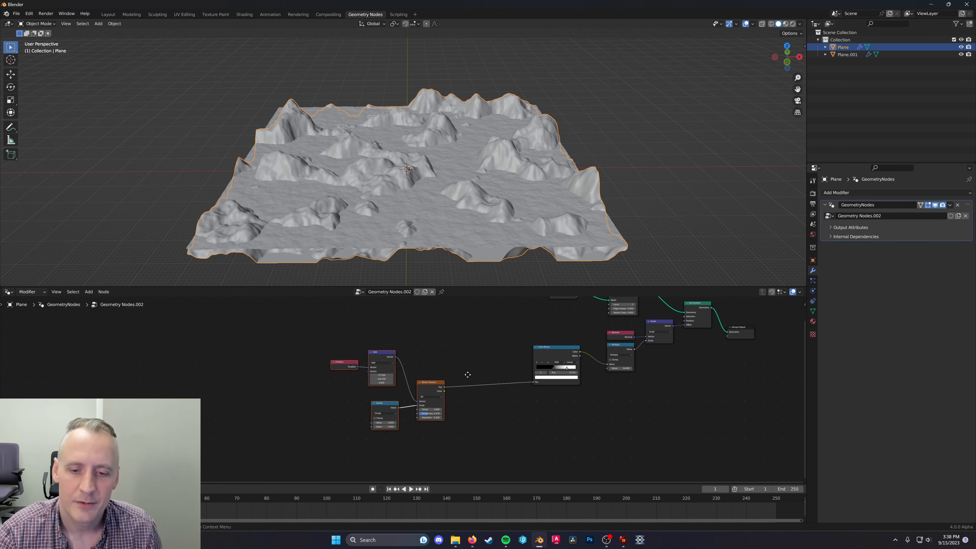
scroll(508, 385, up, 1)
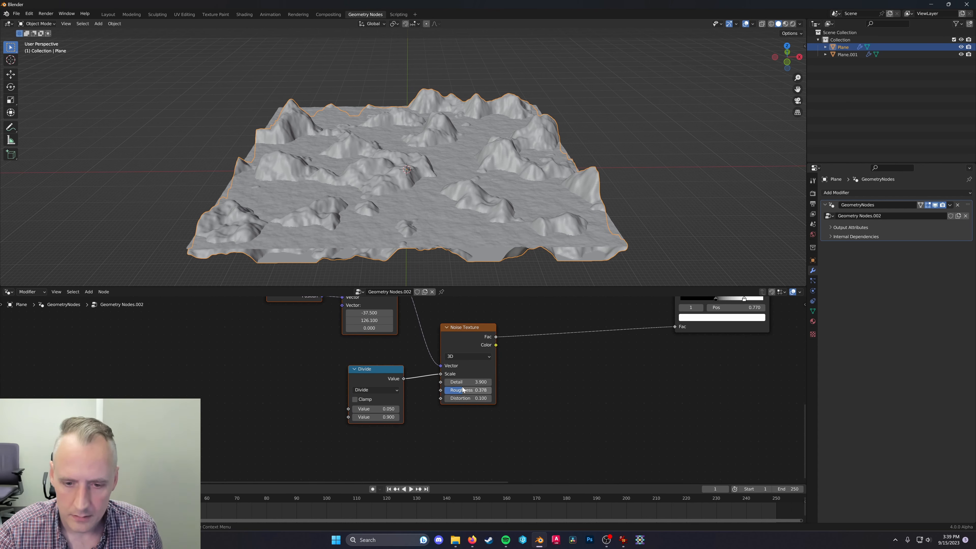
Step: Set the terrain noise offset to X -186.4, Y 209.4
middle_drag(434, 348, 490, 405)
drag(423, 370, 454, 370)
middle_drag(441, 242, 448, 265)
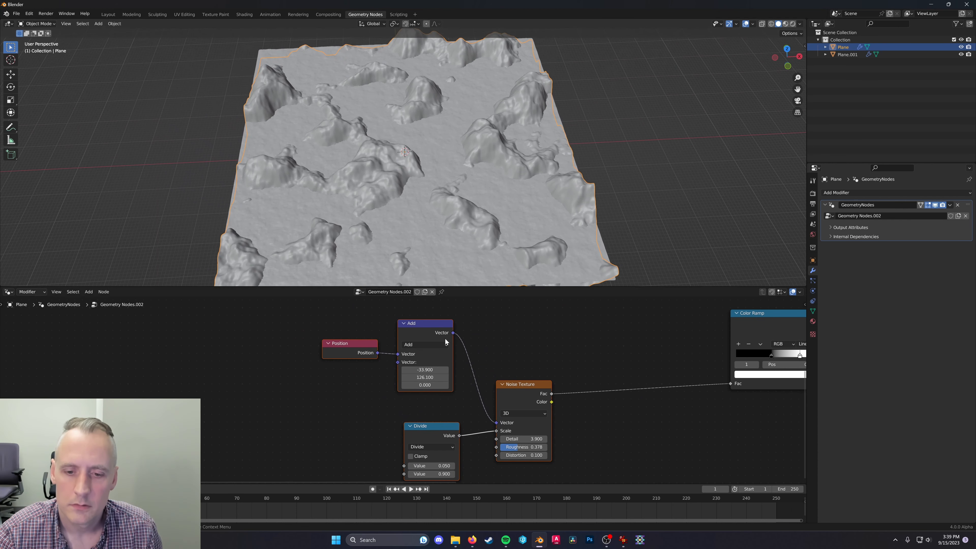
drag(425, 370, 23, 369)
drag(424, 377, 473, 377)
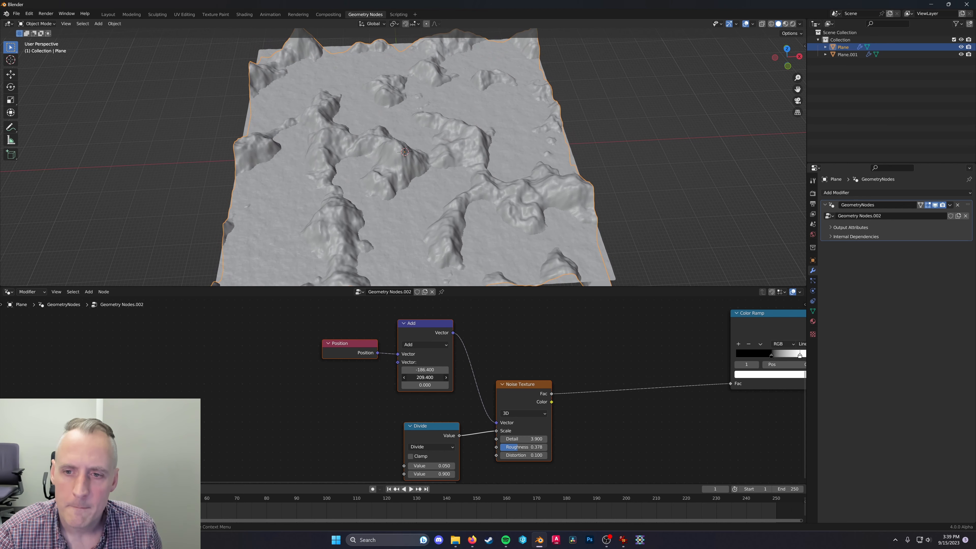
Step: Orbit and zoom around the new terrain, then select Plane.001
middle_drag(378, 255, 351, 219)
scroll(365, 207, up, 3)
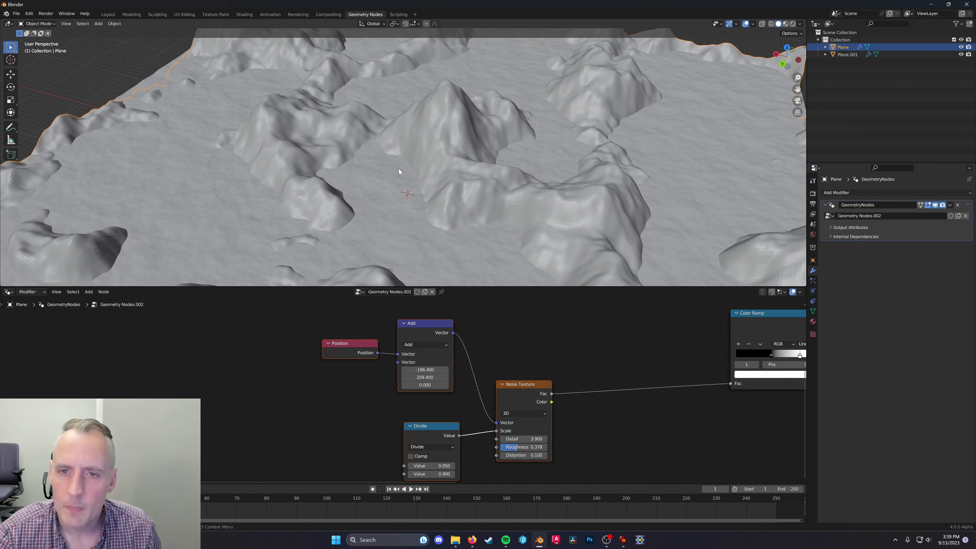
scroll(403, 154, up, 2)
middle_drag(412, 168, 285, 191)
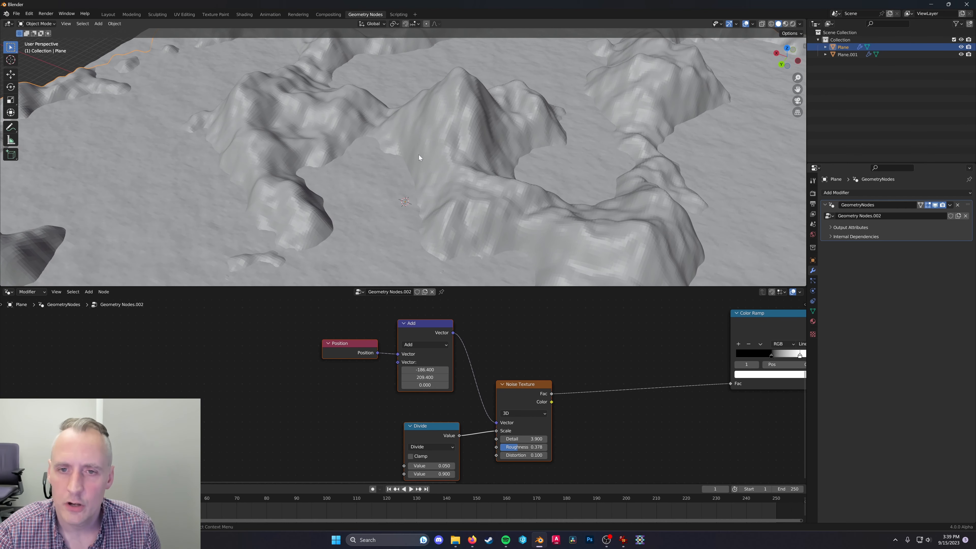
shift+middle_drag(452, 213, 489, 177)
click(418, 183)
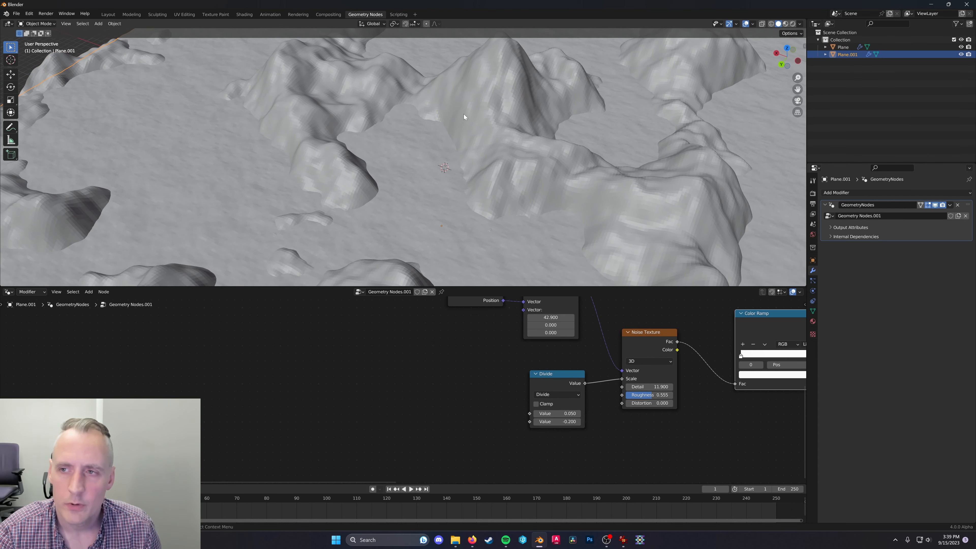
Step: Raise Plane.001 slightly along Z
key(g)
key(z)
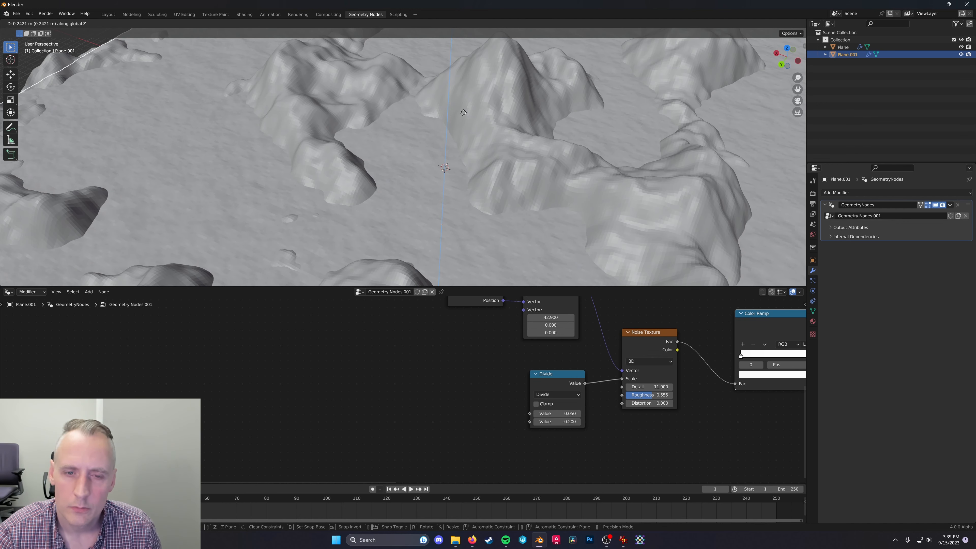
click(463, 113)
Step: Try darkening a Color Ramp stop's colour, then undo it
middle_drag(442, 365, 300, 399)
middle_drag(597, 339, 527, 335)
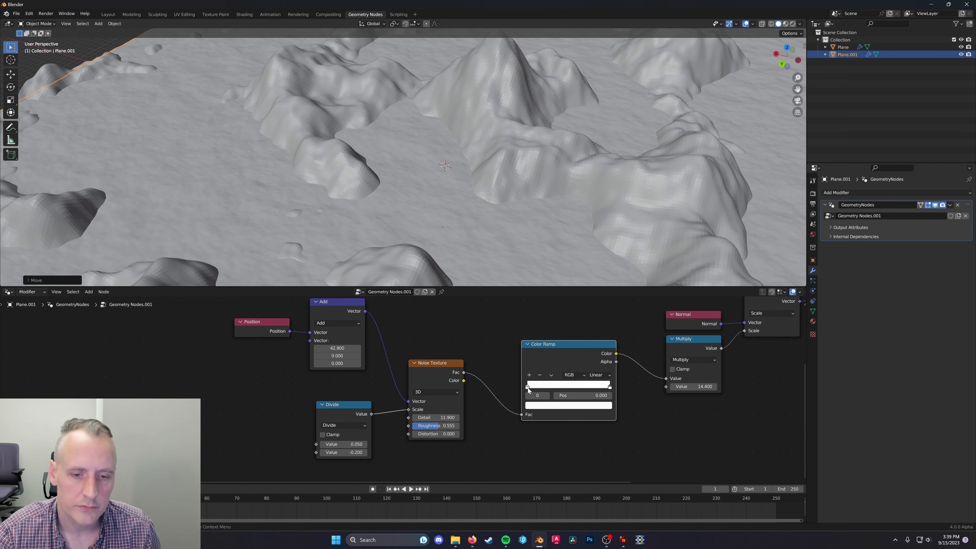
click(537, 406)
drag(592, 323, 591, 319)
key(ctrl+z)
Step: Move the terrain Plane's Color Ramp stop to position 0.728 and orbit to inspect
click(519, 147)
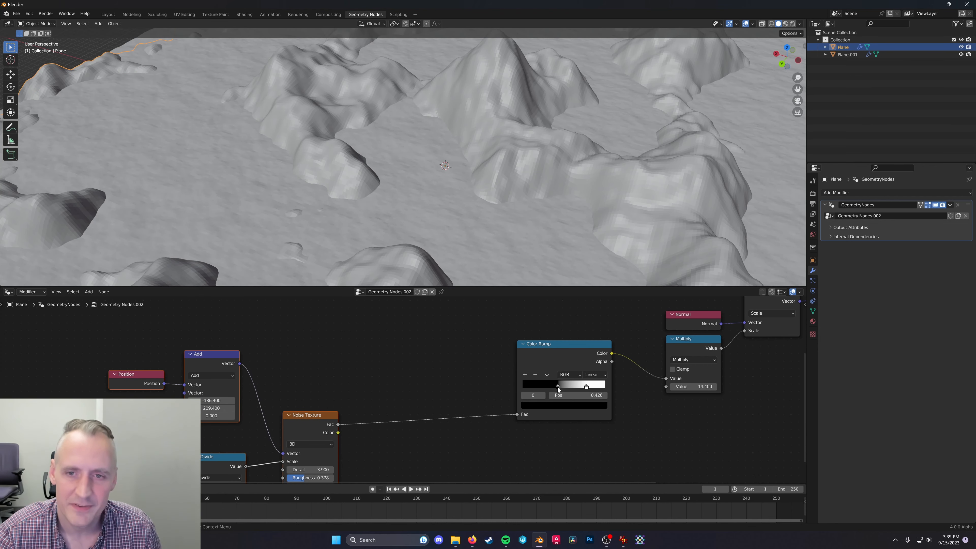
drag(558, 387, 582, 388)
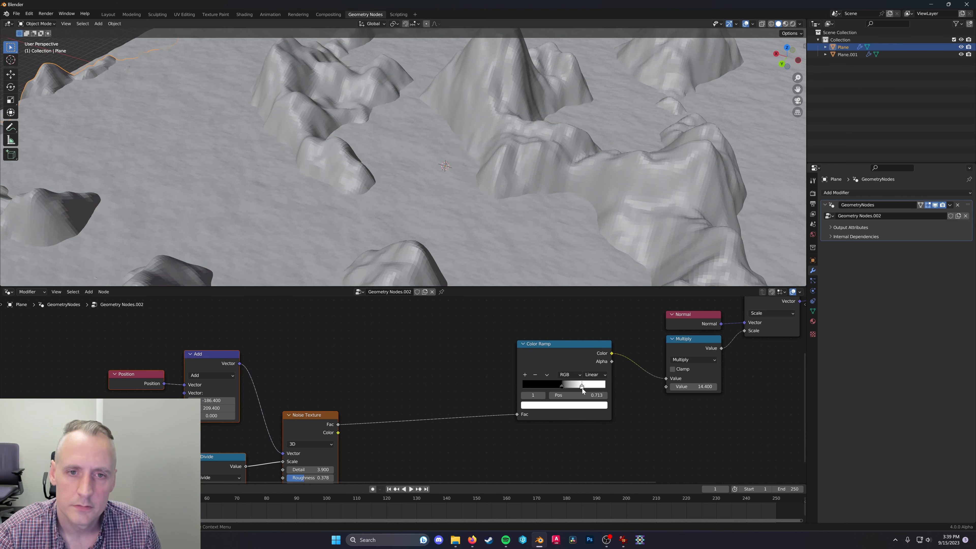
scroll(477, 169, down, 6)
middle_drag(493, 171, 520, 168)
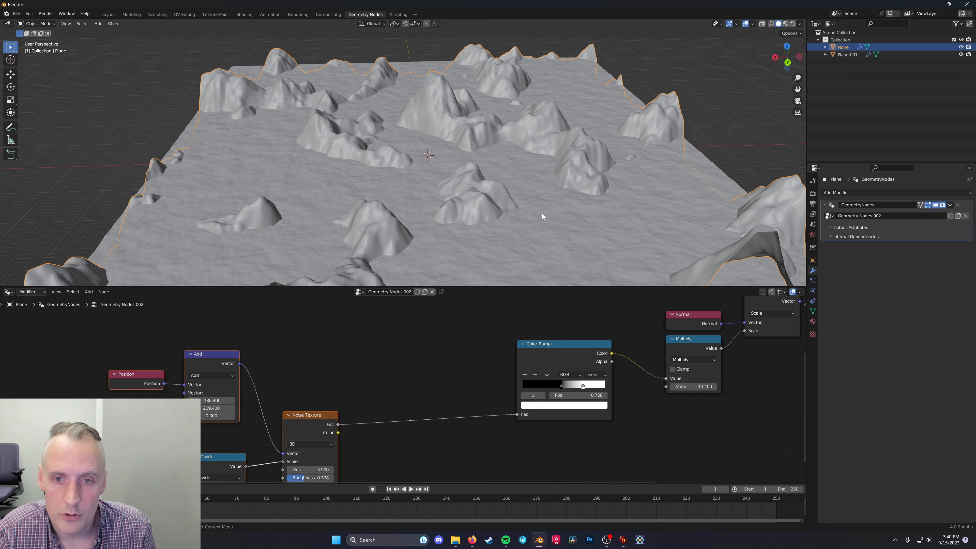
mouse_move(579, 221)
middle_down()
mouse_move(551, 206)
mouse_move(605, 237)
mouse_move(622, 234)
mouse_move(579, 226)
middle_up()
Step: Lower Plane.001 about 2 m along Z
click(518, 184)
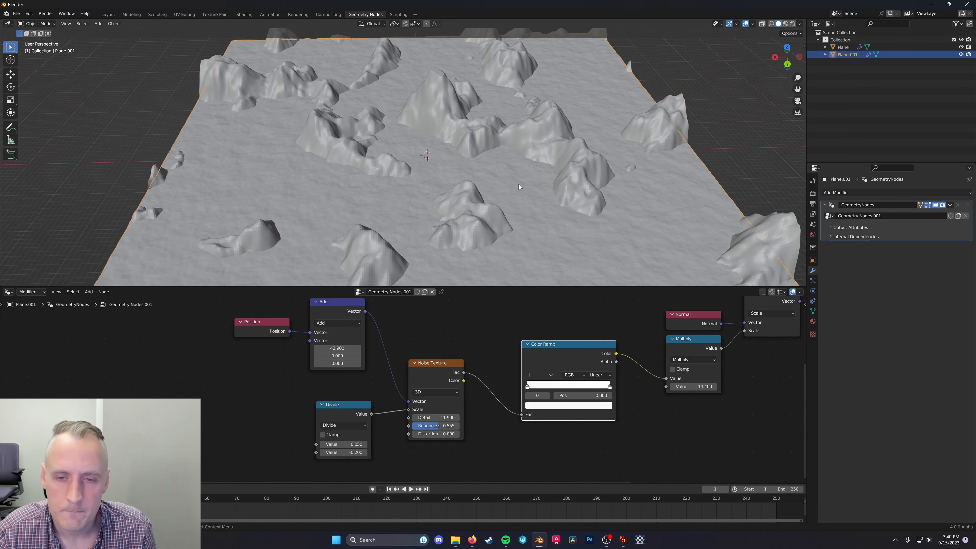
key(g)
key(z)
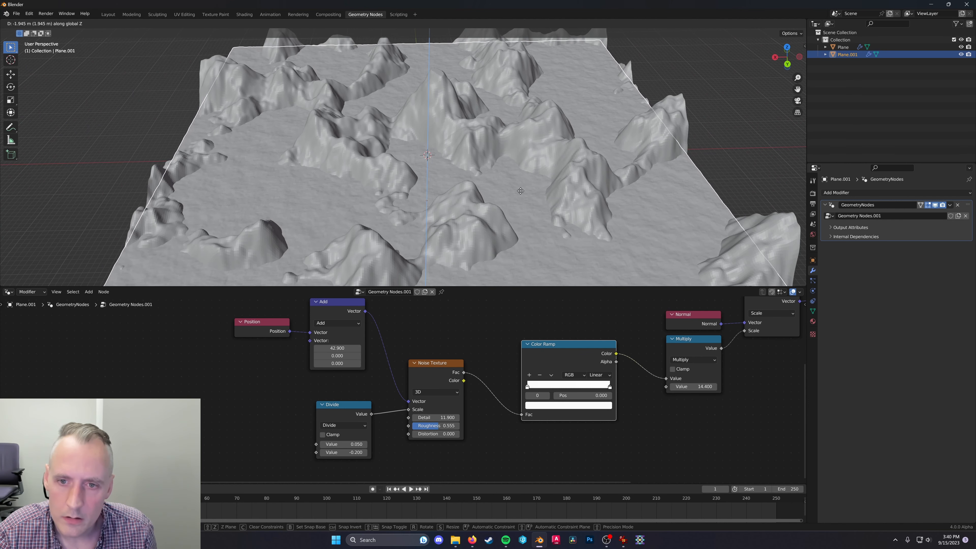
click(520, 192)
middle_drag(520, 191, 561, 181)
scroll(590, 168, up, 3)
Step: Fine-tune Plane.001's height, then reselect the terrain Plane
key(g)
key(z)
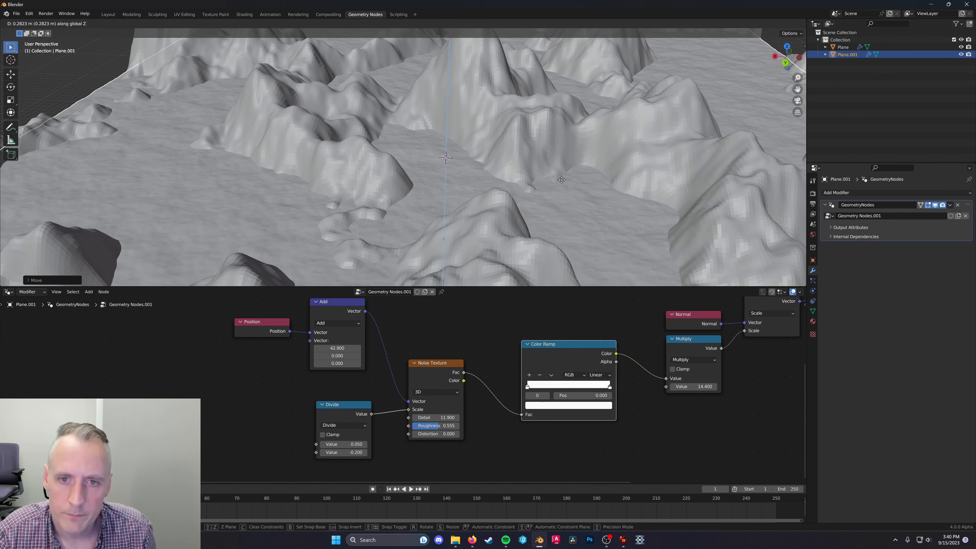
click(549, 160)
click(544, 153)
middle_drag(609, 329, 416, 438)
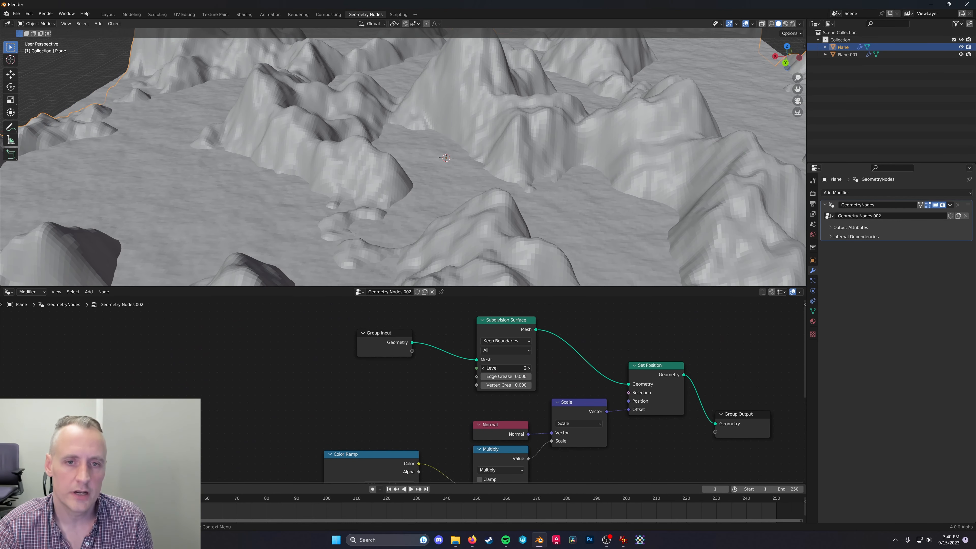
Step: Set the terrain's Subdivision Surface level to 3 and noise Detail to 9.6
click(529, 368)
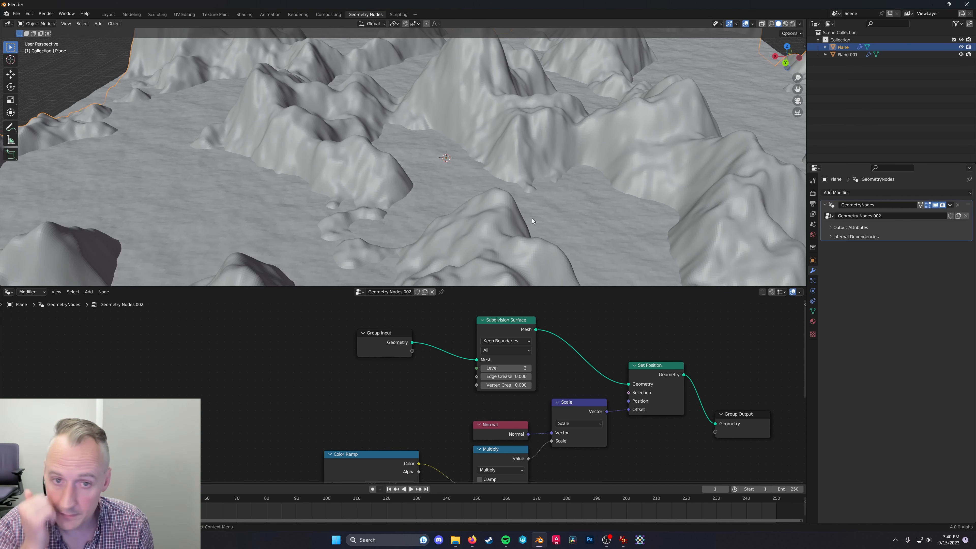
middle_drag(418, 410, 588, 289)
middle_drag(376, 449, 524, 394)
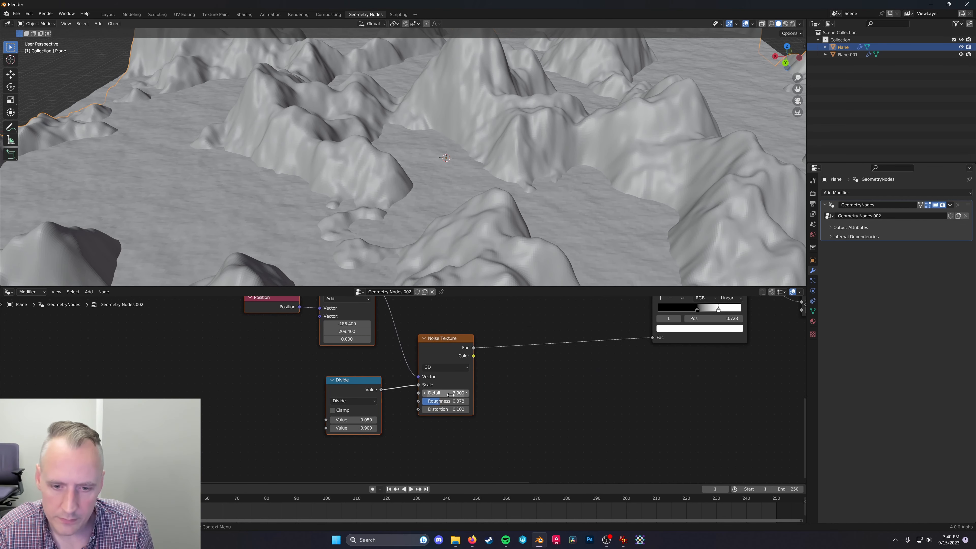
drag(445, 393, 499, 393)
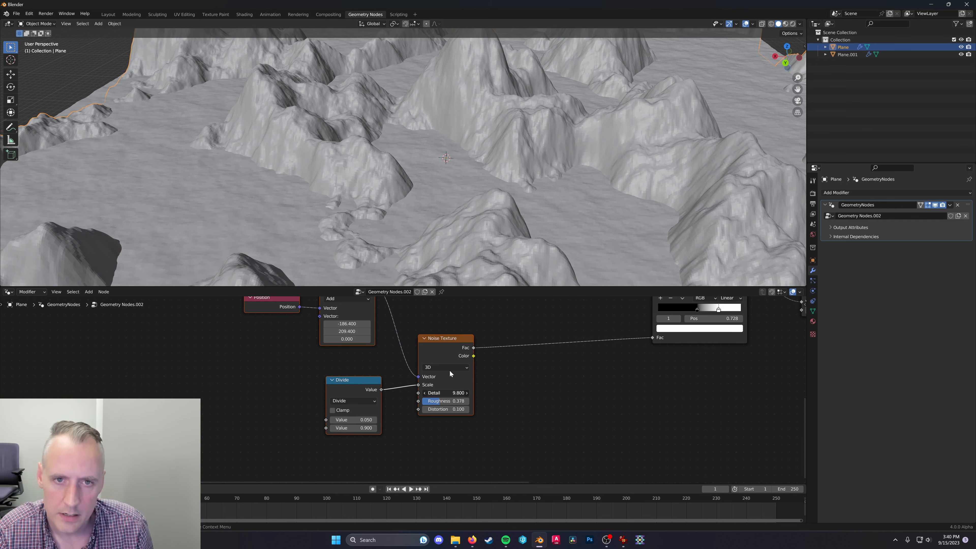
middle_drag(504, 138, 470, 152)
Step: Slide the lower plane's Color Ramp white stop to Pos 0.740, leaving scattered rocky peaks on wider flat ground
scroll(443, 146, up, 4)
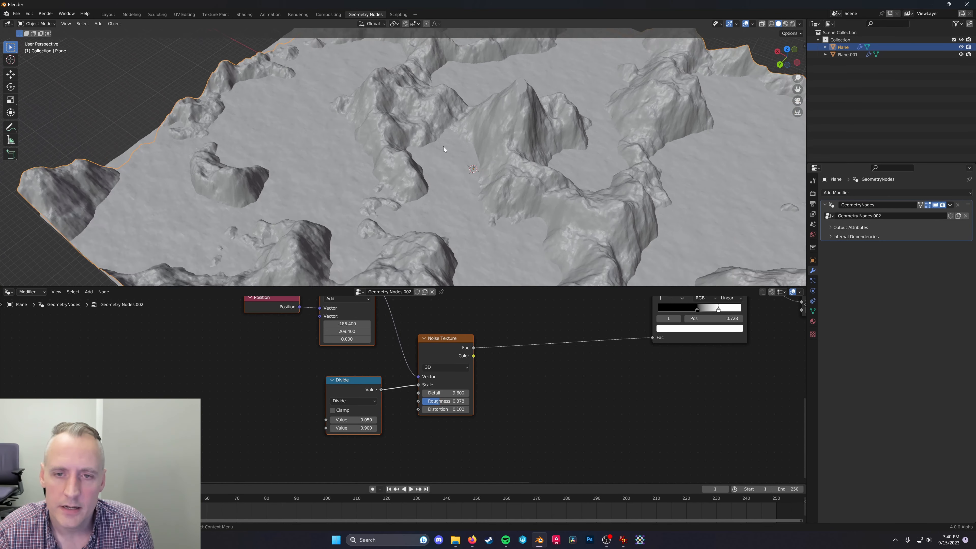
shift+middle_drag(510, 117, 428, 132)
scroll(428, 133, up, 3)
scroll(417, 129, down, 1)
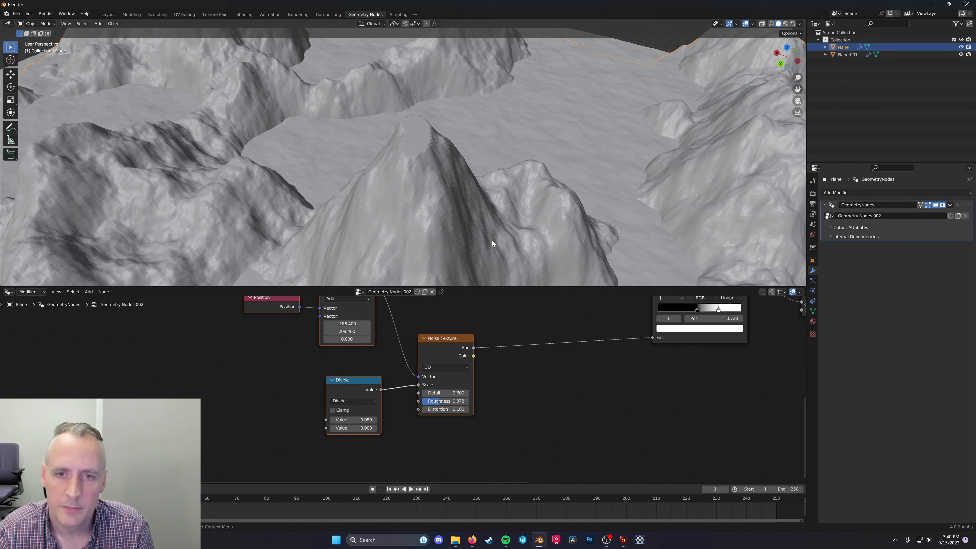
middle_drag(600, 327, 525, 368)
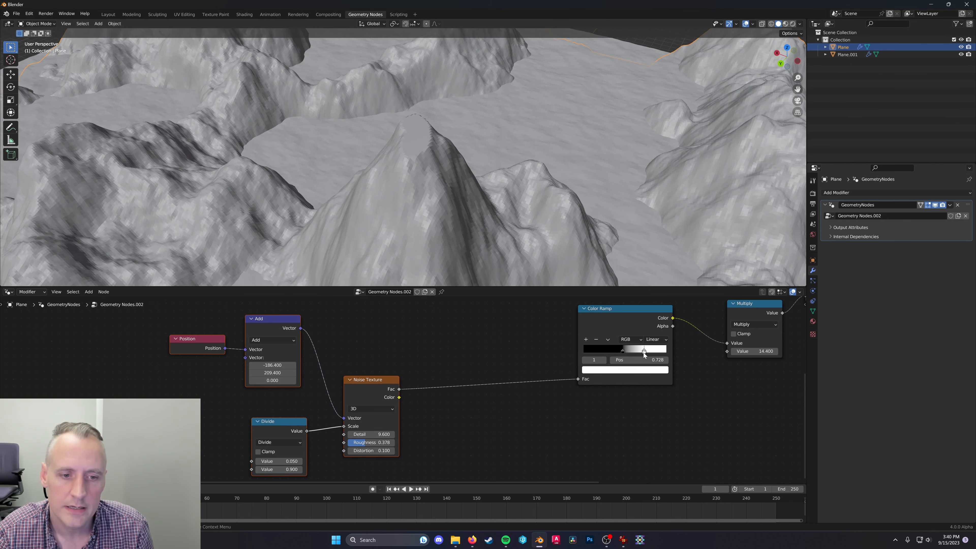
mouse_move(645, 352)
mouse_down()
mouse_move(656, 354)
mouse_move(644, 352)
mouse_up()
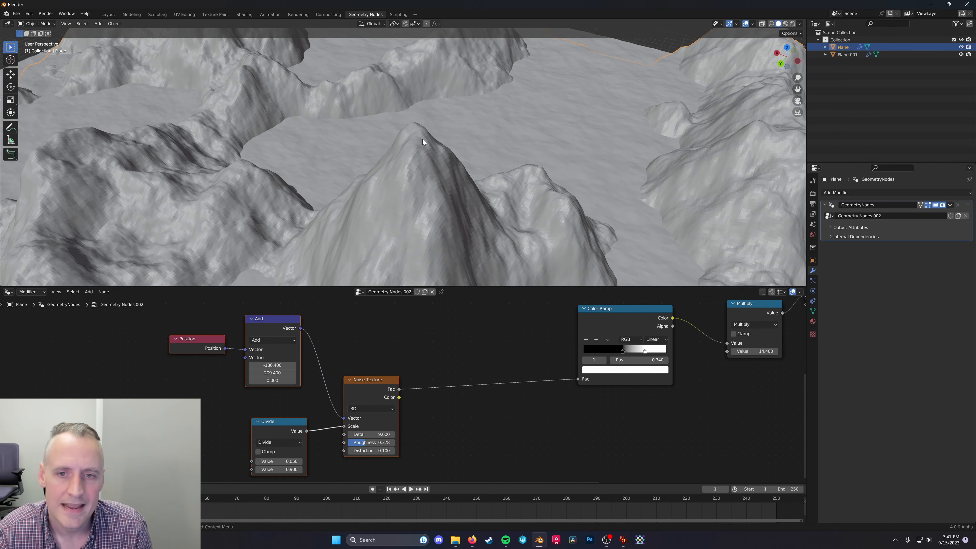
scroll(431, 148, down, 5)
shift+middle_drag(428, 189, 430, 140)
scroll(452, 121, down, 2)
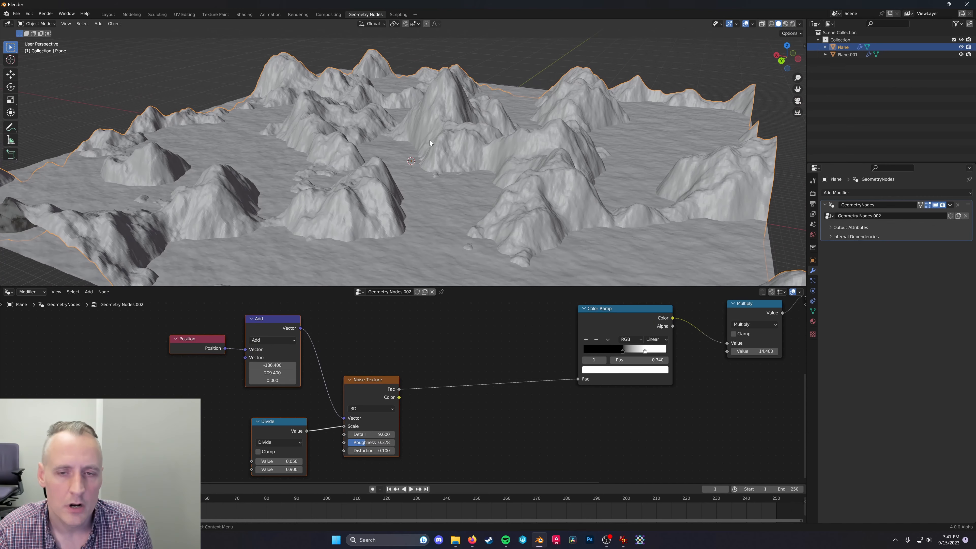
Step: Enlarge the Node Editor area and recentre the lower plane's node tree in it
click(812, 321)
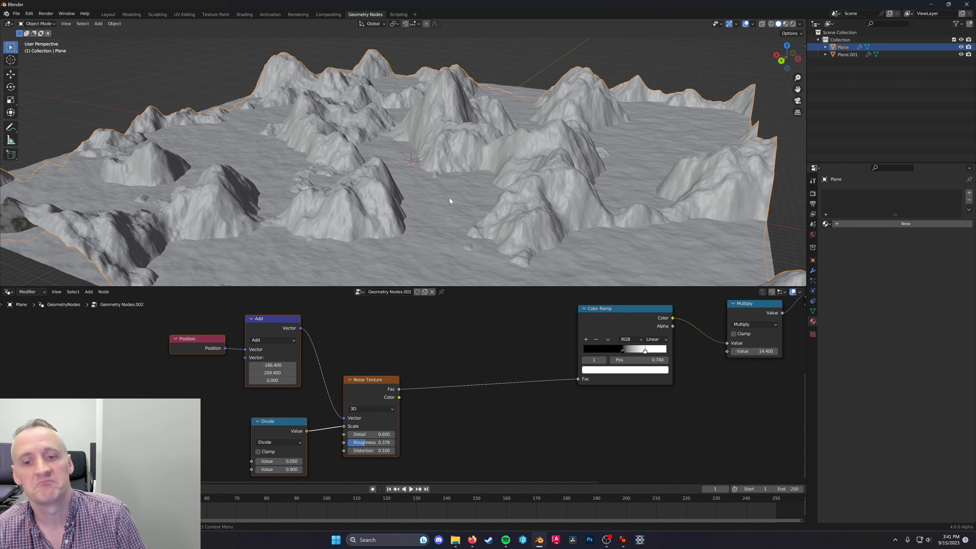
scroll(466, 320, down, 2)
scroll(466, 320, down, 2)
middle_drag(484, 342, 408, 335)
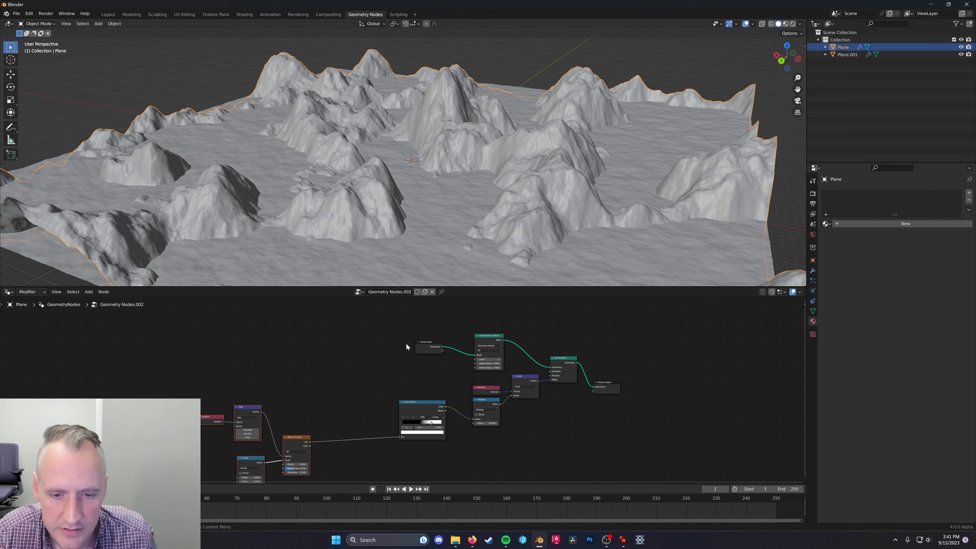
middle_drag(495, 365, 477, 327)
scroll(597, 339, up, 5)
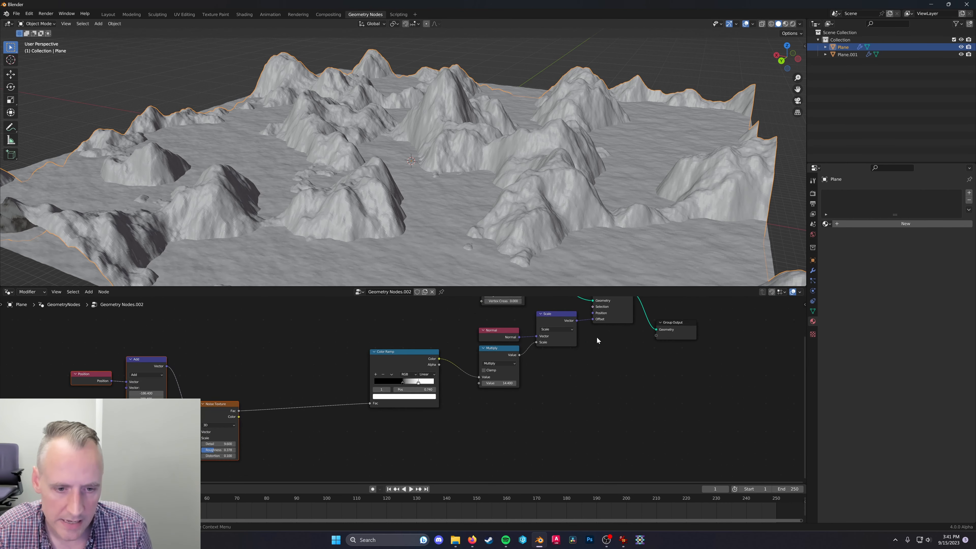
drag(597, 286, 595, 62)
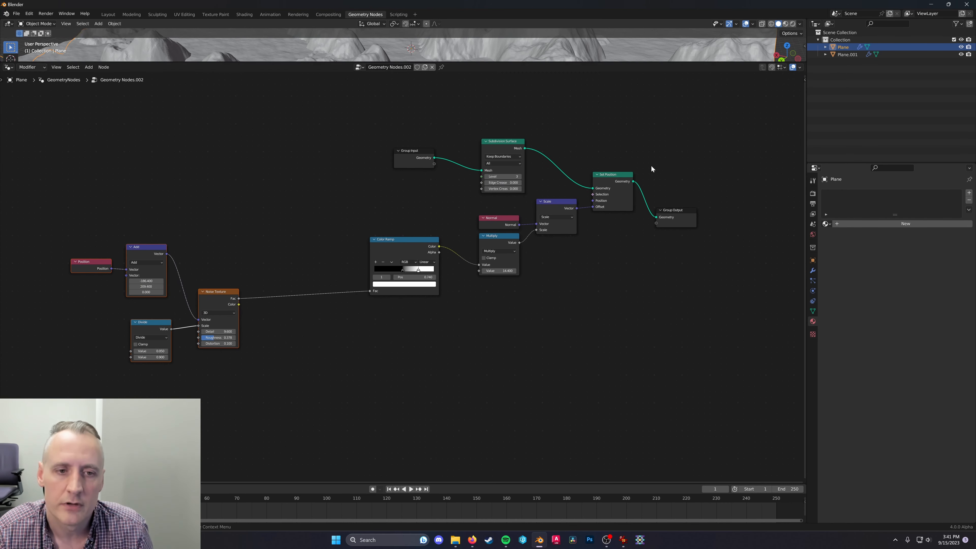
scroll(653, 173, up, 3)
middle_drag(675, 200, 587, 288)
Step: Pack Set Position, Scale, Subdivision Surface, Group Input, Multiply and Normal closer together
drag(600, 225, 624, 274)
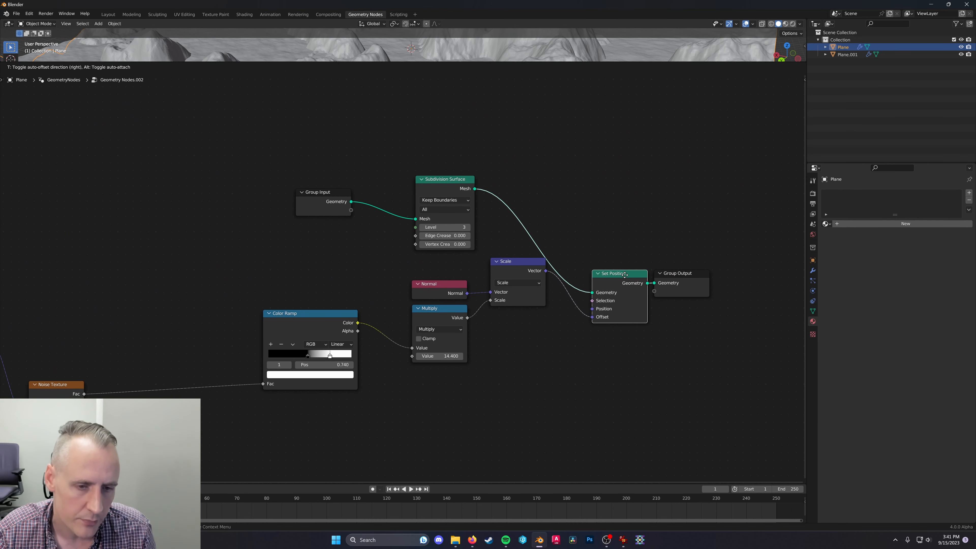
drag(535, 264, 574, 310)
drag(463, 180, 568, 226)
click(318, 191)
drag(318, 191, 476, 246)
drag(452, 308, 497, 337)
drag(453, 283, 499, 313)
Step: Line up Color Ramp, Noise Texture, Add, Divide and Position beside Multiply
drag(338, 315, 427, 368)
middle_drag(276, 306, 460, 224)
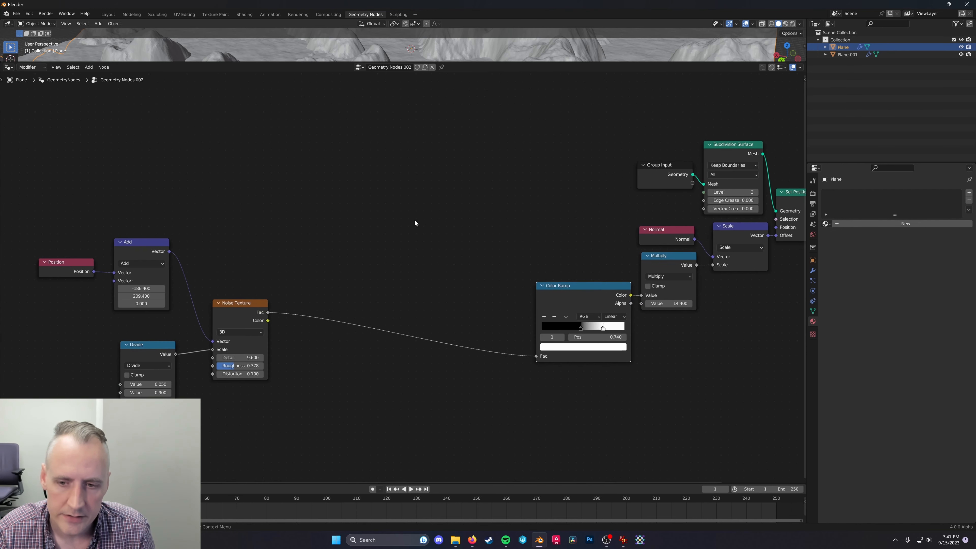
drag(249, 307, 505, 350)
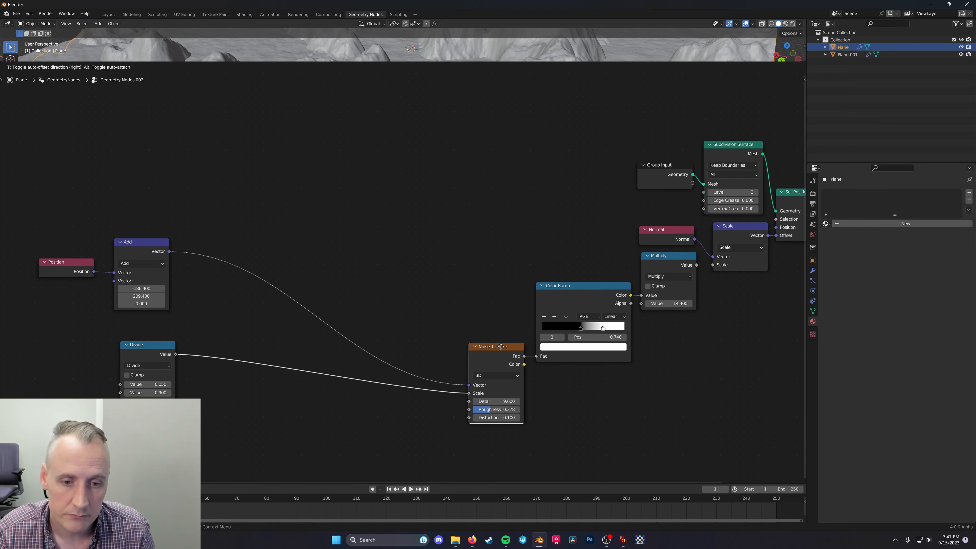
drag(133, 241, 415, 303)
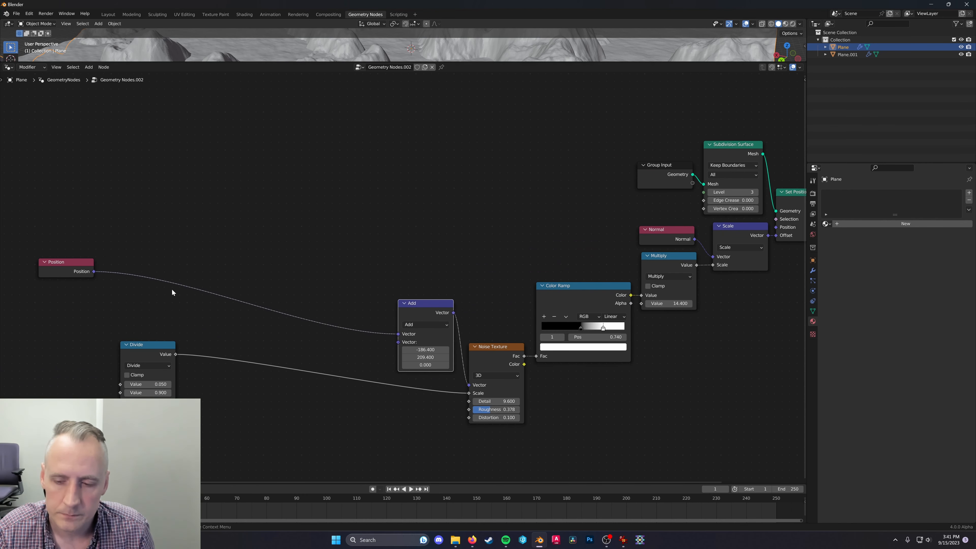
drag(171, 349, 451, 384)
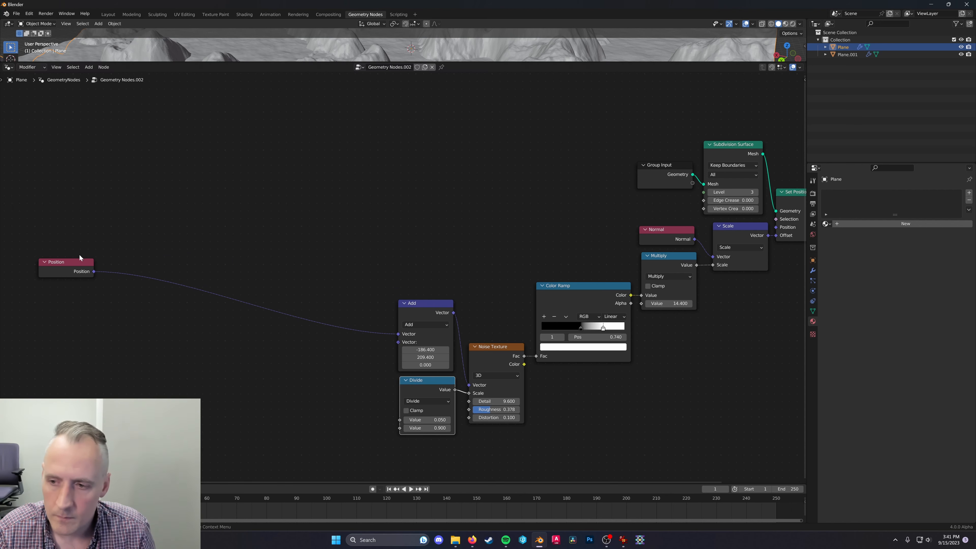
drag(82, 262, 377, 326)
Step: Bring Group Output into view and nudge Group Input slightly left and down
middle_drag(729, 212, 430, 238)
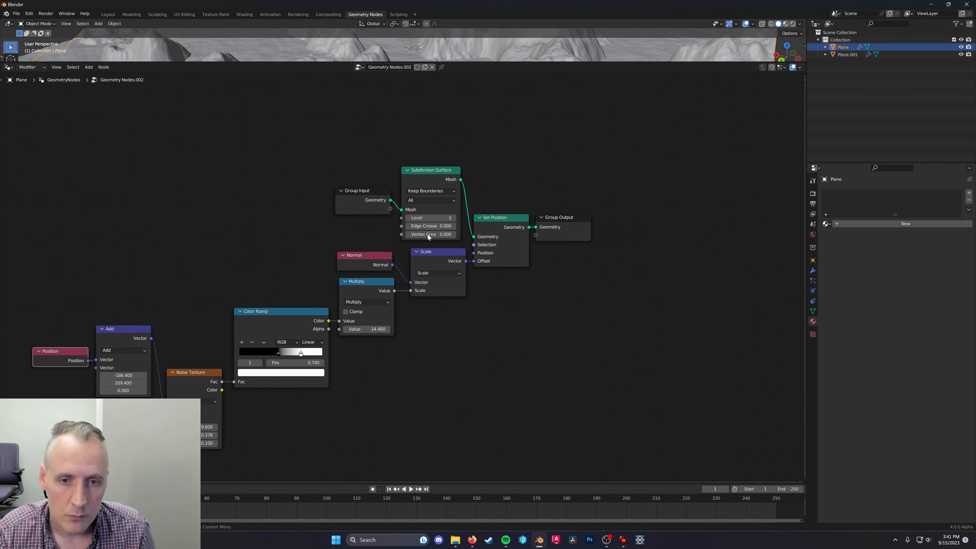
scroll(552, 155, up, 5)
middle_drag(618, 119, 562, 218)
scroll(539, 199, up, 2)
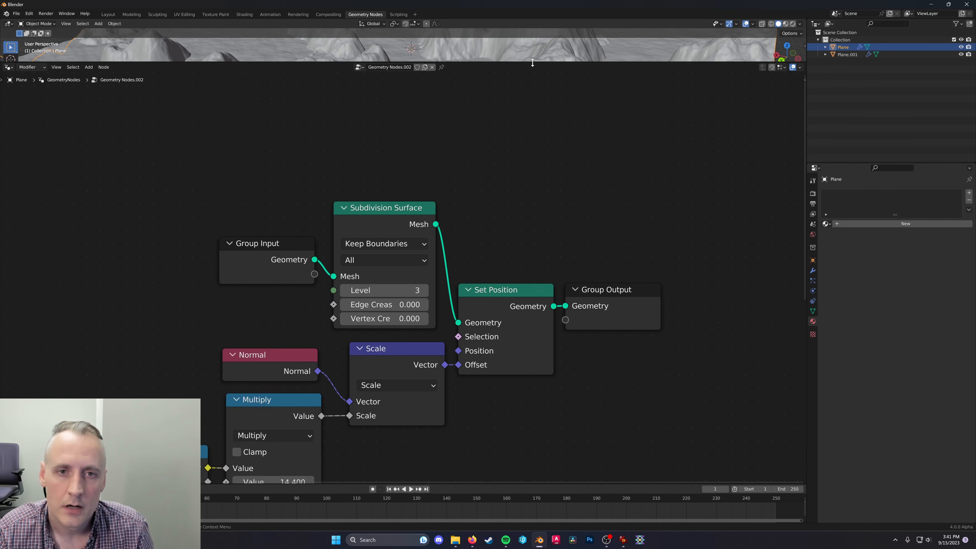
middle_drag(602, 267, 604, 239)
drag(271, 216, 263, 226)
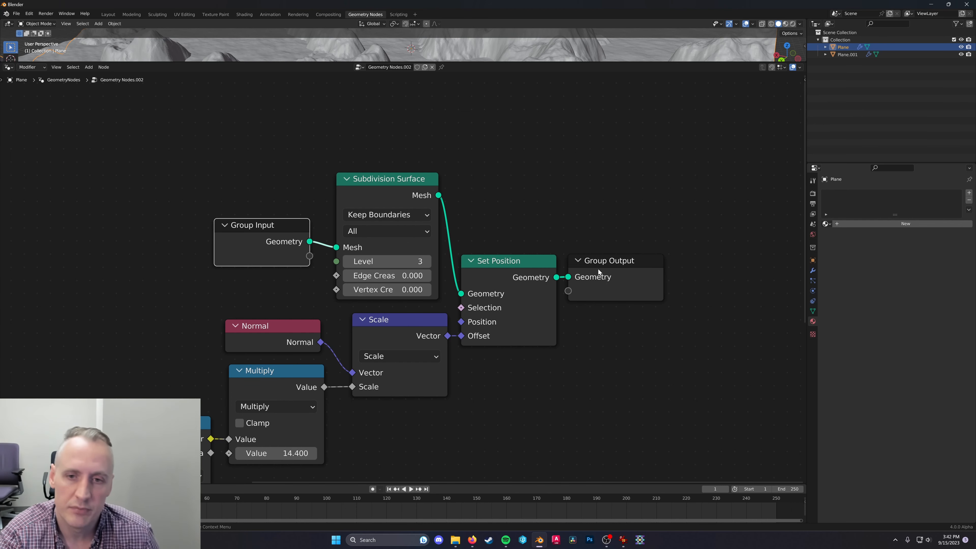
Step: Zoom out and box-select the lower Normal, Multiply, Scale and Color Ramp nodes
middle_drag(571, 294, 639, 241)
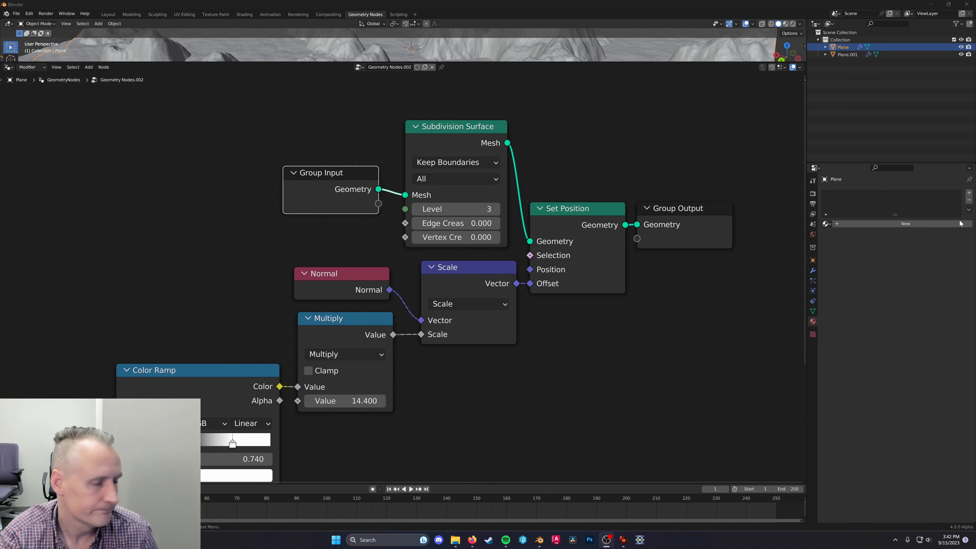
middle_drag(573, 216, 641, 176)
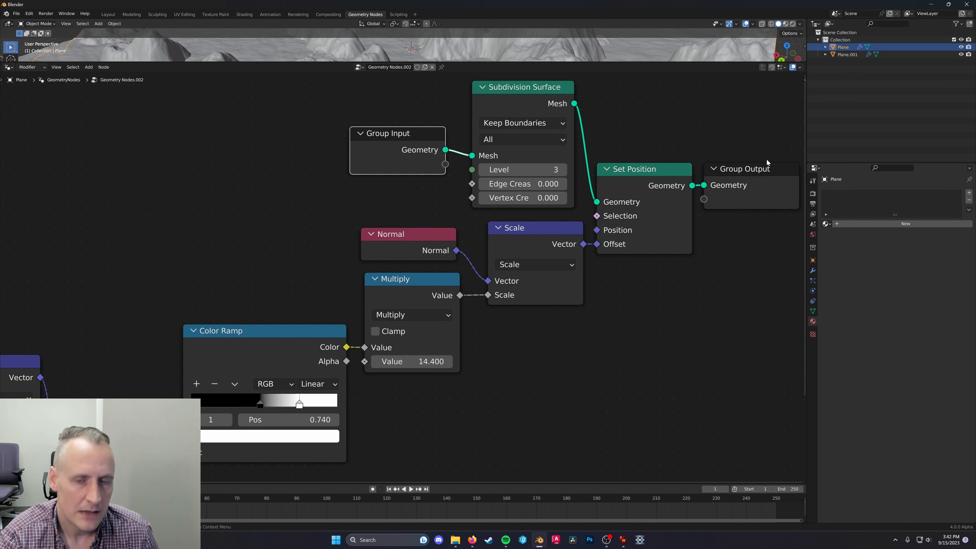
scroll(643, 183, down, 2)
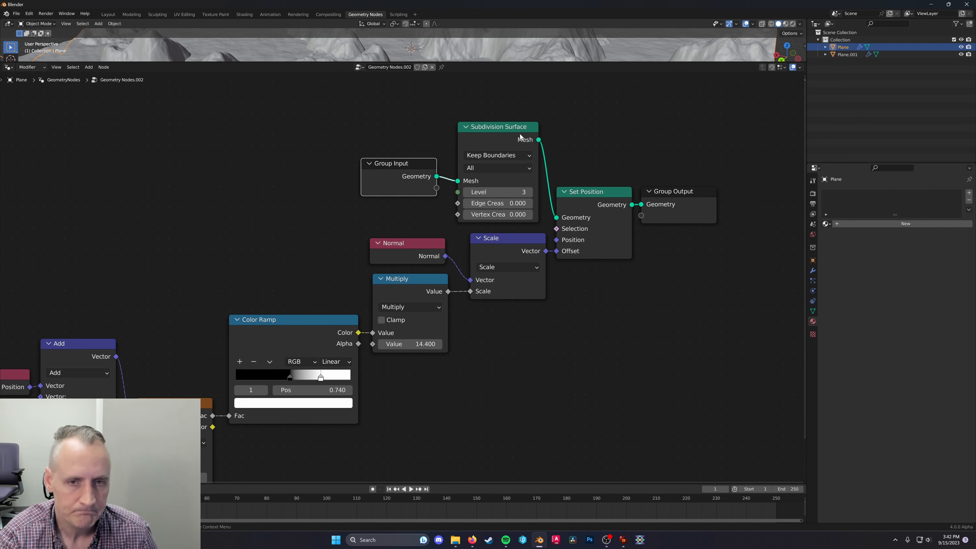
scroll(499, 246, down, 2)
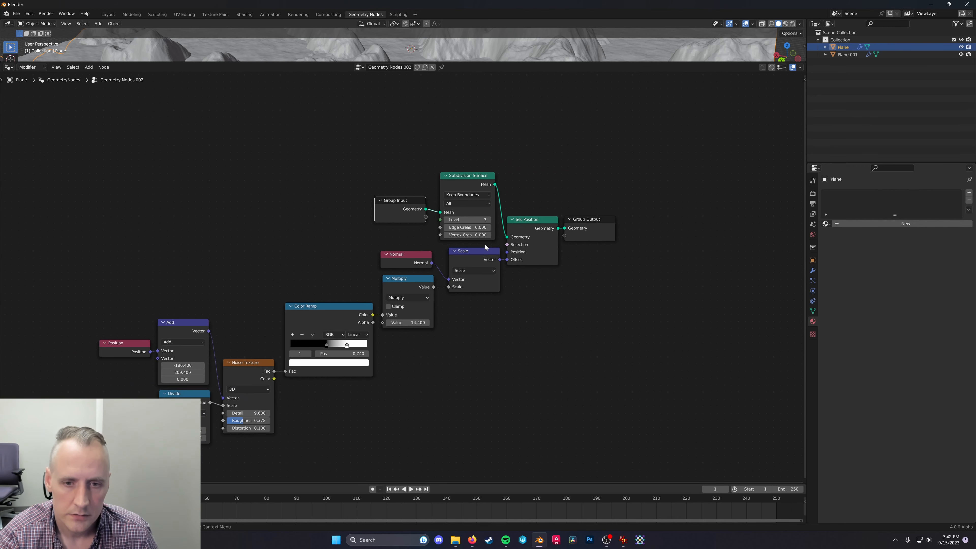
drag(484, 246, 105, 441)
Step: Drop the lower node group down-left and nudge Subdivision Surface down and right
key(g)
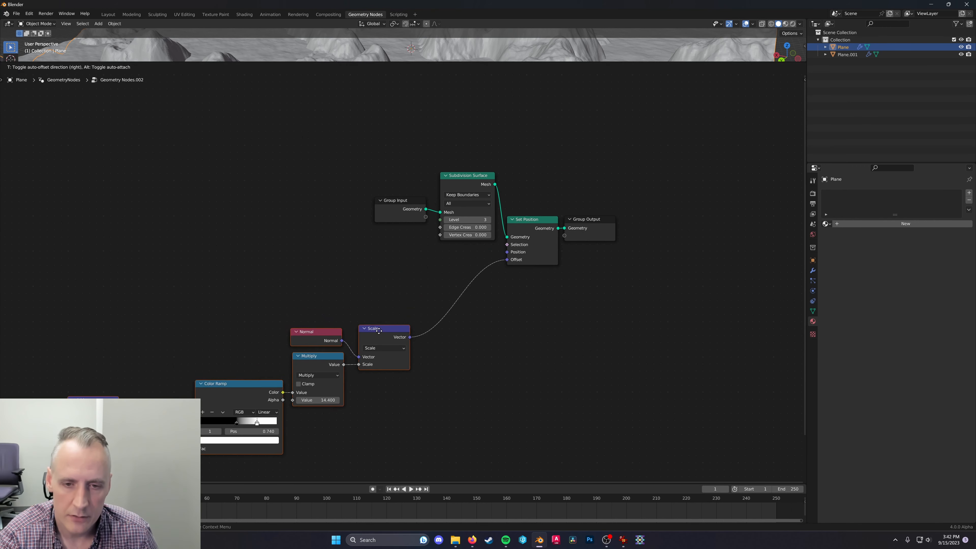
click(378, 331)
scroll(434, 250, up, 4)
drag(511, 125, 515, 143)
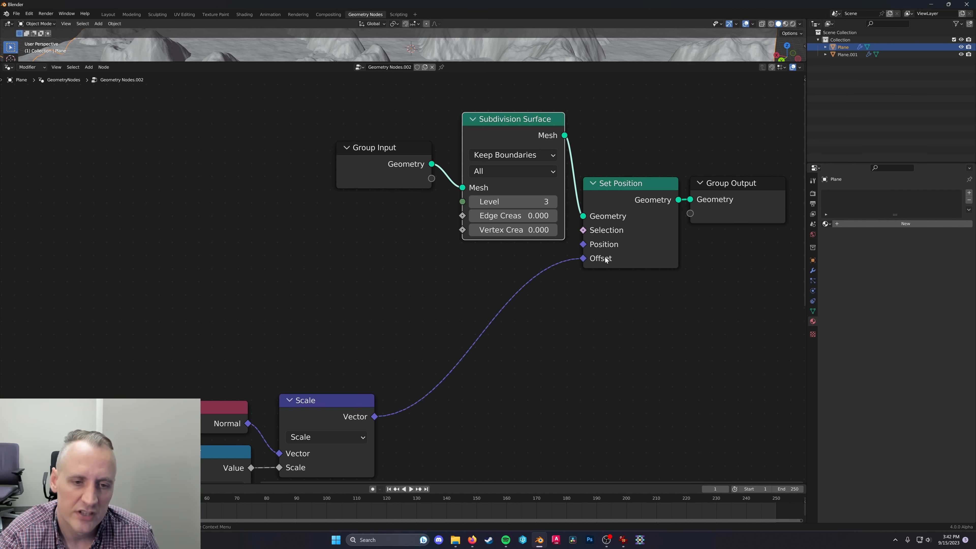
mouse_move(597, 264)
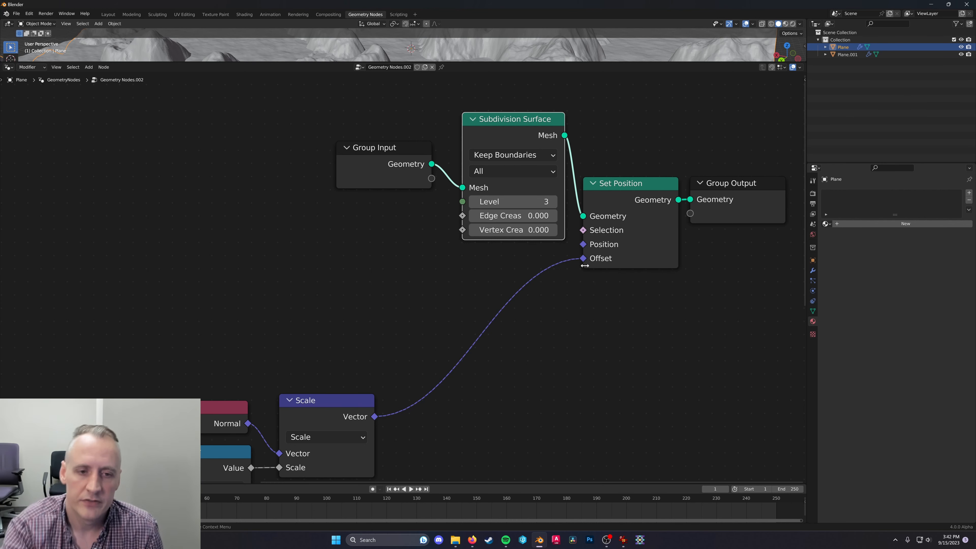
Step: Move the eight nodes from Position to Scale up beside Set Position, forming a compact chain
scroll(551, 274, down, 6)
middle_drag(483, 316, 638, 188)
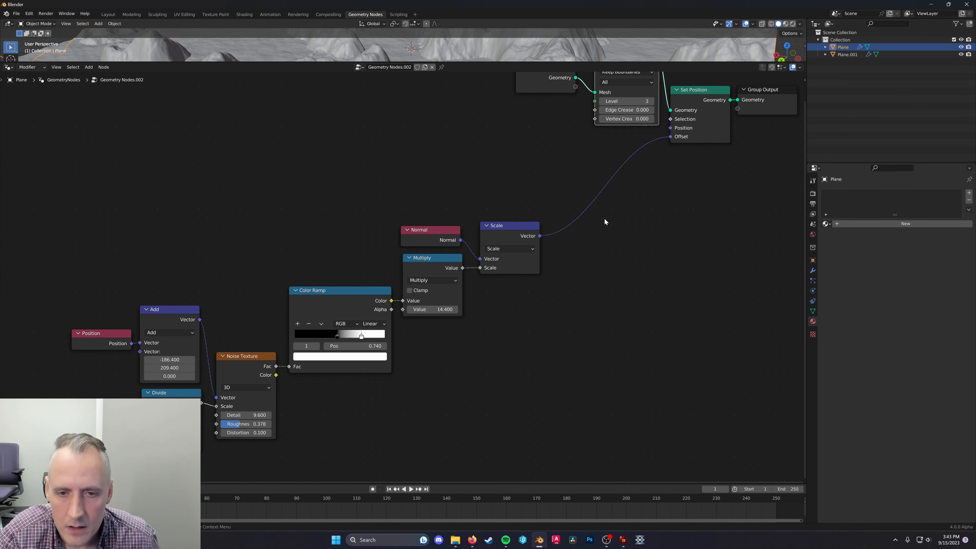
scroll(481, 269, up, 1)
middle_drag(397, 341, 715, 187)
scroll(614, 216, up, 4)
middle_drag(629, 195, 515, 264)
scroll(515, 264, down, 4)
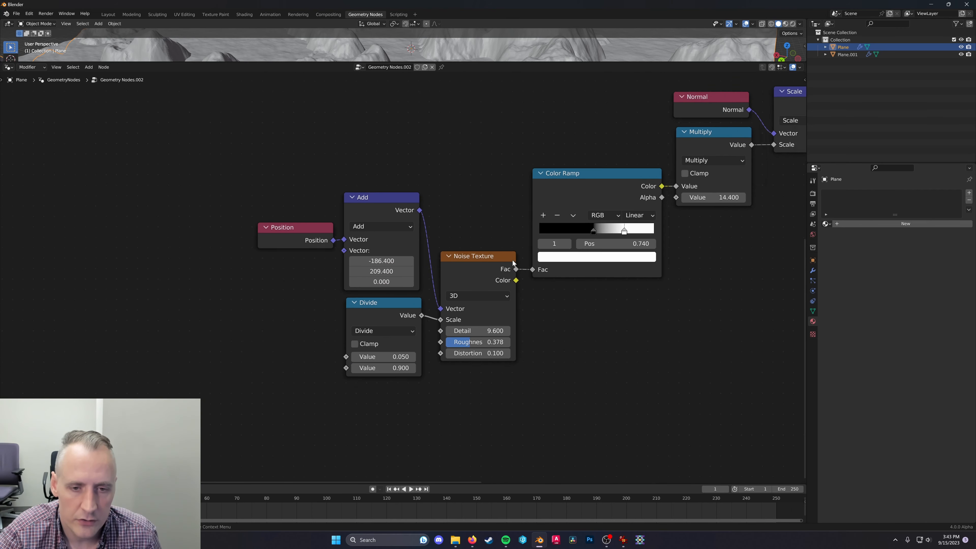
drag(634, 159, 357, 334)
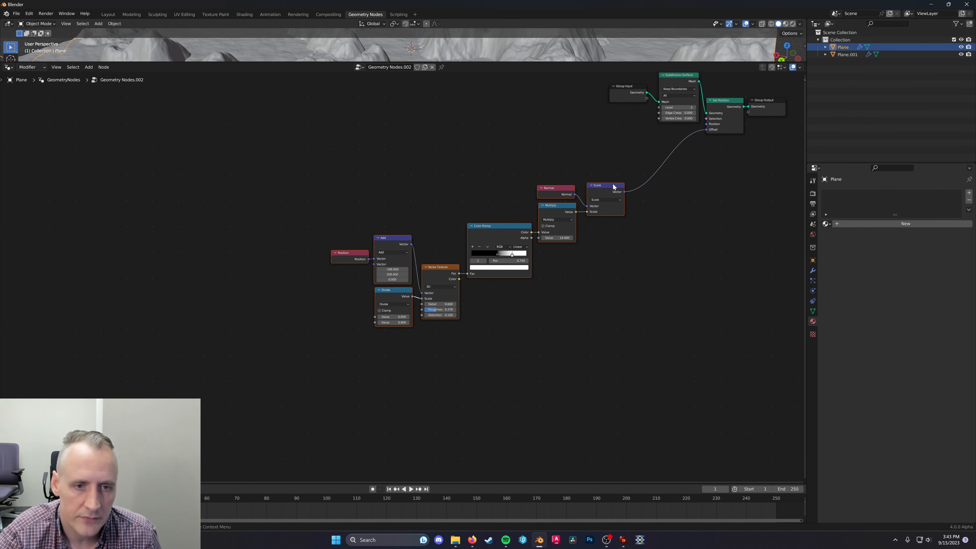
key(g)
click(691, 126)
scroll(693, 150, up, 10)
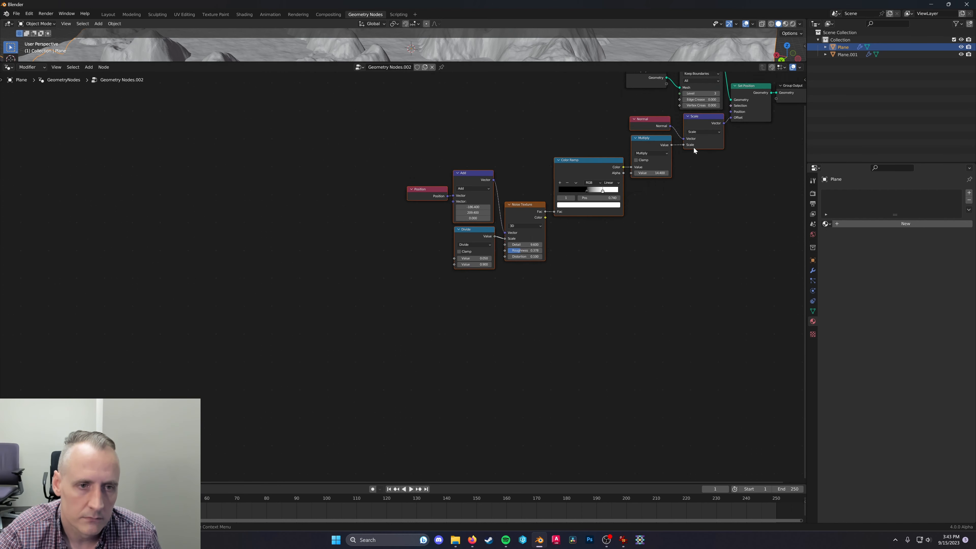
middle_drag(707, 177, 478, 335)
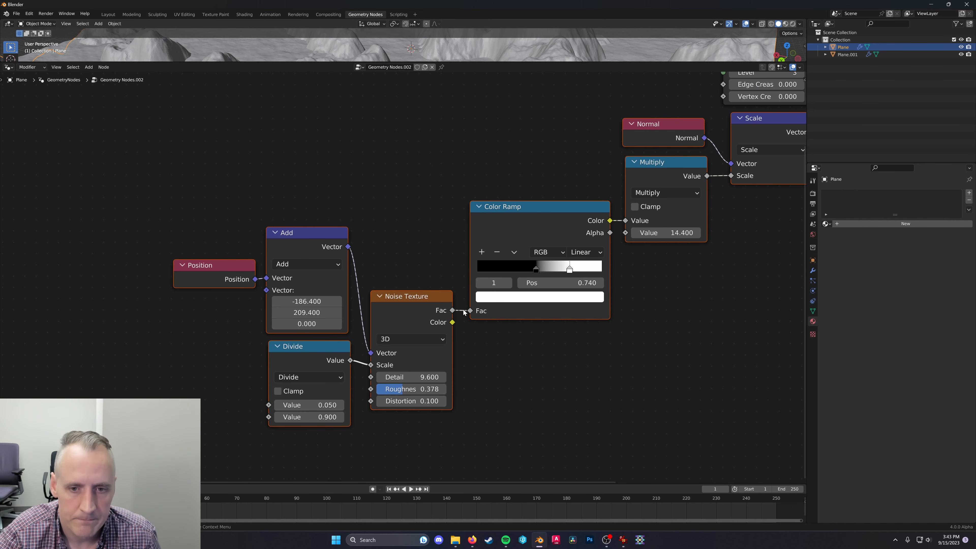
scroll(464, 312, down, 2)
middle_drag(551, 304, 532, 331)
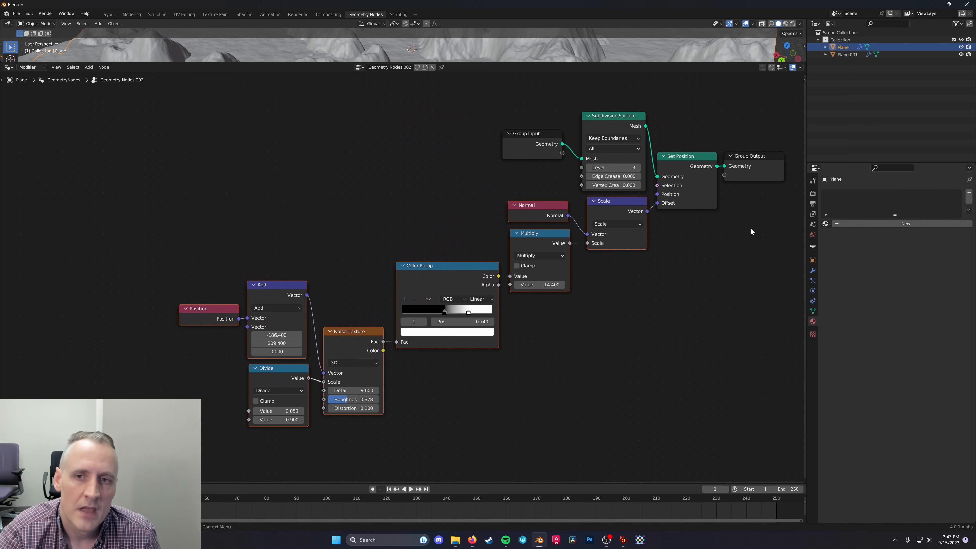
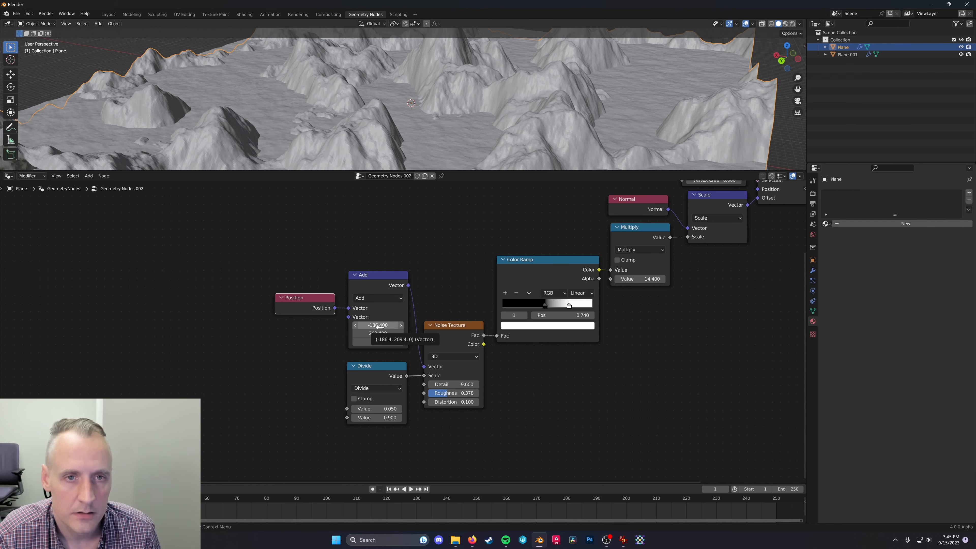
Step: Enlarge the 3D viewport over the node editor and orbit to inspect the noise-driven mountains
drag(473, 170, 465, 415)
middle_drag(464, 341, 427, 260)
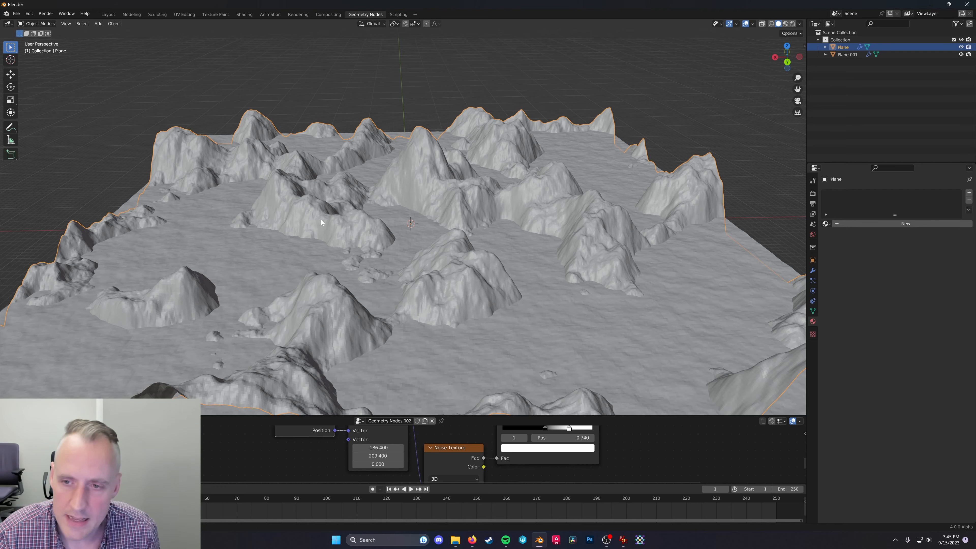
Step: Select only the terrain Plane and expand its GeometryNodes modifier menu in Modifier Properties
middle_drag(321, 220, 452, 218)
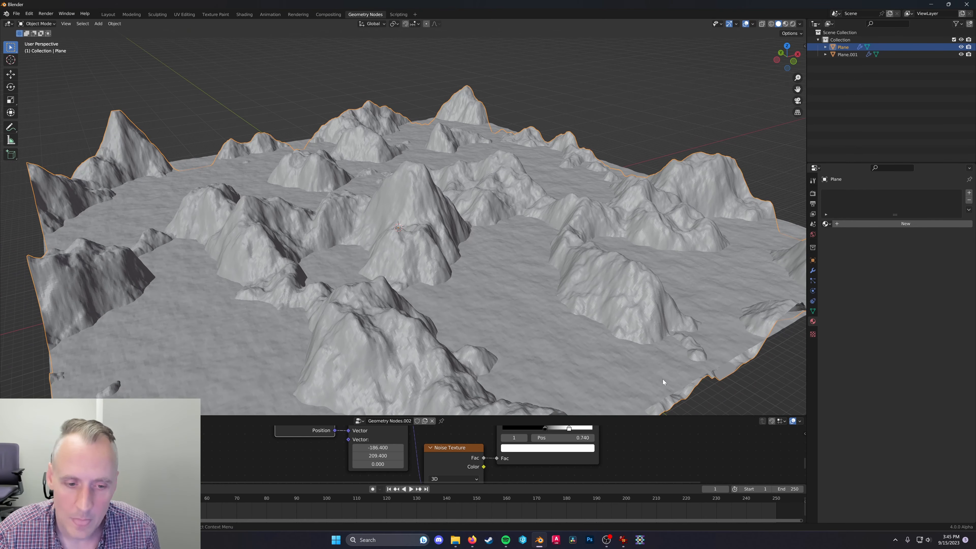
shift+click(671, 366)
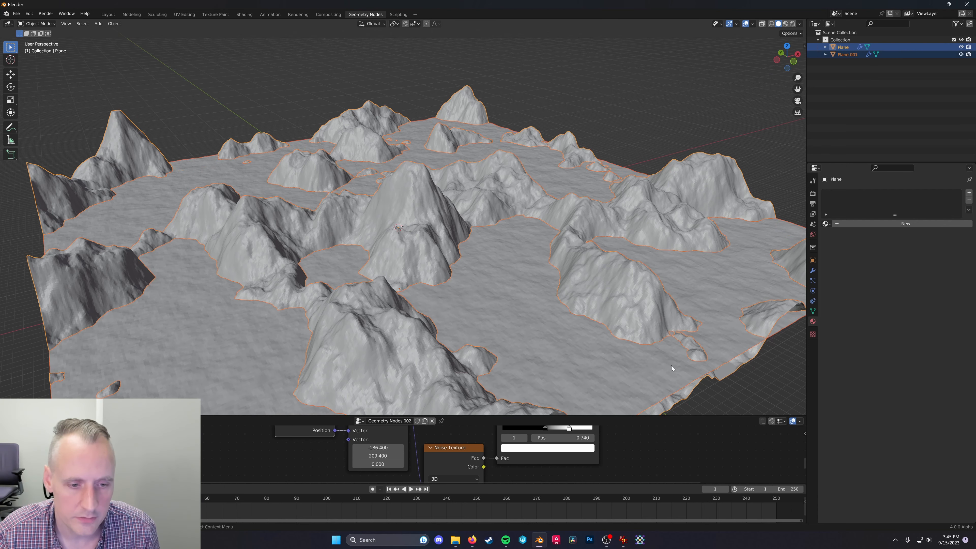
drag(688, 415, 688, 288)
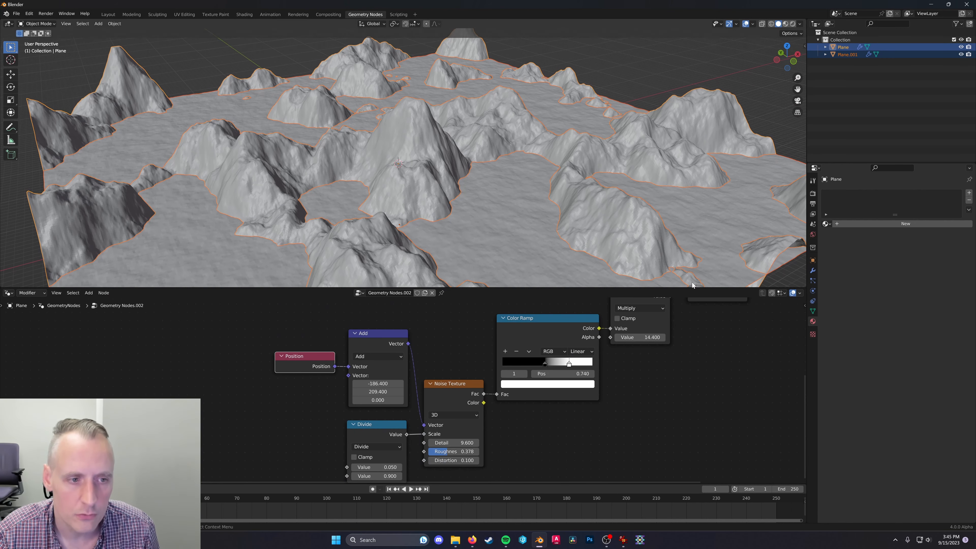
click(813, 270)
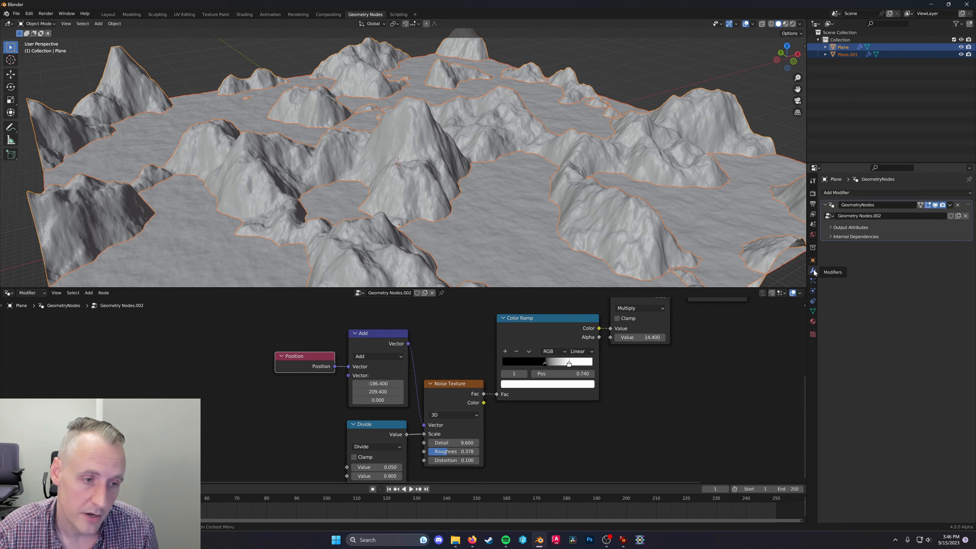
click(611, 227)
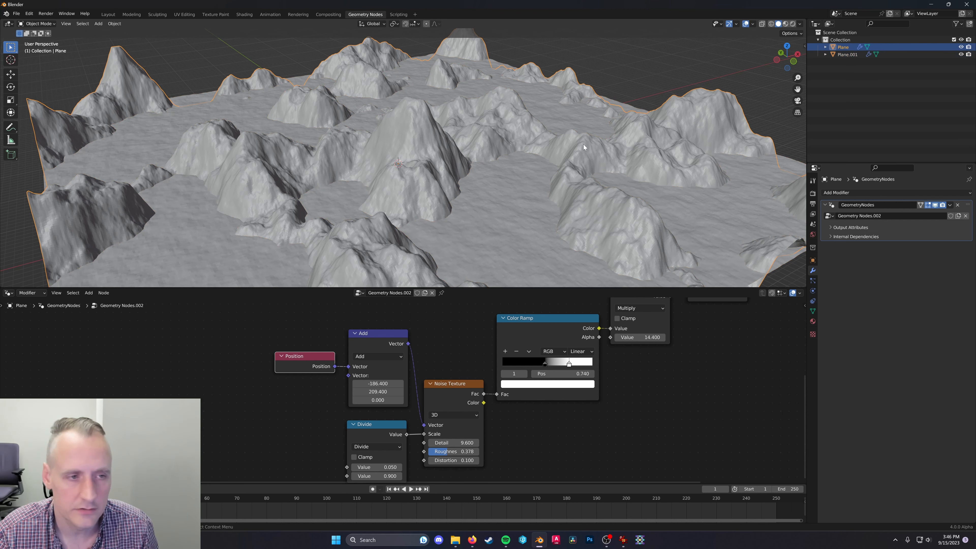
click(949, 204)
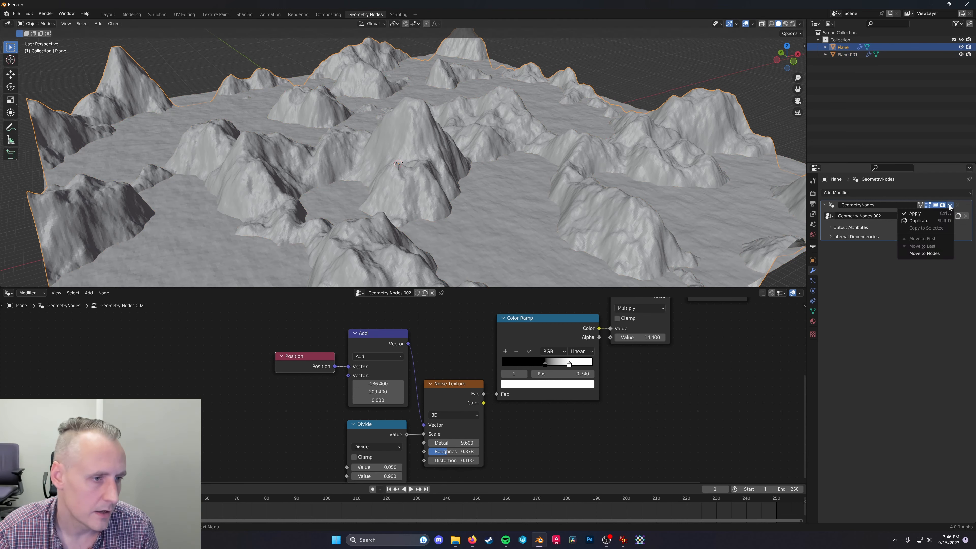
Step: Apply Plane's GeometryNodes modifier and check the baked mesh in Edit Mode
click(939, 213)
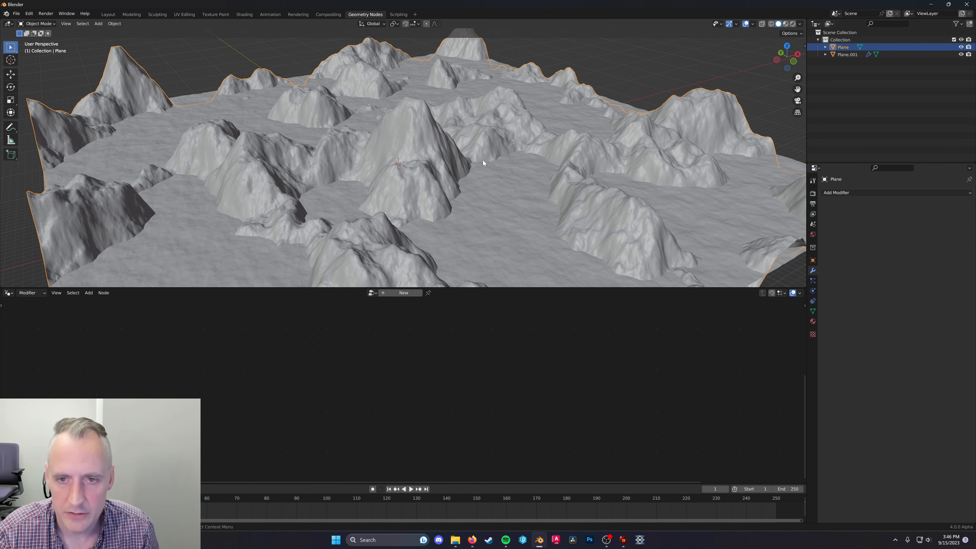
key(Tab)
scroll(423, 152, up, 3)
scroll(423, 151, up, 3)
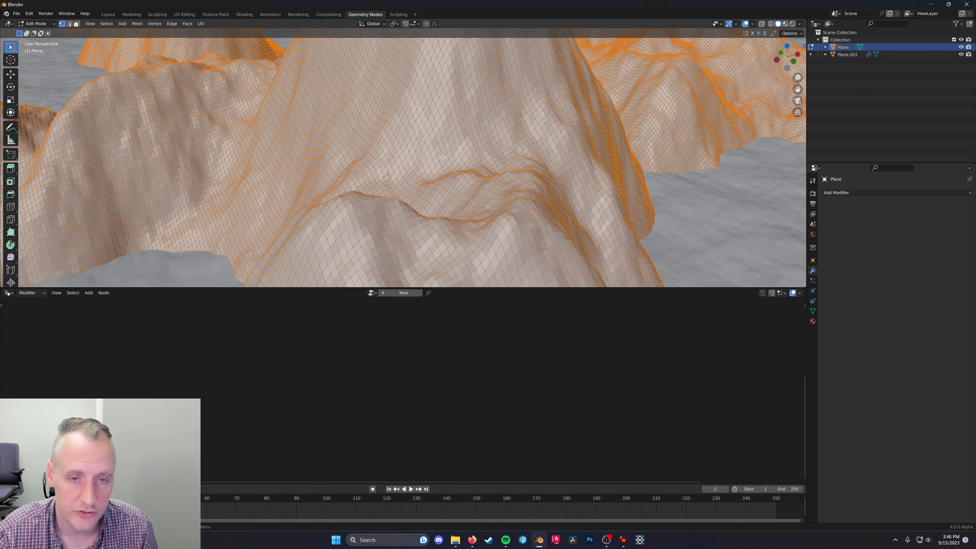
scroll(437, 148, down, 5)
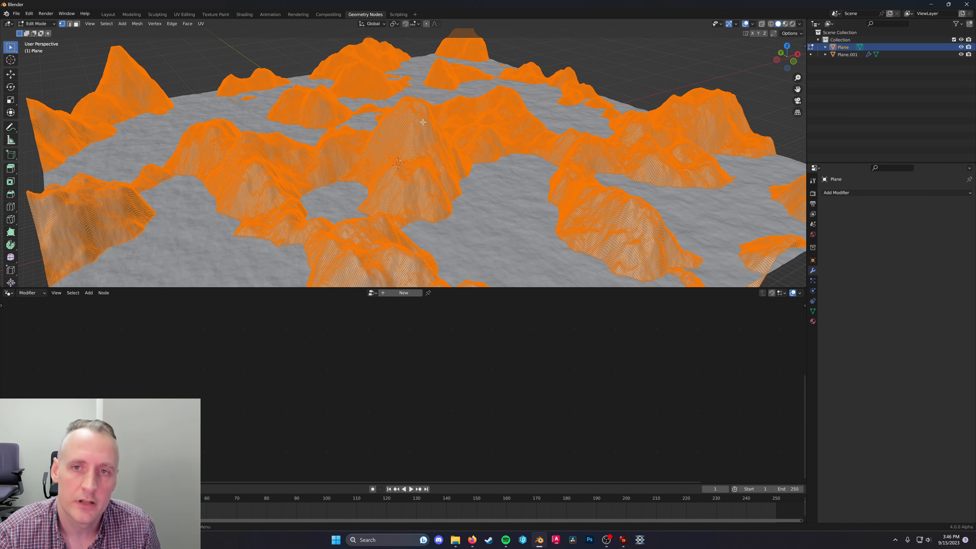
key(Tab)
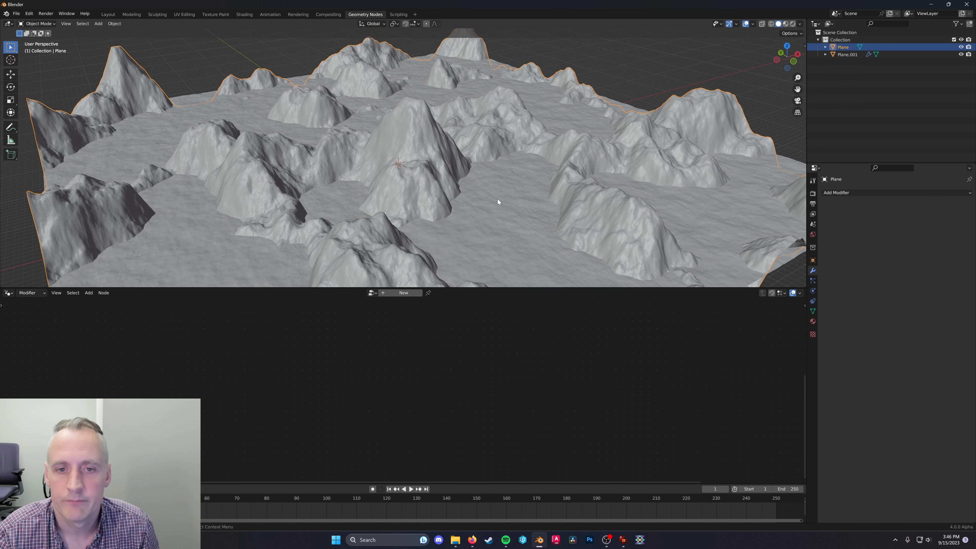
Step: Apply Plane.001's GeometryNodes modifier as well, then switch to the Layout workspace
click(497, 200)
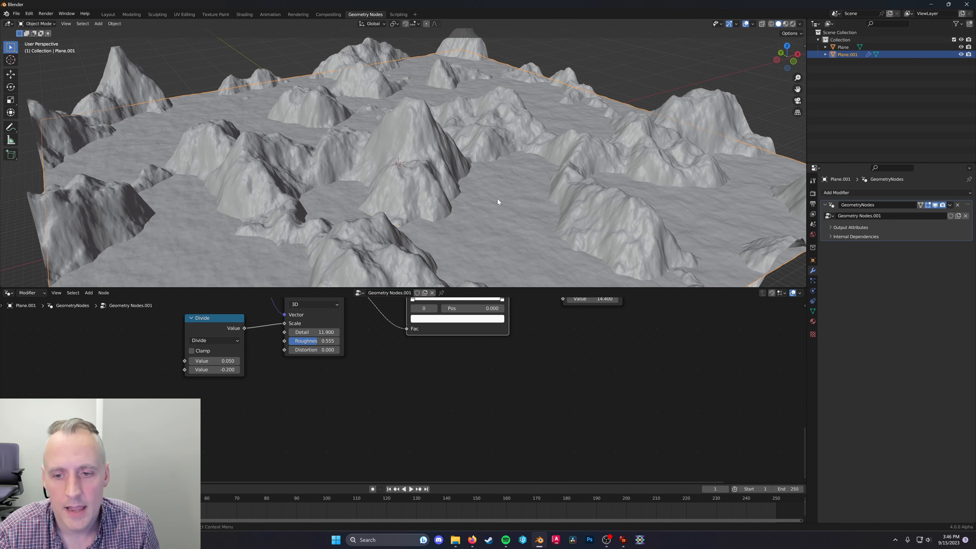
middle_drag(601, 342, 595, 391)
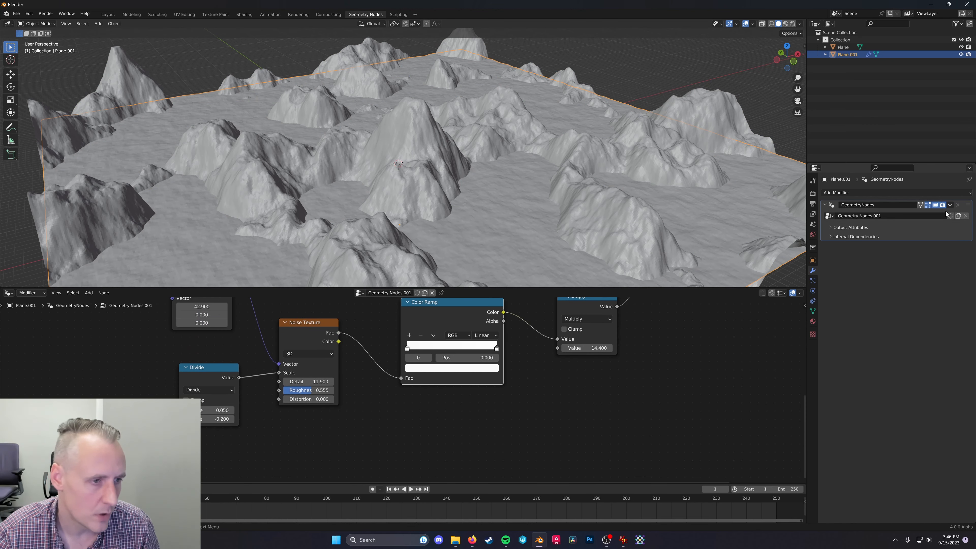
click(950, 205)
click(932, 212)
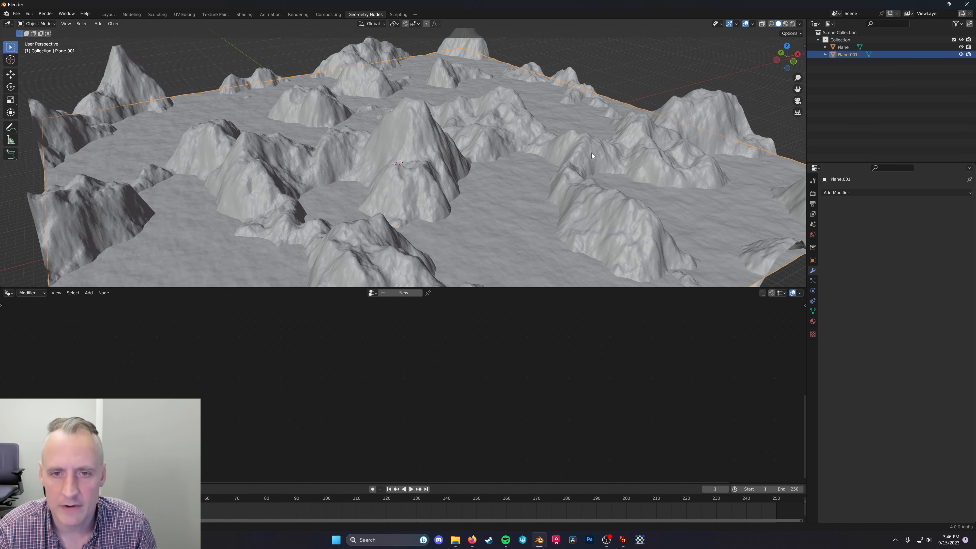
middle_drag(592, 153, 459, 143)
click(108, 14)
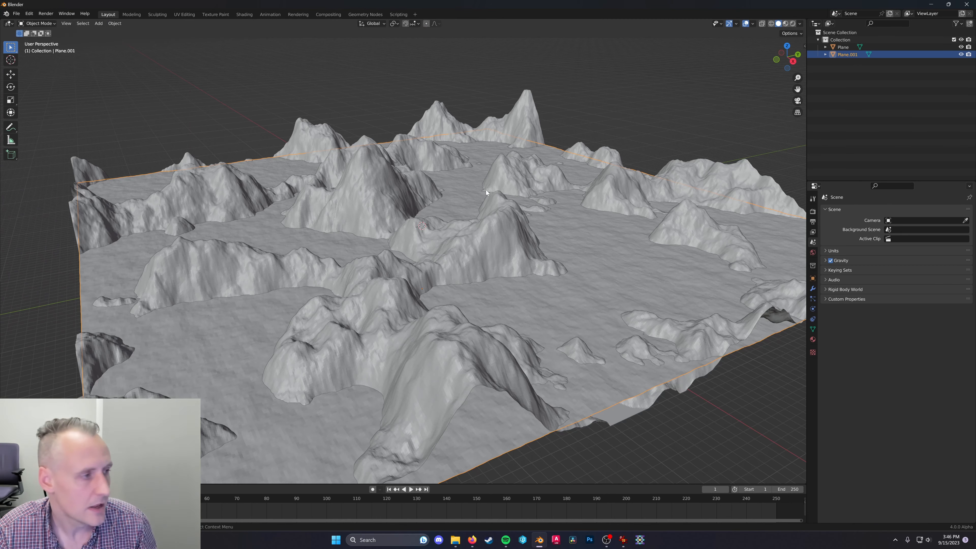
Step: Select the terrain Plane and enter Edit Mode with all its baked mountain vertices selected
scroll(499, 241, up, 2)
middle_drag(503, 240, 358, 237)
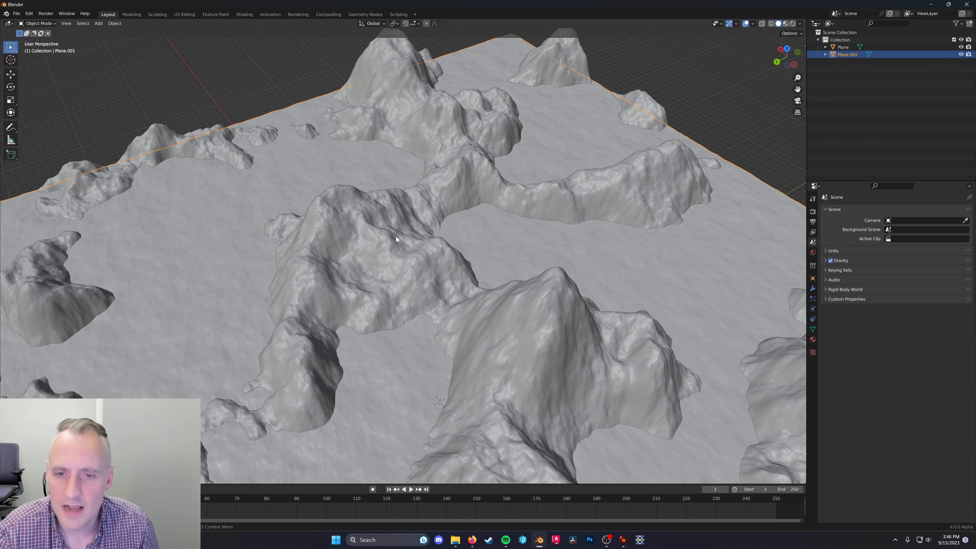
click(415, 265)
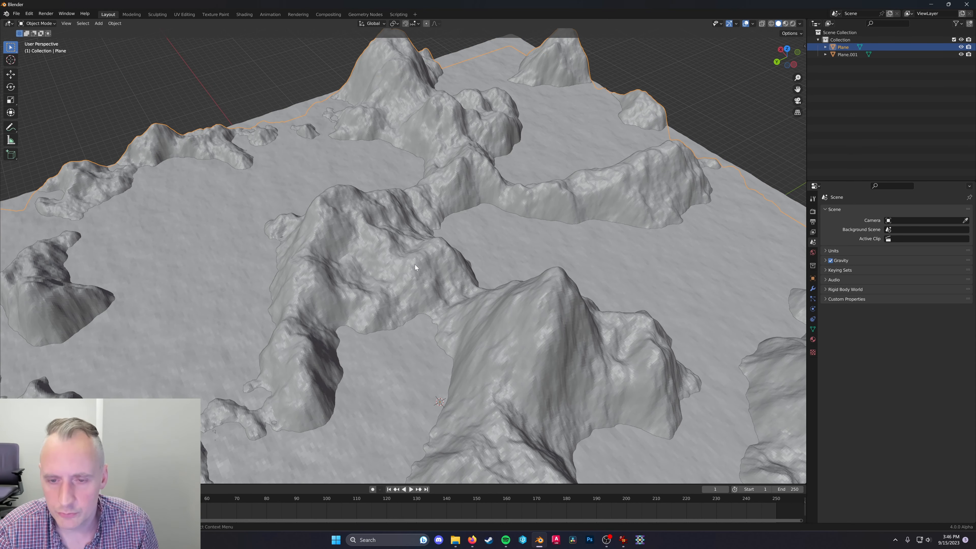
key(g)
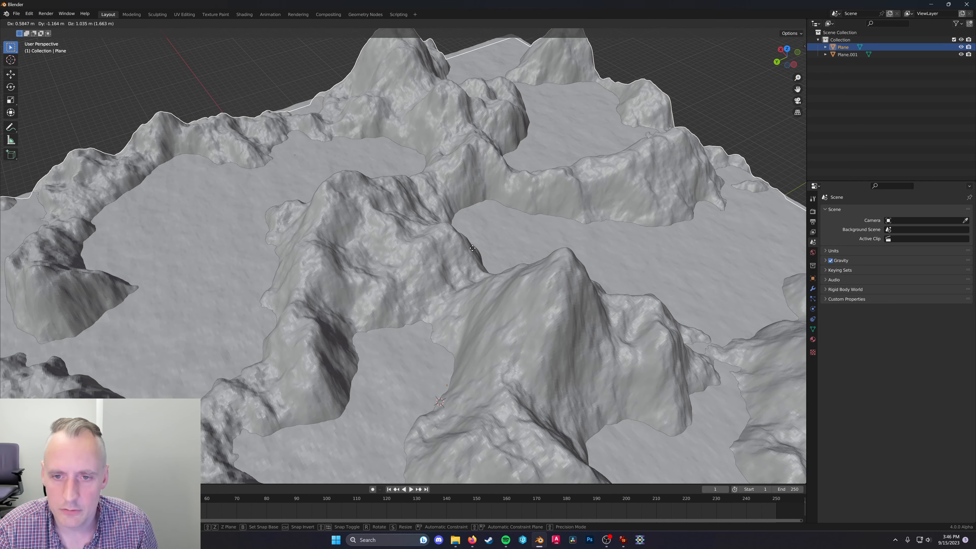
right_click(430, 273)
middle_drag(430, 274, 451, 265)
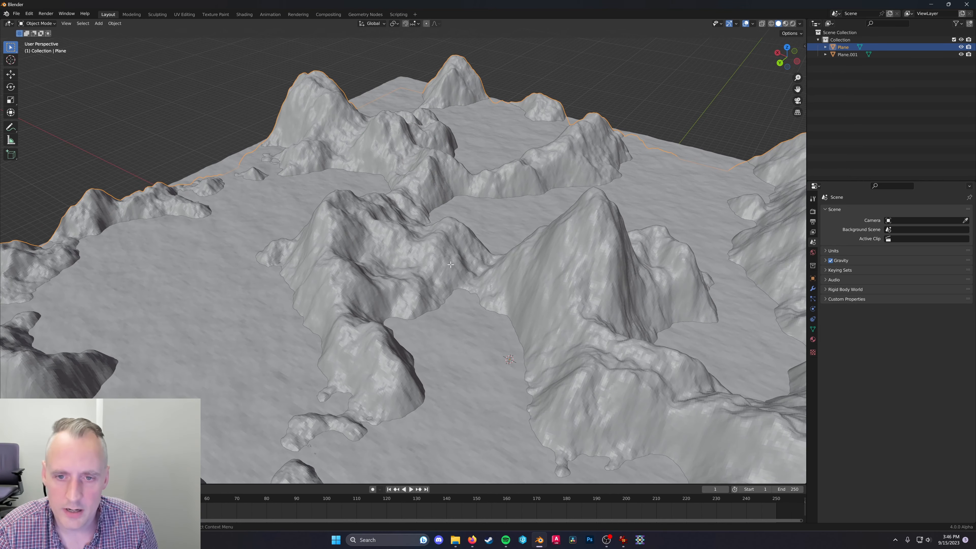
key(Tab)
middle_drag(494, 231, 555, 250)
scroll(569, 246, down, 1)
scroll(569, 246, up, 3)
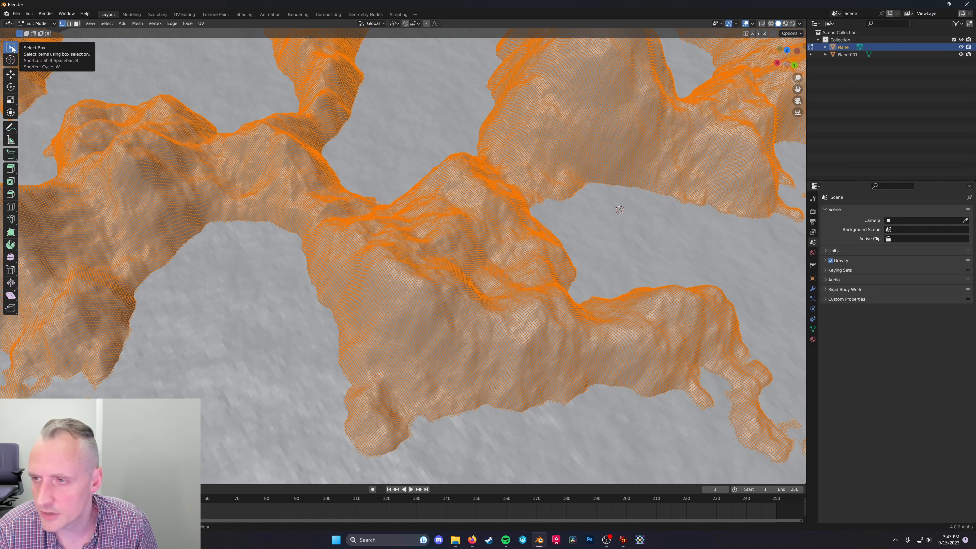
Step: Switch to circle select with a larger radius, preview wireframe then solid shading, and exit to Object Mode
drag(12, 48, 12, 47)
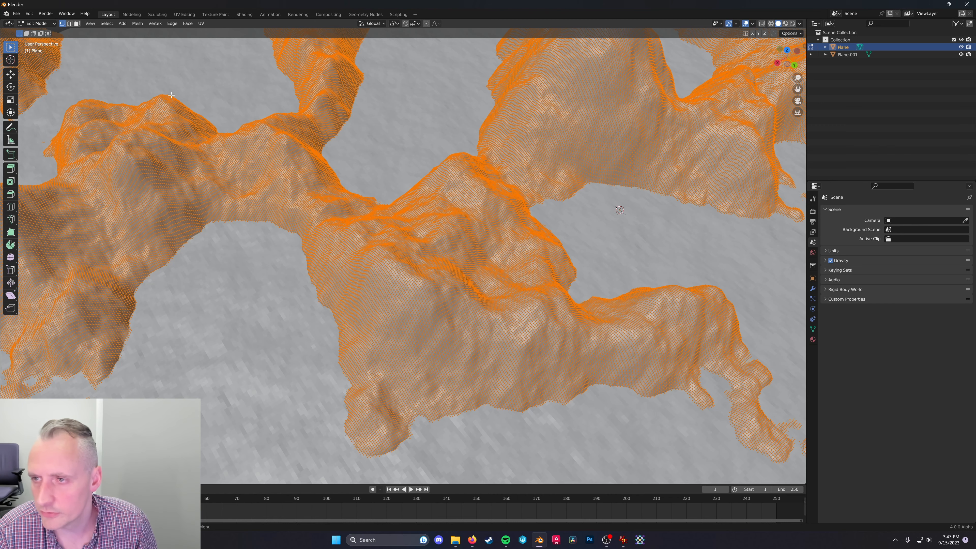
key(w)
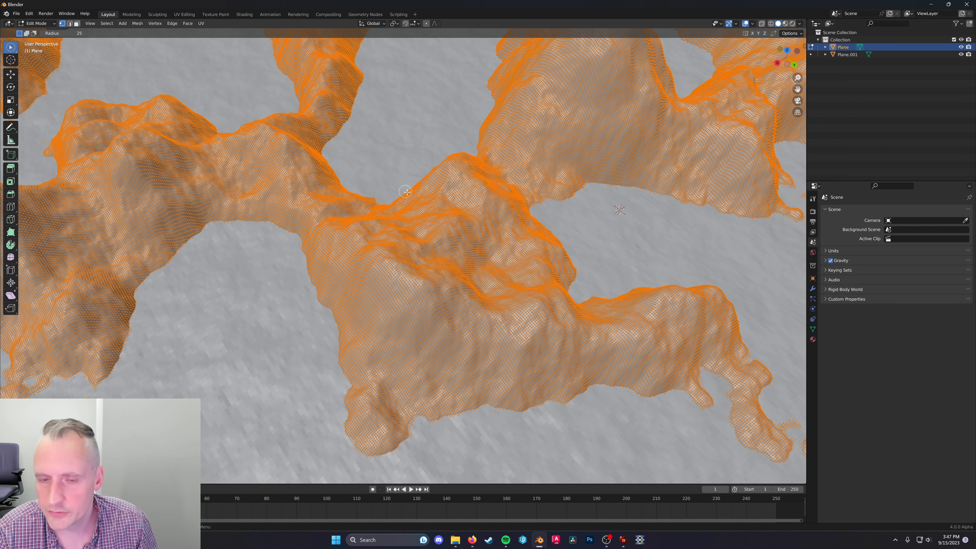
scroll(440, 194, down, 1)
scroll(440, 193, down, 3)
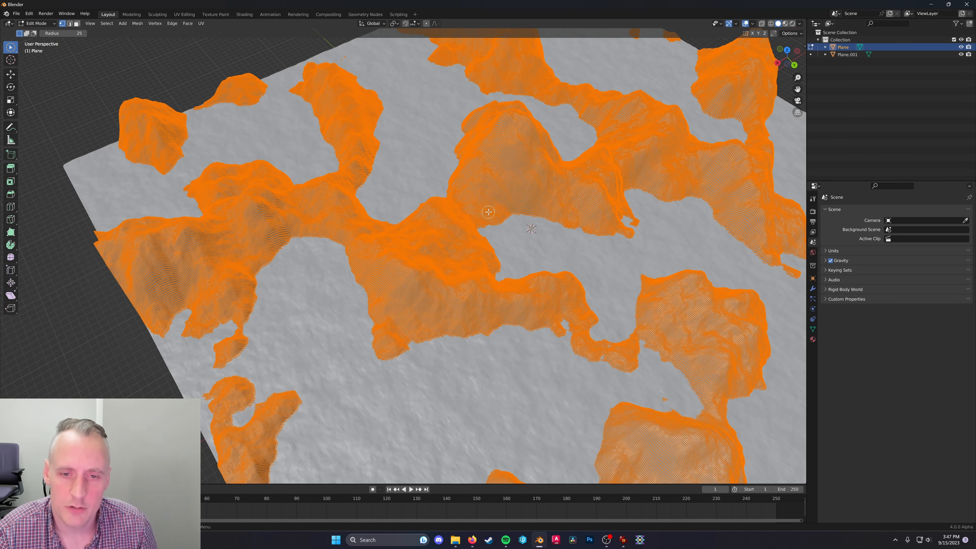
scroll(485, 219, up, 2)
middle_drag(485, 219, 485, 221)
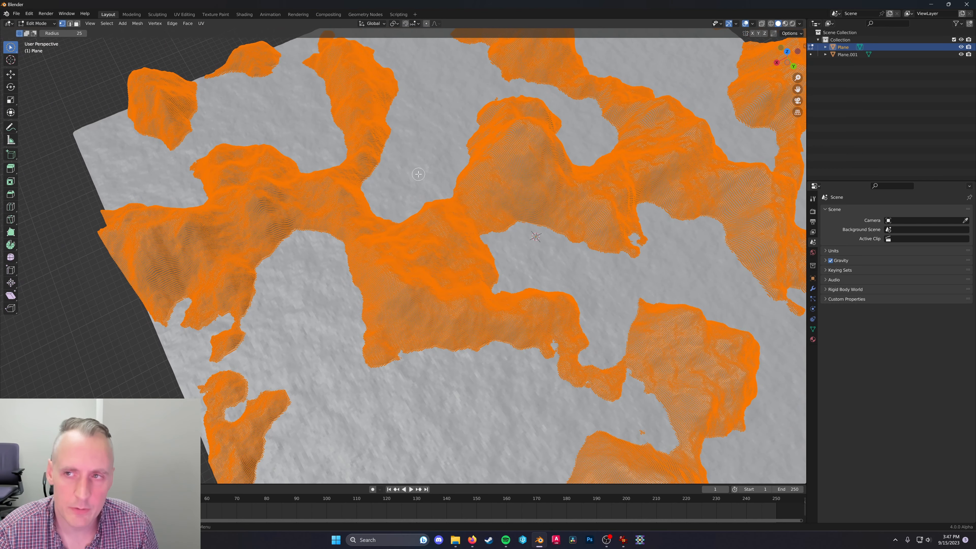
drag(59, 33, 74, 34)
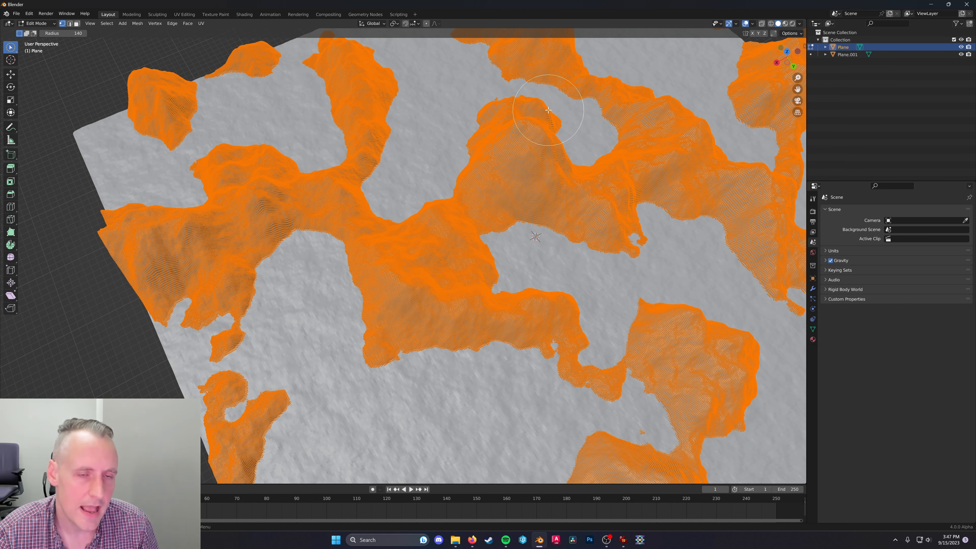
click(770, 23)
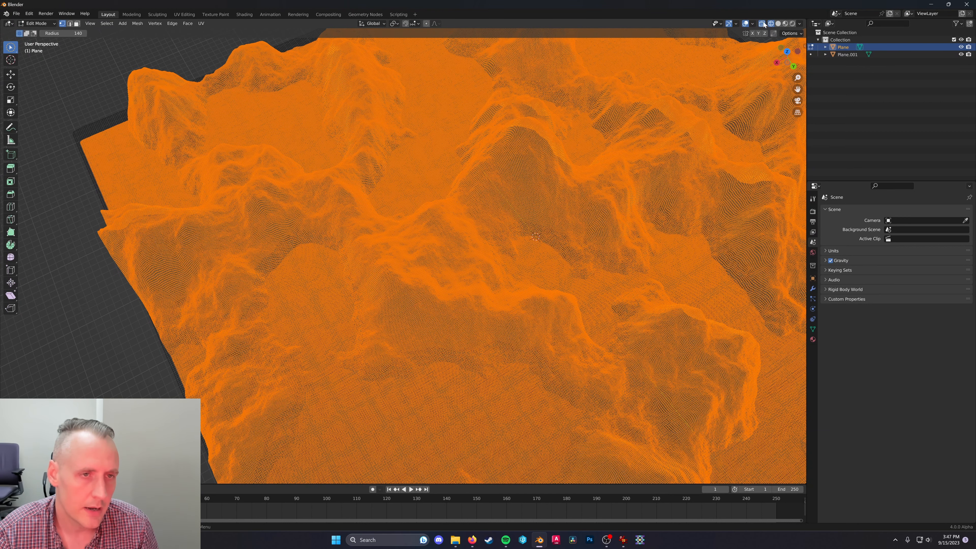
click(778, 23)
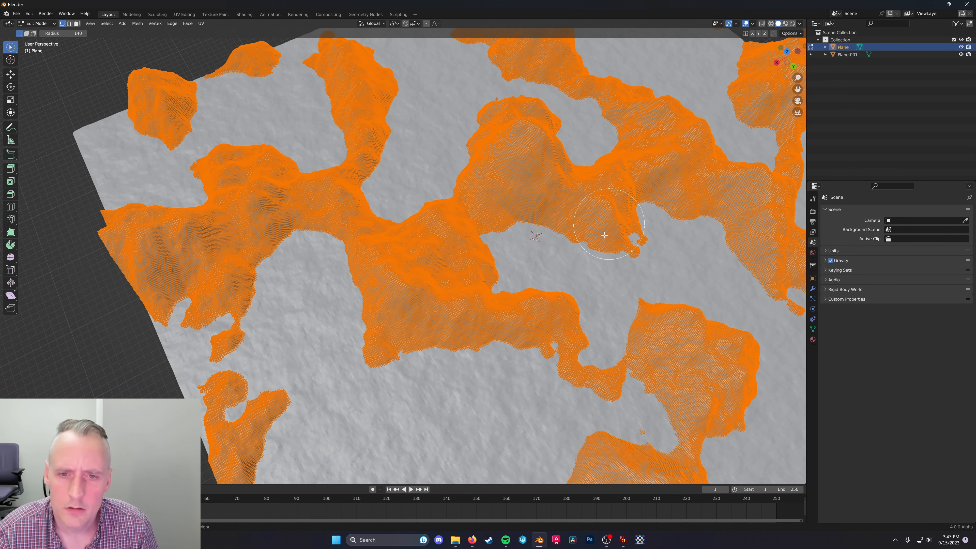
key(Tab)
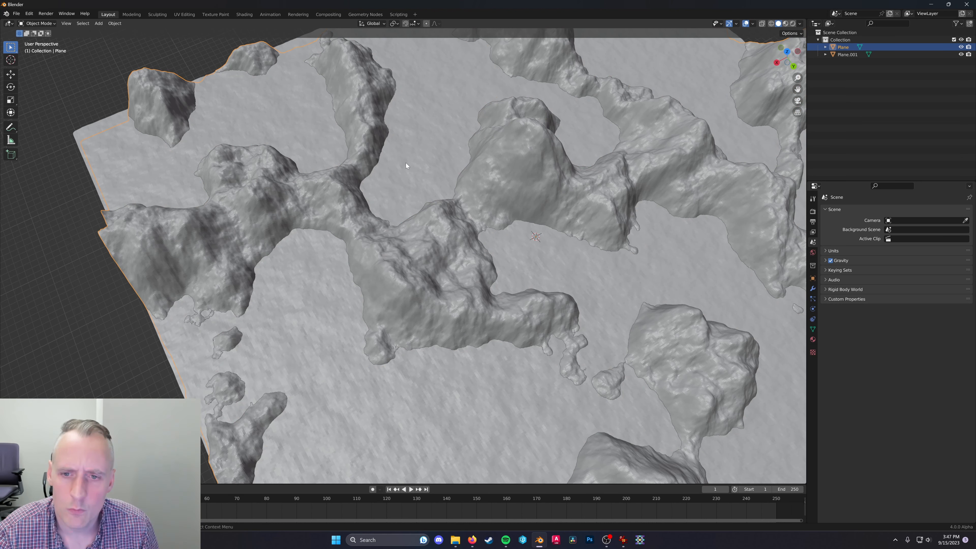
Step: Hide Plane.001, show the terrain as X-Ray wireframe, and enter Edit Mode with proportional editing on
click(416, 170)
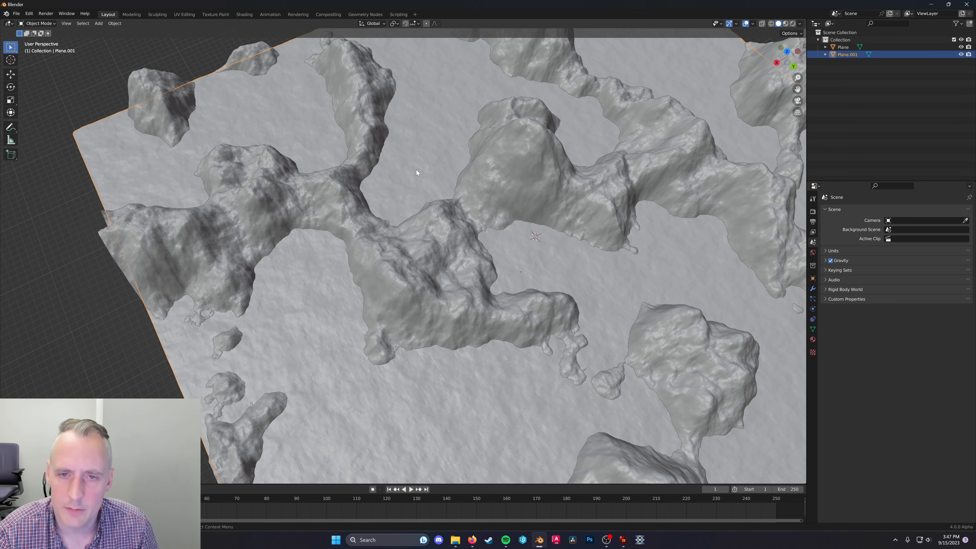
key(h)
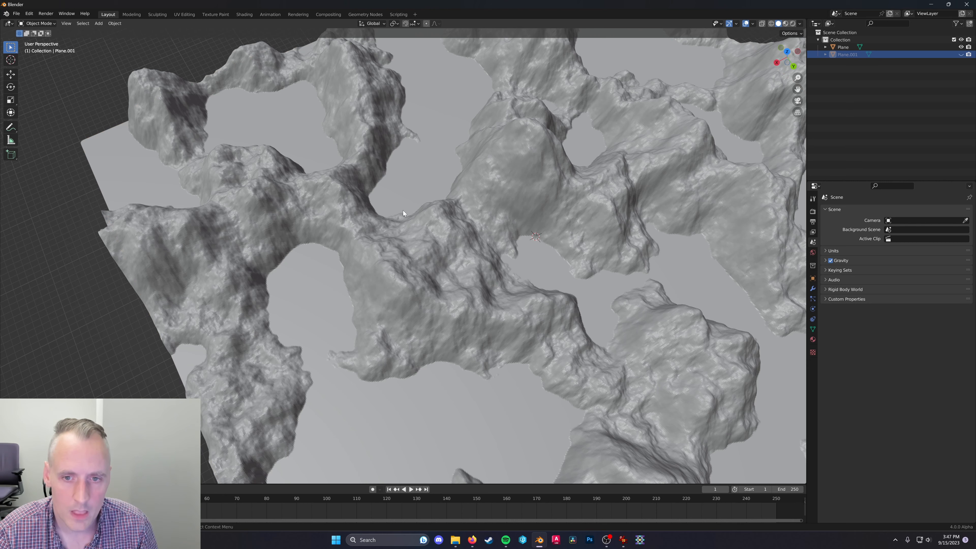
click(409, 302)
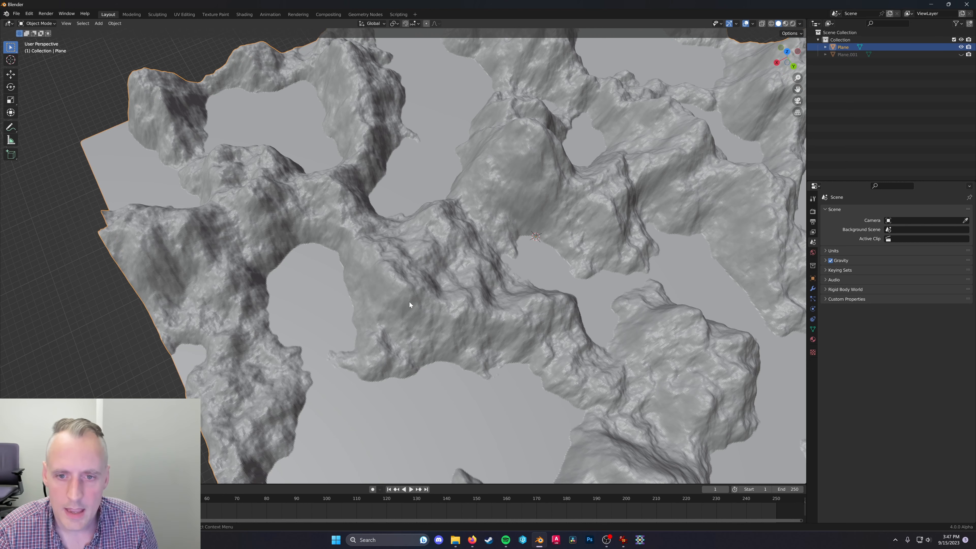
click(771, 23)
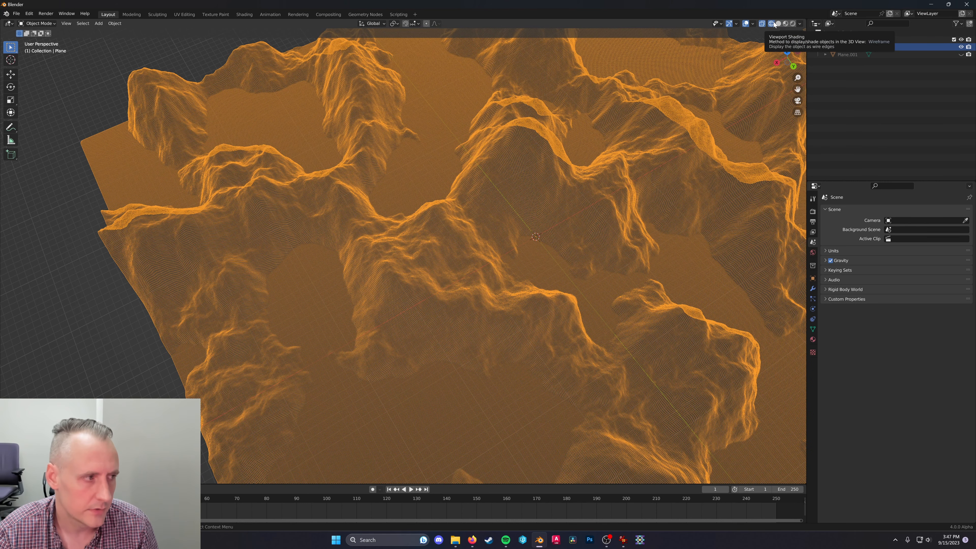
click(763, 25)
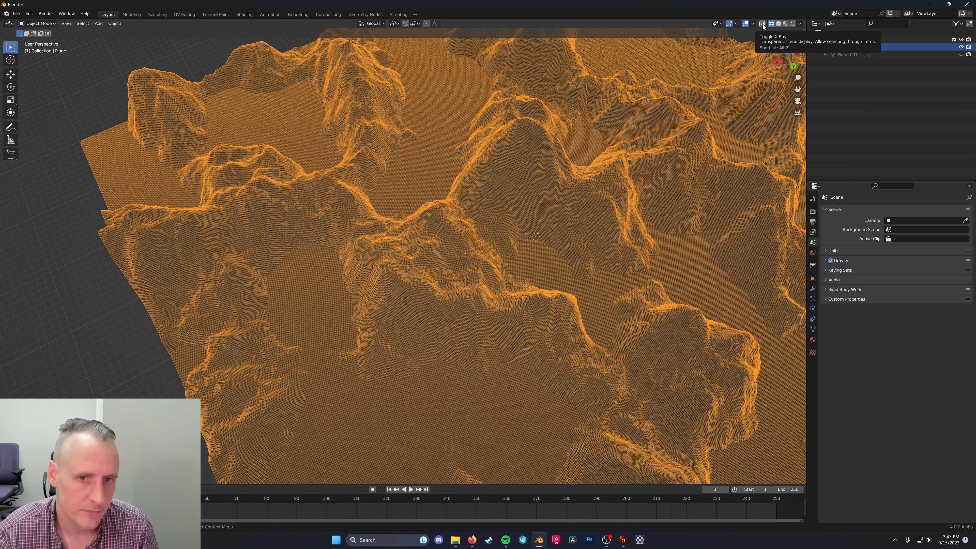
click(763, 26)
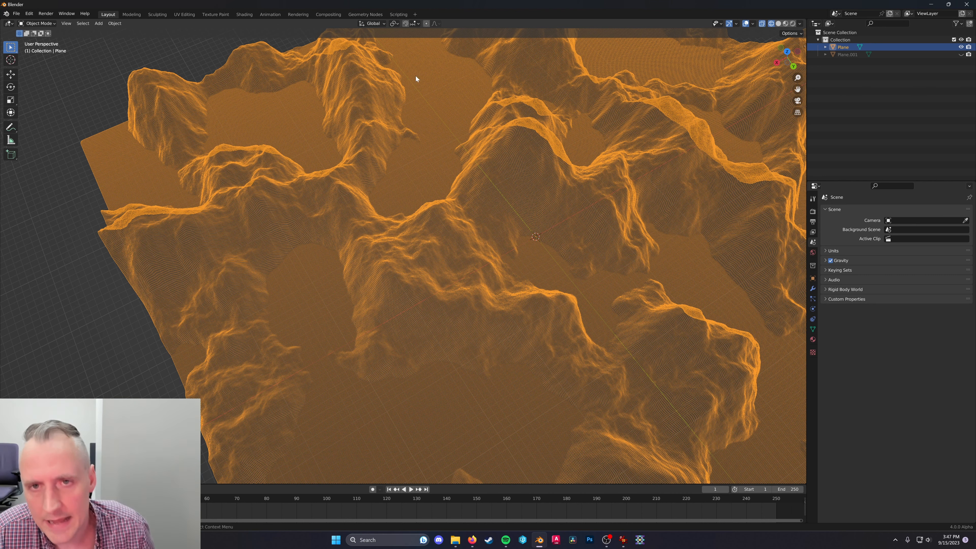
click(426, 23)
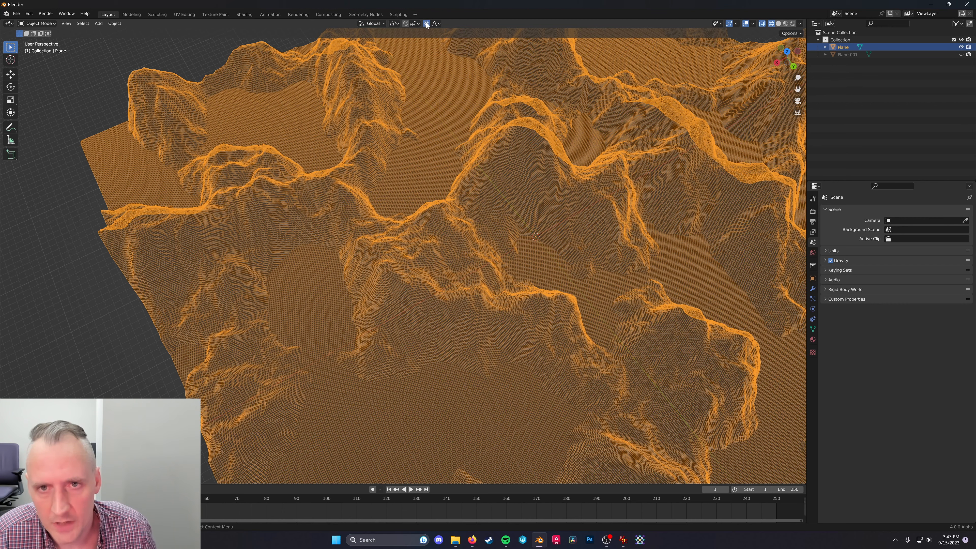
key(Tab)
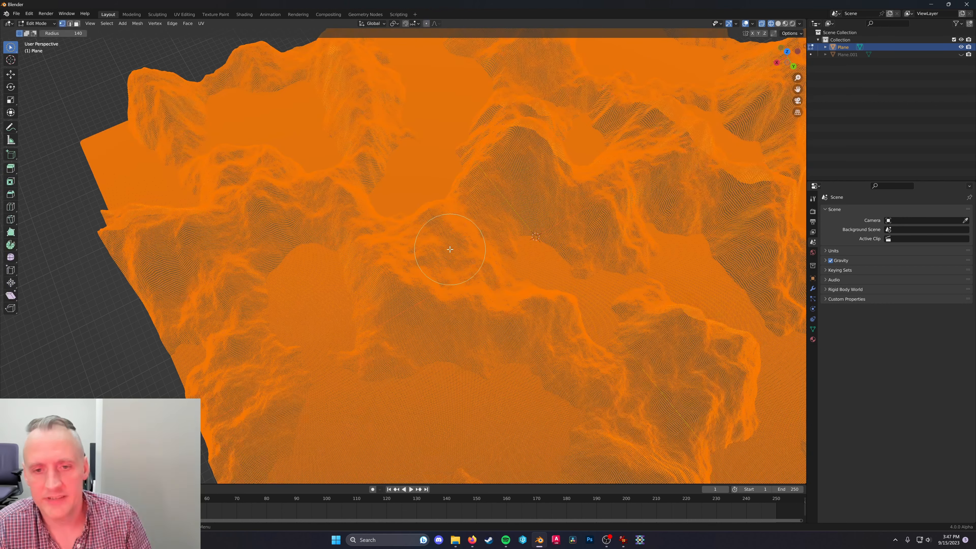
Step: Circle-select a rounded cluster of vertices in the terrain's centre, then view it from low down
click(430, 224)
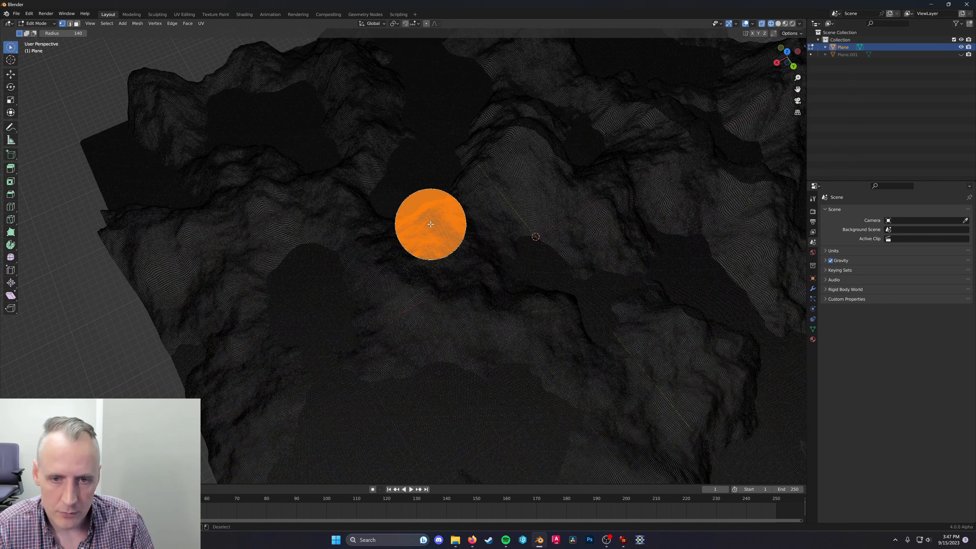
mouse_move(431, 224)
mouse_down()
mouse_move(461, 232)
mouse_move(486, 258)
mouse_move(492, 305)
mouse_move(553, 319)
mouse_move(465, 348)
mouse_move(395, 232)
mouse_move(357, 239)
mouse_move(363, 269)
mouse_move(447, 375)
mouse_move(357, 297)
mouse_move(356, 379)
mouse_move(419, 369)
mouse_up()
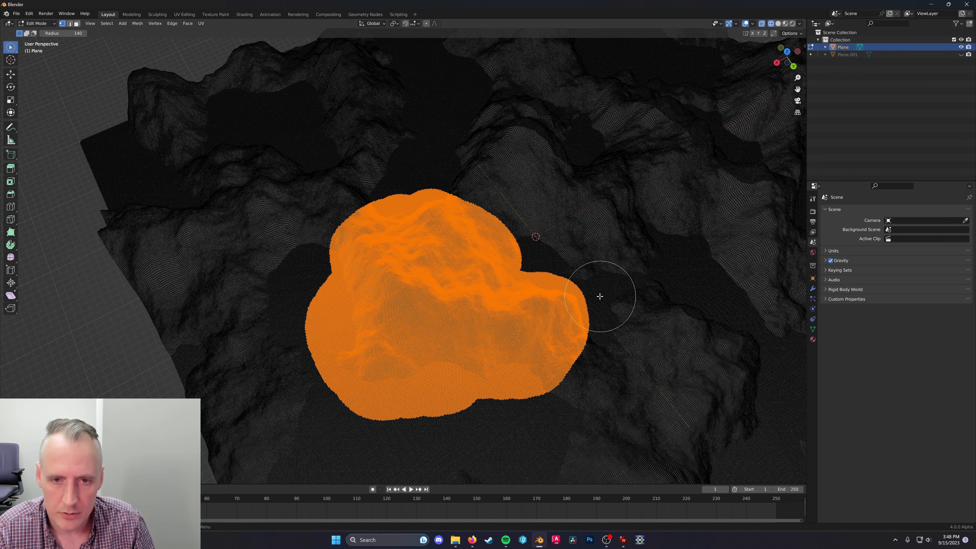
mouse_move(599, 294)
middle_down()
mouse_move(609, 266)
mouse_move(576, 263)
mouse_move(551, 244)
mouse_move(608, 272)
middle_up()
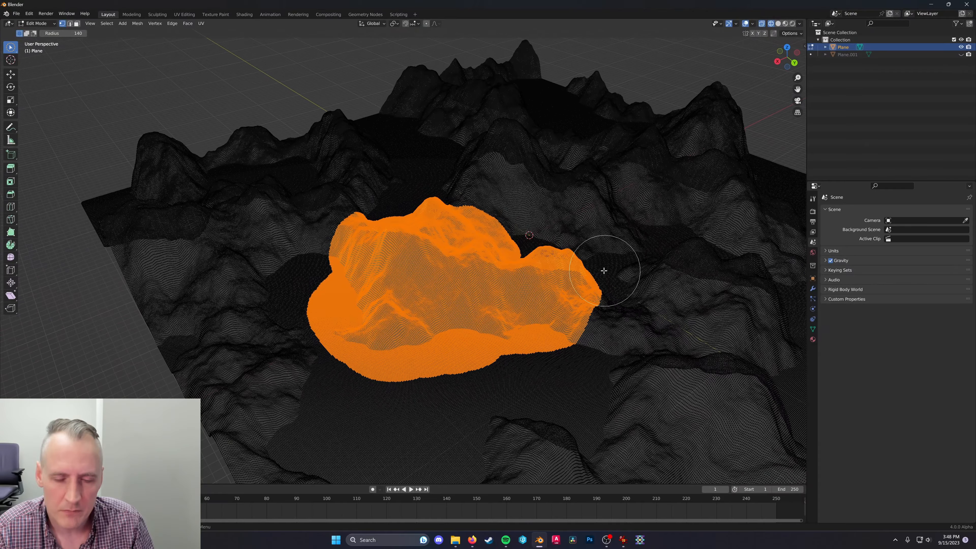
middle_drag(626, 184, 638, 159)
Step: Scale the selected patch to about 0.43 along Z with a widened proportional falloff
key(s)
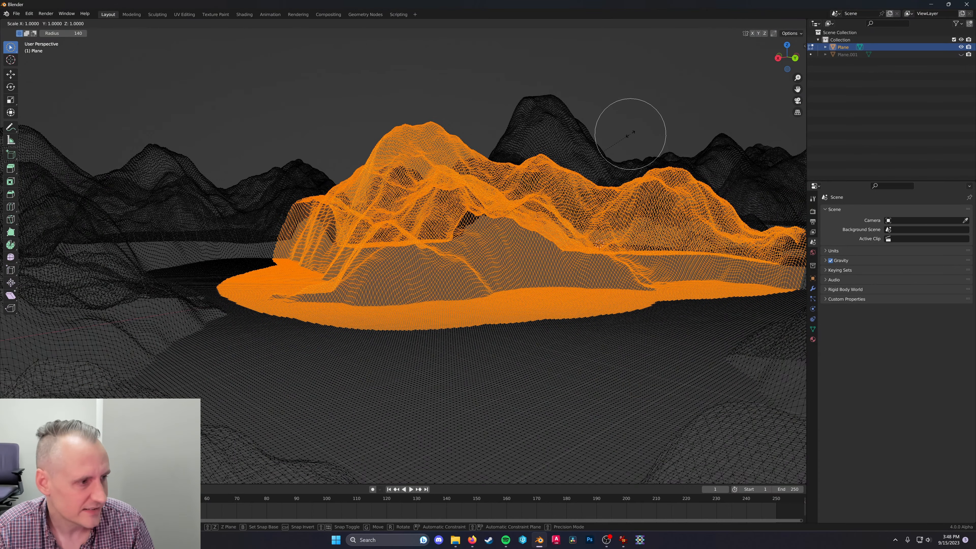
key(z)
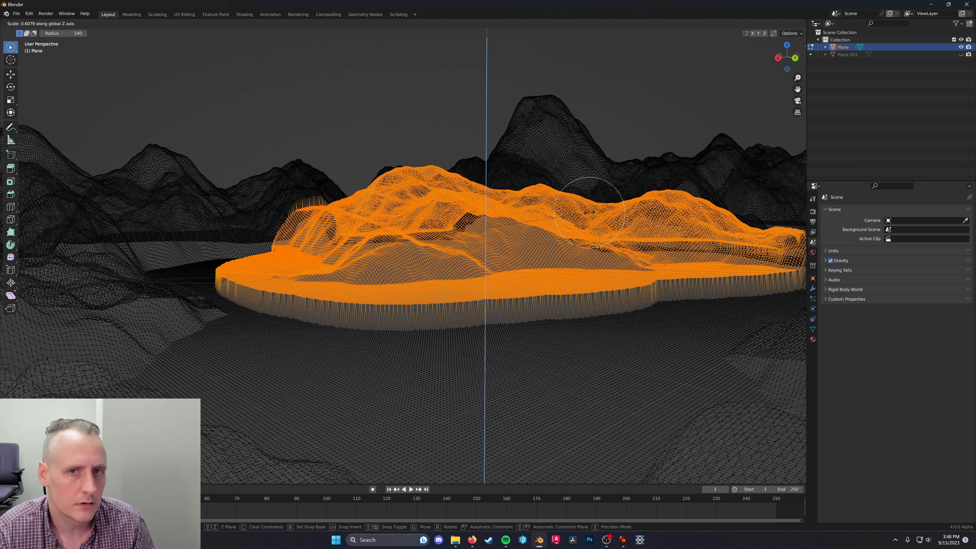
right_click(585, 212)
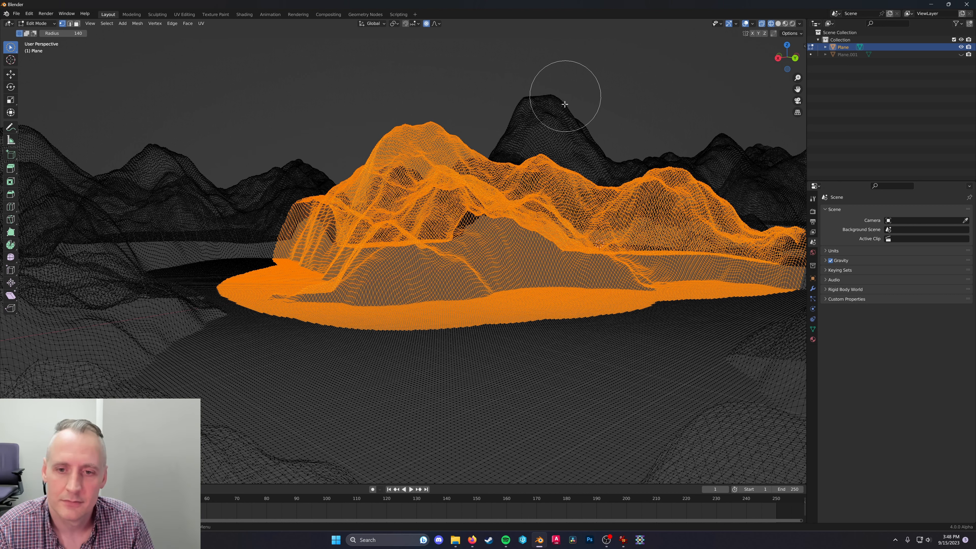
key(g)
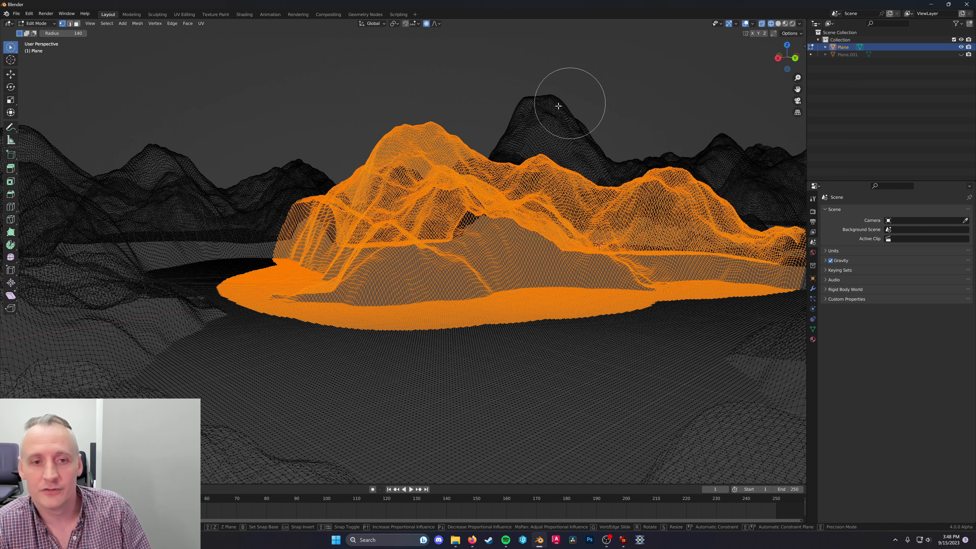
key(s)
key(z)
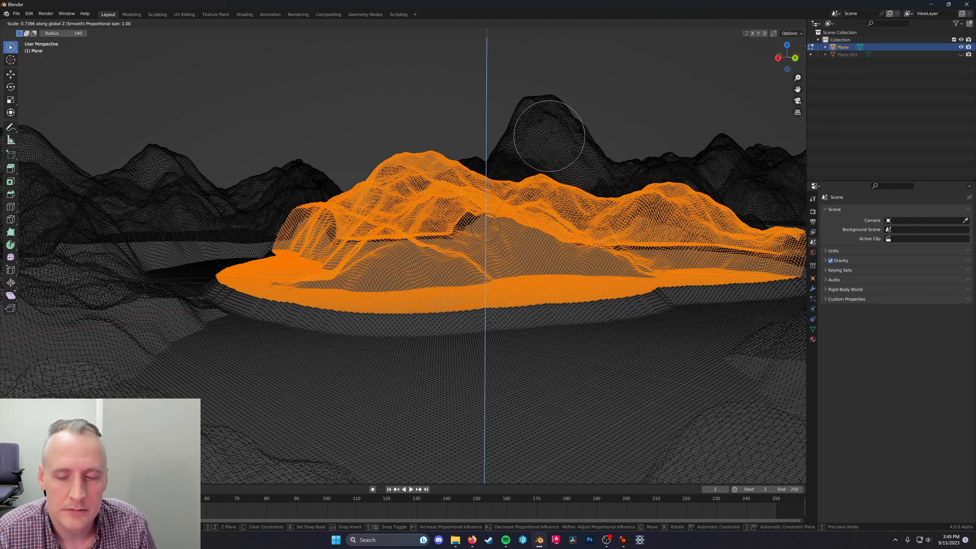
scroll(549, 136, down, 6)
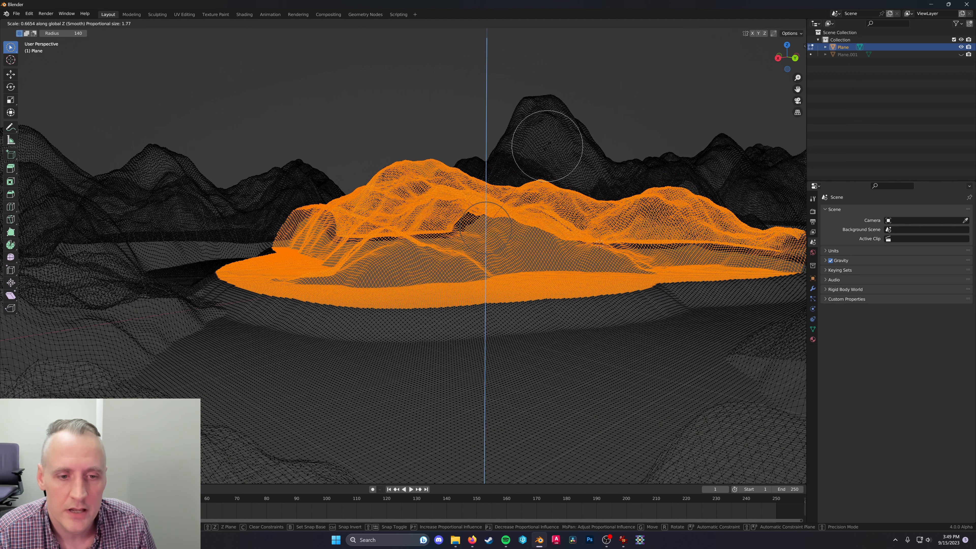
scroll(547, 145, down, 5)
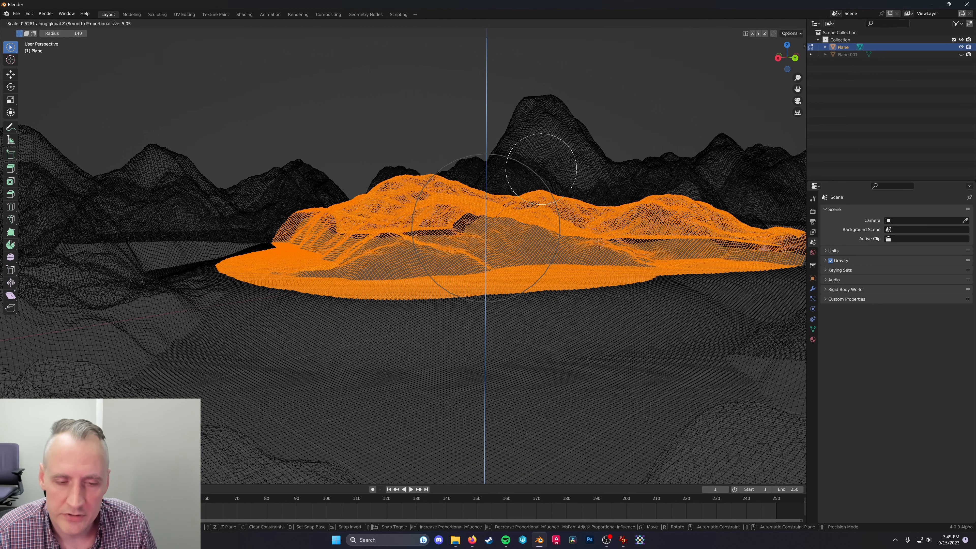
scroll(535, 175, down, 6)
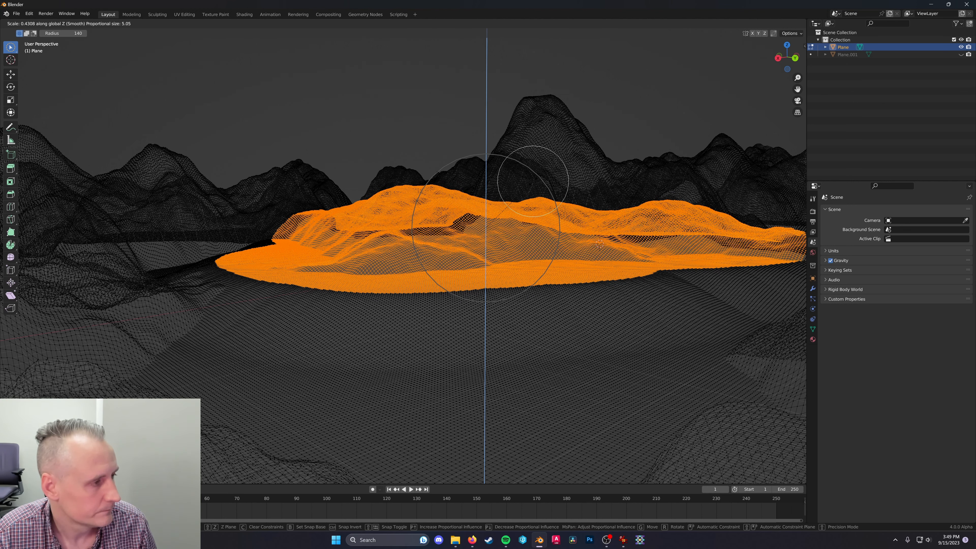
click(531, 177)
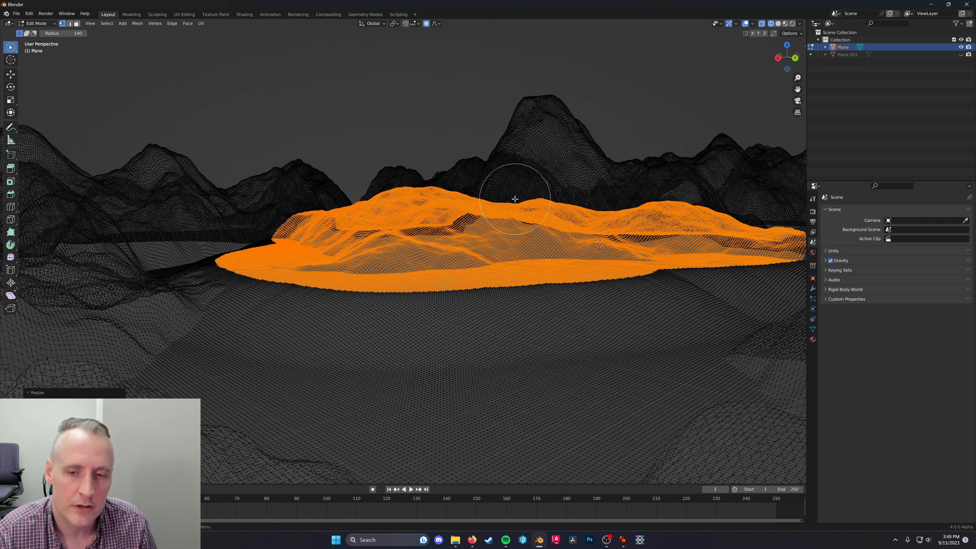
Step: Undo the flattening and rescale the central patch along Z with a retuned proportional radius
key(ctrl+z)
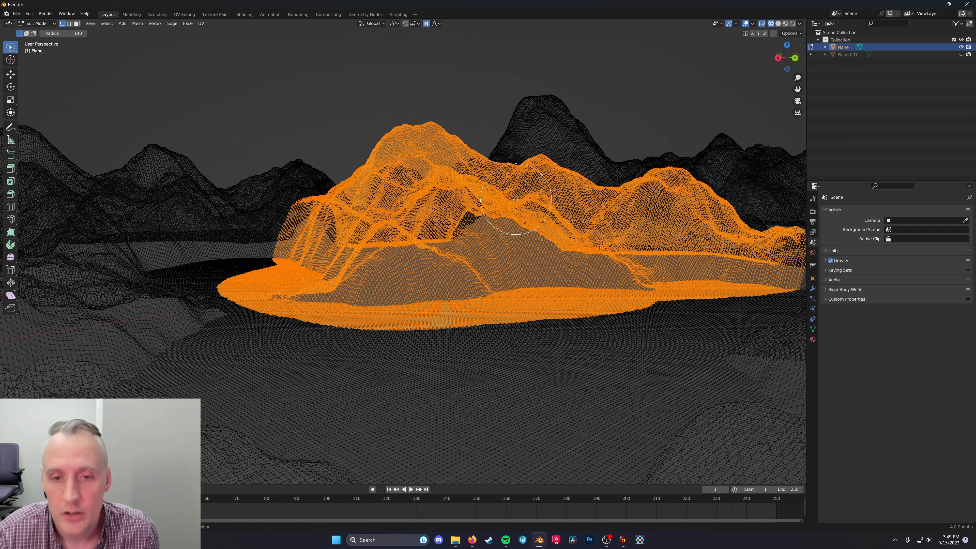
key(s)
key(z)
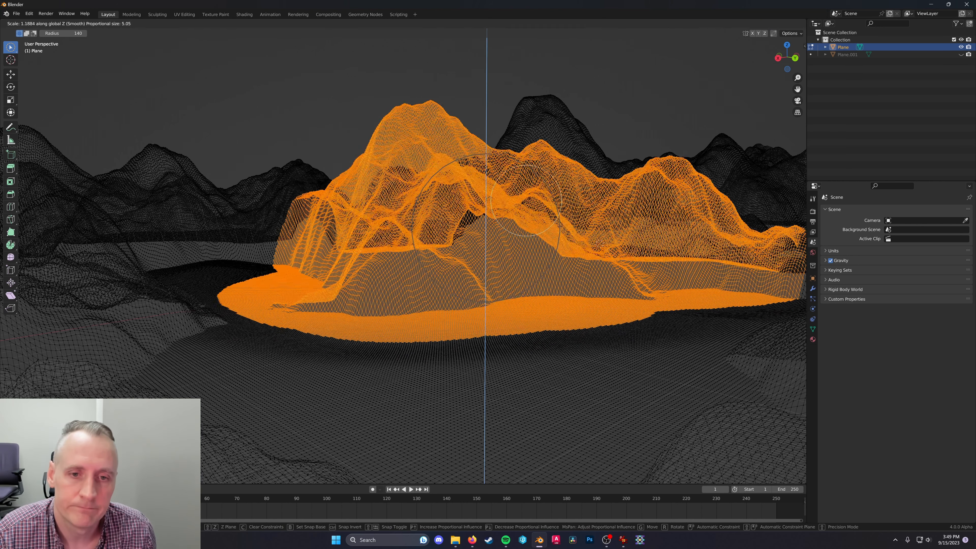
scroll(511, 216, up, 6)
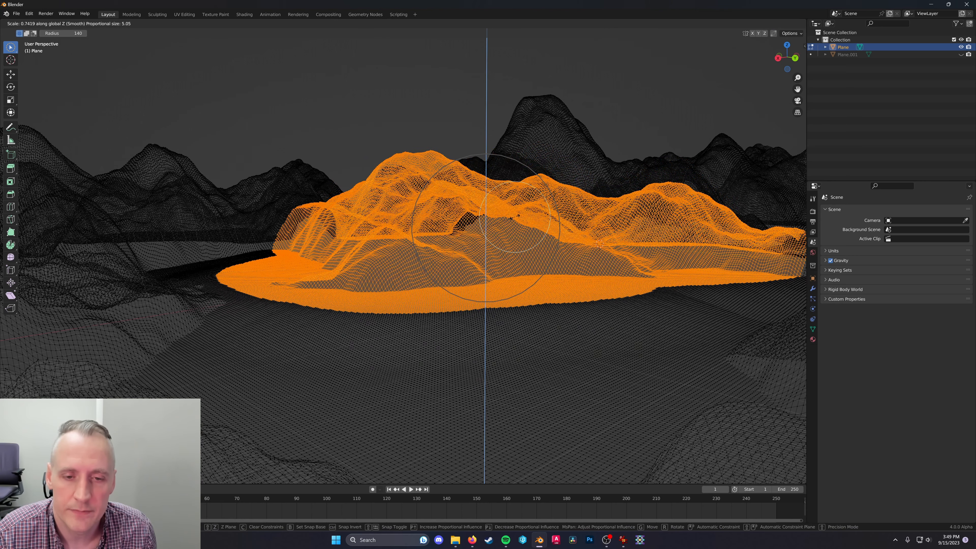
scroll(514, 216, up, 7)
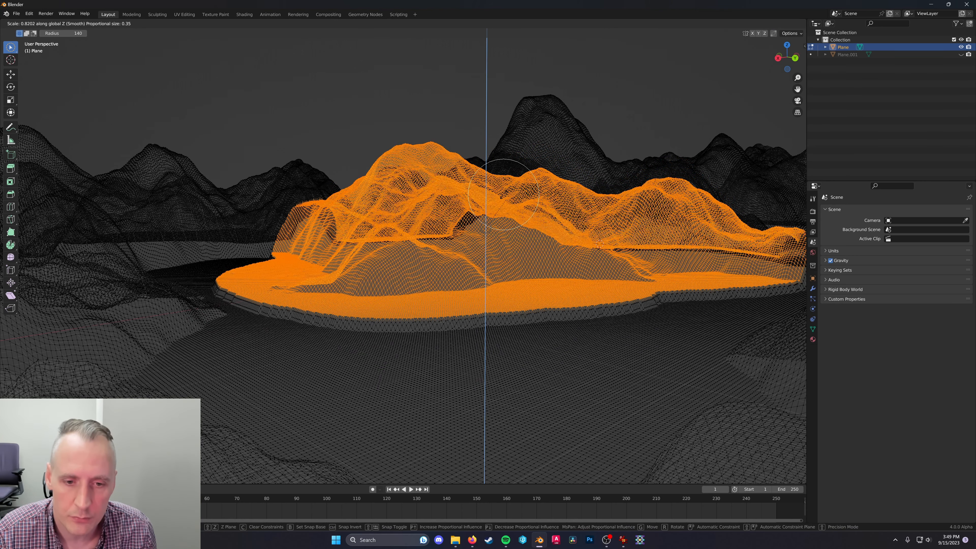
scroll(499, 239, down, 10)
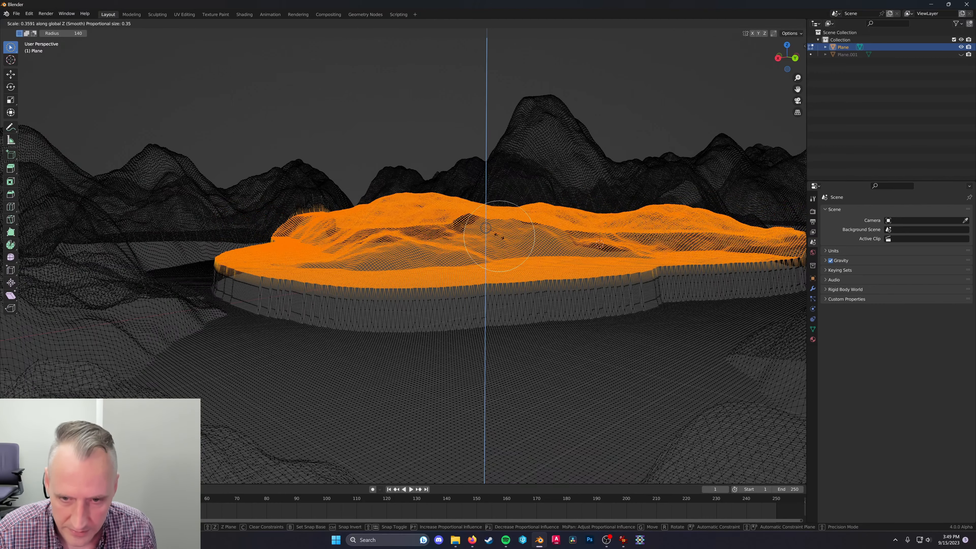
scroll(500, 242, up, 4)
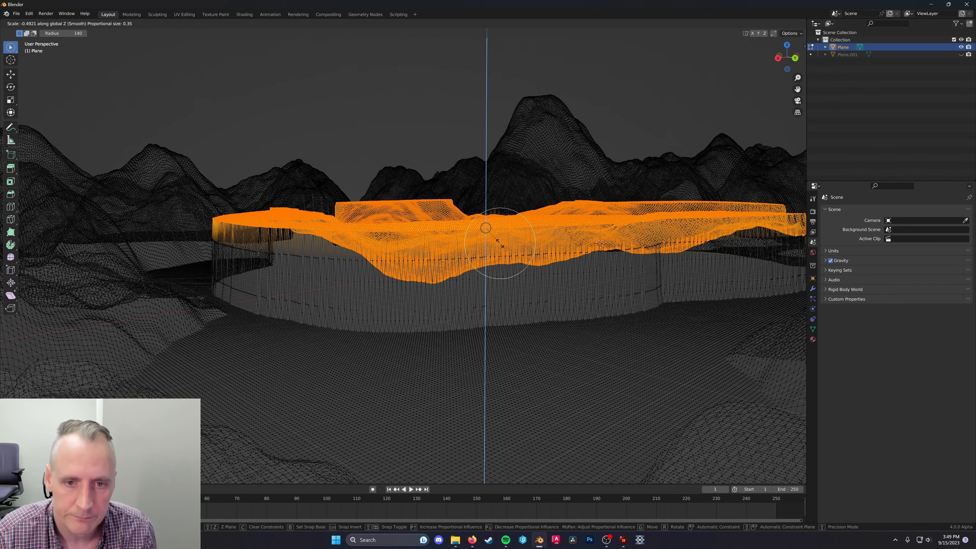
scroll(500, 243, up, 3)
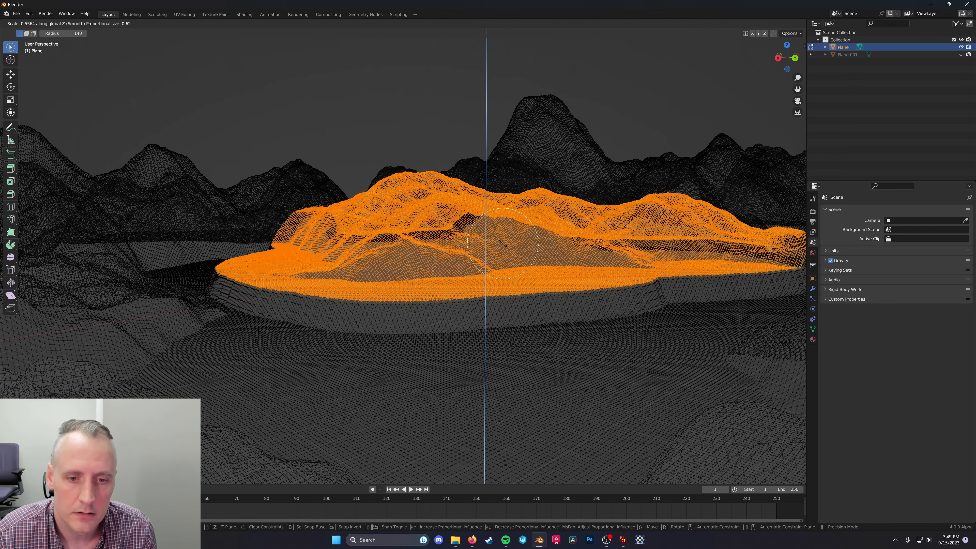
scroll(502, 243, down, 7)
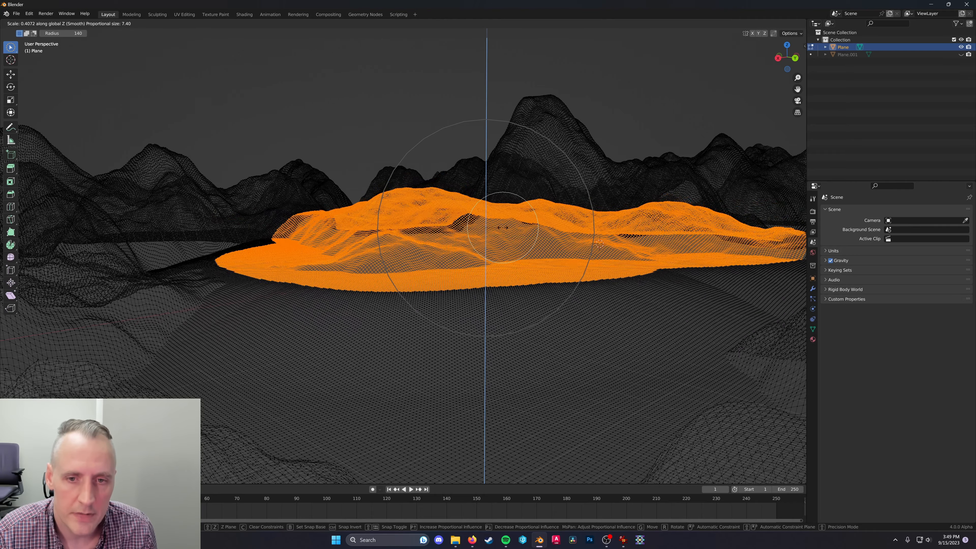
click(502, 227)
middle_drag(502, 227, 531, 209)
scroll(588, 177, up, 5)
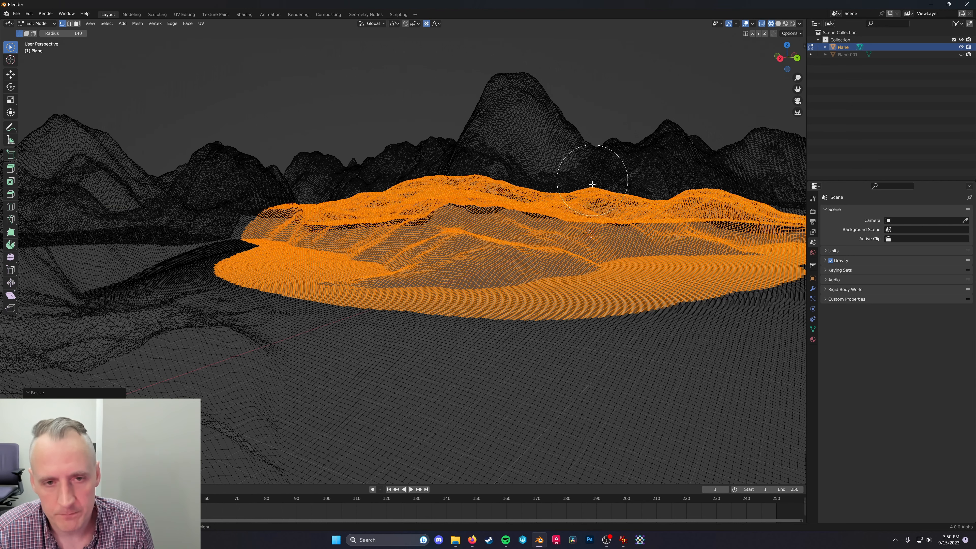
Step: Lower the patch about 0.23 m along Z, then return to Object Mode
key(g)
key(z)
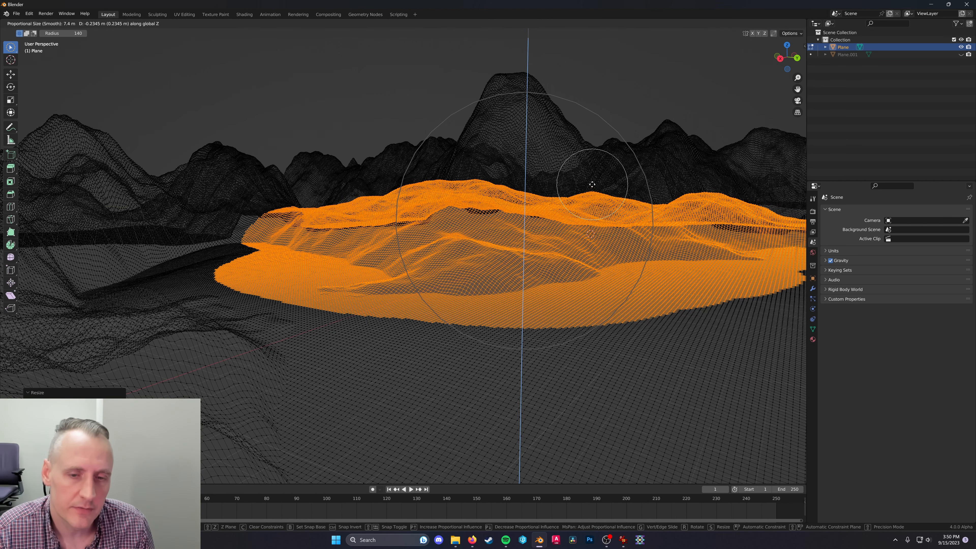
click(592, 186)
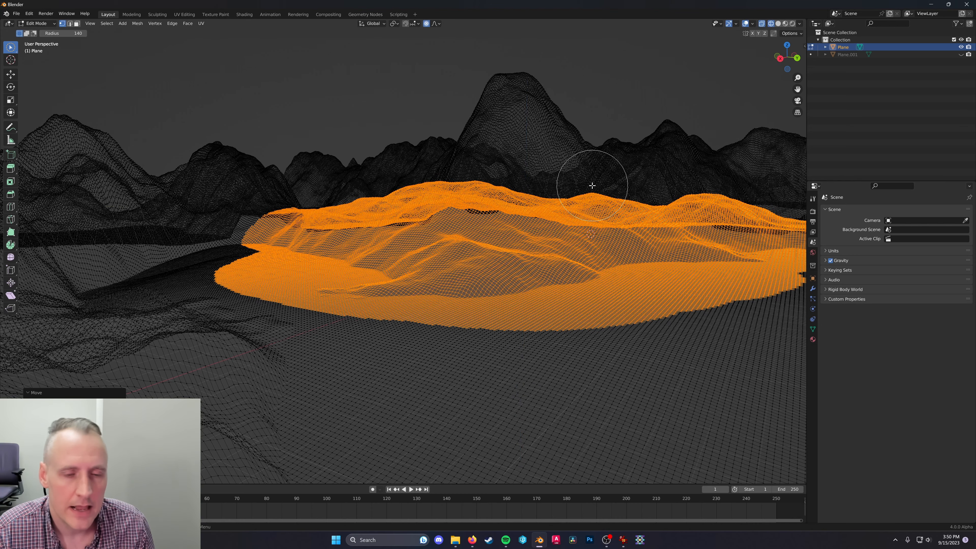
key(Tab)
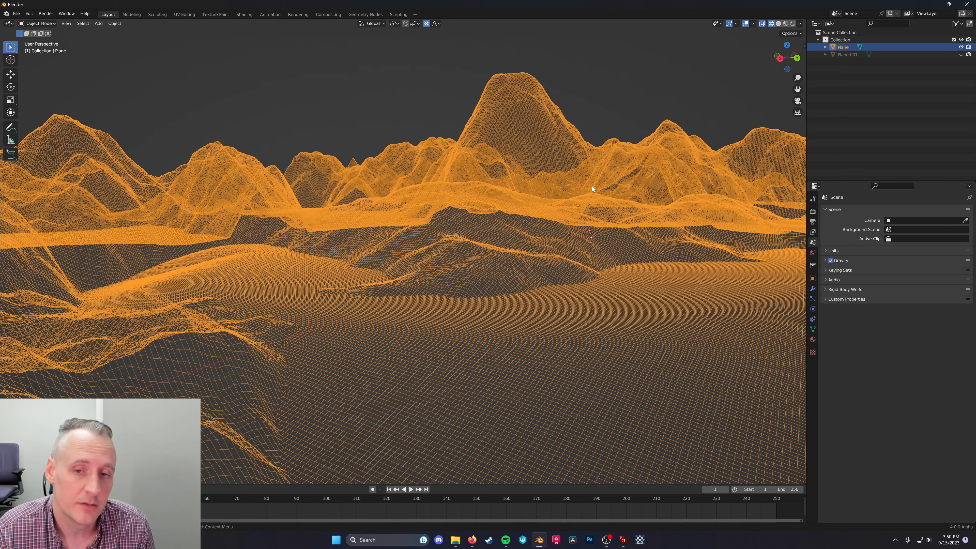
Step: Orbit around the terrain and switch the viewport to Solid shading
middle_drag(614, 198, 540, 178)
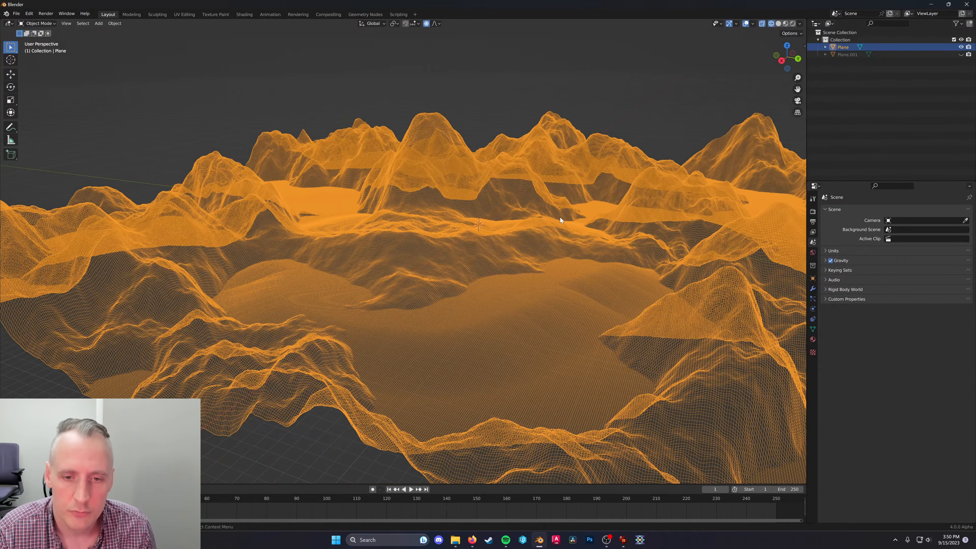
middle_drag(560, 218, 588, 196)
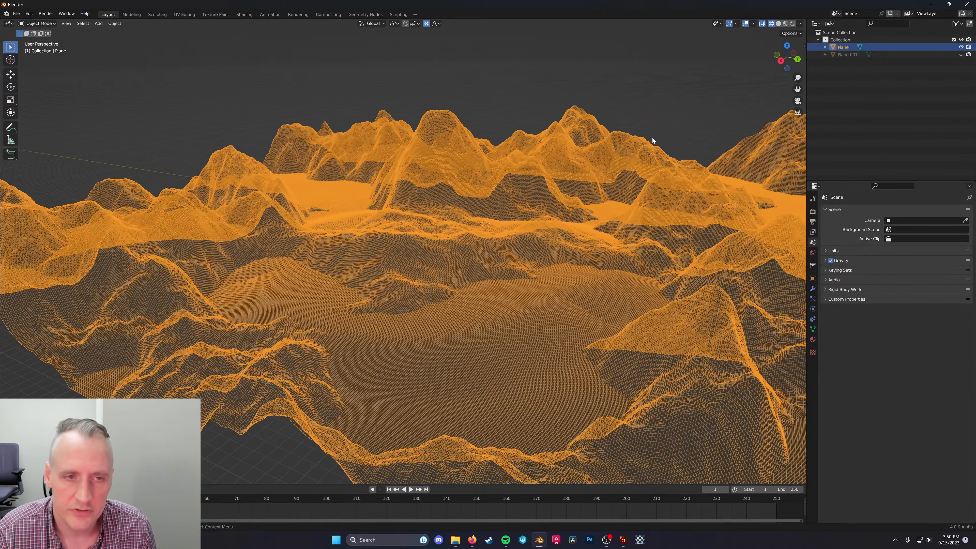
click(778, 23)
scroll(473, 194, up, 5)
middle_drag(496, 207, 580, 218)
Step: Unhide Plane.001 and move it about half a metre down along Z to fill the valleys
key(alt+h)
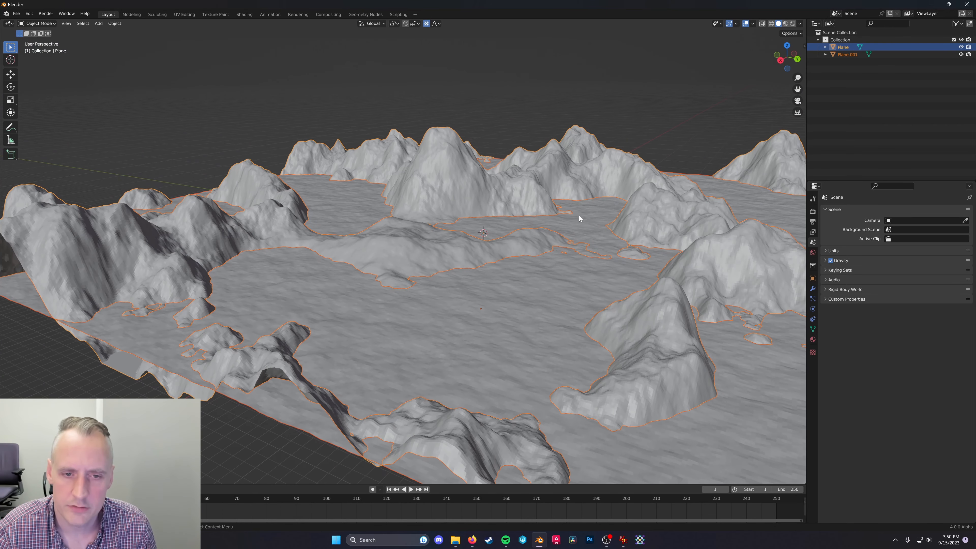
click(545, 291)
key(g)
key(z)
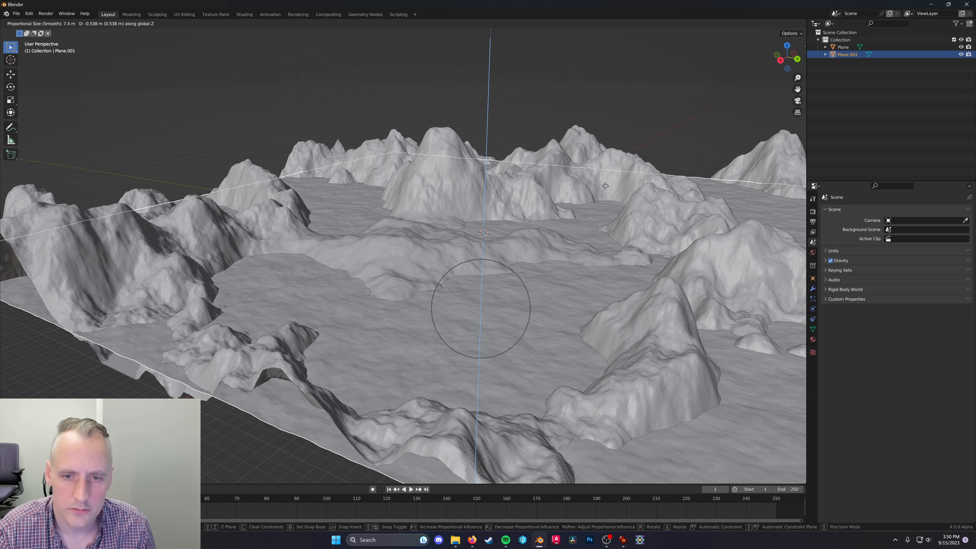
click(605, 186)
middle_drag(605, 186, 566, 262)
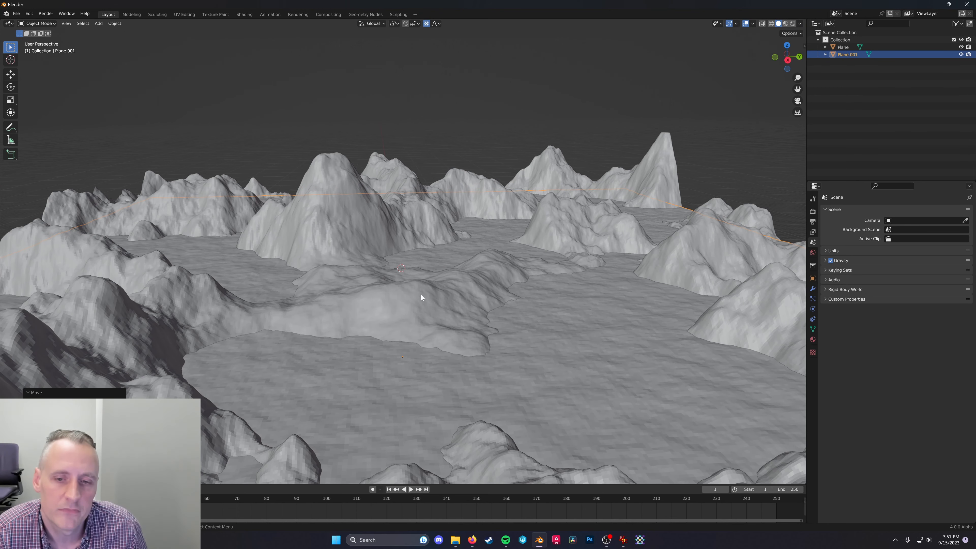
Step: Give the water plane a new blue material and view it in Rendered shading
click(608, 304)
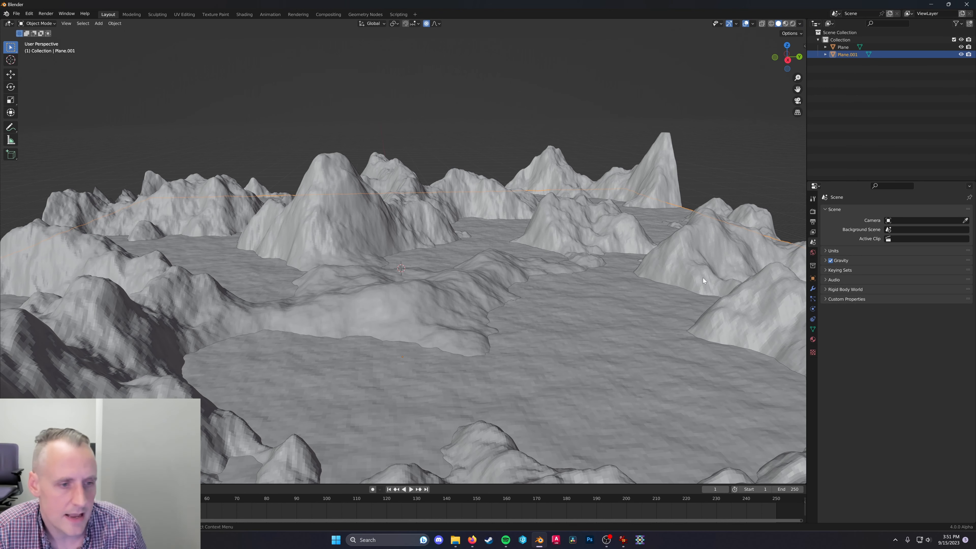
click(812, 339)
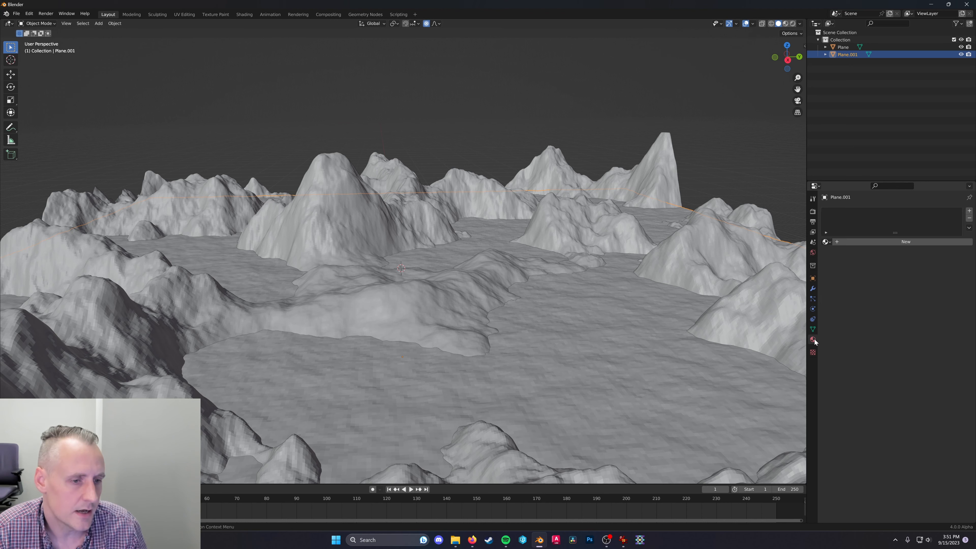
click(883, 241)
click(911, 319)
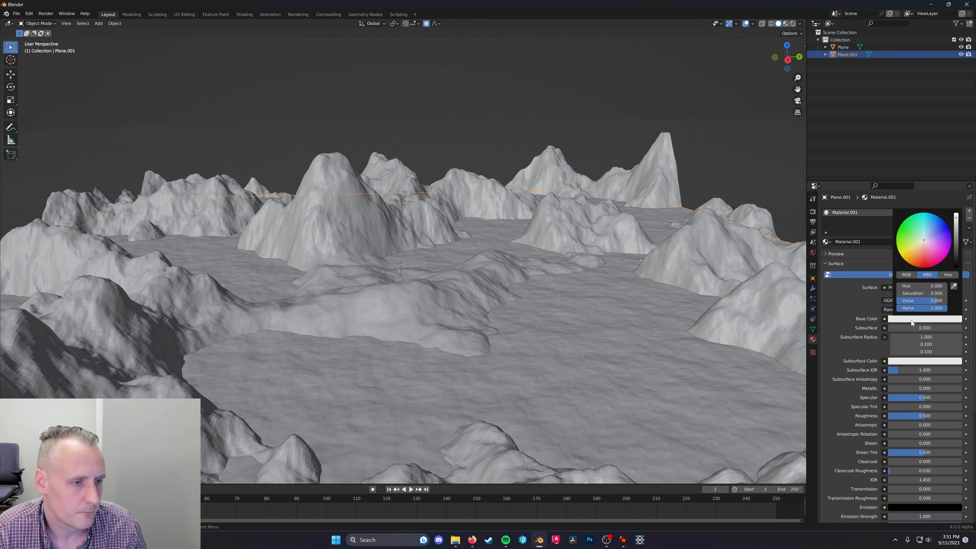
click(932, 230)
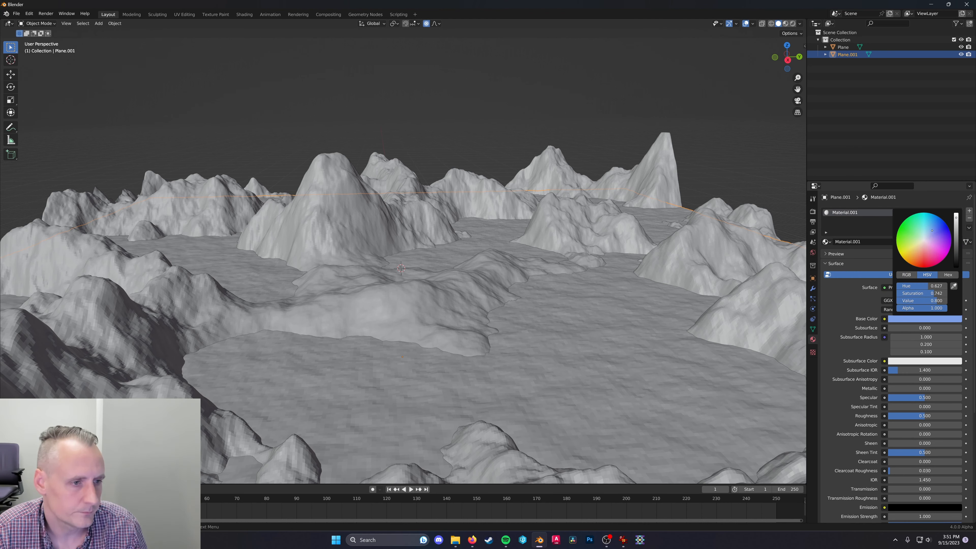
click(785, 23)
click(793, 23)
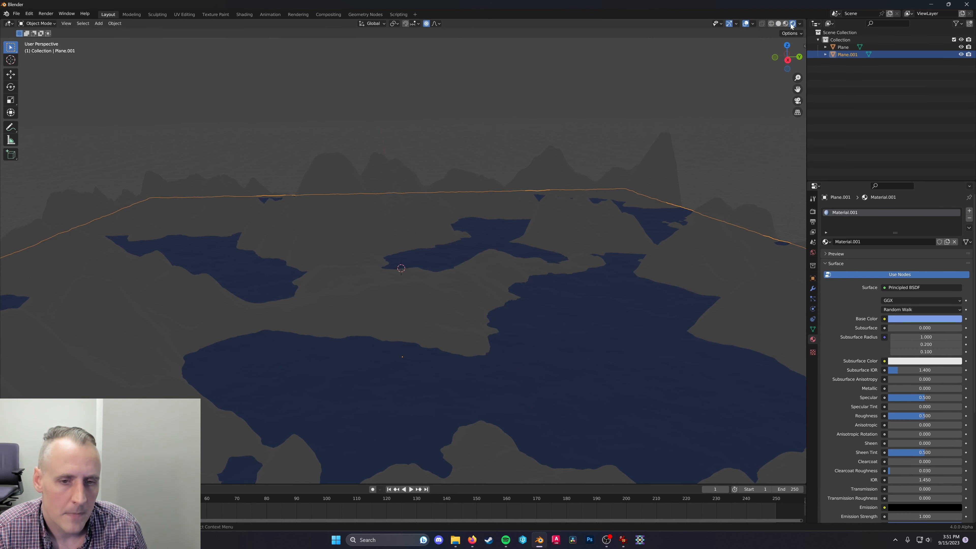
Step: Add a Sun light, rotate it on X and Y to angle shadows, then reselect the terrain
key(shift+a)
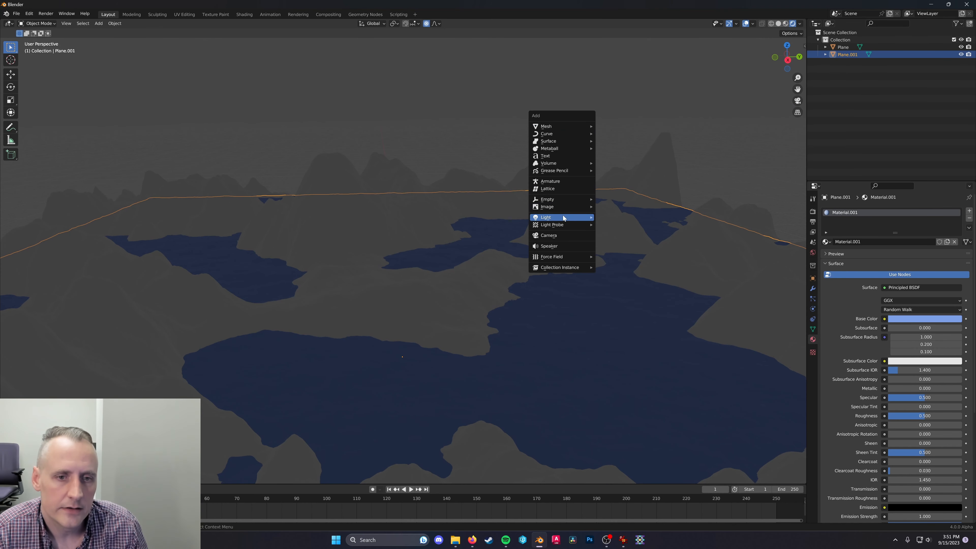
mouse_move(562, 215)
click(617, 224)
key(r)
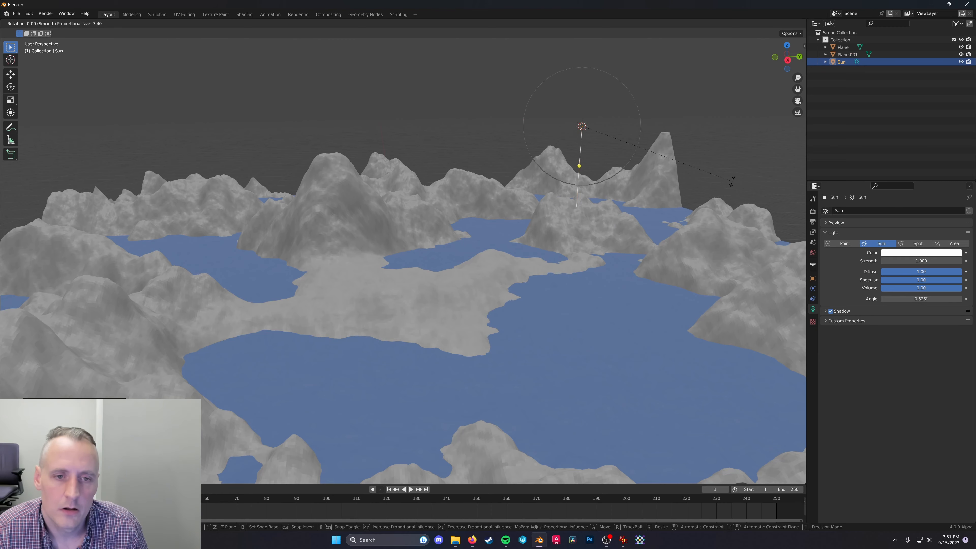
key(x)
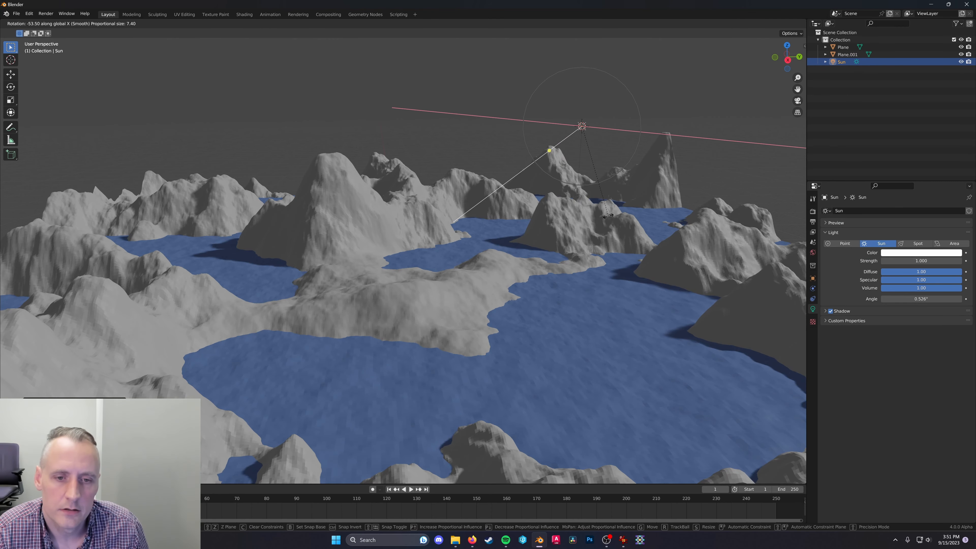
key(y)
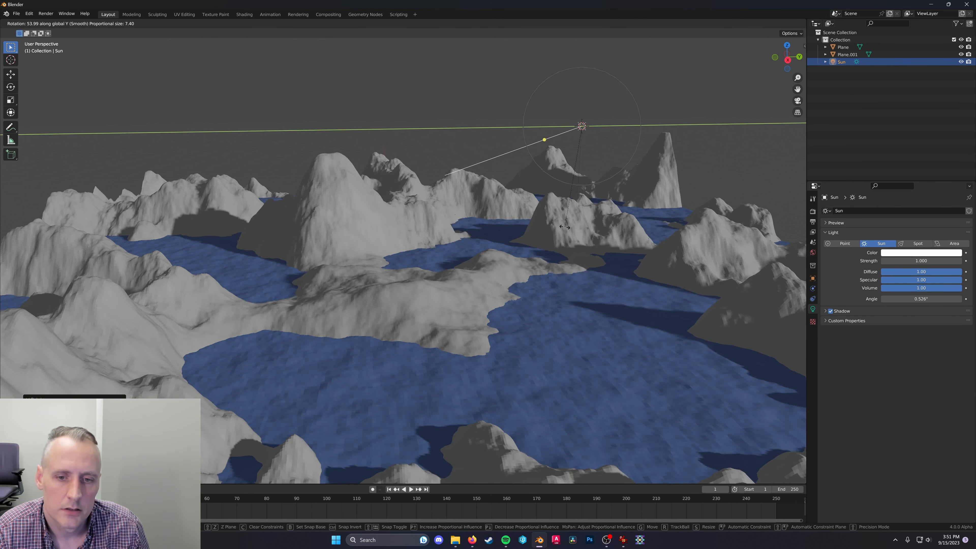
click(558, 227)
middle_drag(457, 246, 417, 228)
click(391, 313)
Step: Switch to the Shading workspace and frame the whole terrain
click(241, 14)
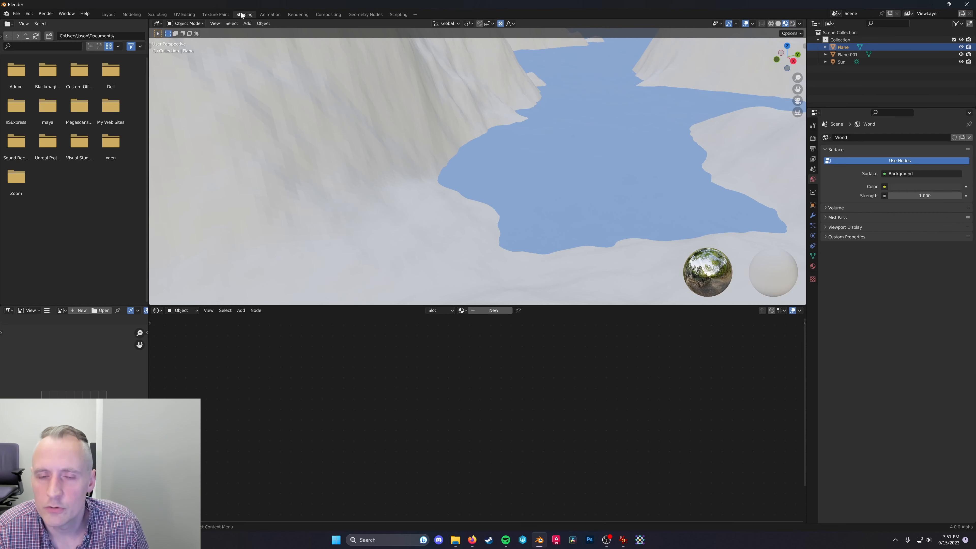
scroll(525, 209, down, 8)
middle_drag(526, 218, 540, 215)
scroll(540, 215, up, 1)
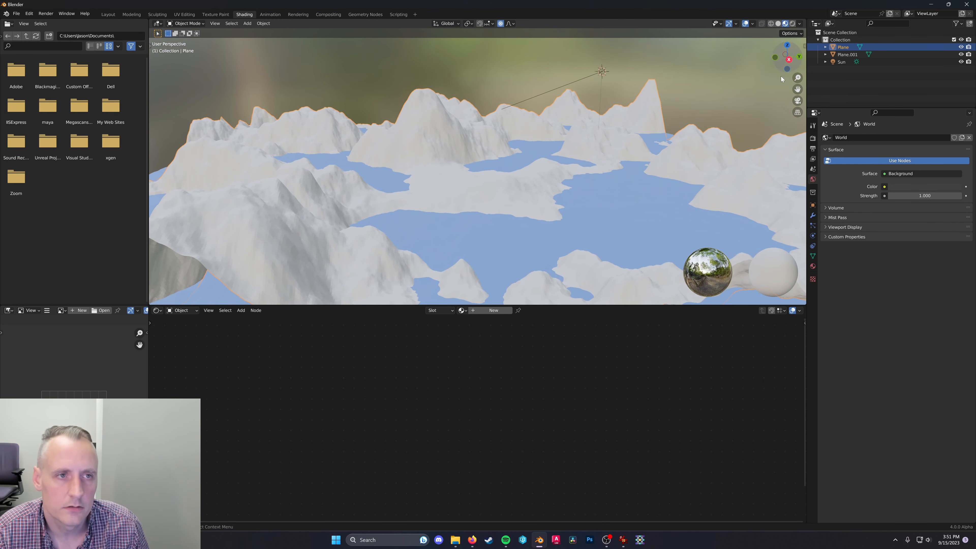
Step: Create a new terrain material with a dark green base colour
click(496, 310)
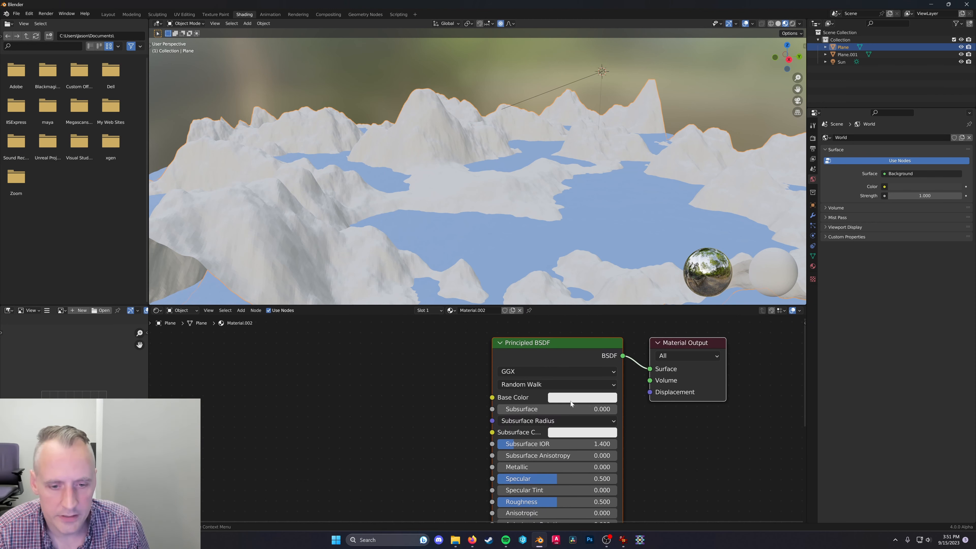
click(568, 397)
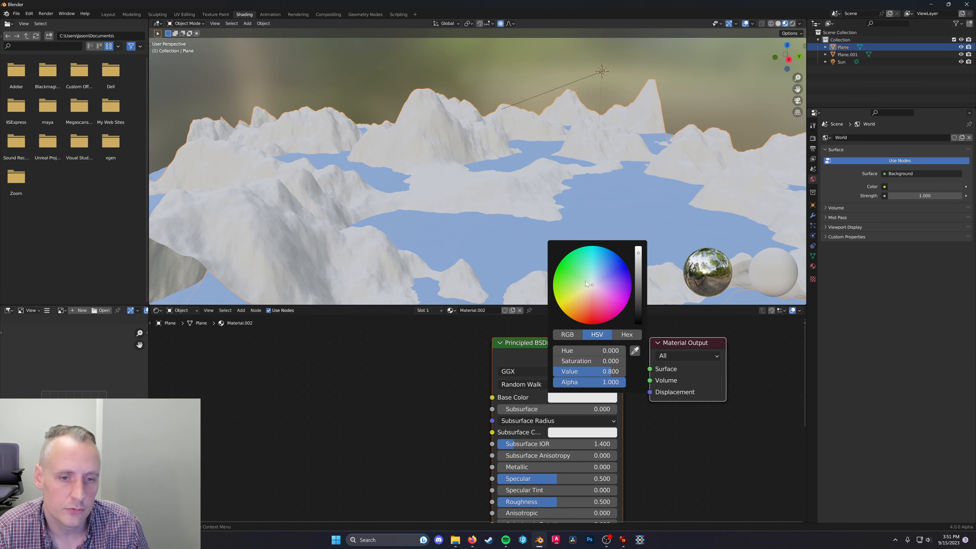
drag(586, 284, 573, 277)
click(638, 291)
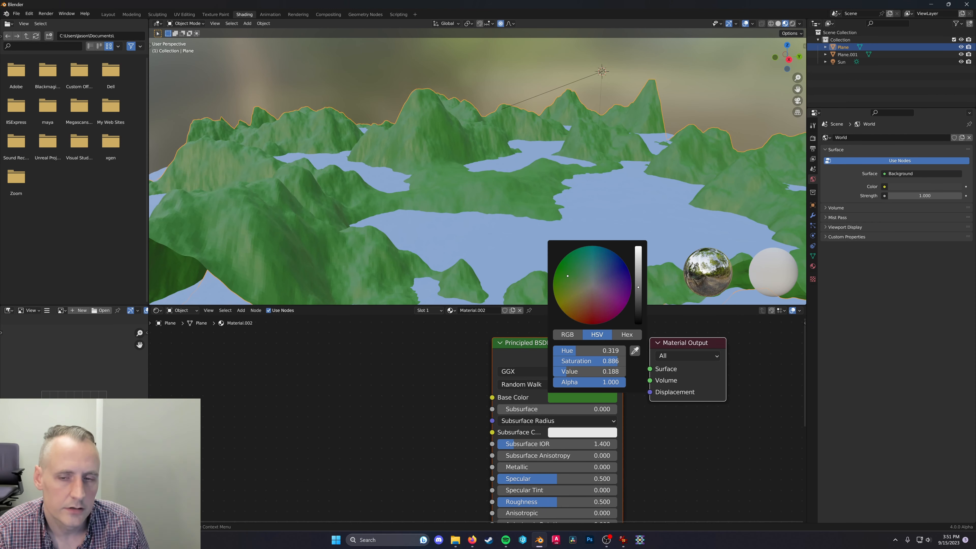
key(shift+a)
Step: Add a Color Ramp node and connect its Color output to the shader's Base Color
text(ramp)
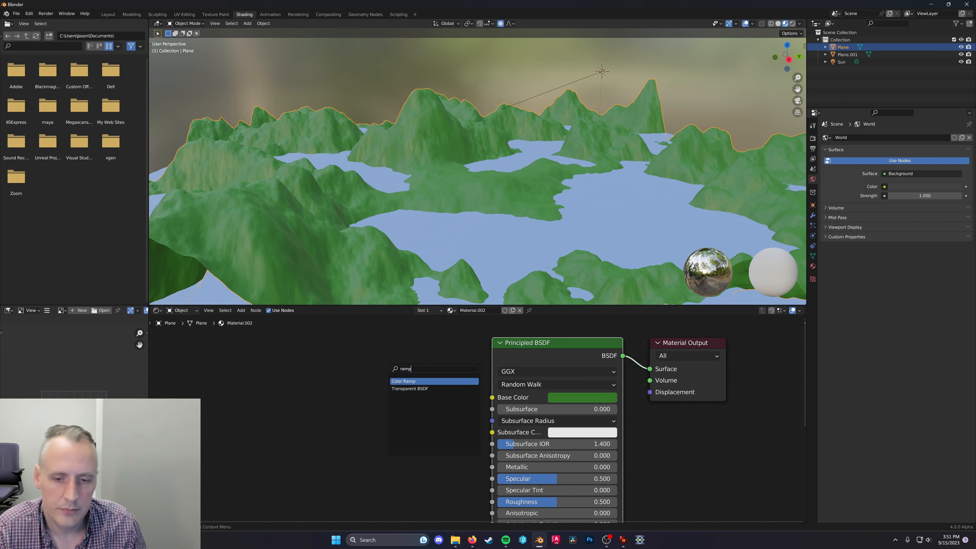
key(Return)
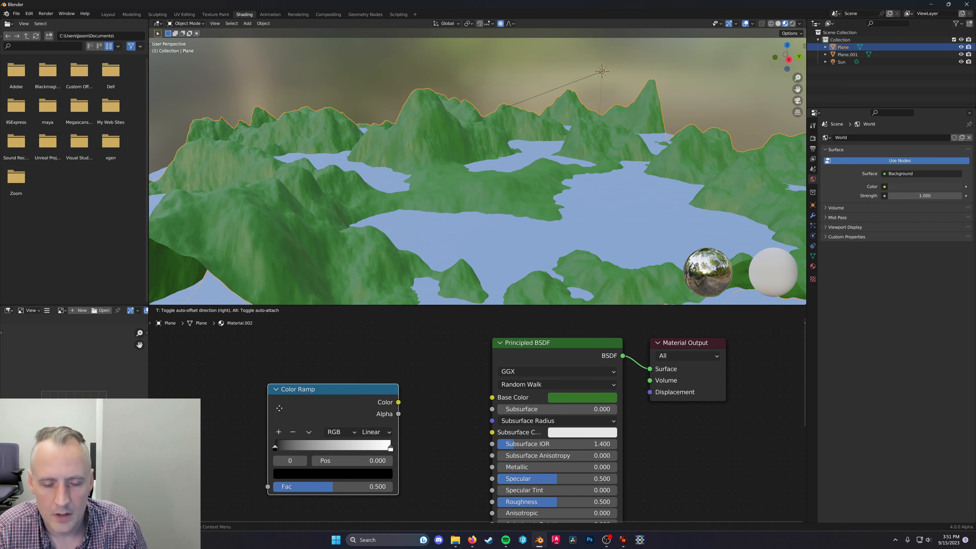
click(332, 400)
drag(398, 402, 493, 397)
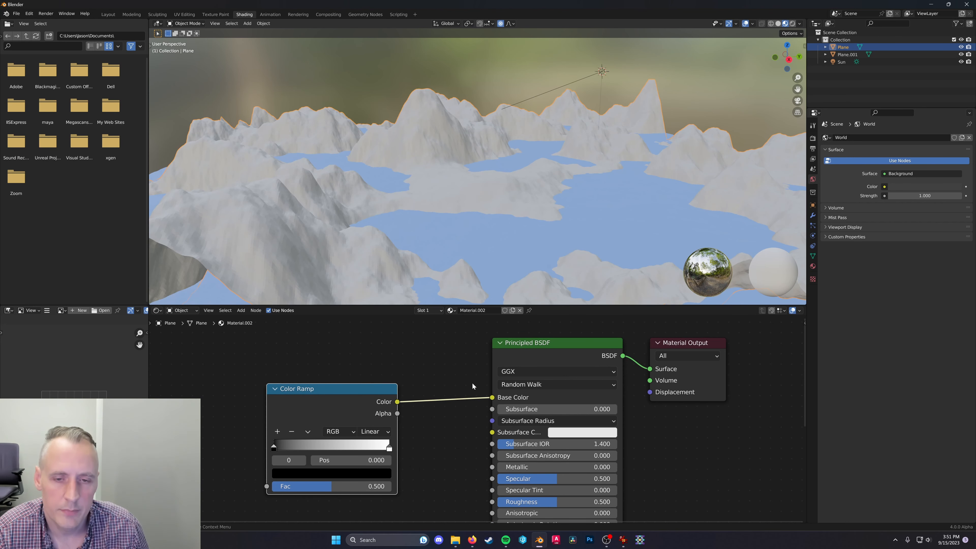
middle_drag(426, 365, 537, 328)
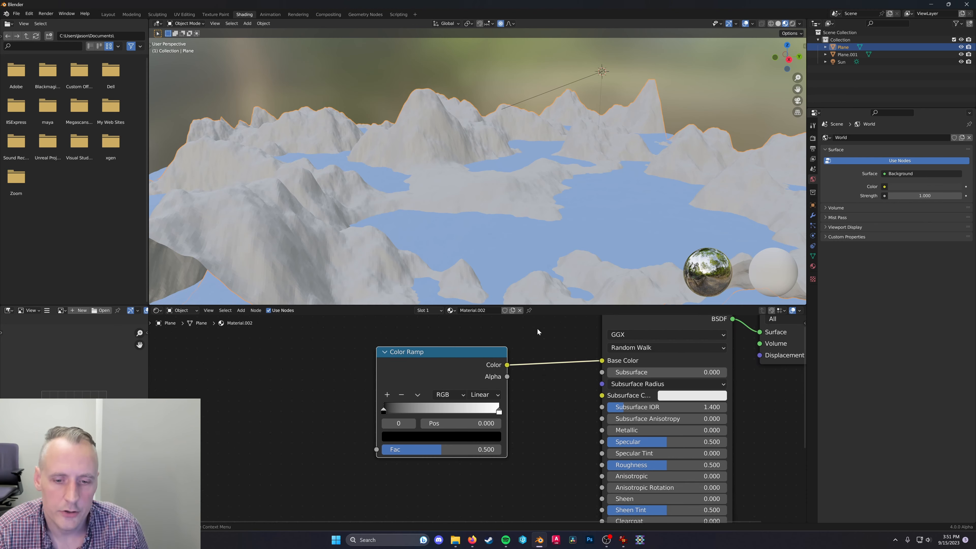
Step: Make the ramp's light stop green and its first stop dark brown
click(499, 412)
click(489, 437)
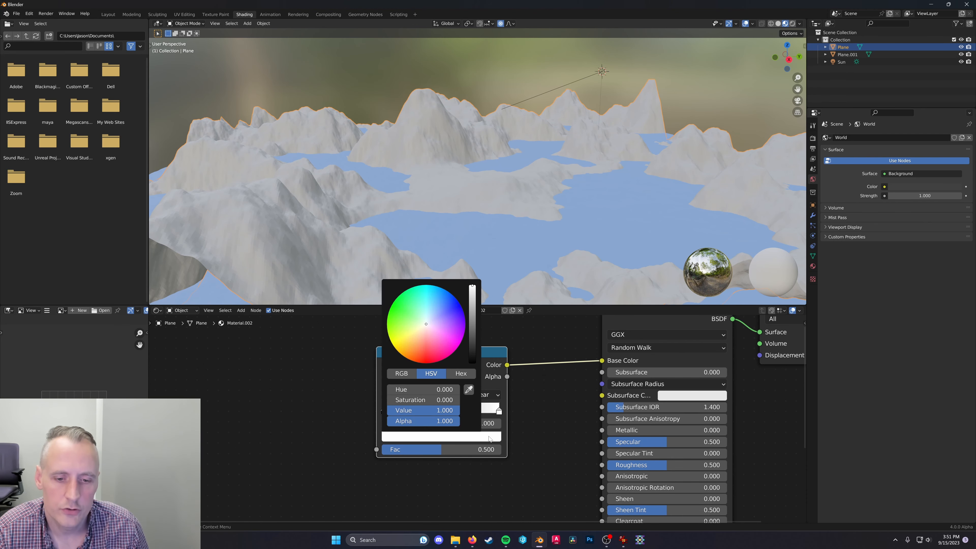
click(411, 325)
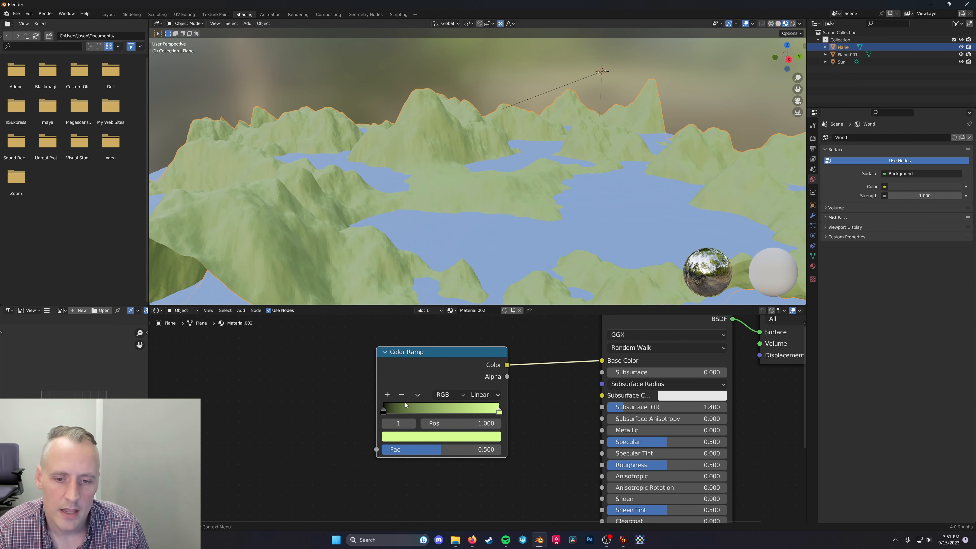
click(384, 411)
click(398, 436)
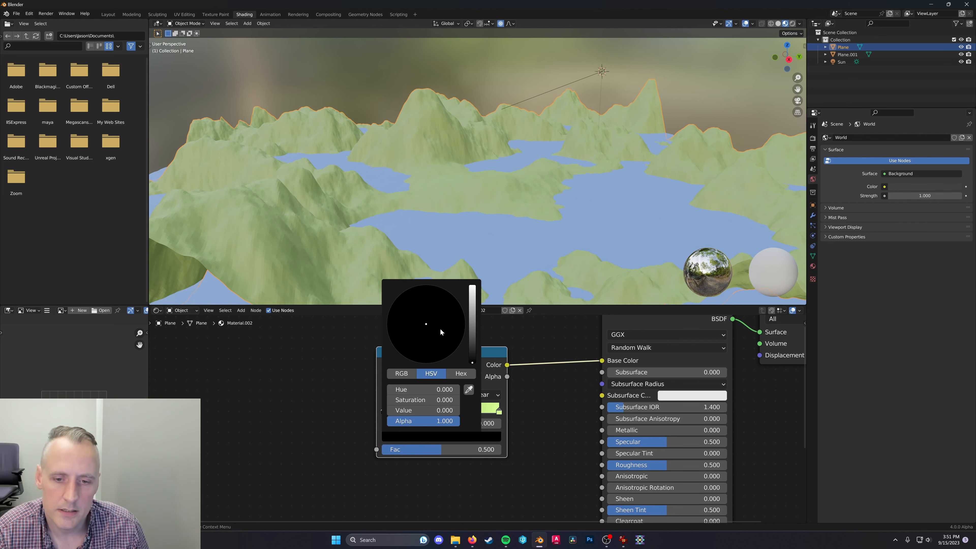
click(472, 339)
drag(424, 304, 422, 285)
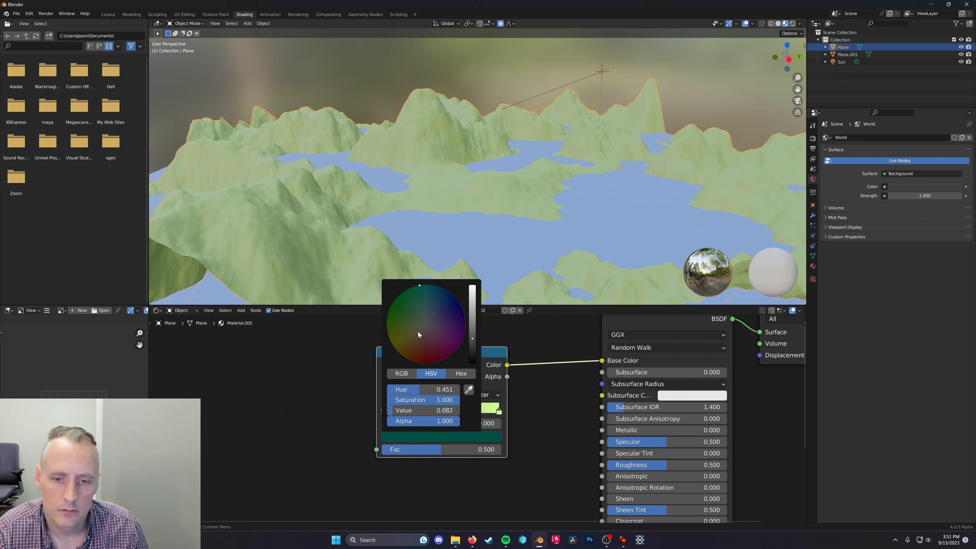
drag(418, 334, 415, 347)
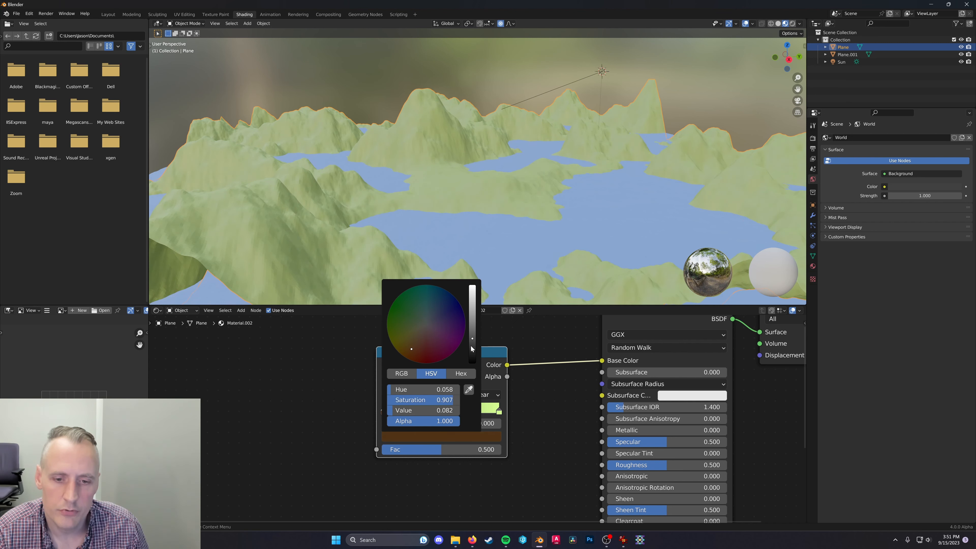
middle_drag(467, 351, 590, 348)
Step: Add a Noise Texture and connect its Fac output to the Color Ramp's Fac input
key(shift+a)
text(noi)
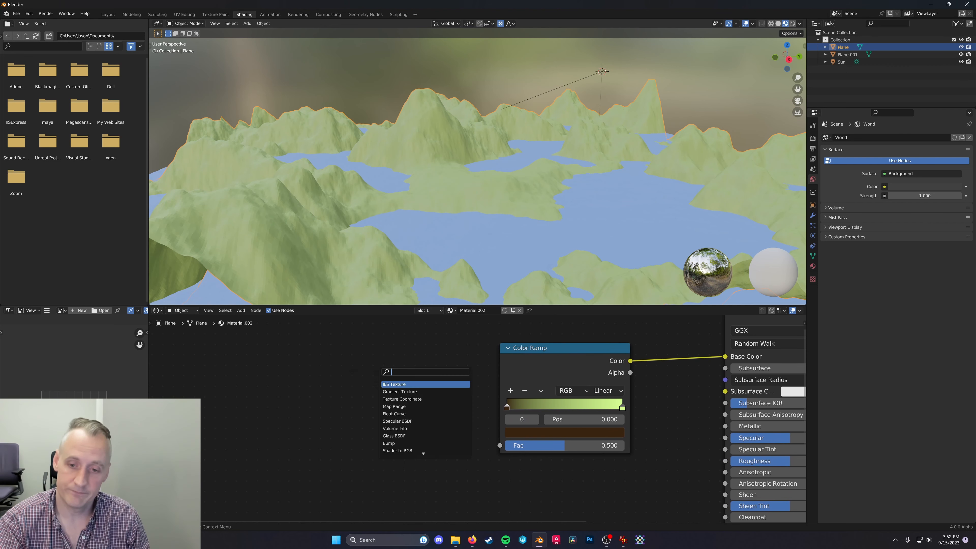
key(Return)
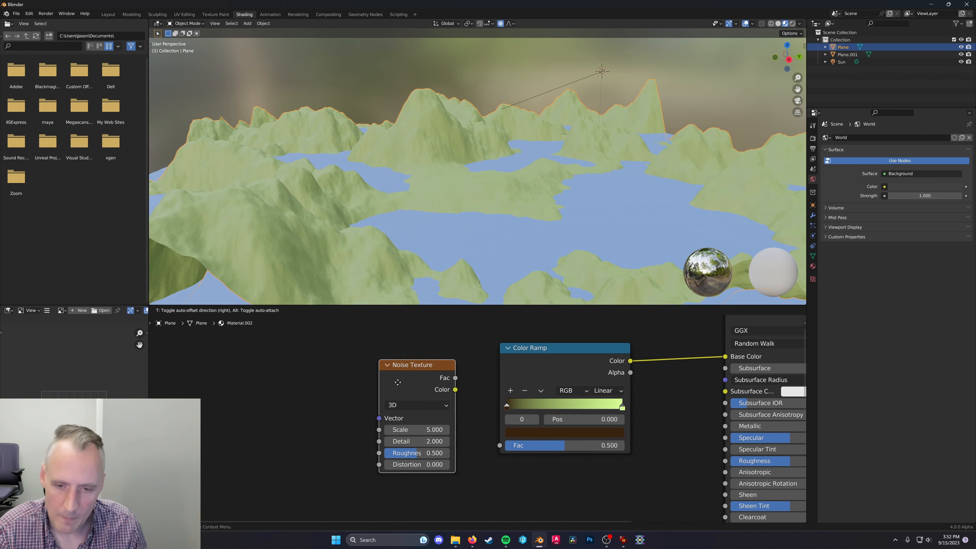
click(395, 401)
drag(455, 439, 426, 423)
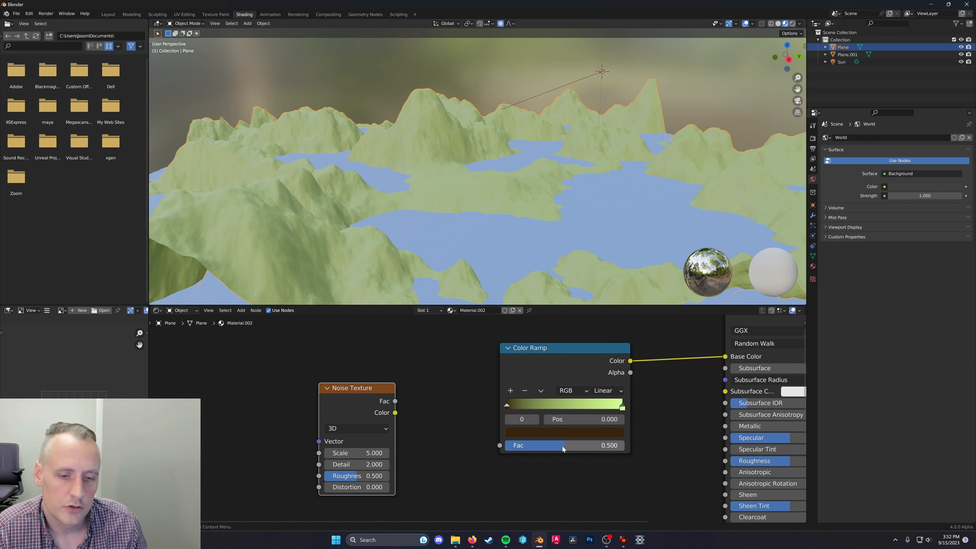
mouse_move(562, 447)
mouse_down()
mouse_move(503, 447)
mouse_move(625, 446)
mouse_move(568, 446)
mouse_up()
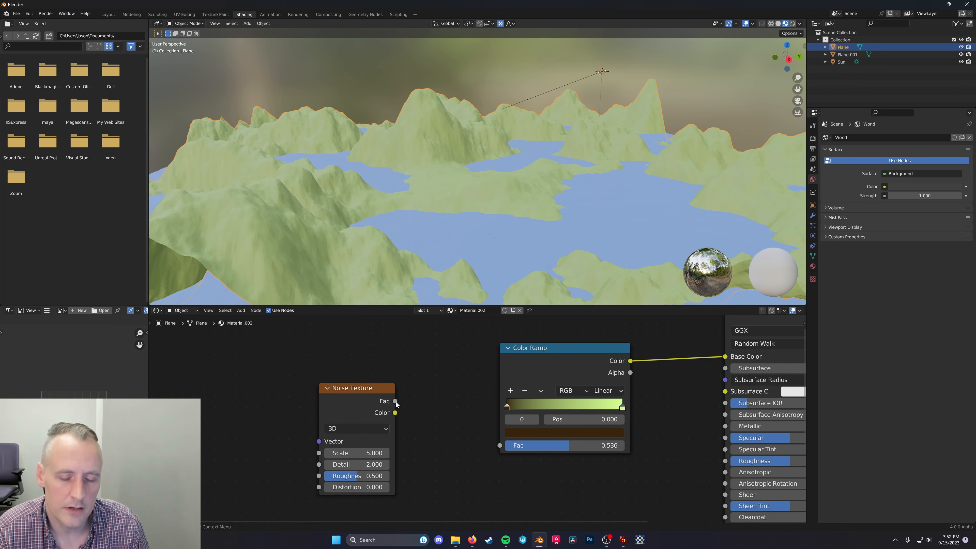
drag(395, 401, 500, 446)
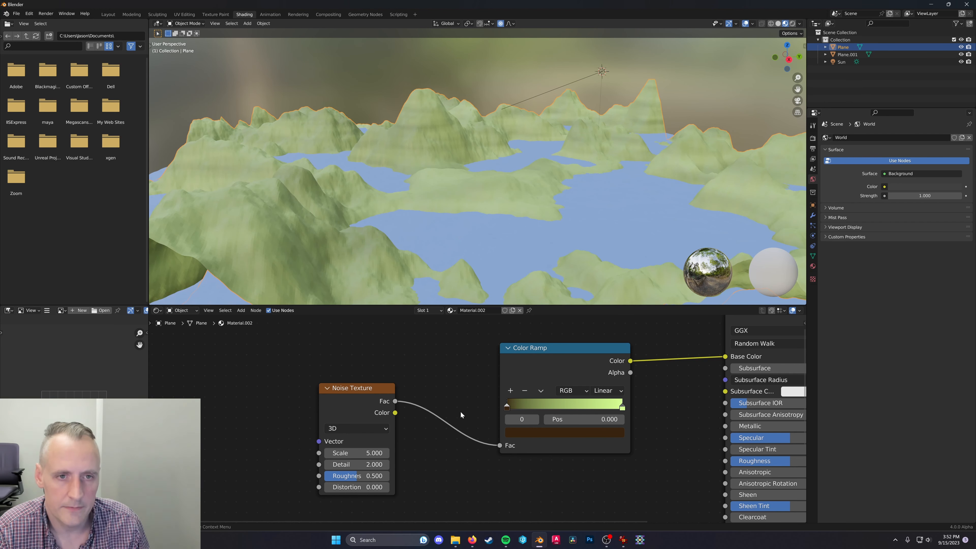
Step: Set the noise Scale to 20, then raise it to 84.6 for a finer pattern
click(358, 453)
text(20)
key(Return)
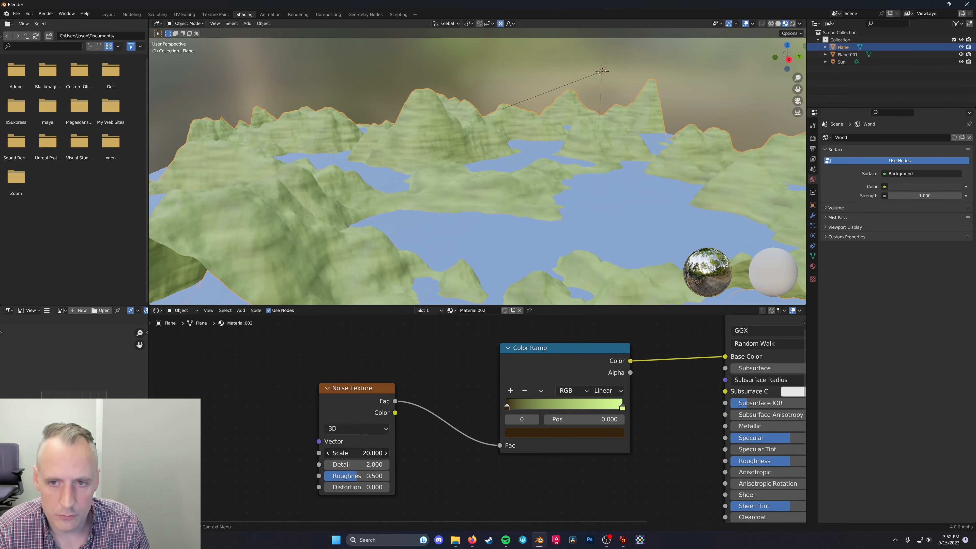
drag(357, 453, 585, 310)
middle_drag(499, 253, 549, 250)
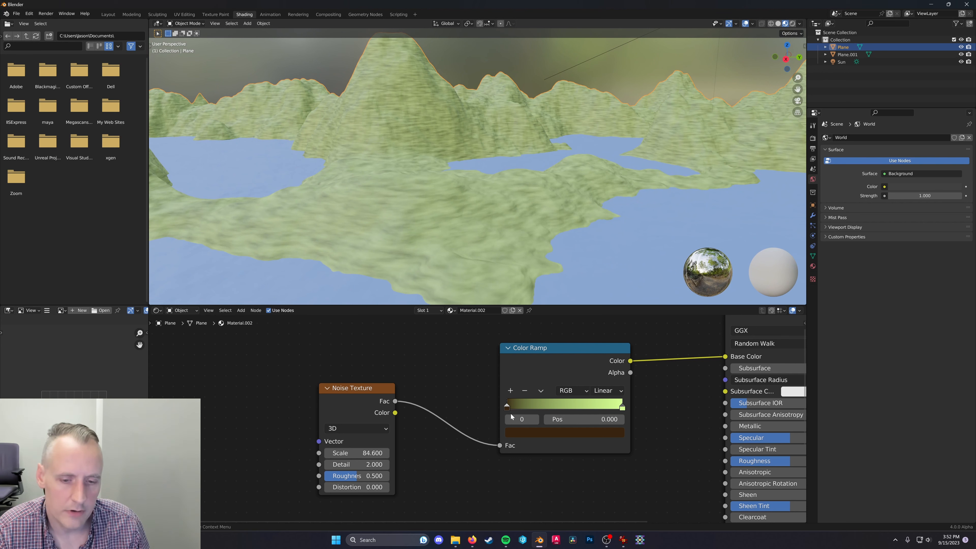
Step: Add a middle stop to the Color Ramp and colour it a dark grey-olive
click(511, 391)
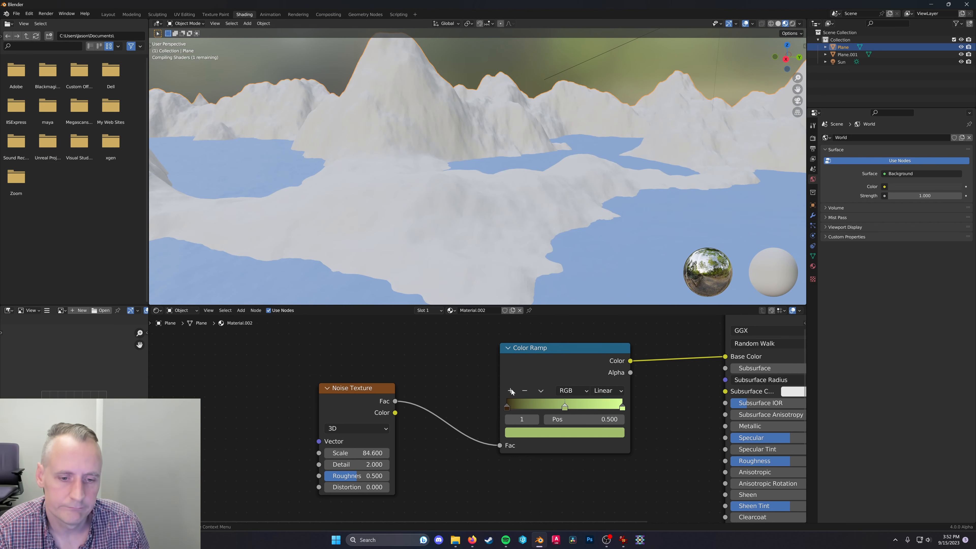
click(571, 433)
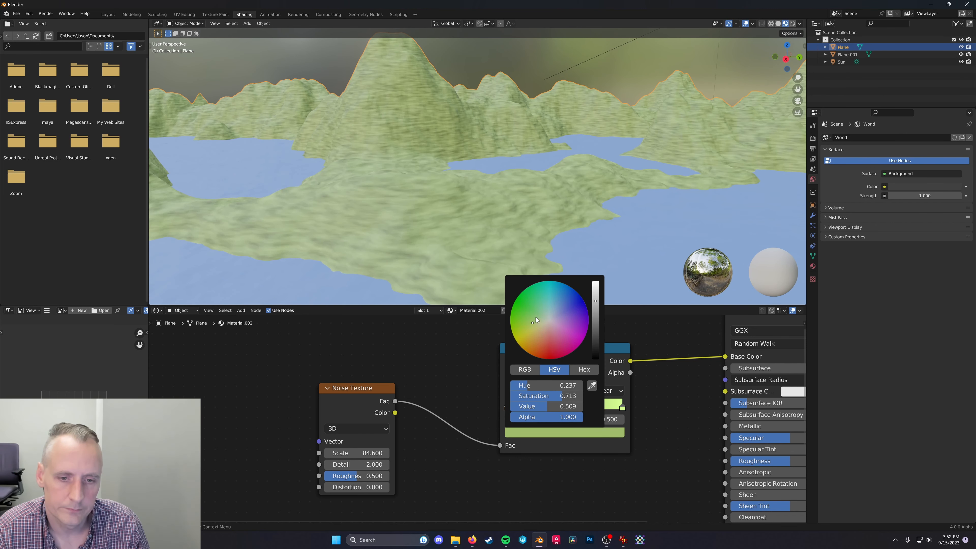
click(524, 312)
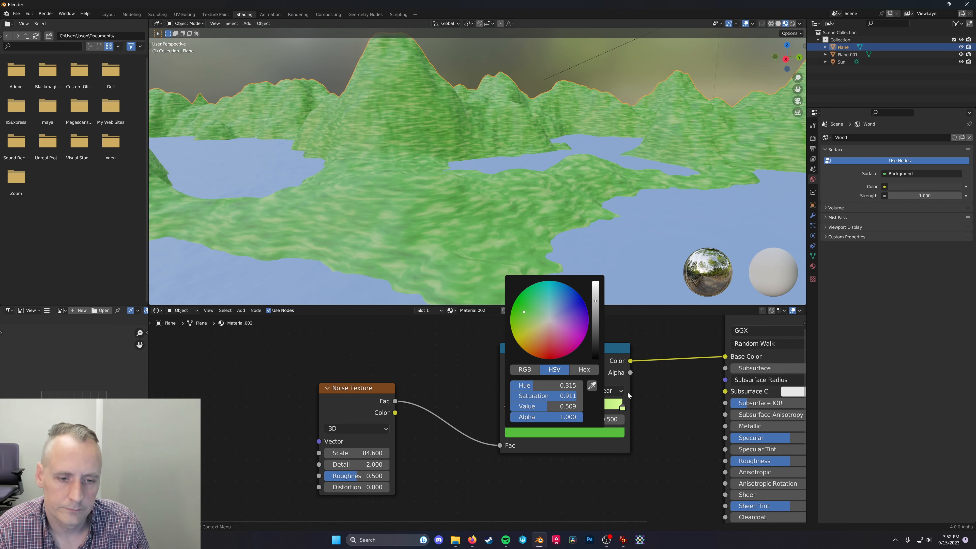
click(576, 431)
drag(596, 336, 595, 340)
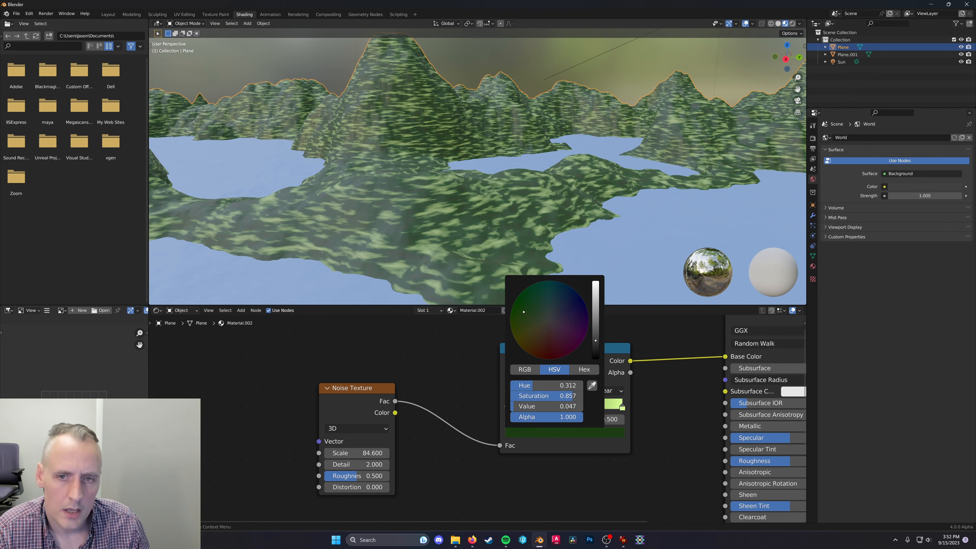
drag(536, 322, 539, 323)
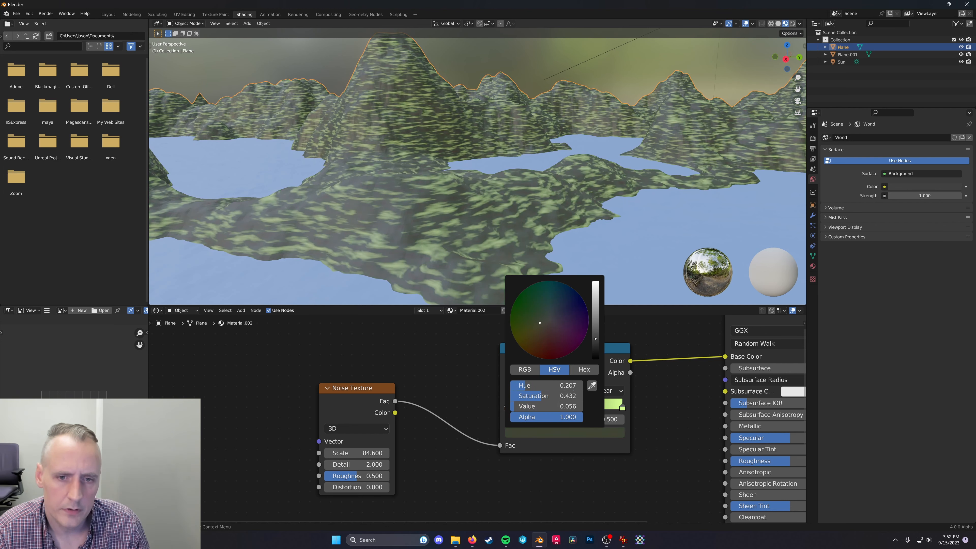
Step: Make the right-hand ramp stop a darker, yellower olive
click(622, 408)
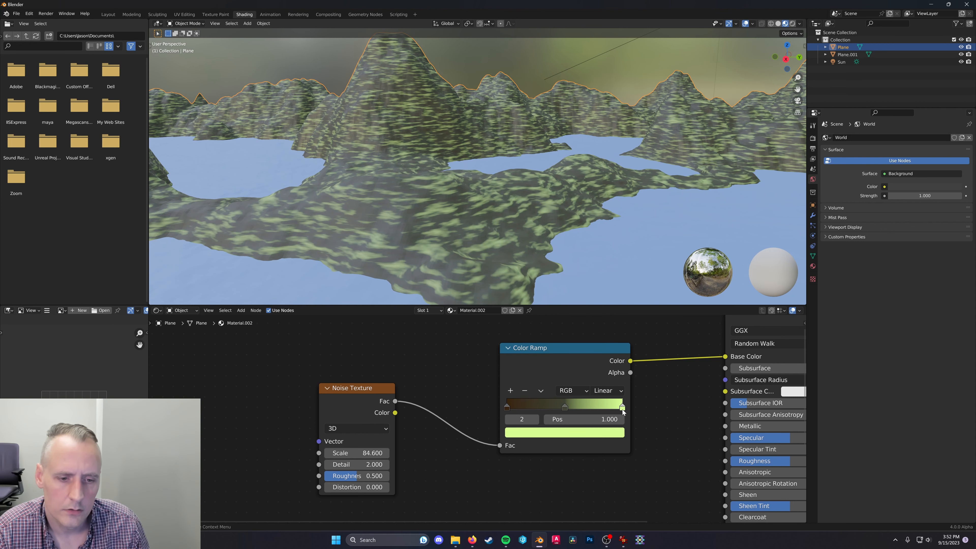
click(613, 434)
drag(536, 337, 540, 322)
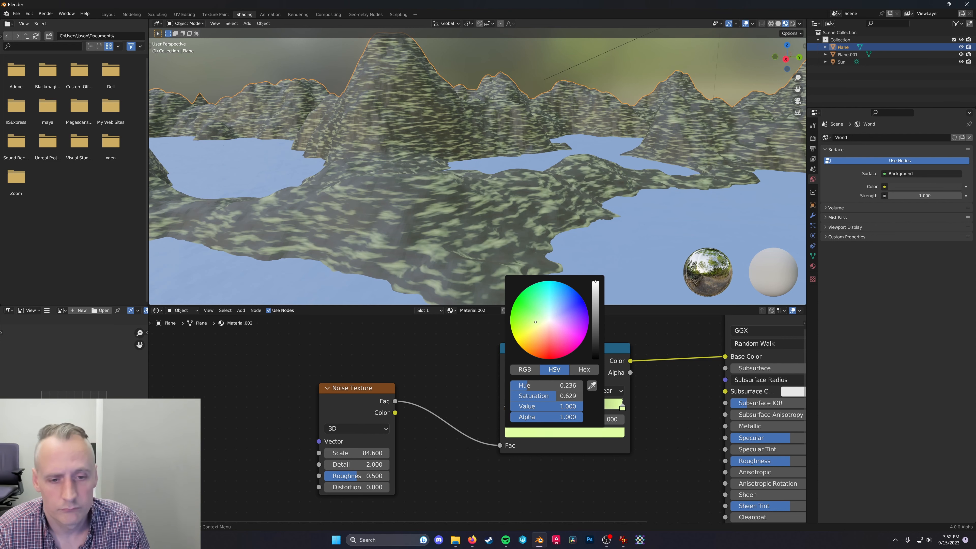
drag(539, 321, 533, 328)
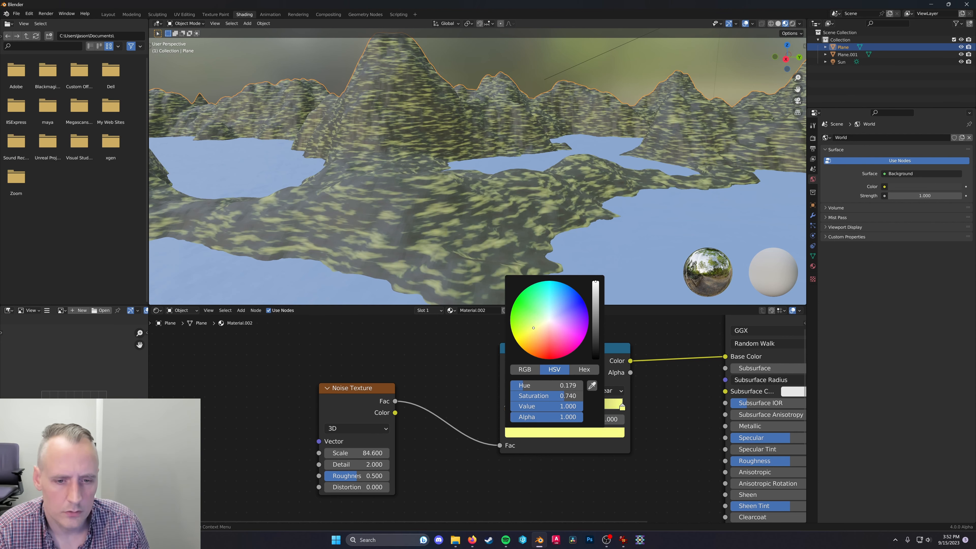
drag(596, 324, 595, 311)
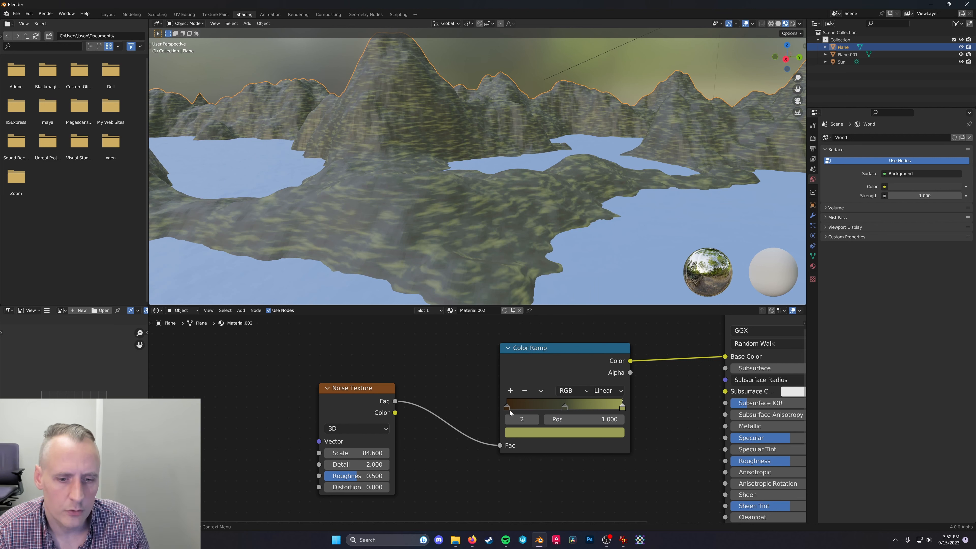
Step: Darken the middle stop almost to black with a warm brown-olive hue
click(566, 407)
click(578, 434)
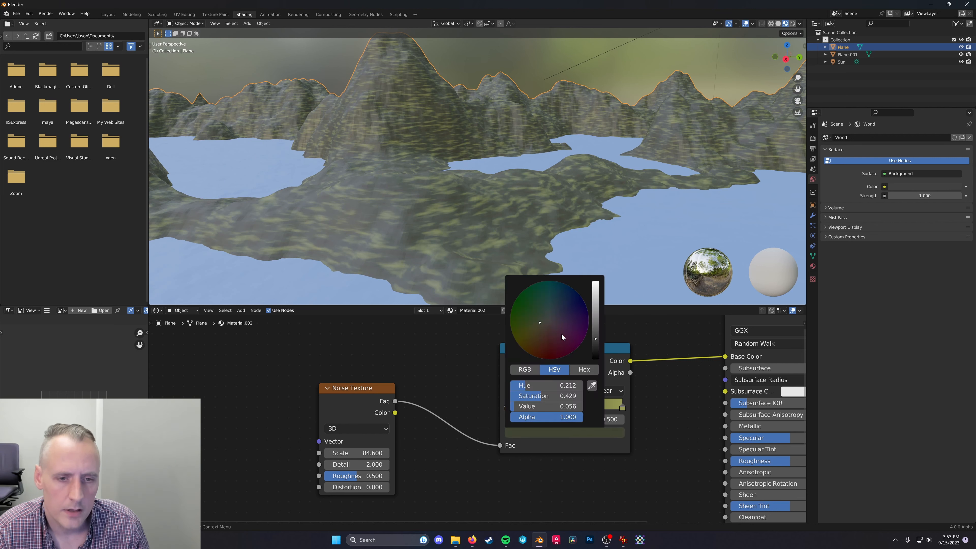
drag(595, 329, 595, 338)
drag(540, 323, 536, 335)
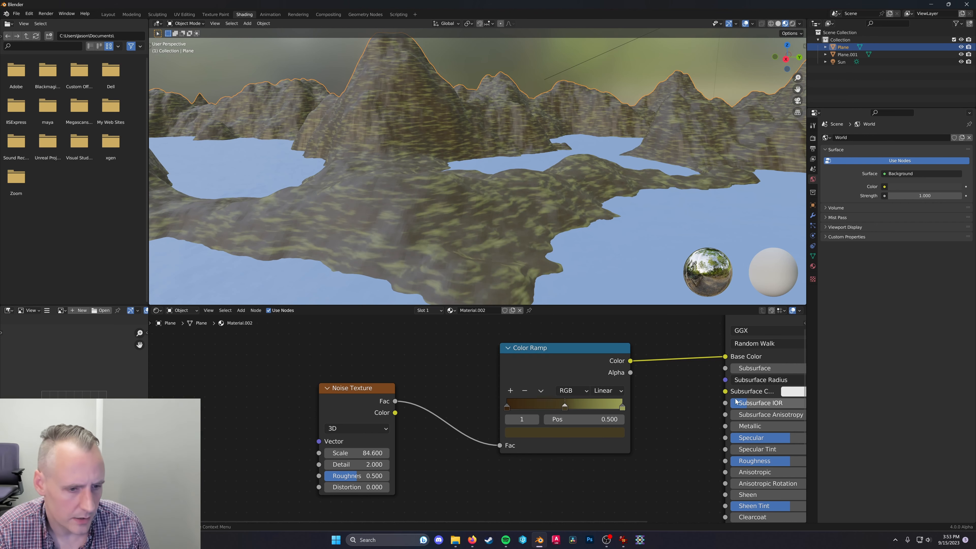
Step: Lower the shader's Specular to 0.243 and raise its Roughness to 0.721
middle_drag(773, 387, 643, 348)
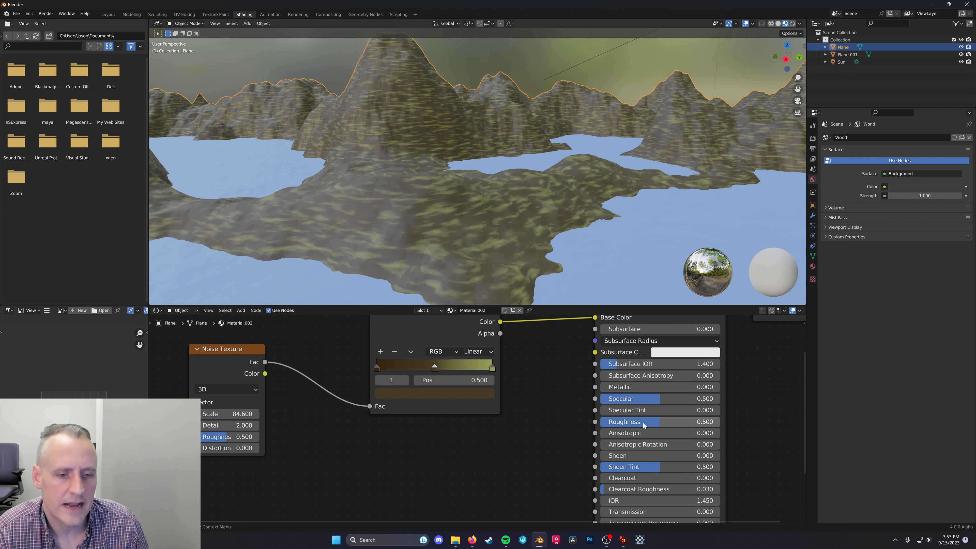
double_click(660, 422)
key(Return)
mouse_move(660, 398)
mouse_down()
mouse_move(625, 399)
mouse_move(653, 421)
mouse_move(675, 422)
mouse_up()
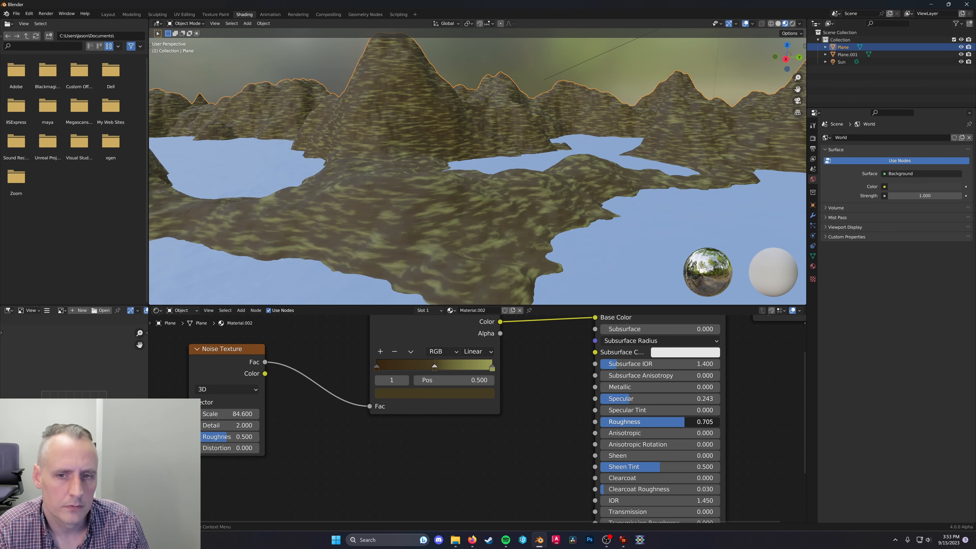
middle_drag(537, 355, 612, 417)
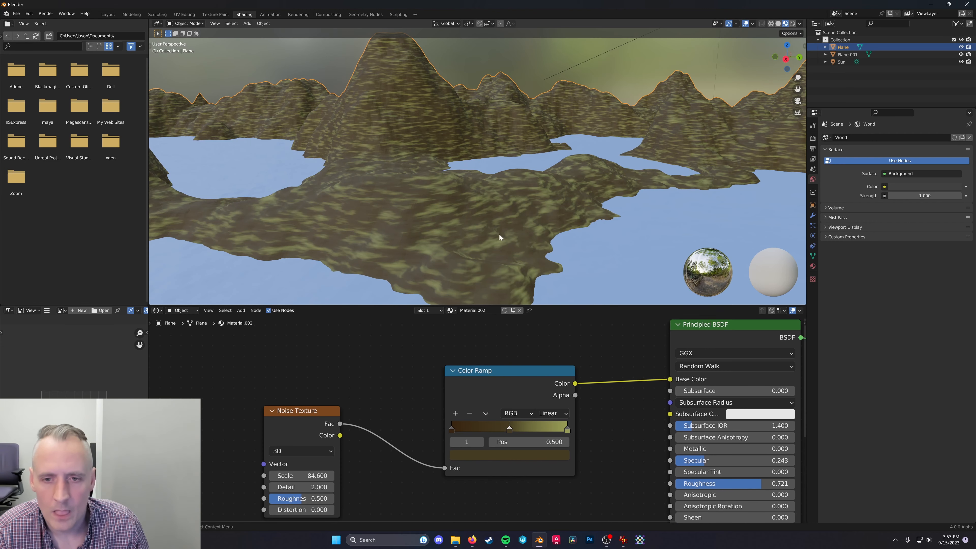
Step: Set the noise Detail to 15 and add Texture Coordinate and Mapping nodes with Ctrl+T
scroll(451, 227, up, 1)
middle_drag(354, 390, 462, 336)
scroll(407, 421, up, 1)
drag(402, 435, 424, 448)
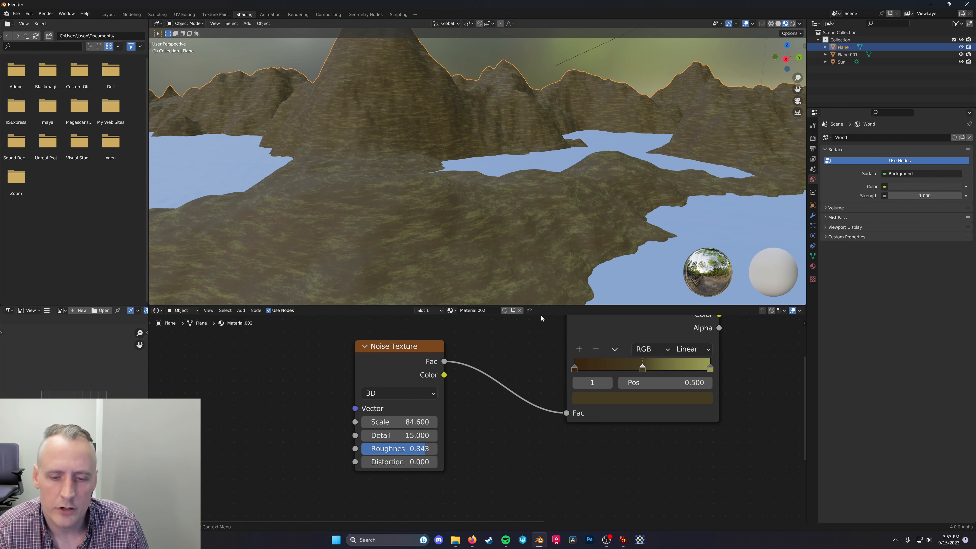
middle_drag(391, 352, 454, 375)
key(ctrl+t)
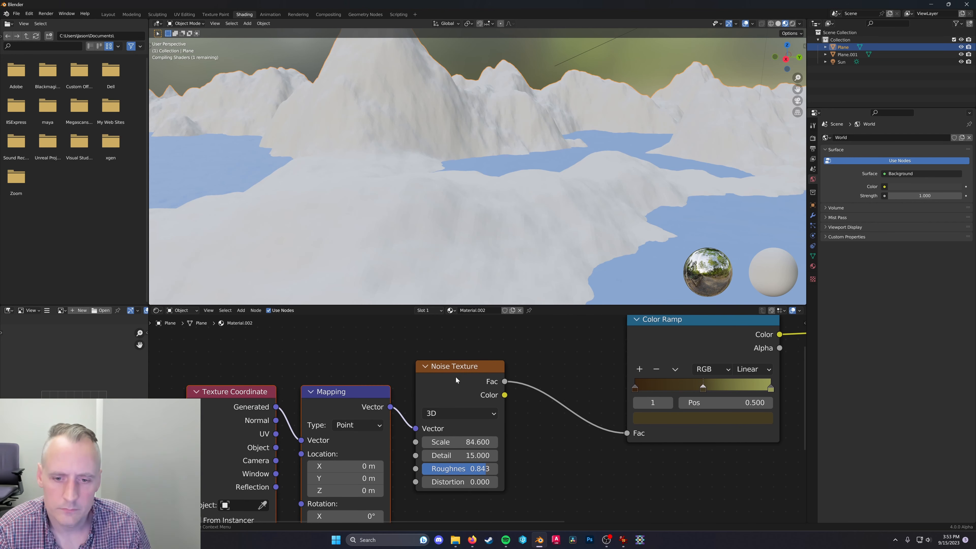
Step: Check the Node Wrangler add-on in Preferences by searching add-ons for 'node'
scroll(433, 362, down, 4)
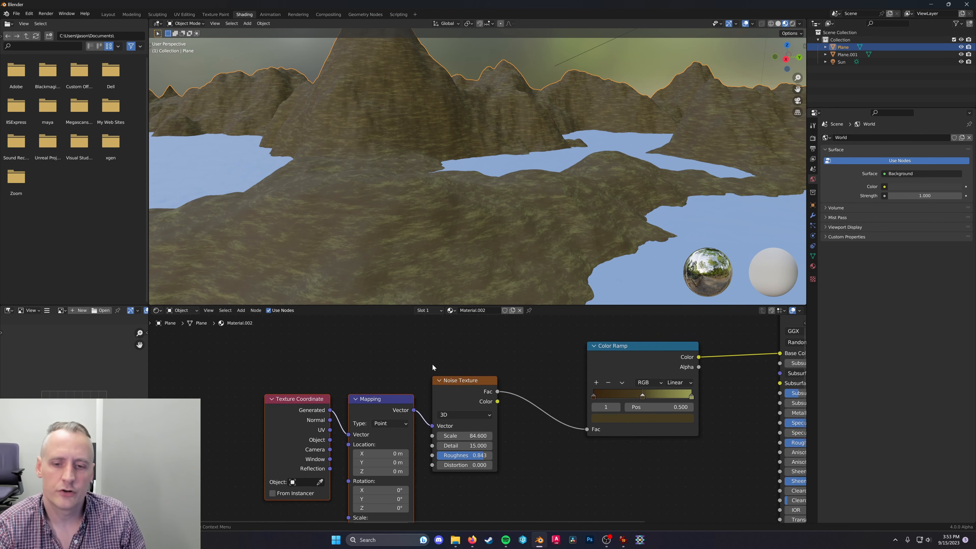
middle_drag(370, 366, 400, 322)
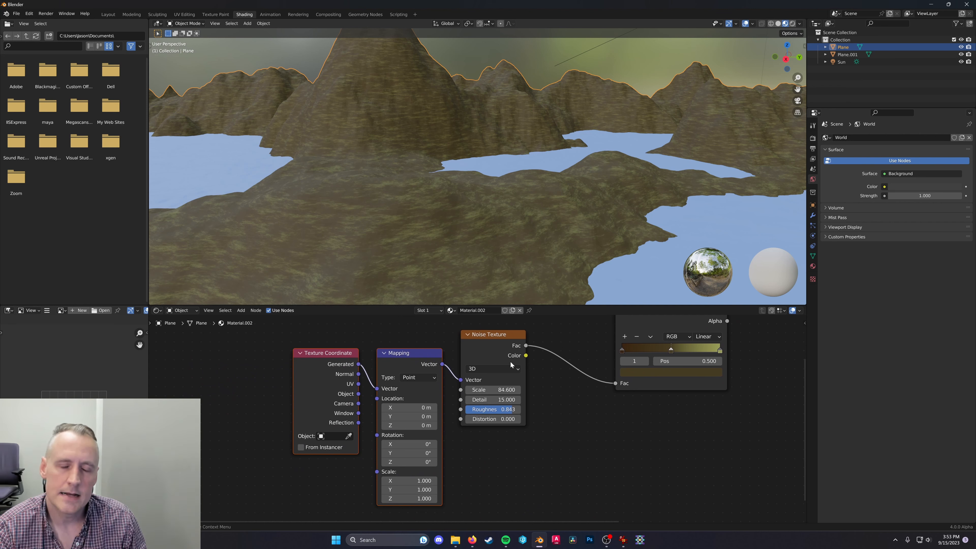
click(28, 13)
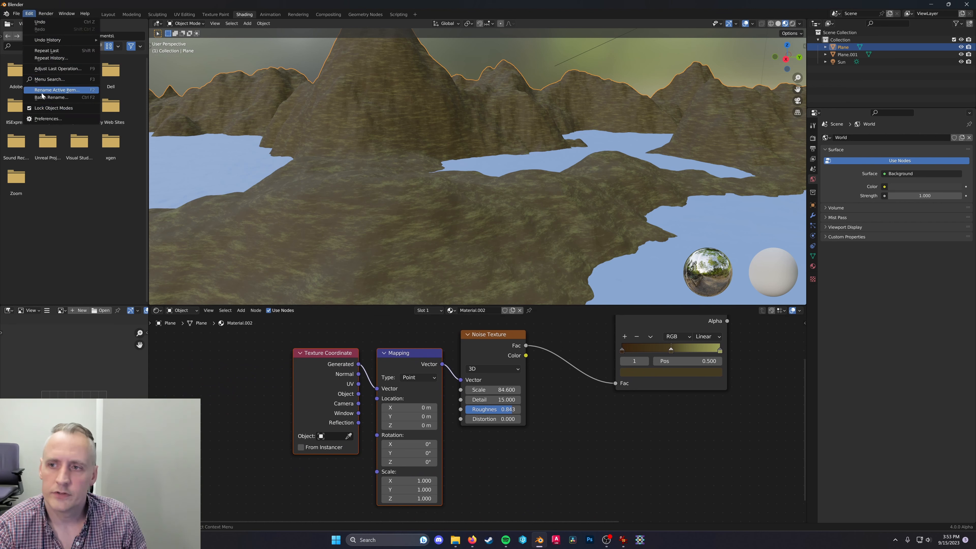
click(48, 119)
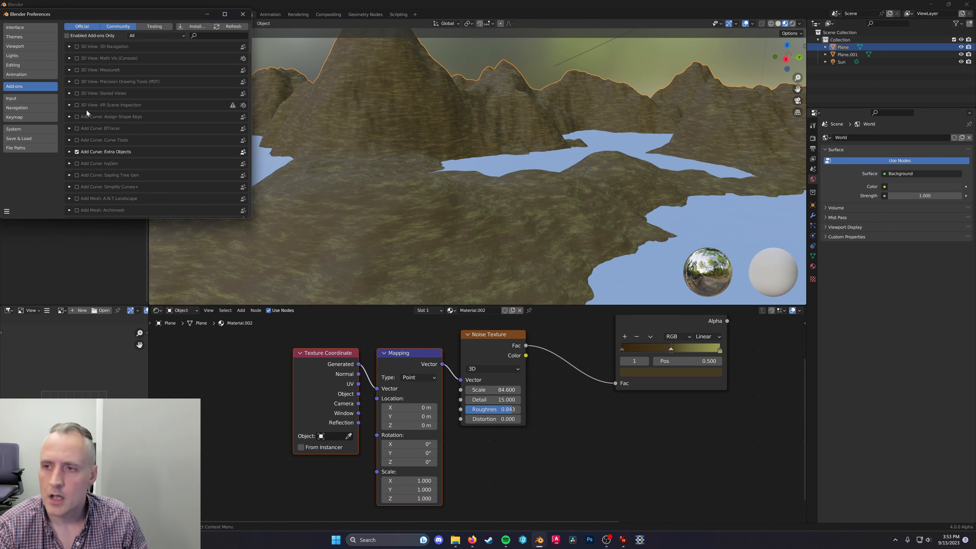
click(222, 35)
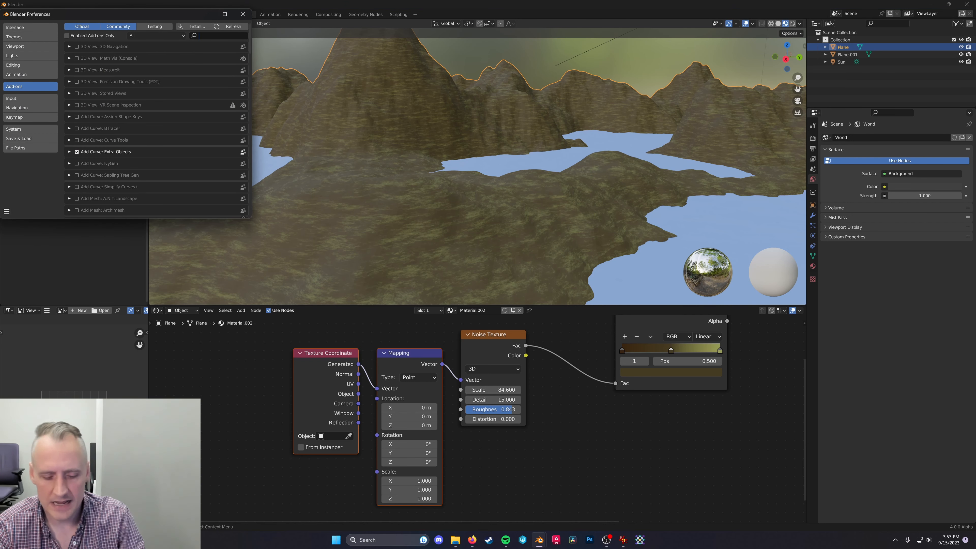
text(node)
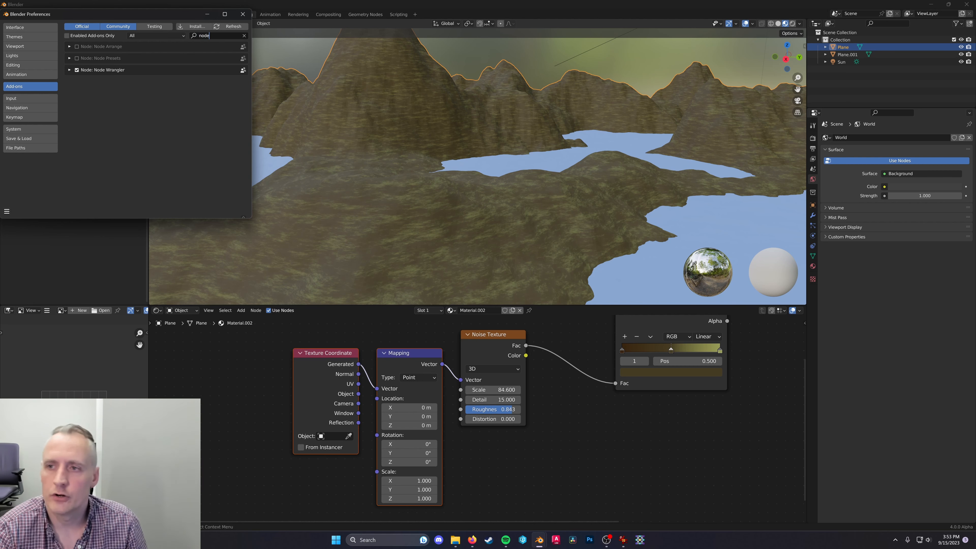
click(242, 14)
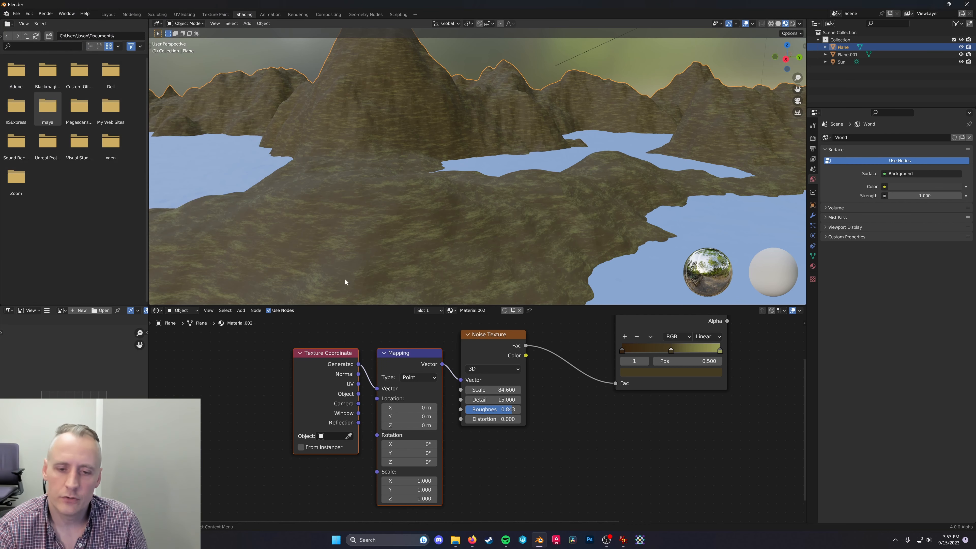
Step: Delete the Texture Coordinate and Mapping nodes and re-add them to the Noise Texture
click(485, 338)
drag(434, 335, 214, 449)
key(x)
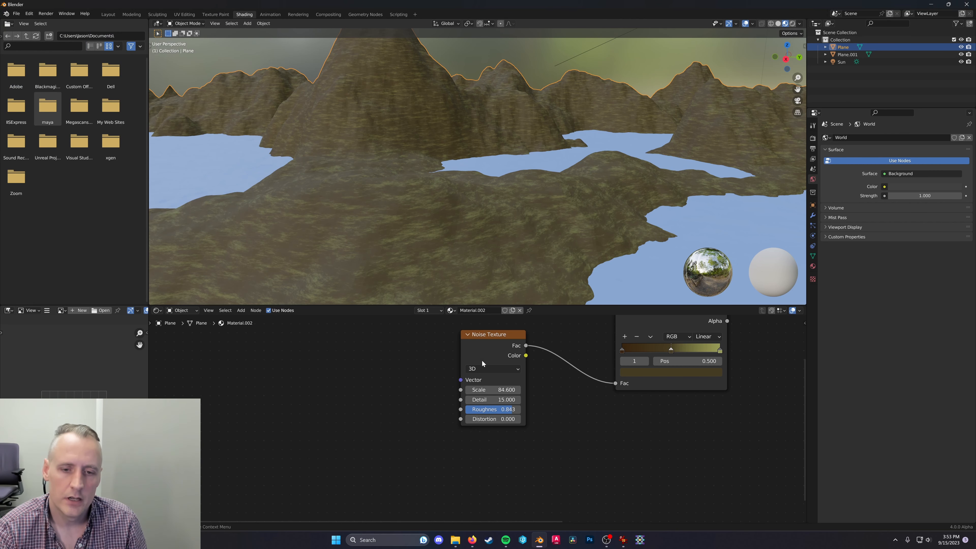
click(486, 343)
key(ctrl+t)
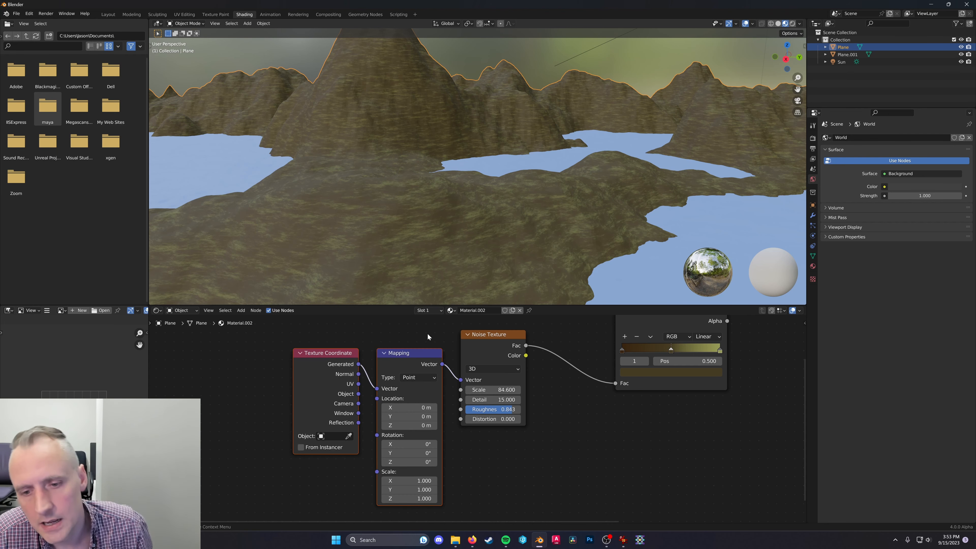
Step: Set the Mapping node's Z scale to 0.100 to stretch the mottling horizontally
middle_drag(427, 333, 437, 330)
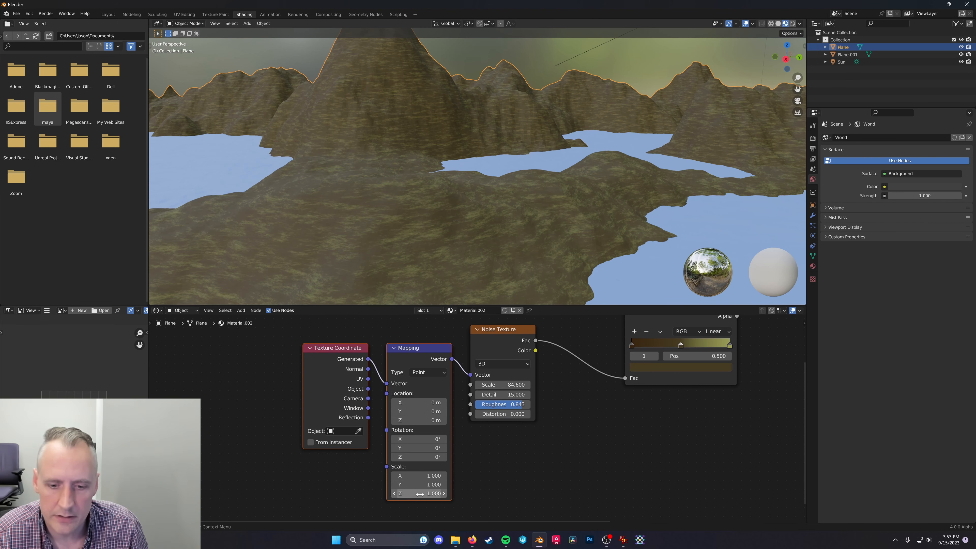
mouse_move(426, 494)
mouse_down()
mouse_move(439, 494)
mouse_move(418, 494)
mouse_up()
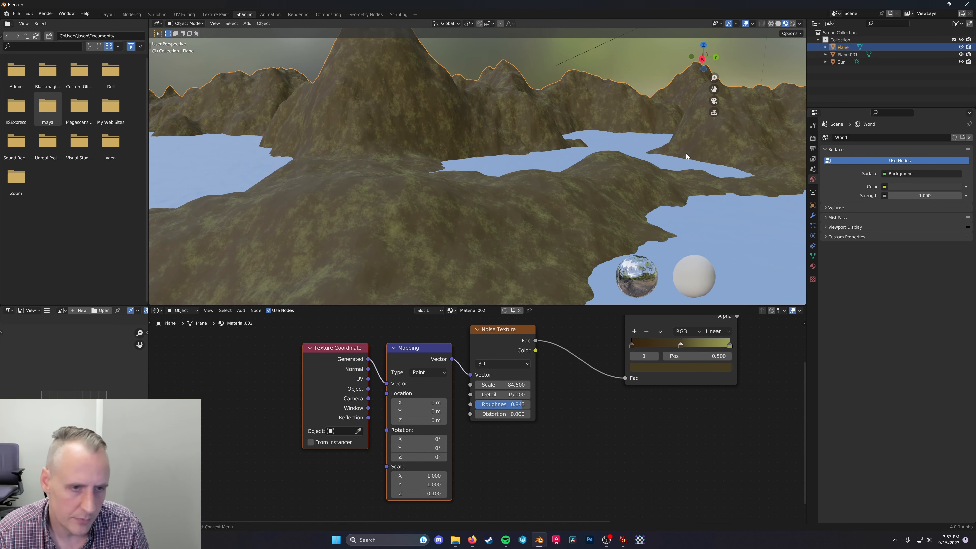
key(n)
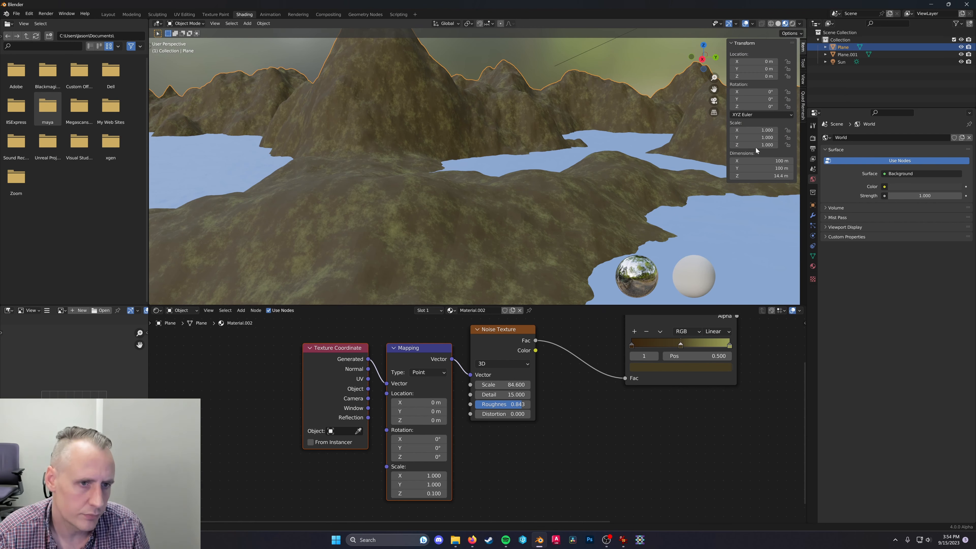
key(n)
middle_drag(537, 152, 524, 223)
middle_drag(614, 334, 471, 363)
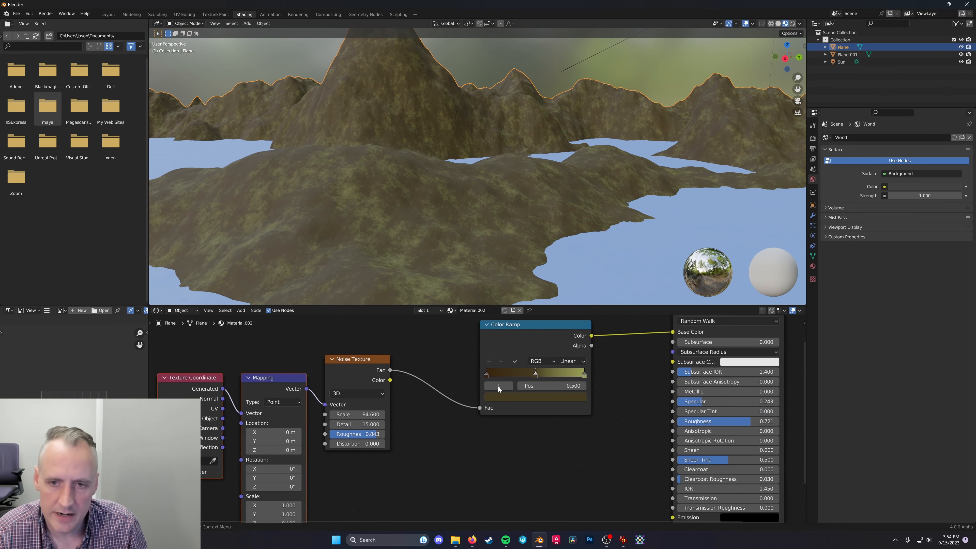
Step: Add a Color Ramp stop at 0.631 and colour it a saturated brown
scroll(499, 386, up, 4)
middle_drag(587, 348, 602, 376)
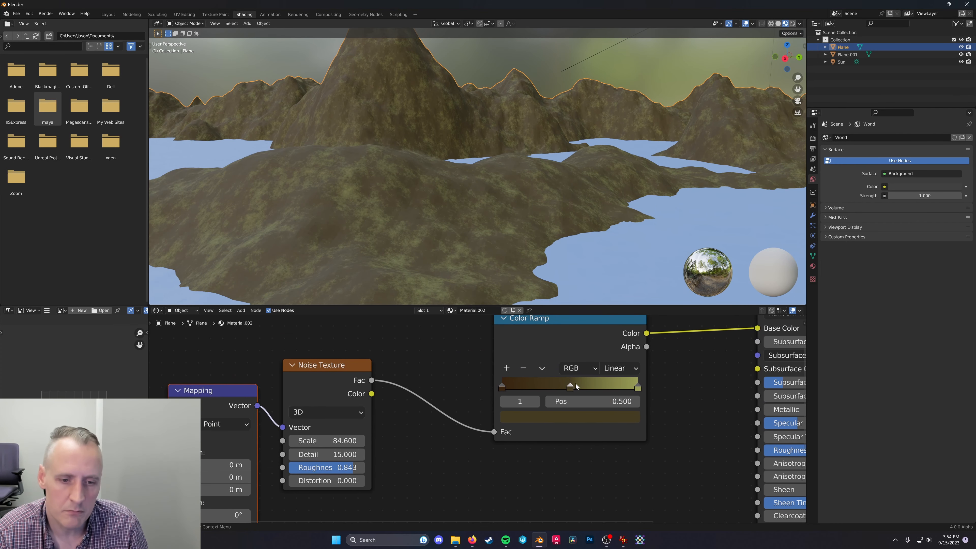
click(506, 368)
drag(542, 391, 591, 392)
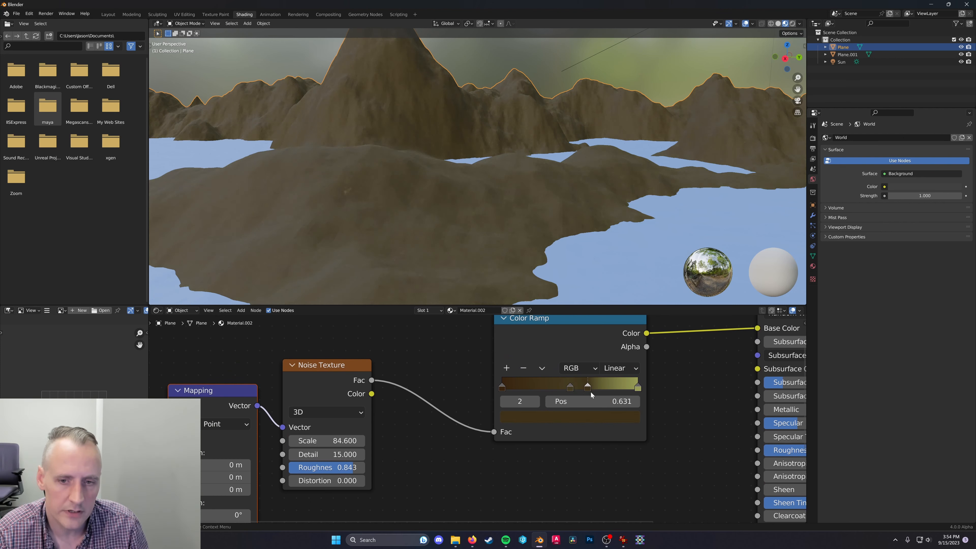
click(604, 419)
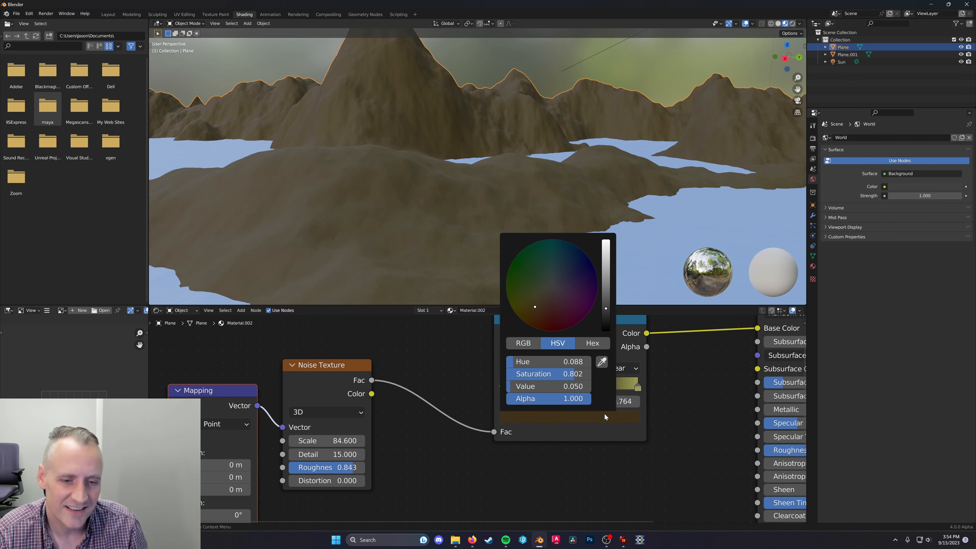
click(551, 292)
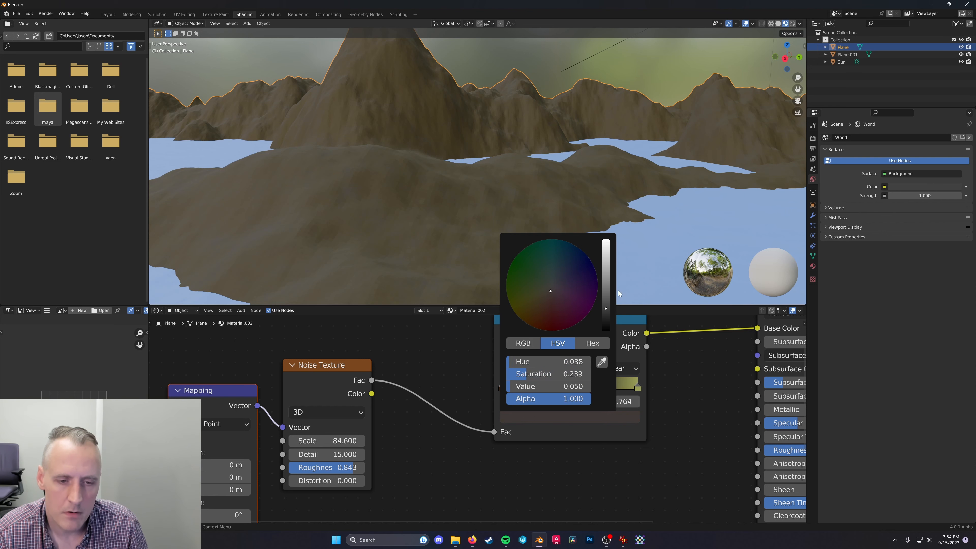
drag(605, 284, 606, 288)
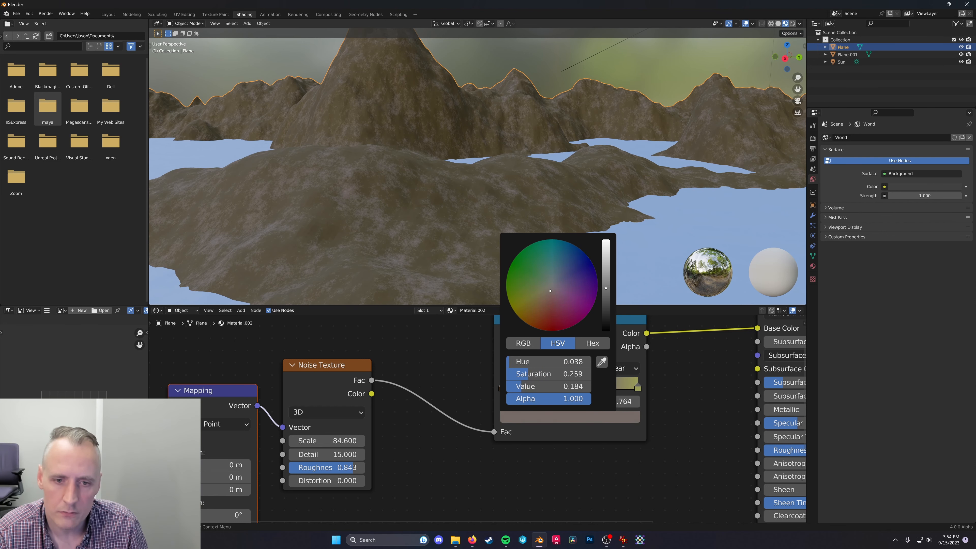
drag(549, 307, 539, 303)
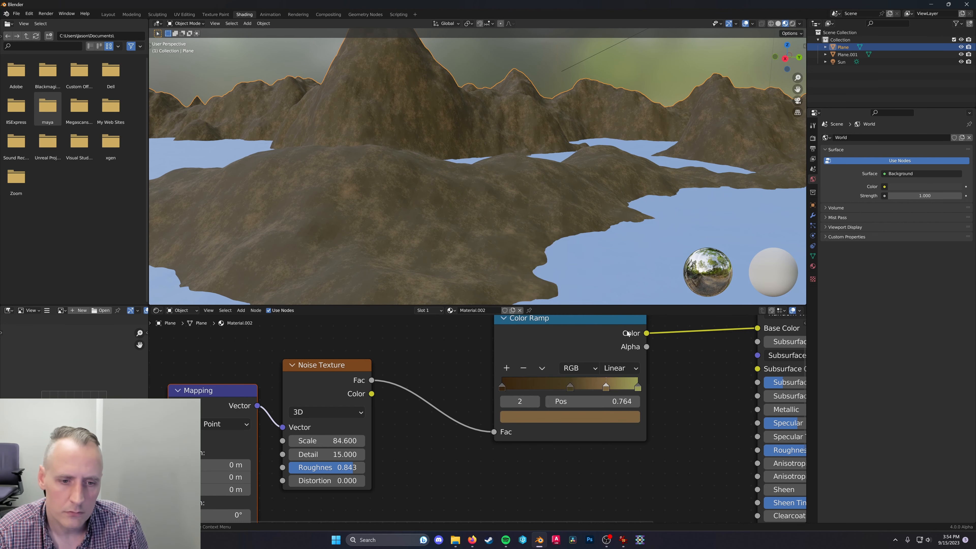
Step: Move stop 1 to 0.397 and place the end stop at 1.000
mouse_move(571, 388)
mouse_down()
mouse_move(534, 389)
mouse_move(607, 386)
mouse_move(517, 389)
mouse_move(632, 389)
mouse_move(517, 391)
mouse_move(648, 392)
mouse_up()
click(637, 387)
click(538, 389)
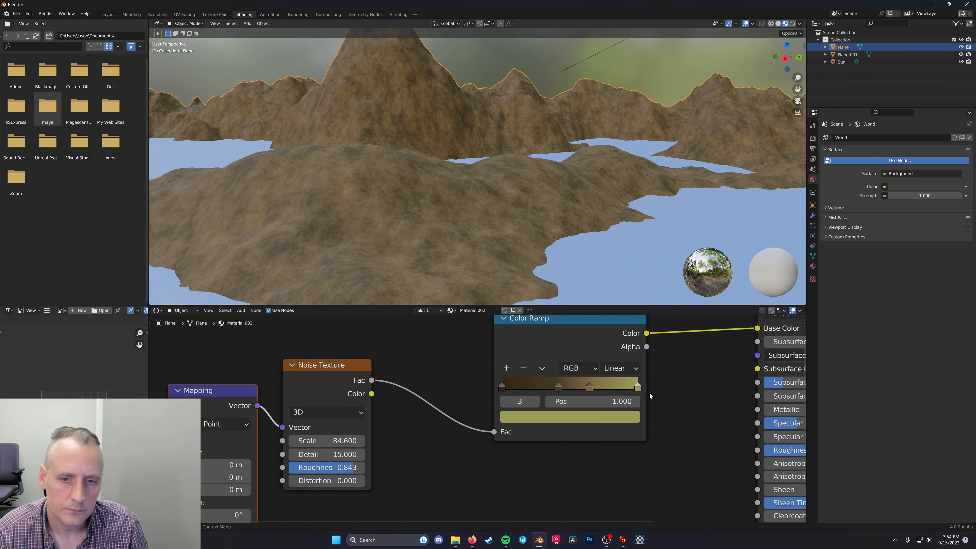
mouse_move(605, 223)
middle_down()
mouse_move(579, 231)
mouse_move(598, 222)
middle_up()
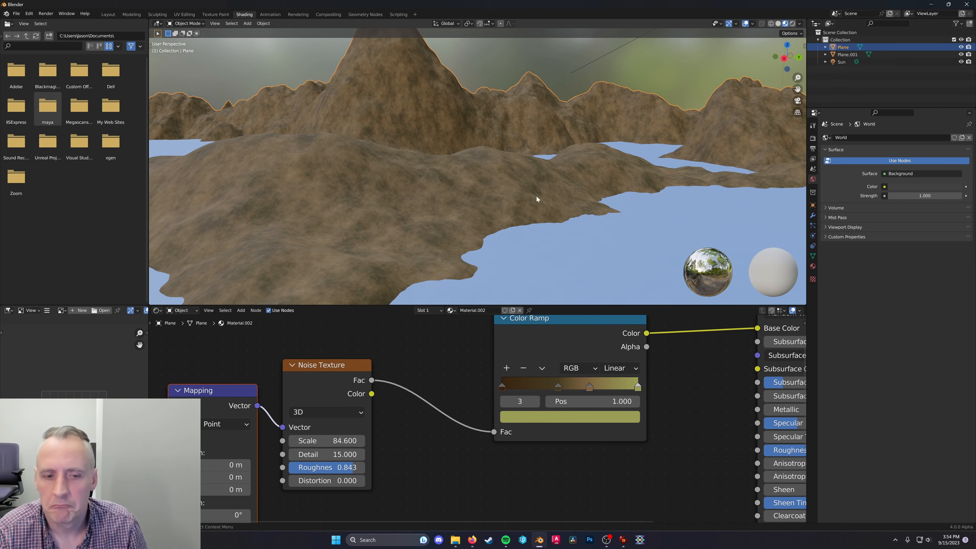
middle_drag(536, 196, 521, 209)
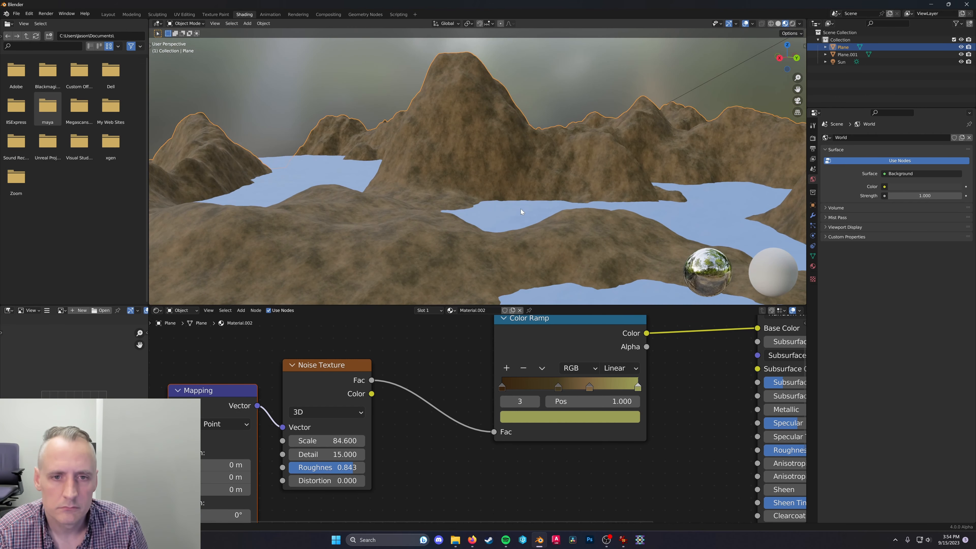
Step: Switch to Rendered view and set the Sun light's Strength to 3
click(793, 24)
middle_drag(460, 147, 480, 157)
click(840, 62)
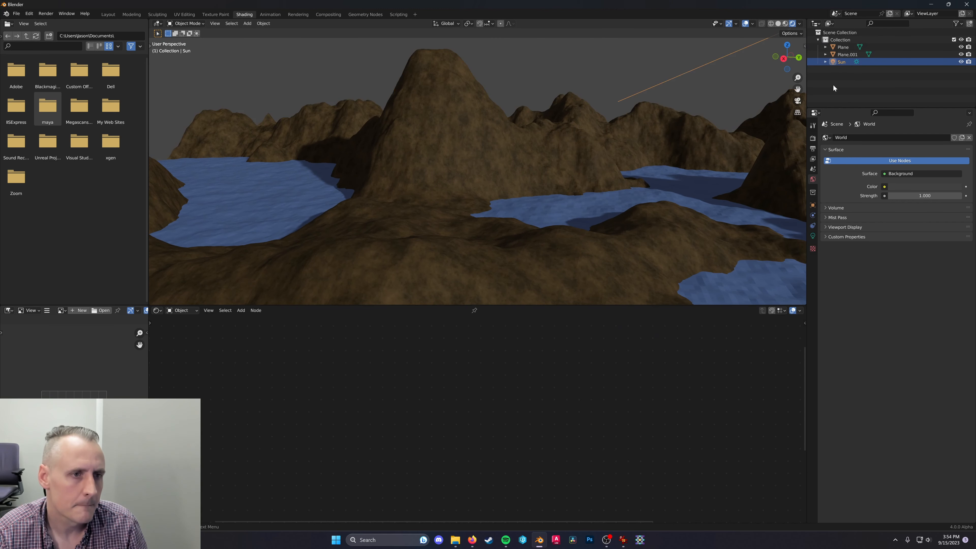
click(813, 237)
click(921, 187)
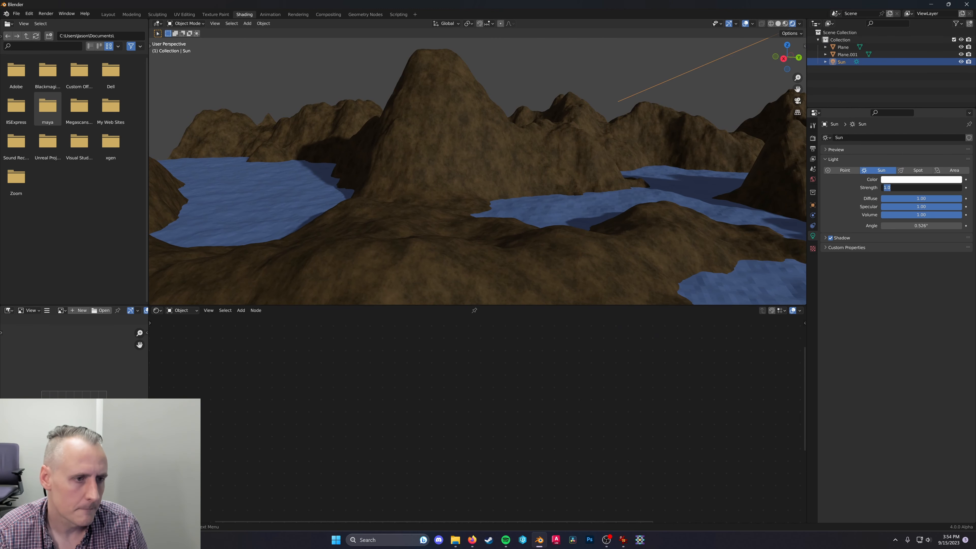
key(Return)
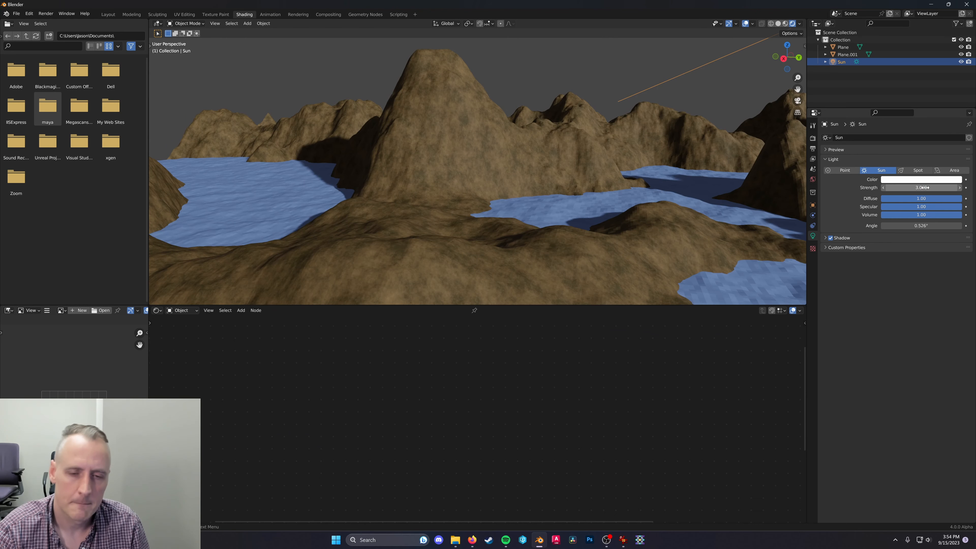
Step: Shade Plane.001 and the Plane terrain smooth, then return to the Layout workspace
mouse_move(549, 202)
middle_down()
mouse_move(513, 200)
mouse_move(539, 206)
middle_up()
click(540, 206)
right_click(539, 207)
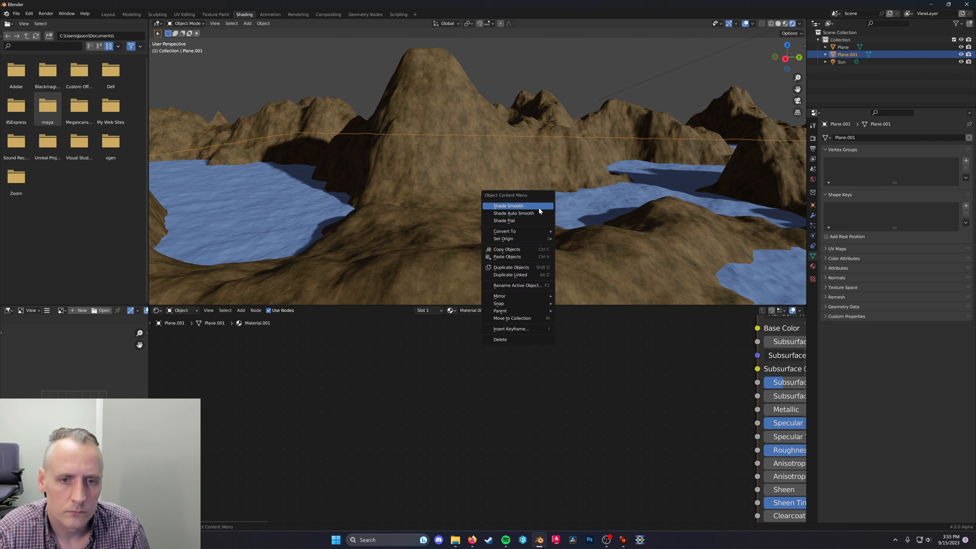
click(538, 206)
click(505, 155)
right_click(506, 155)
click(505, 155)
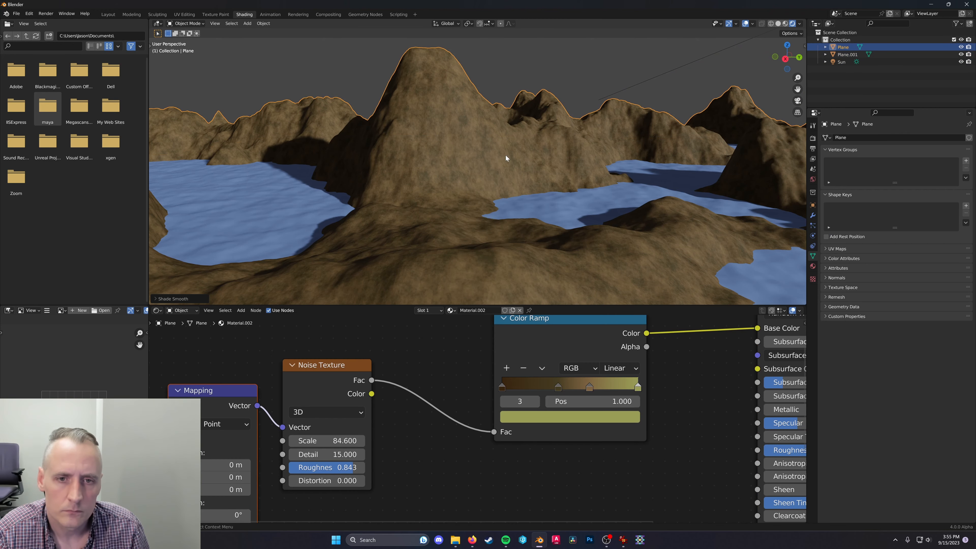
scroll(505, 155, down, 3)
middle_drag(505, 155, 480, 167)
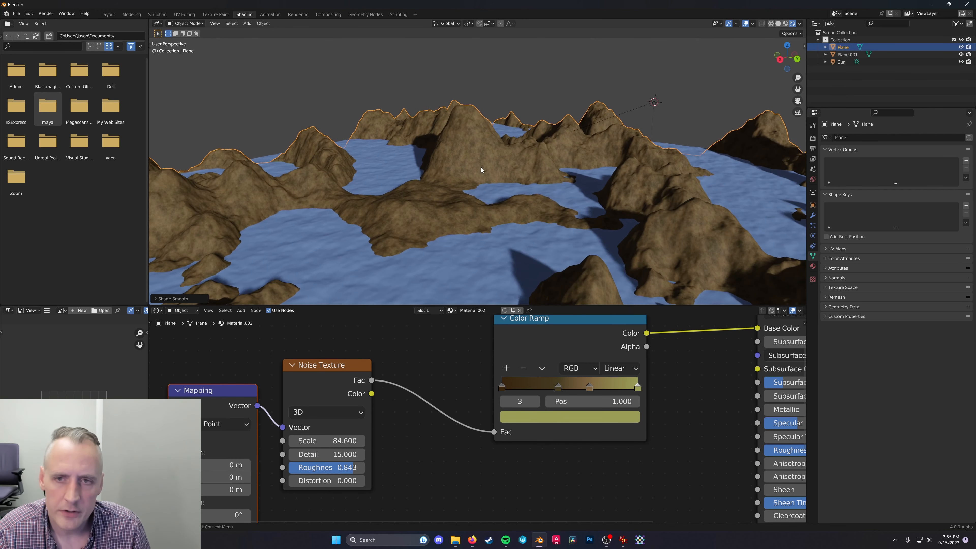
click(108, 14)
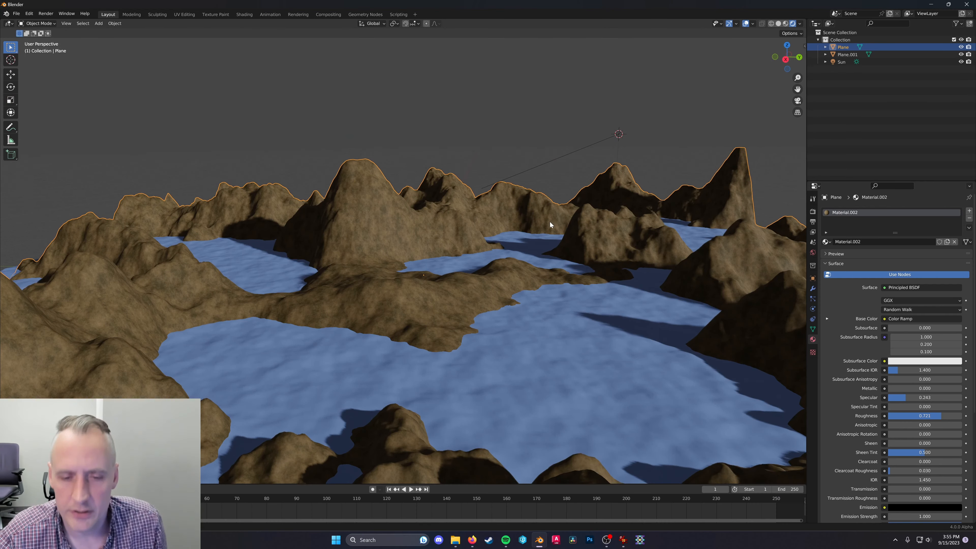
mouse_move(550, 222)
middle_down()
mouse_move(526, 235)
mouse_move(458, 236)
mouse_move(394, 222)
mouse_move(469, 251)
mouse_move(563, 263)
mouse_move(427, 290)
mouse_move(501, 291)
mouse_move(398, 267)
mouse_move(436, 273)
mouse_move(542, 237)
mouse_move(494, 251)
mouse_move(424, 250)
middle_up()
scroll(419, 249, down, 4)
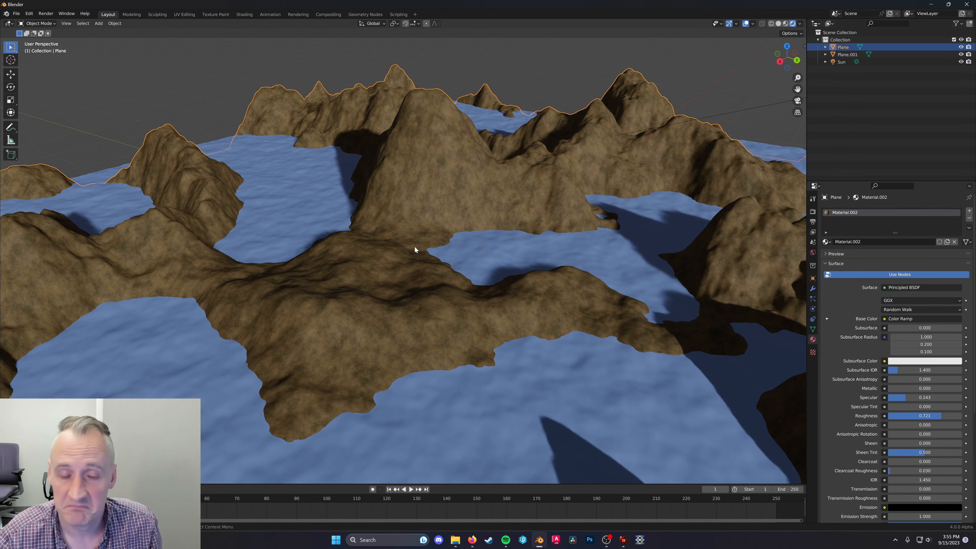
scroll(629, 284, down, 2)
mouse_move(629, 284)
middle_down()
mouse_move(632, 295)
mouse_move(601, 289)
mouse_move(633, 282)
middle_up()
shift+middle_drag(486, 243, 531, 250)
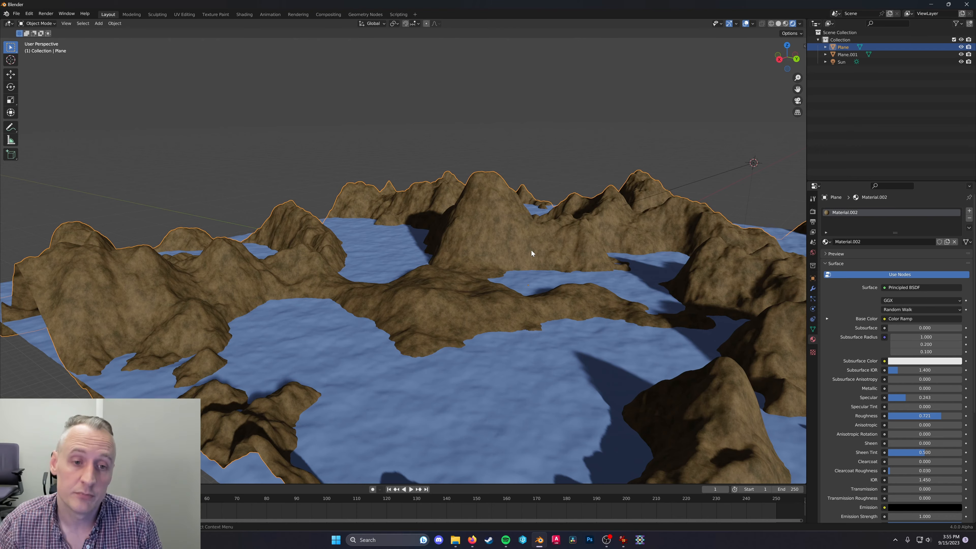
key(Tab)
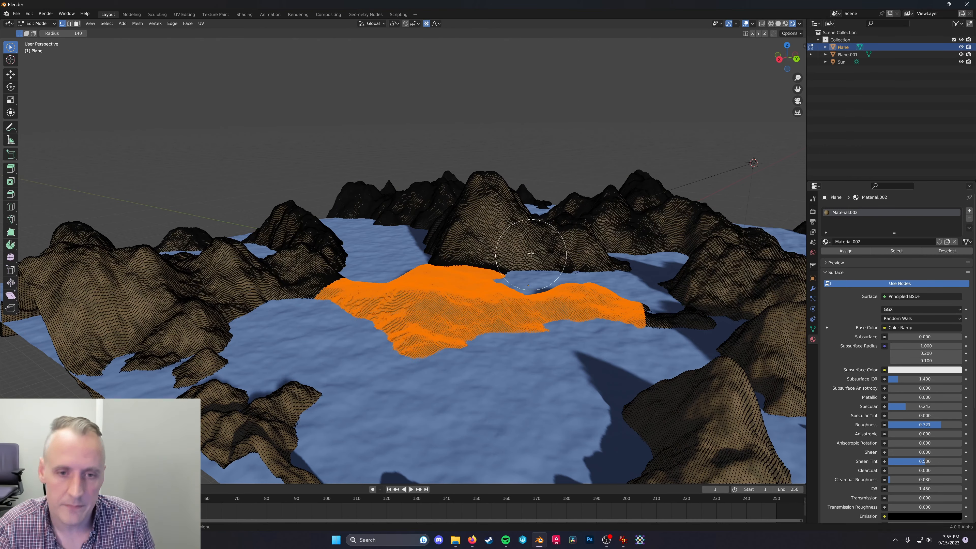
scroll(514, 252, up, 3)
scroll(514, 251, up, 4)
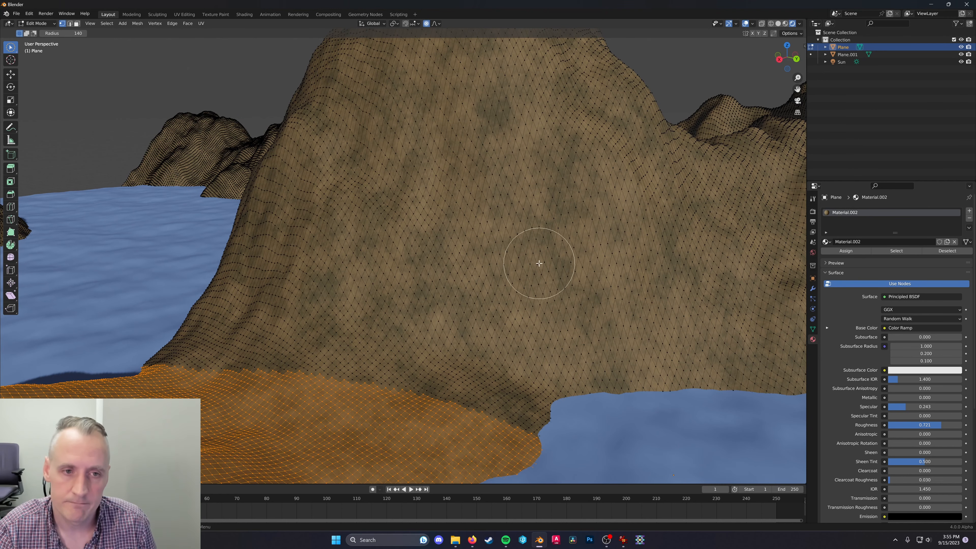
key(Tab)
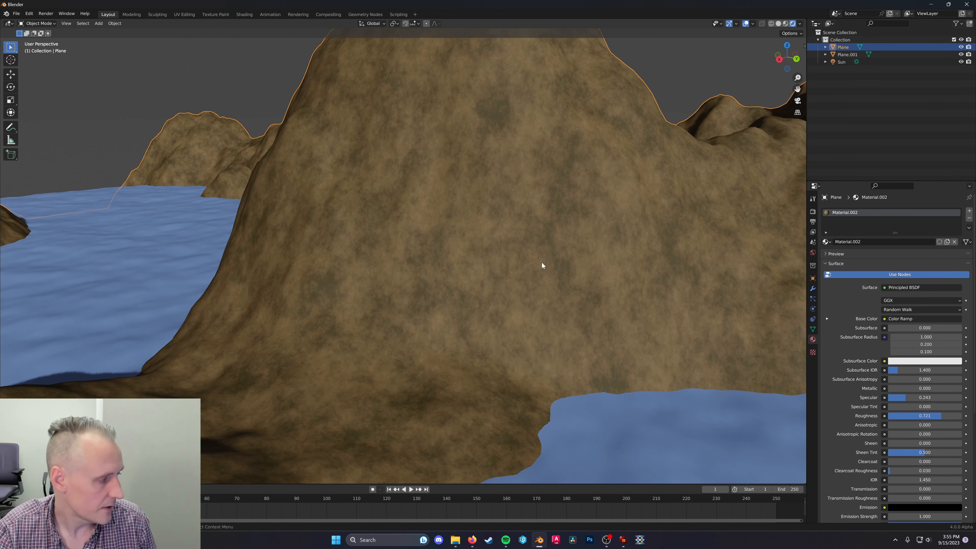